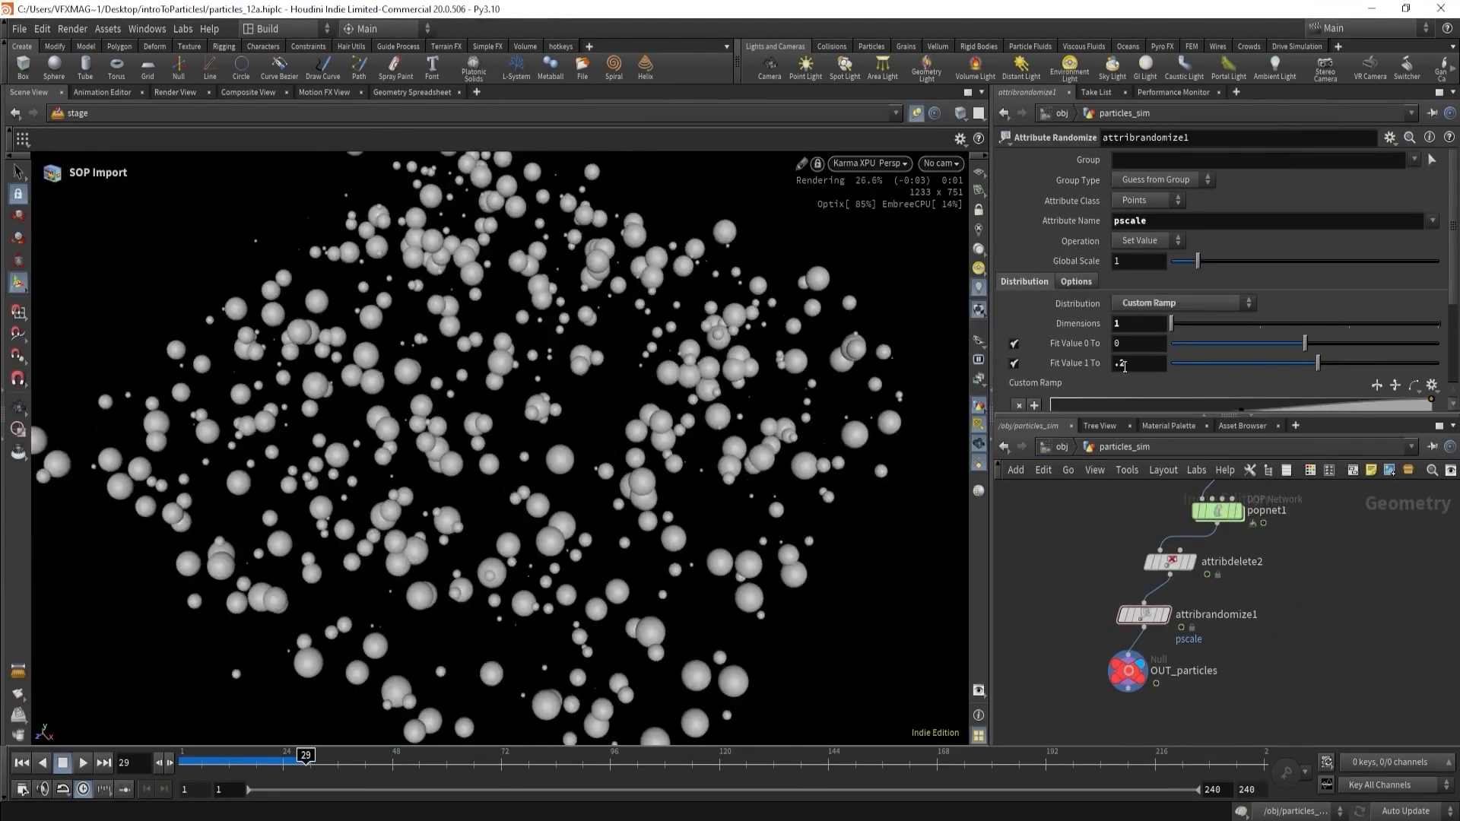
- Set the upper fit value of the pscale randomization to .2
key(2)
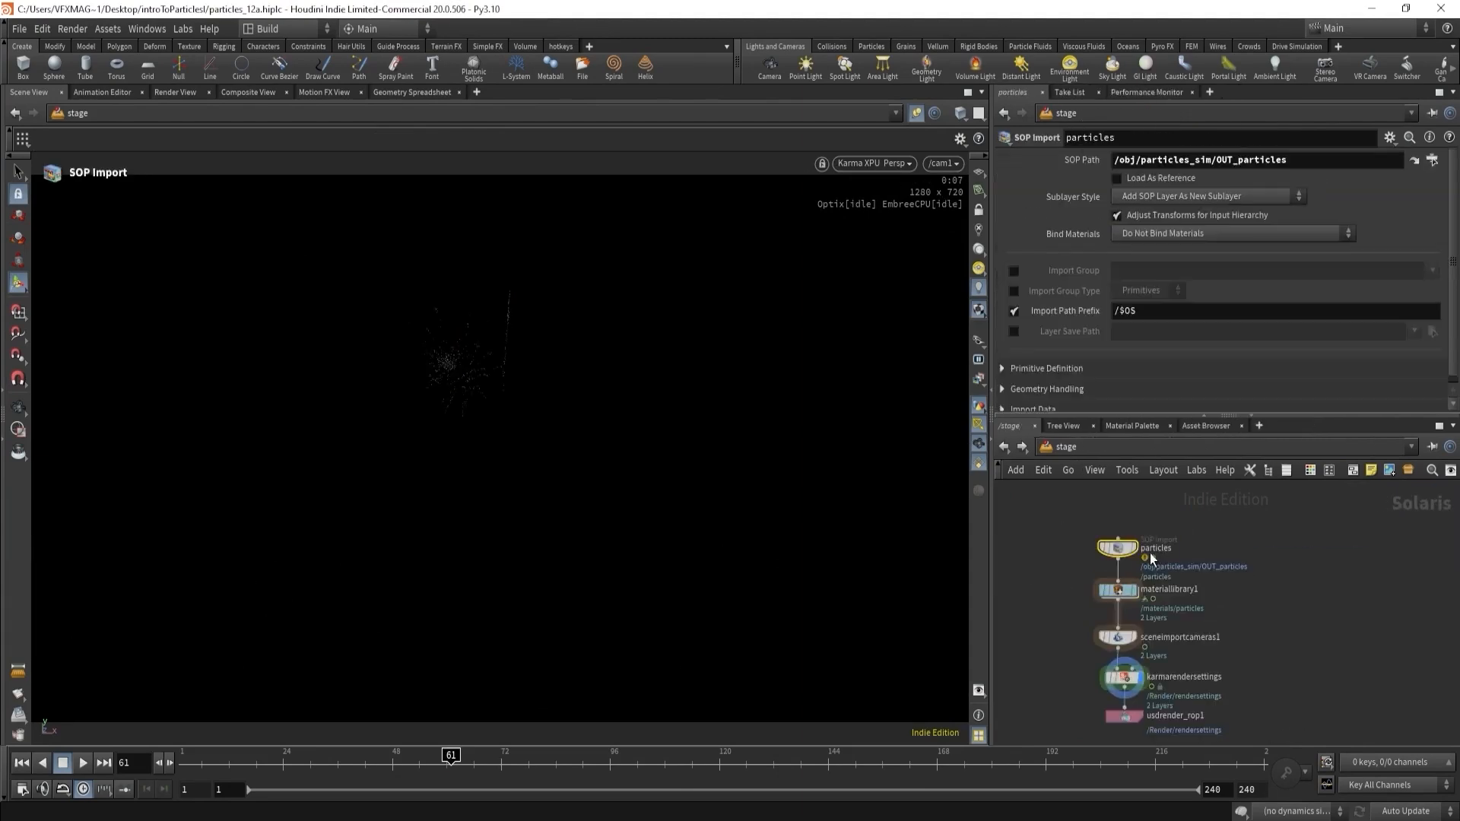
click(266, 29)
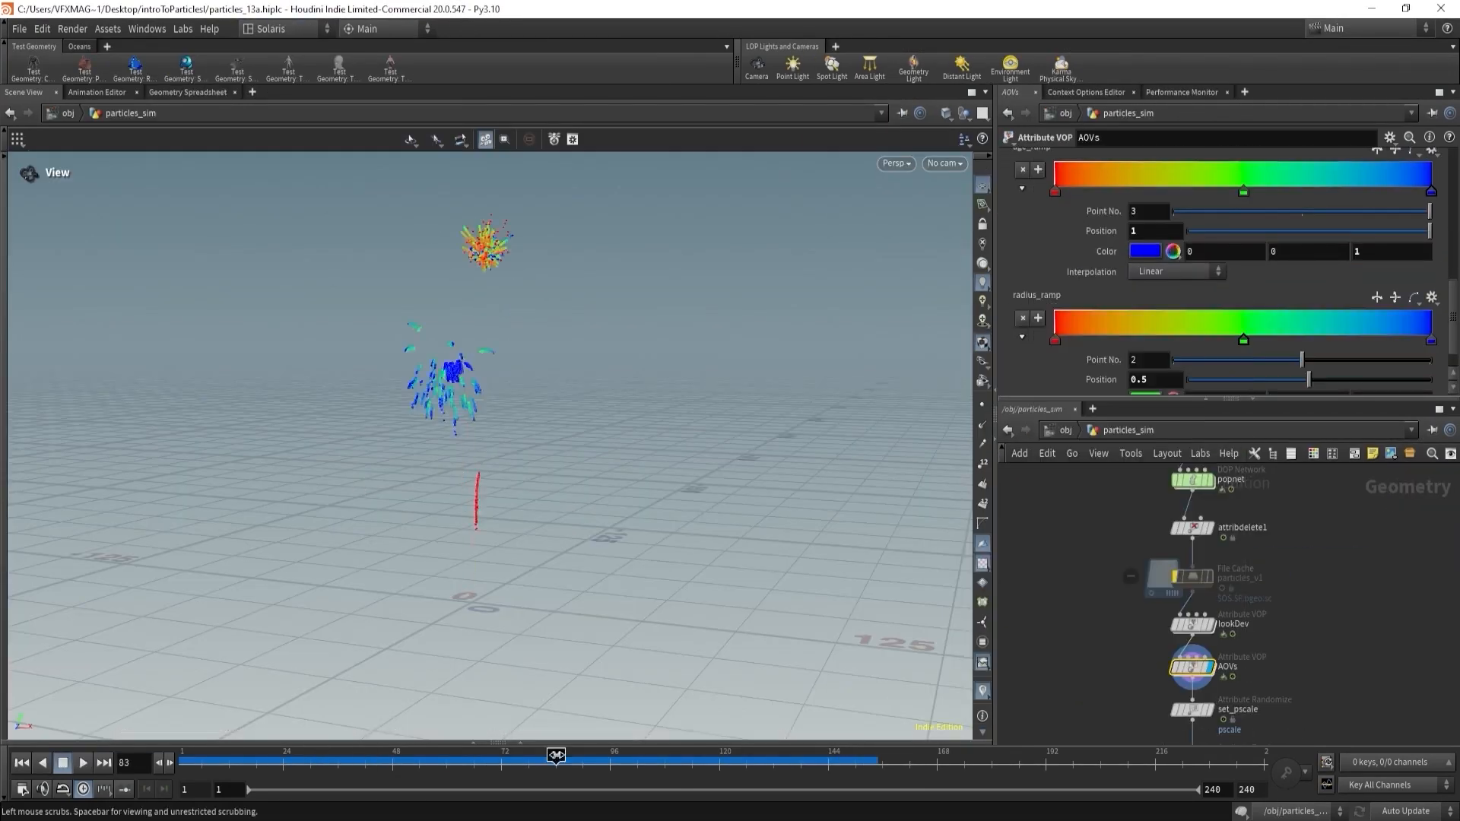
click(1172, 339)
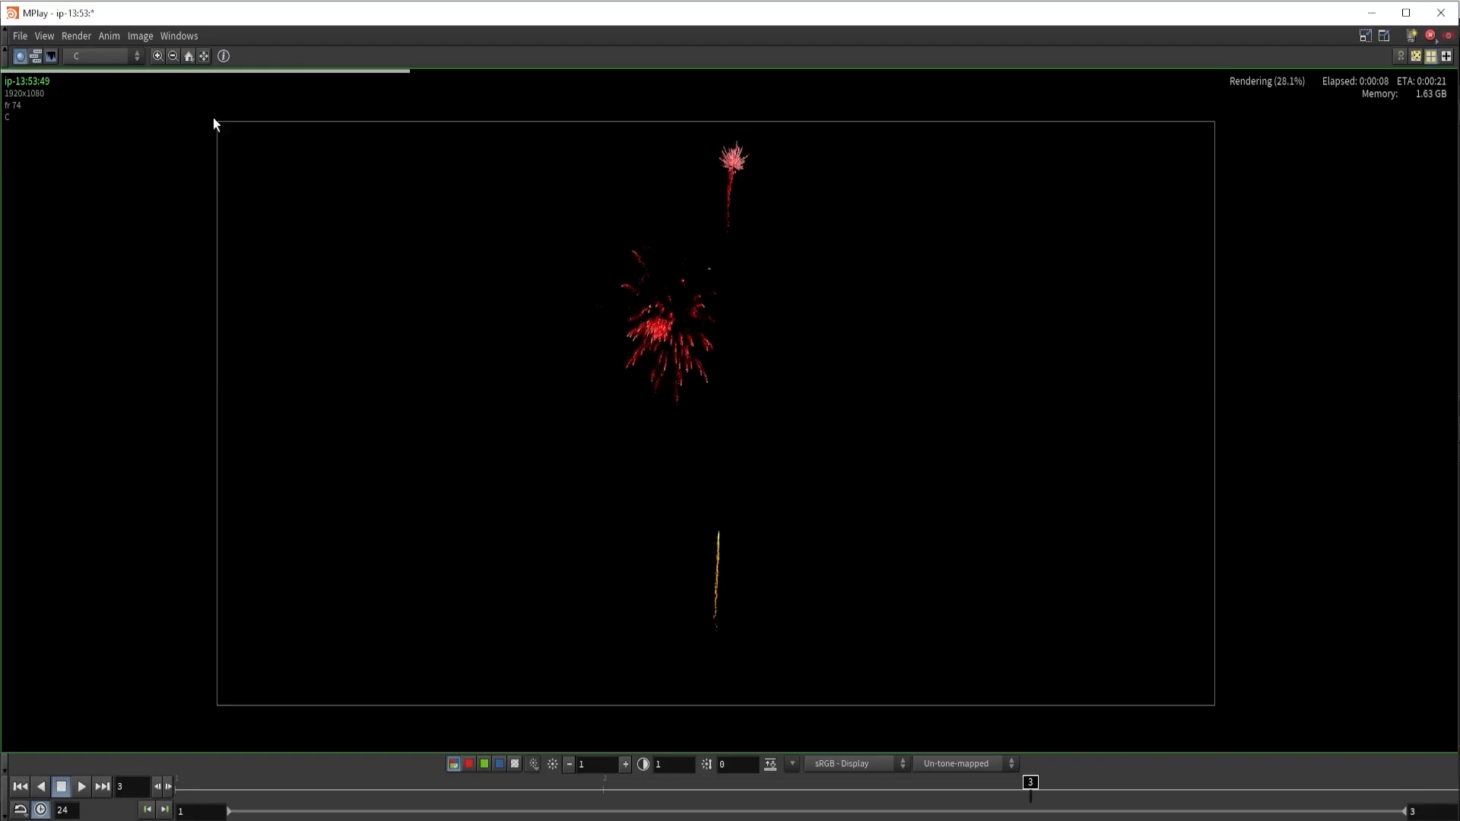
click(103, 55)
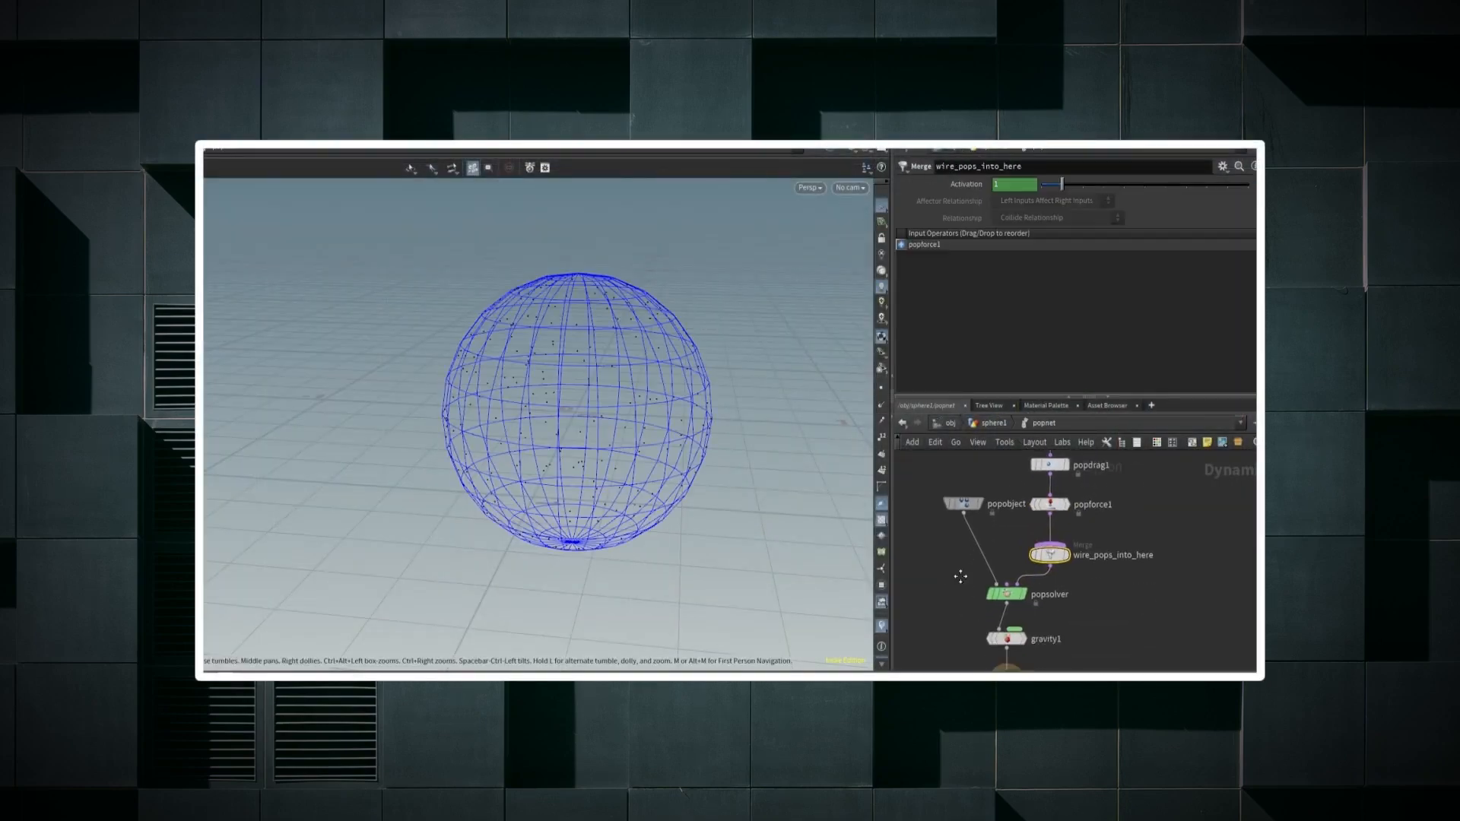
- Select the POP network's output node and examine the particle stream falling from the sphere at different frames and angles
middle_drag(961, 576, 961, 529)
scroll(961, 530, down, 3)
click(998, 606)
scroll(578, 426, down, 5)
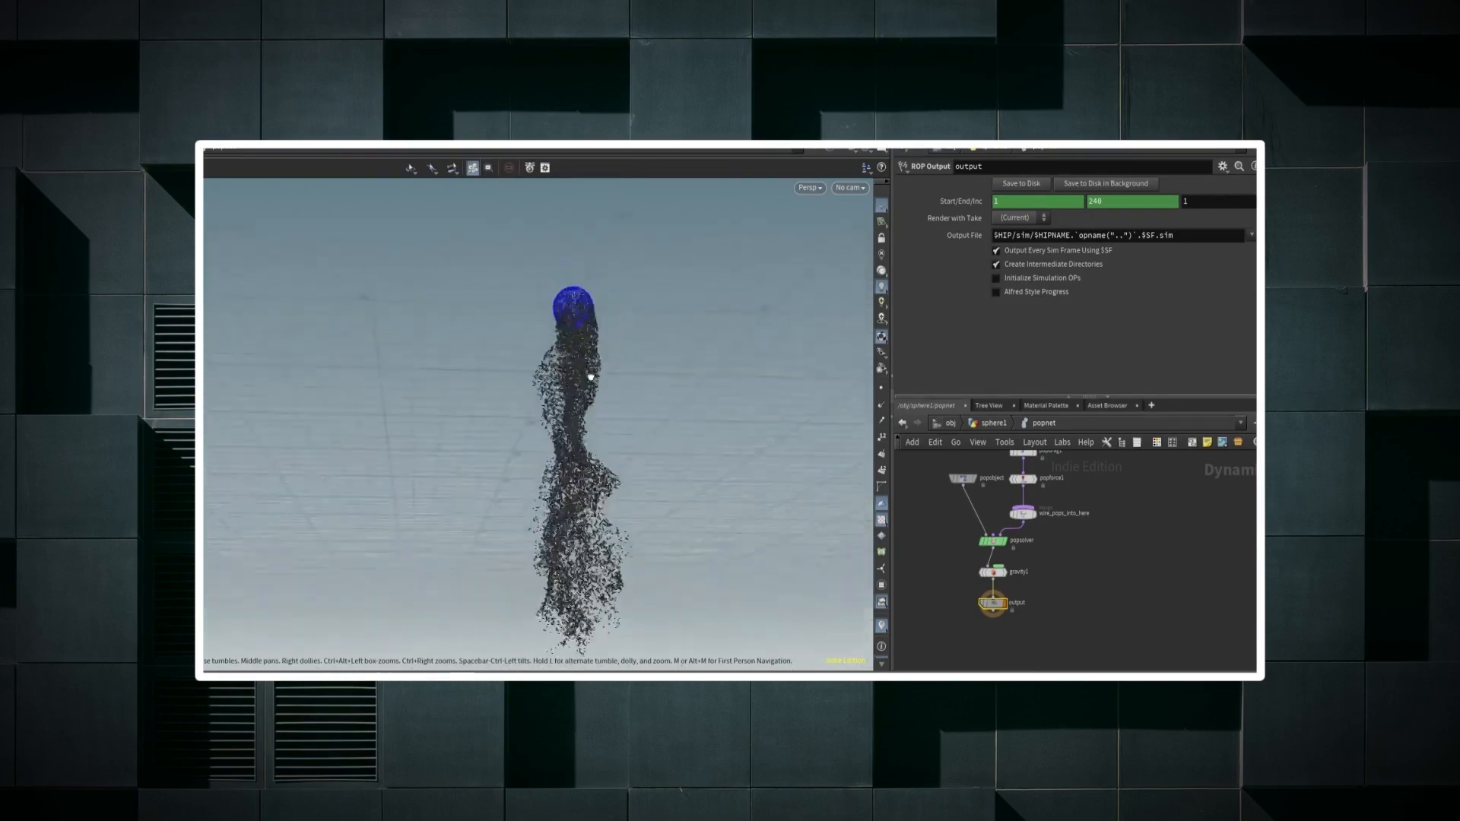
drag(590, 372, 564, 518)
drag(821, 671, 1015, 671)
drag(587, 476, 612, 419)
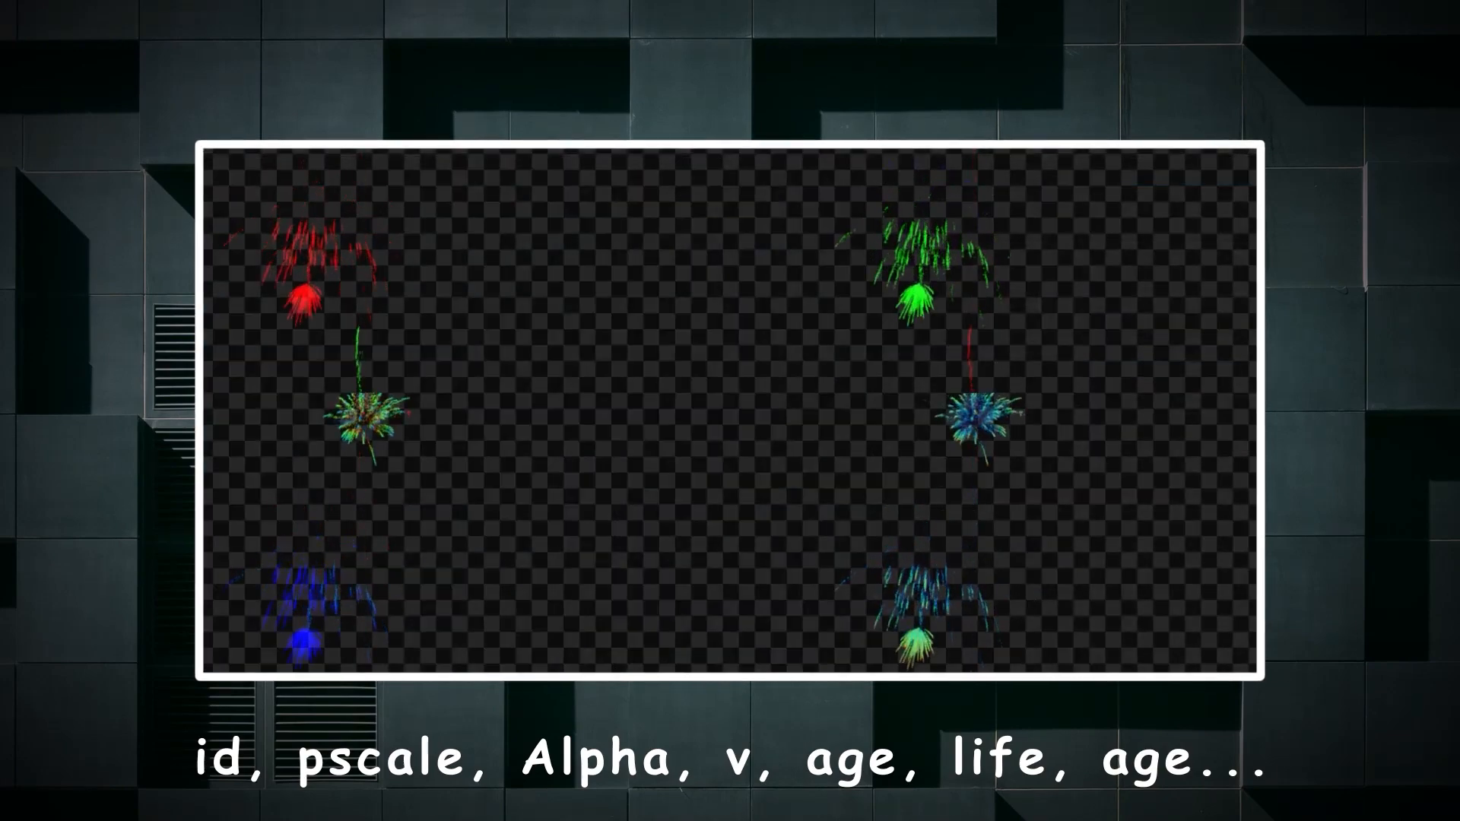
- Review the POP solver's sleeping, bindings, collision behavior, distribution and substeps settings
click(1100, 157)
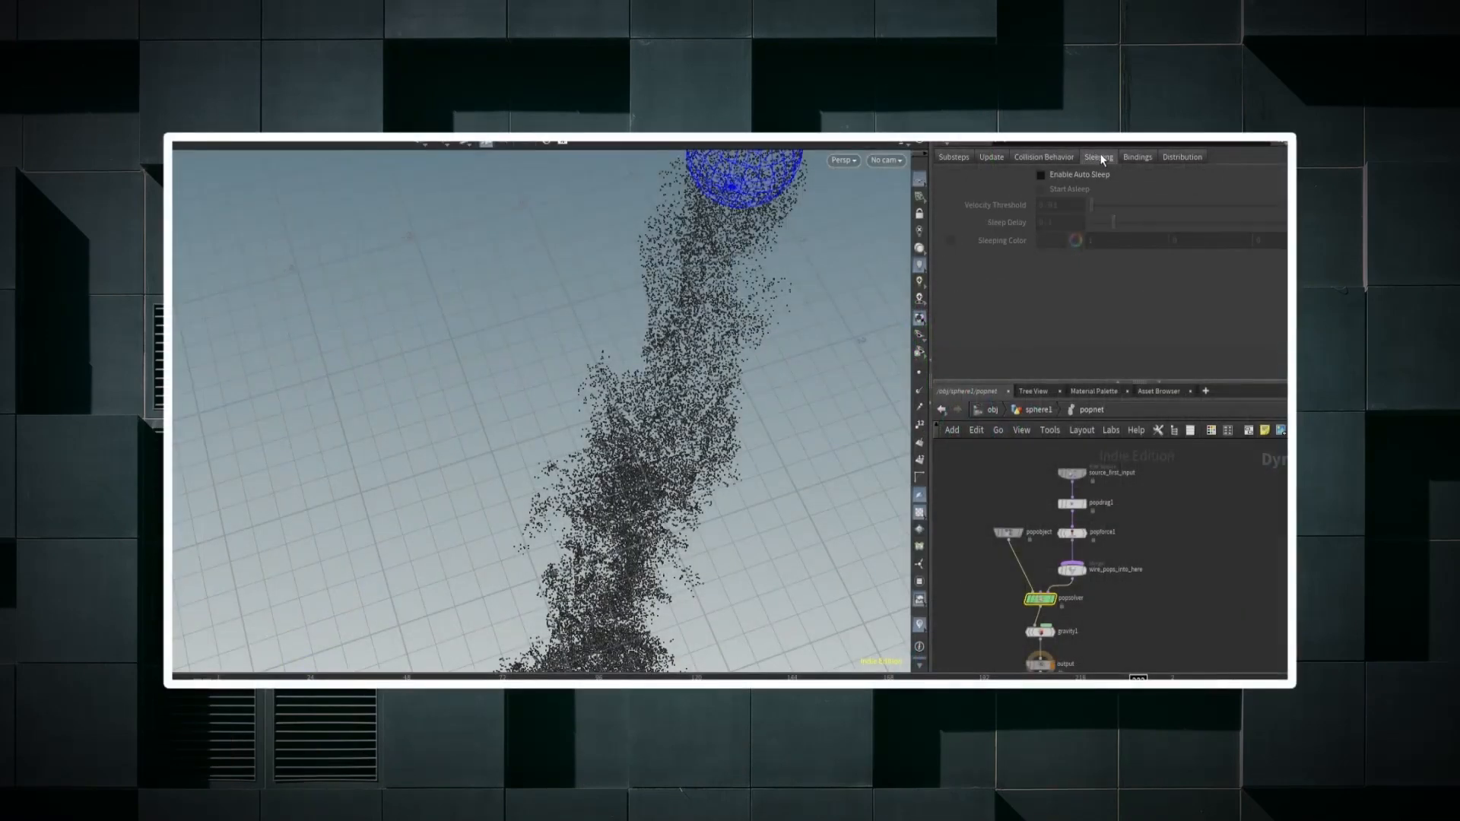
click(1155, 156)
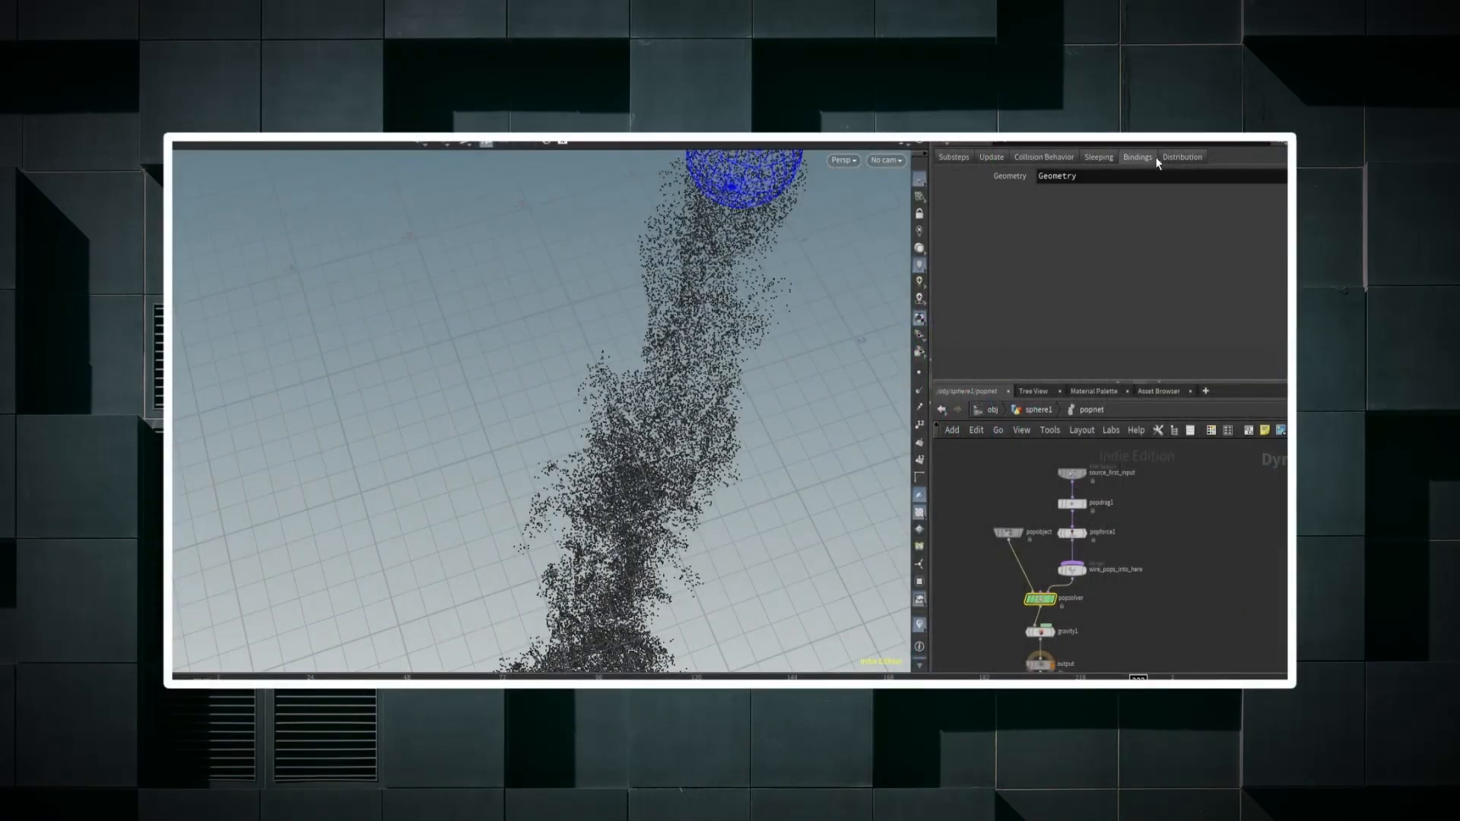
click(1103, 158)
click(1043, 157)
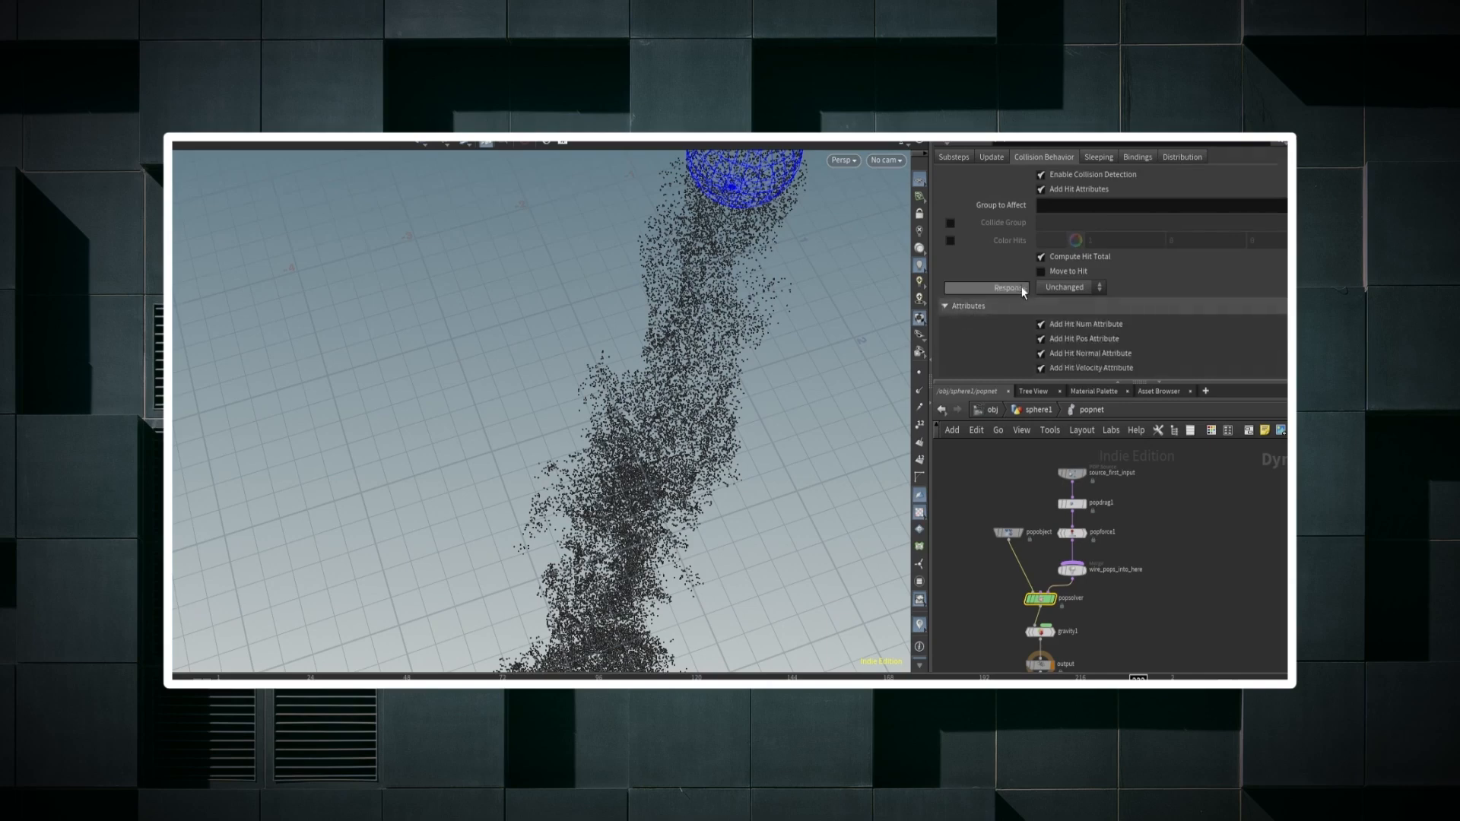
scroll(1027, 295, down, 3)
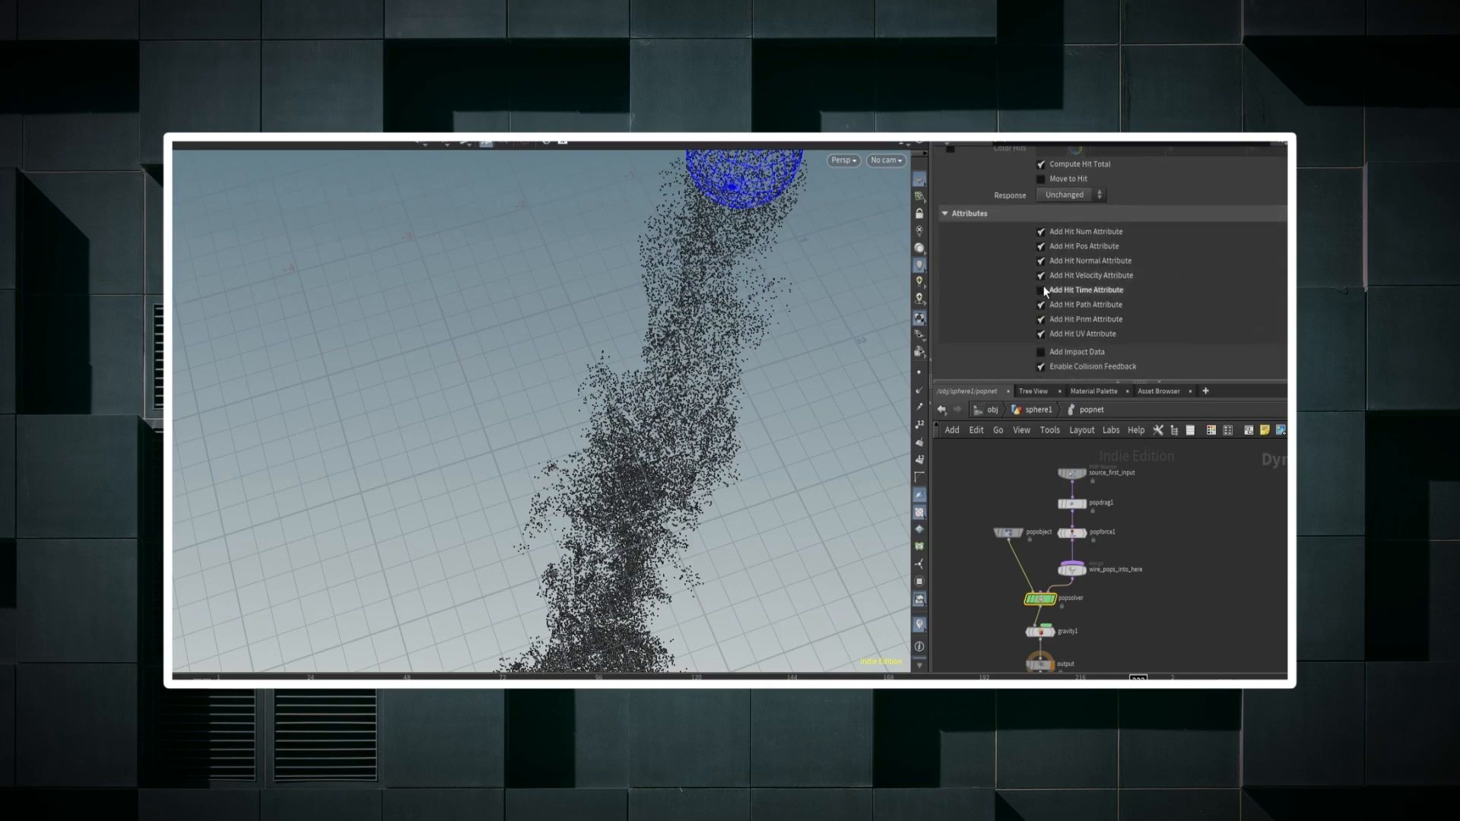
scroll(1044, 286, up, 3)
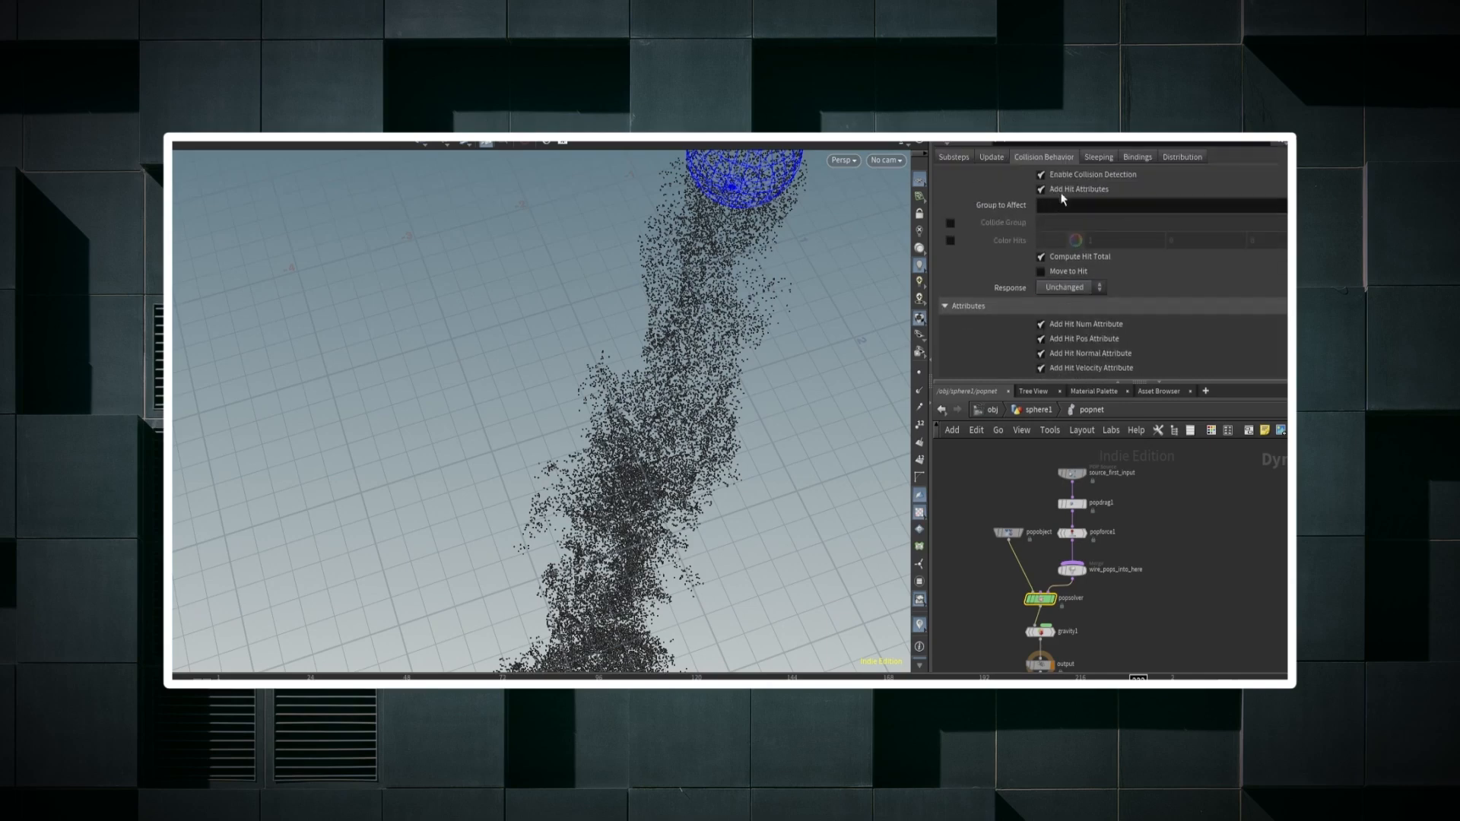
click(1104, 157)
click(1140, 157)
click(1185, 157)
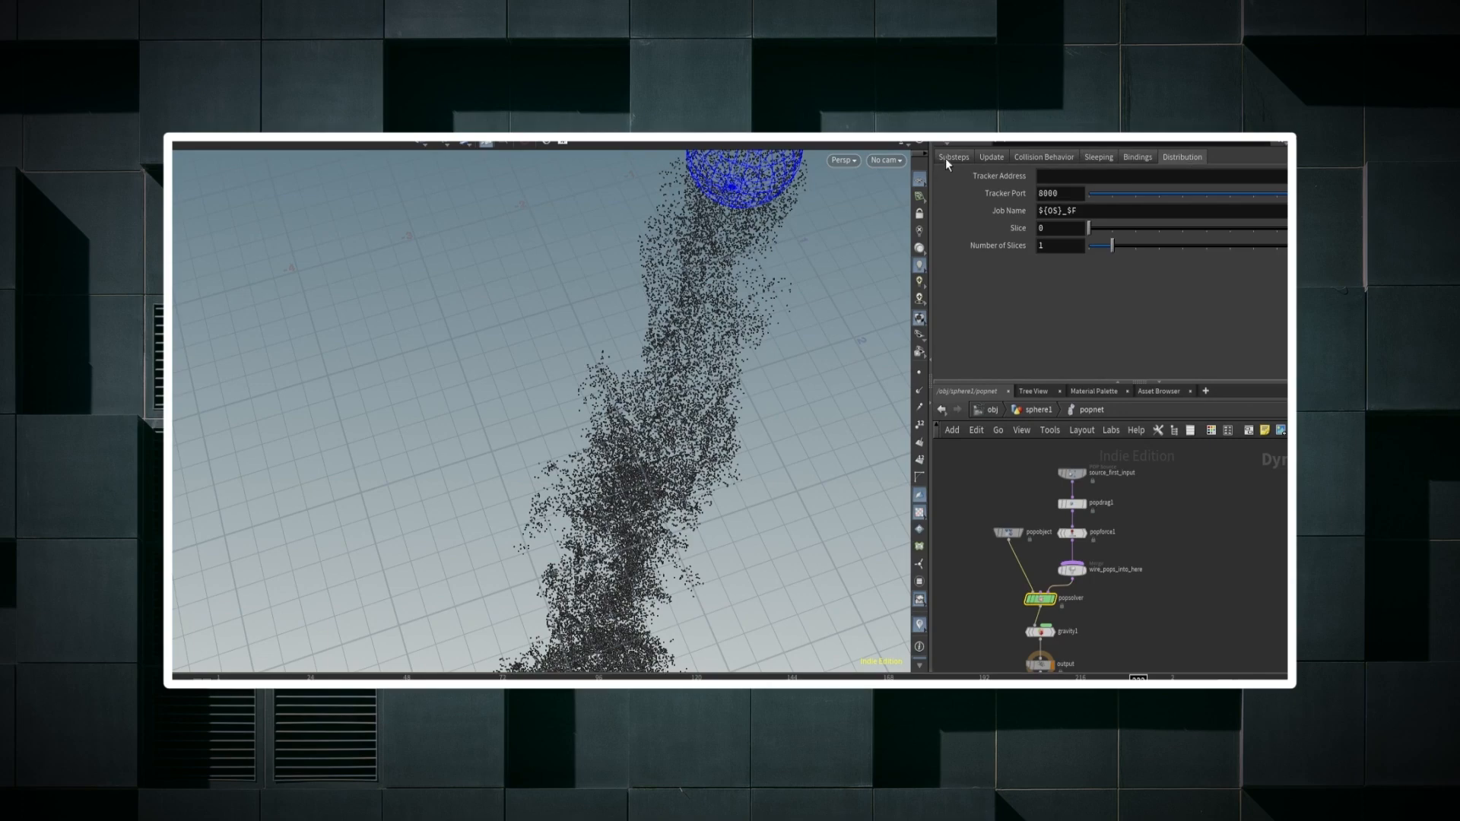
click(951, 157)
- Review the POP object's physical, collision and guide settings
click(1079, 471)
click(1008, 532)
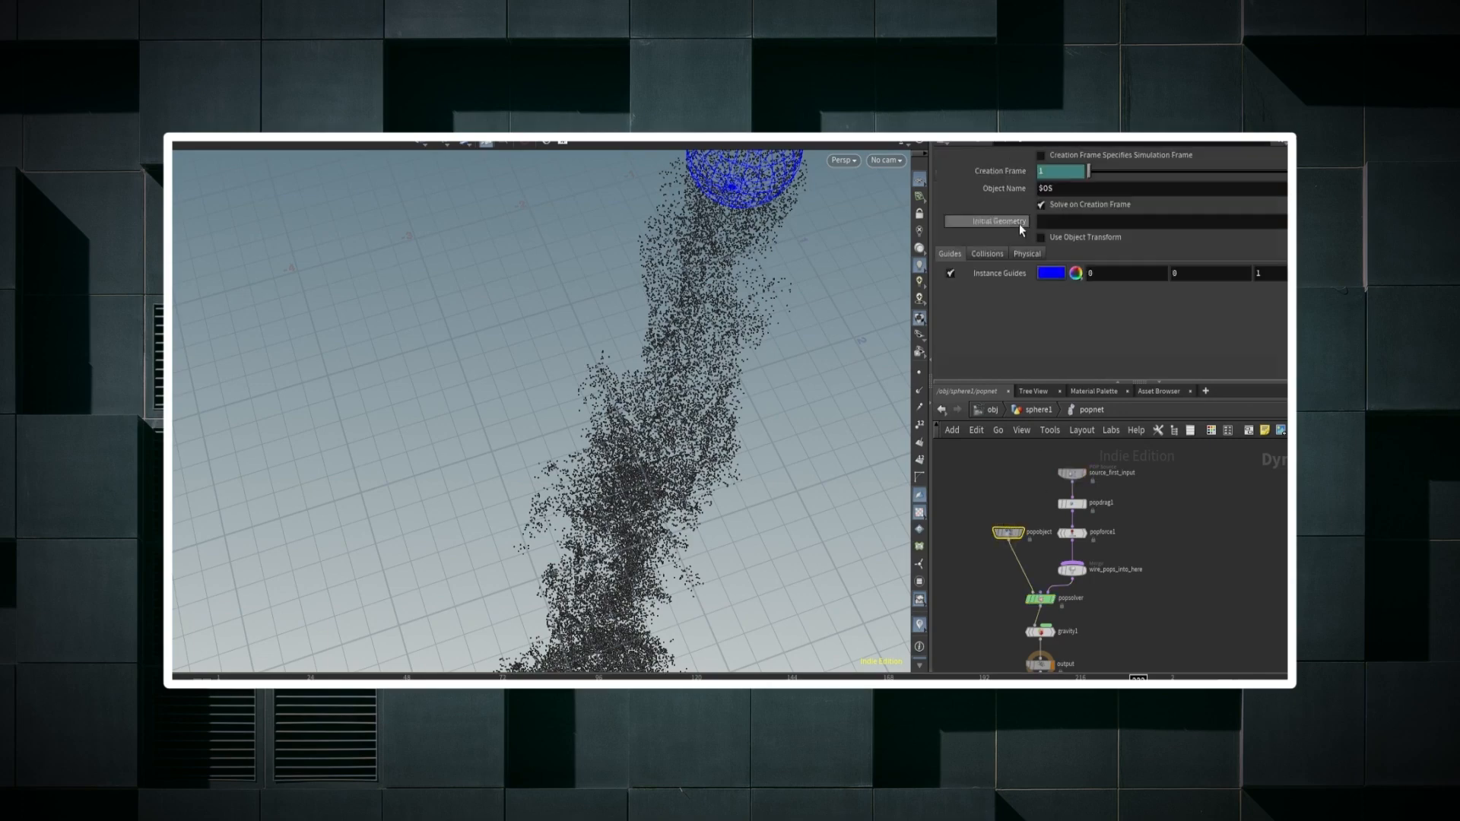
click(1016, 254)
click(986, 254)
click(952, 254)
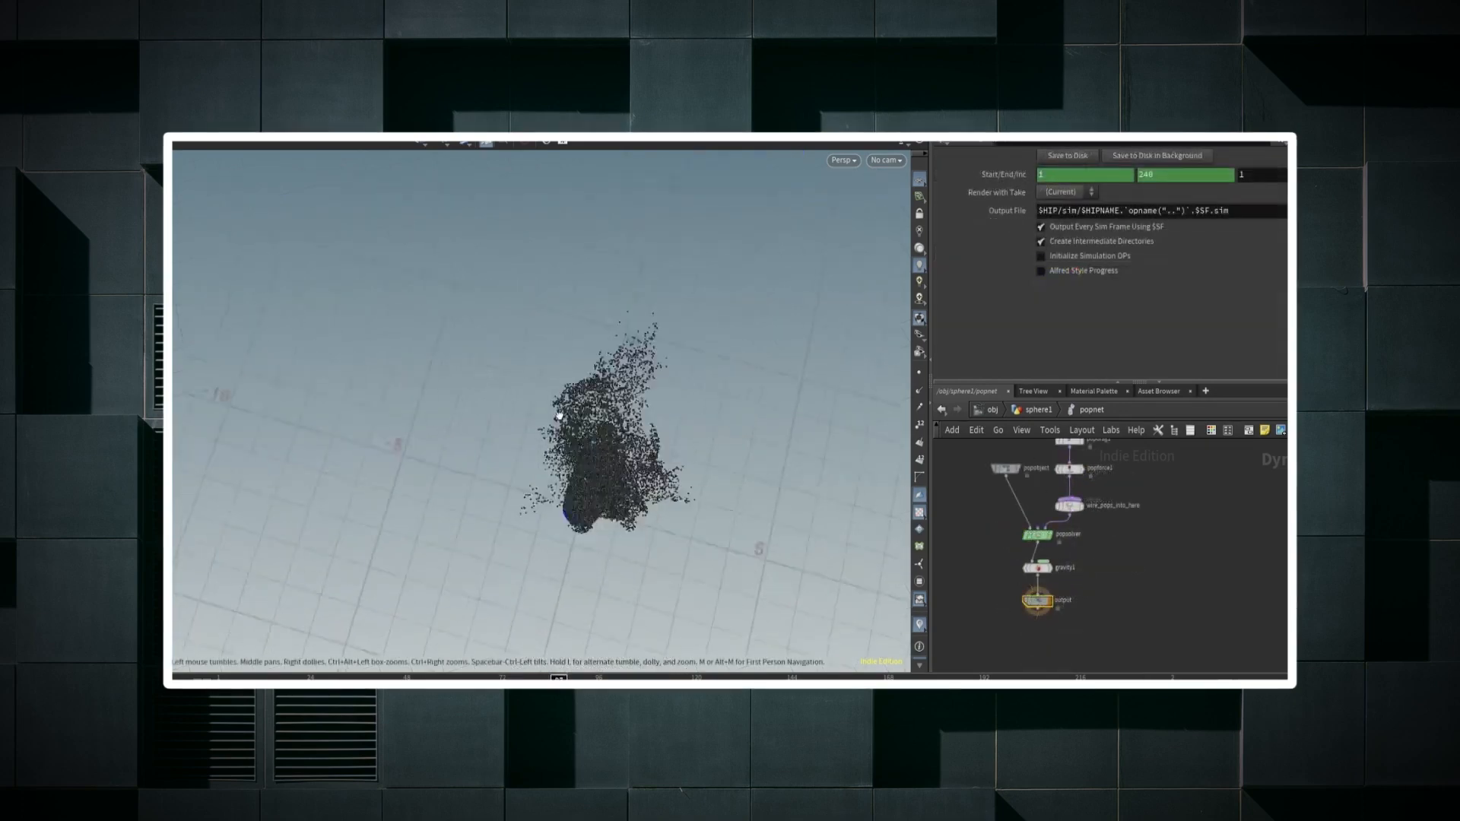
- Examine the simulated particle stream from several angles along its length
alt+drag(647, 486, 672, 539)
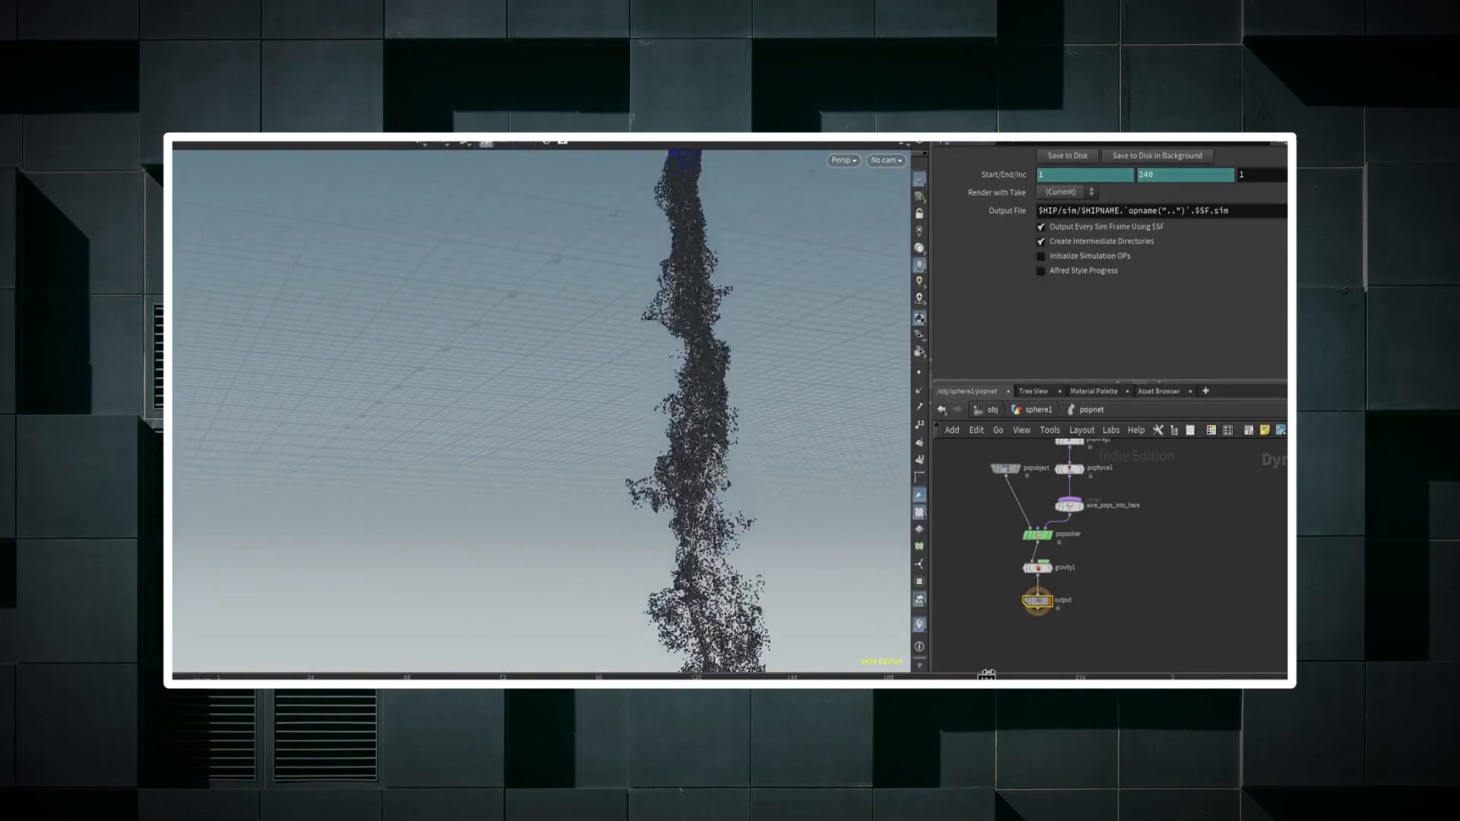
middle_drag(723, 480, 702, 463)
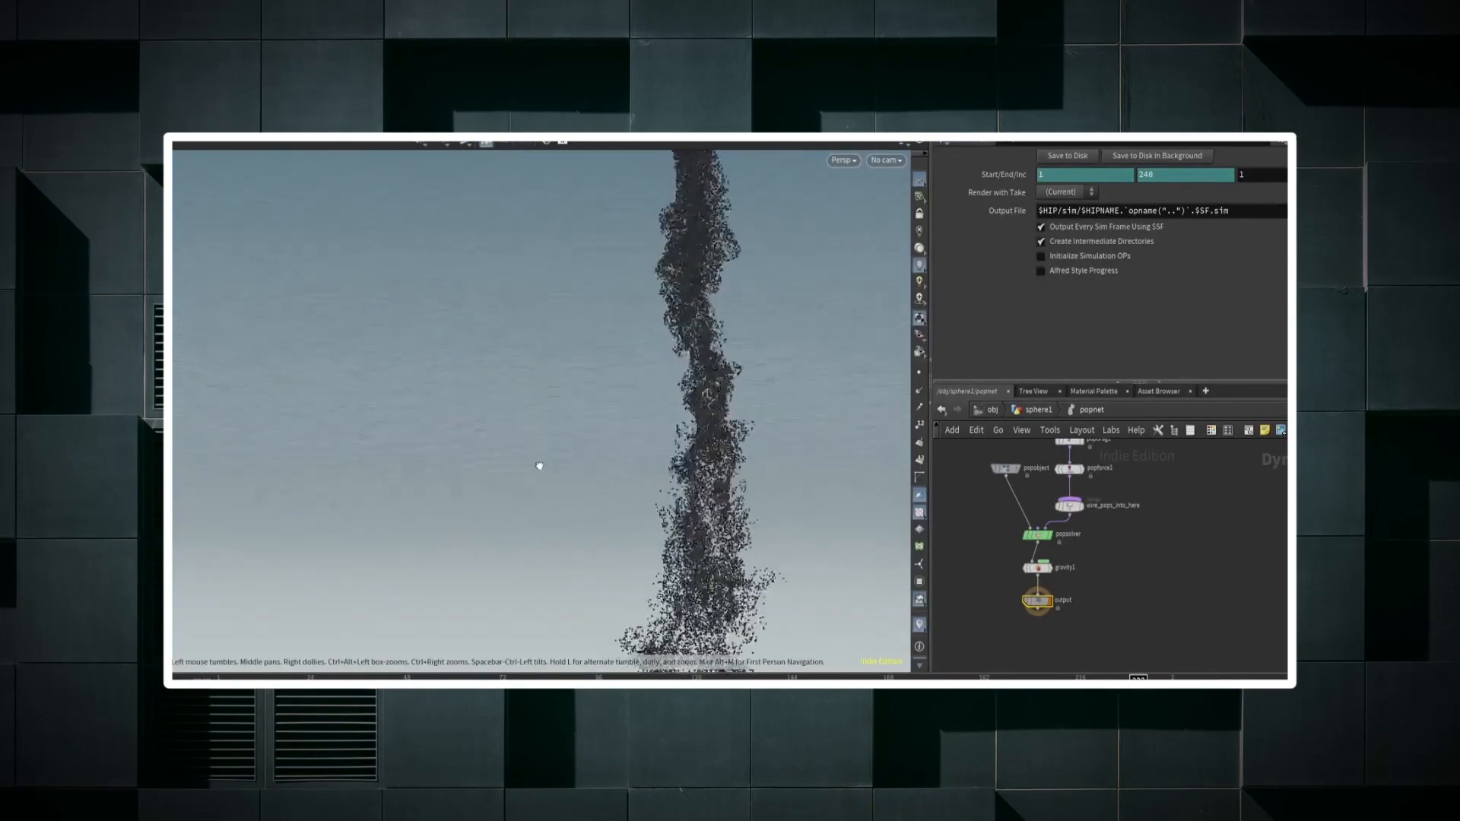
middle_drag(539, 466, 365, 481)
drag(697, 457, 735, 475)
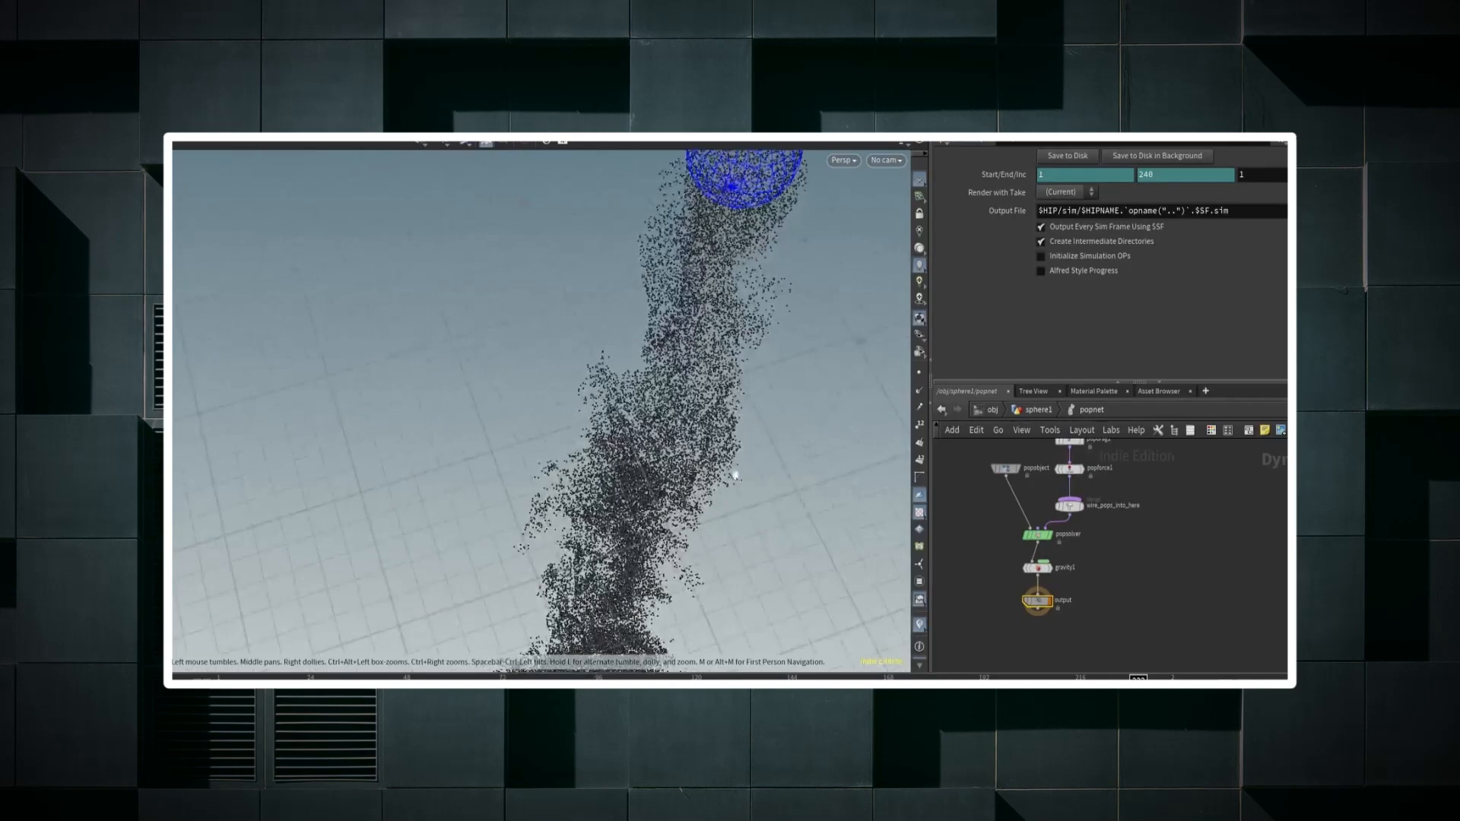
- Review the parameters of the gravity, merge, POP force, POP drag and source nodes in the particle network
click(1031, 568)
middle_drag(981, 534, 984, 598)
click(1066, 570)
click(1065, 533)
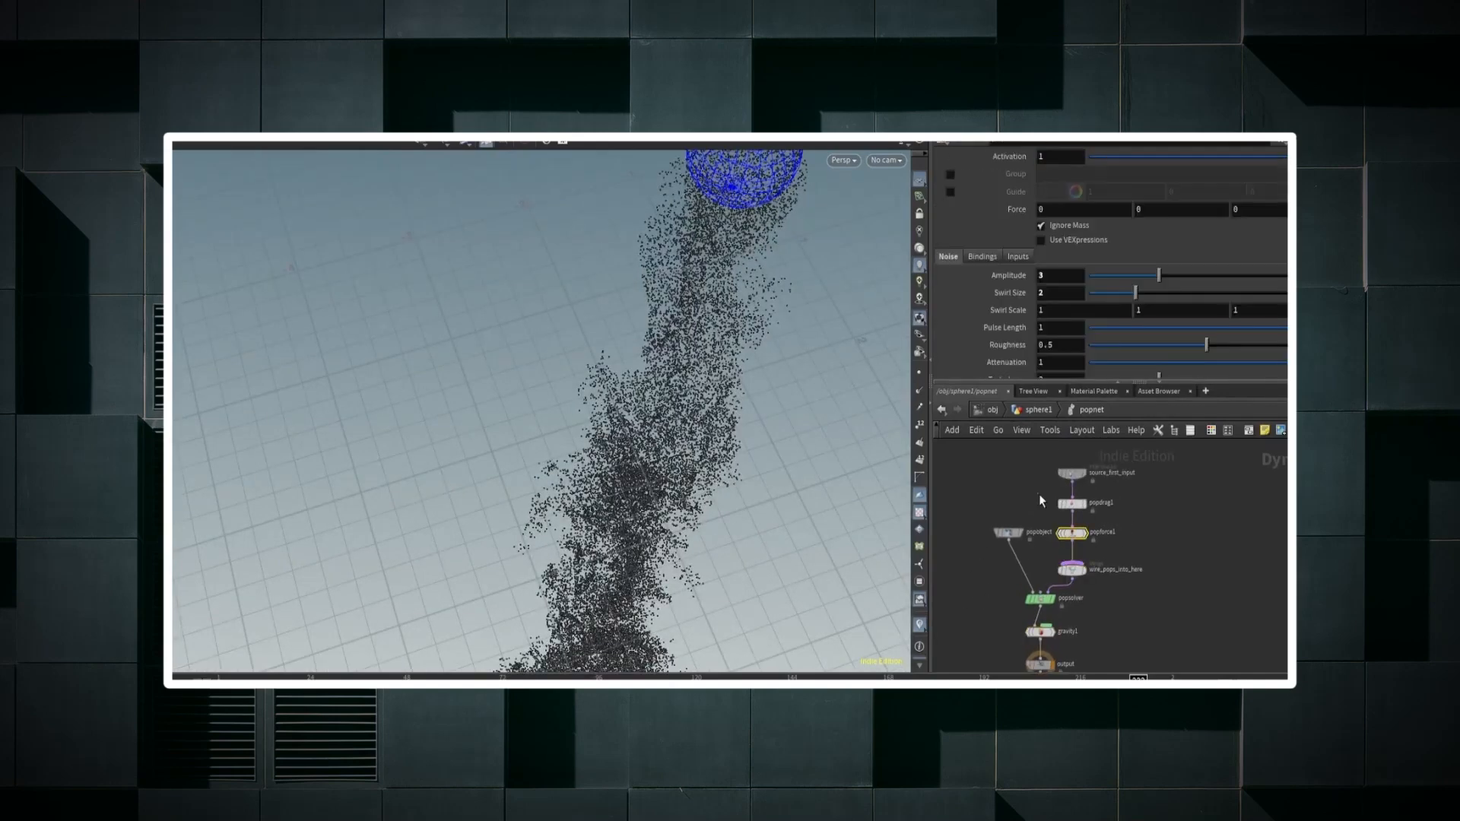
click(1072, 504)
click(1071, 473)
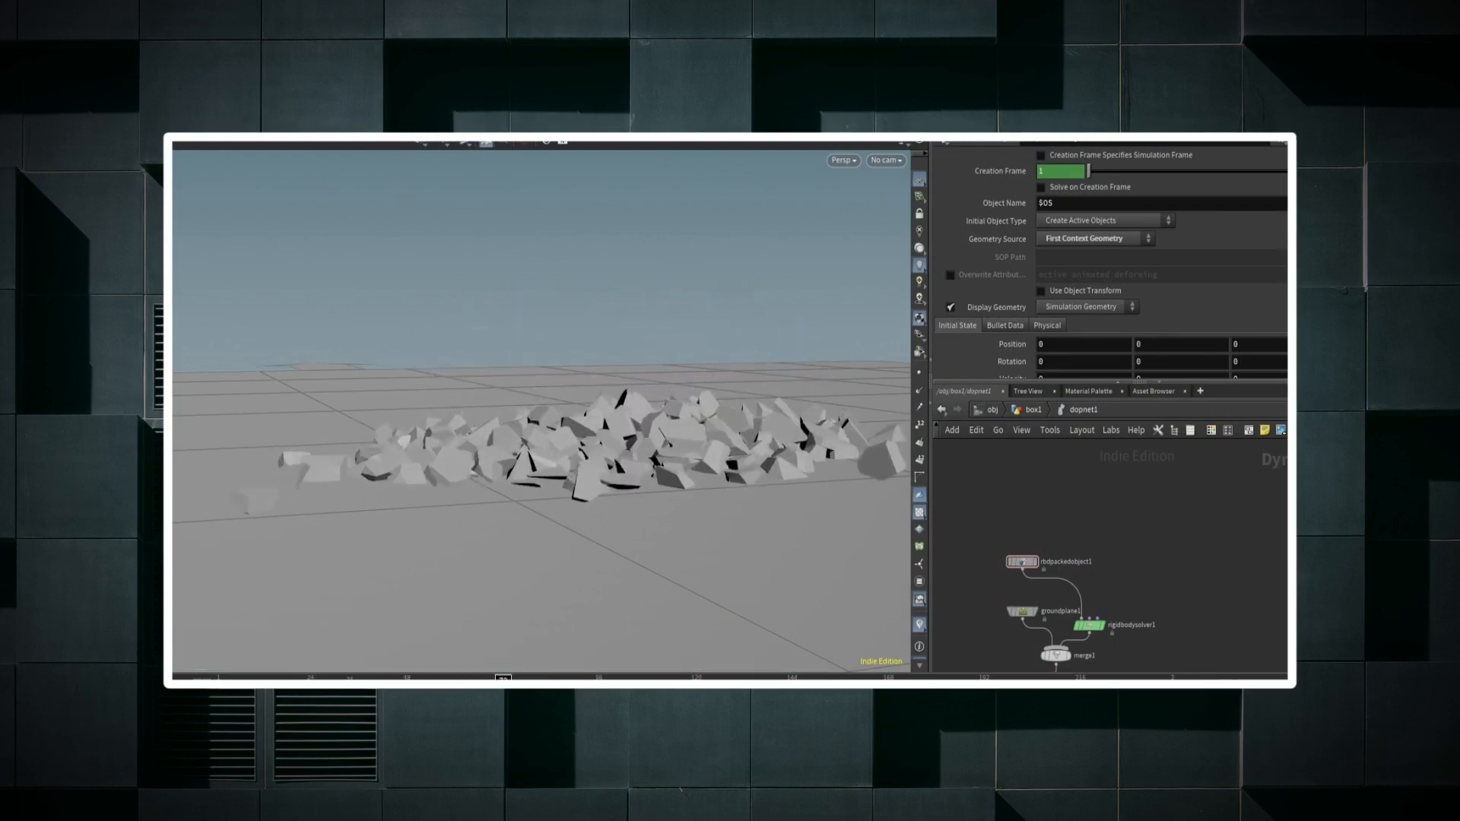
- Add a POP Interact node with a position force of -10 to the rigid body solver and preview the fractured wall simulation
key(Tab)
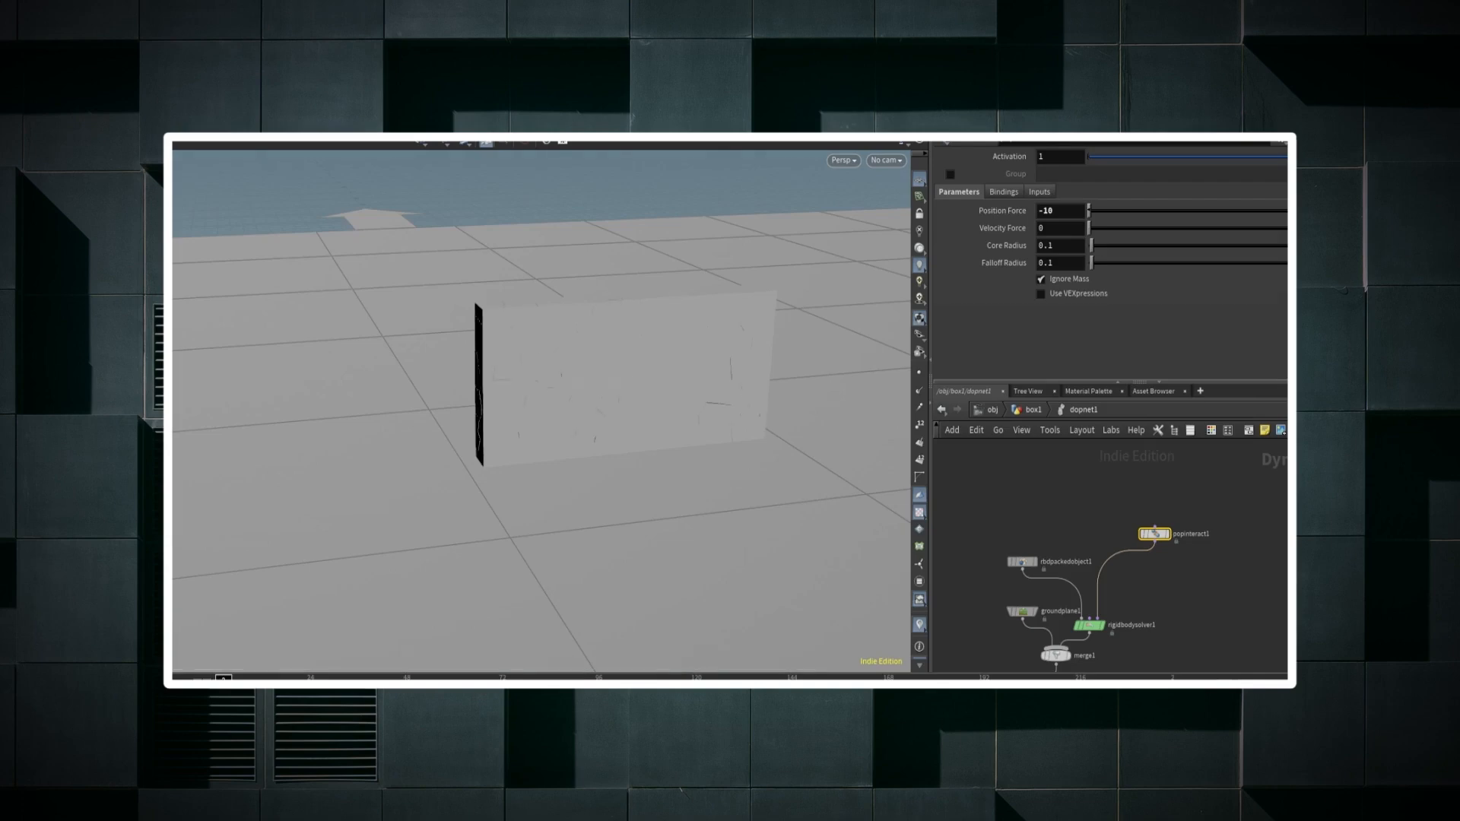
drag(528, 460, 522, 454)
drag(609, 428, 559, 450)
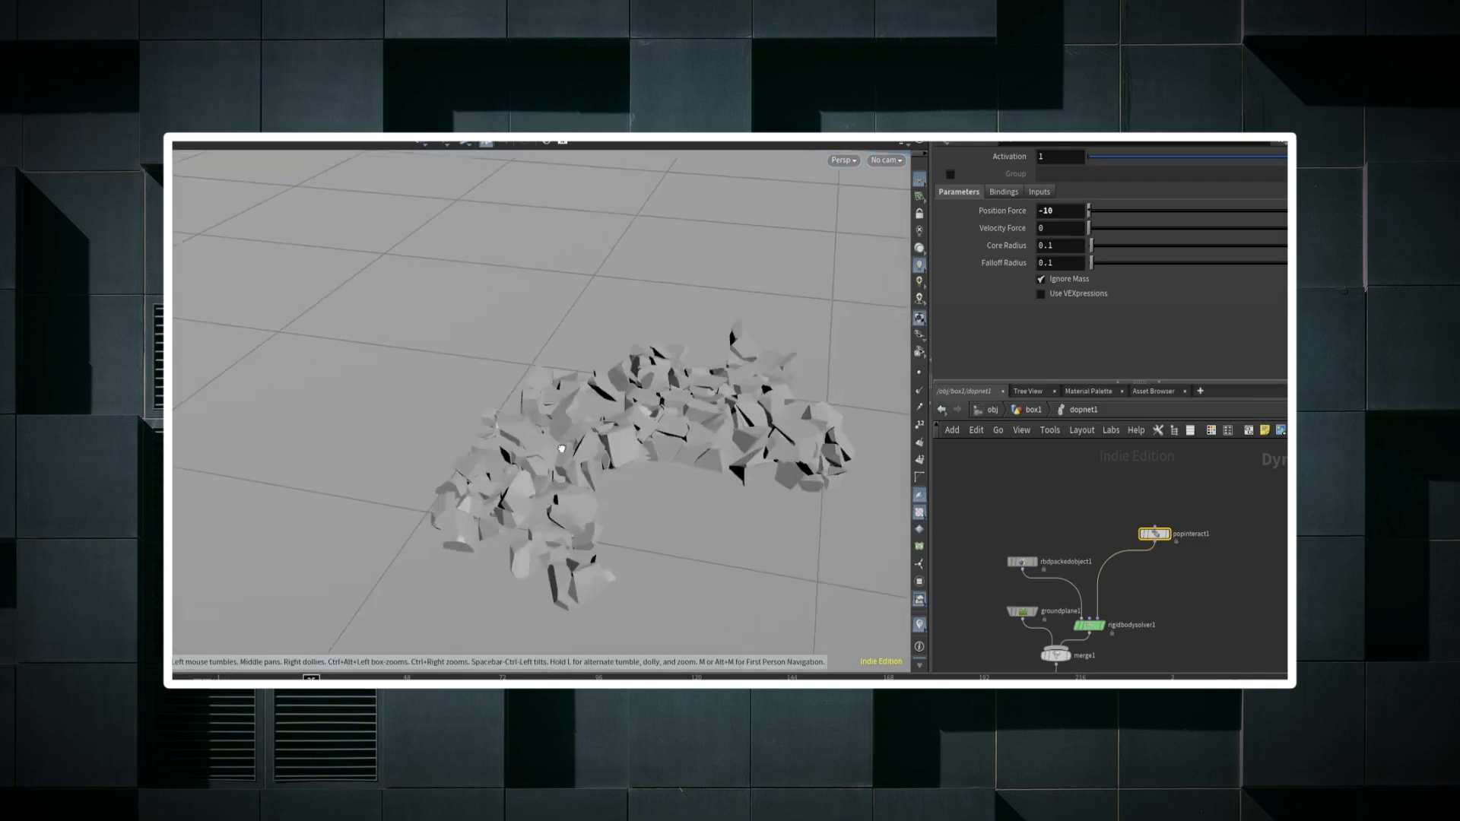
scroll(637, 445, down, 3)
mouse_move(373, 672)
mouse_down()
mouse_move(219, 671)
mouse_move(323, 662)
mouse_move(230, 659)
mouse_move(308, 656)
mouse_up()
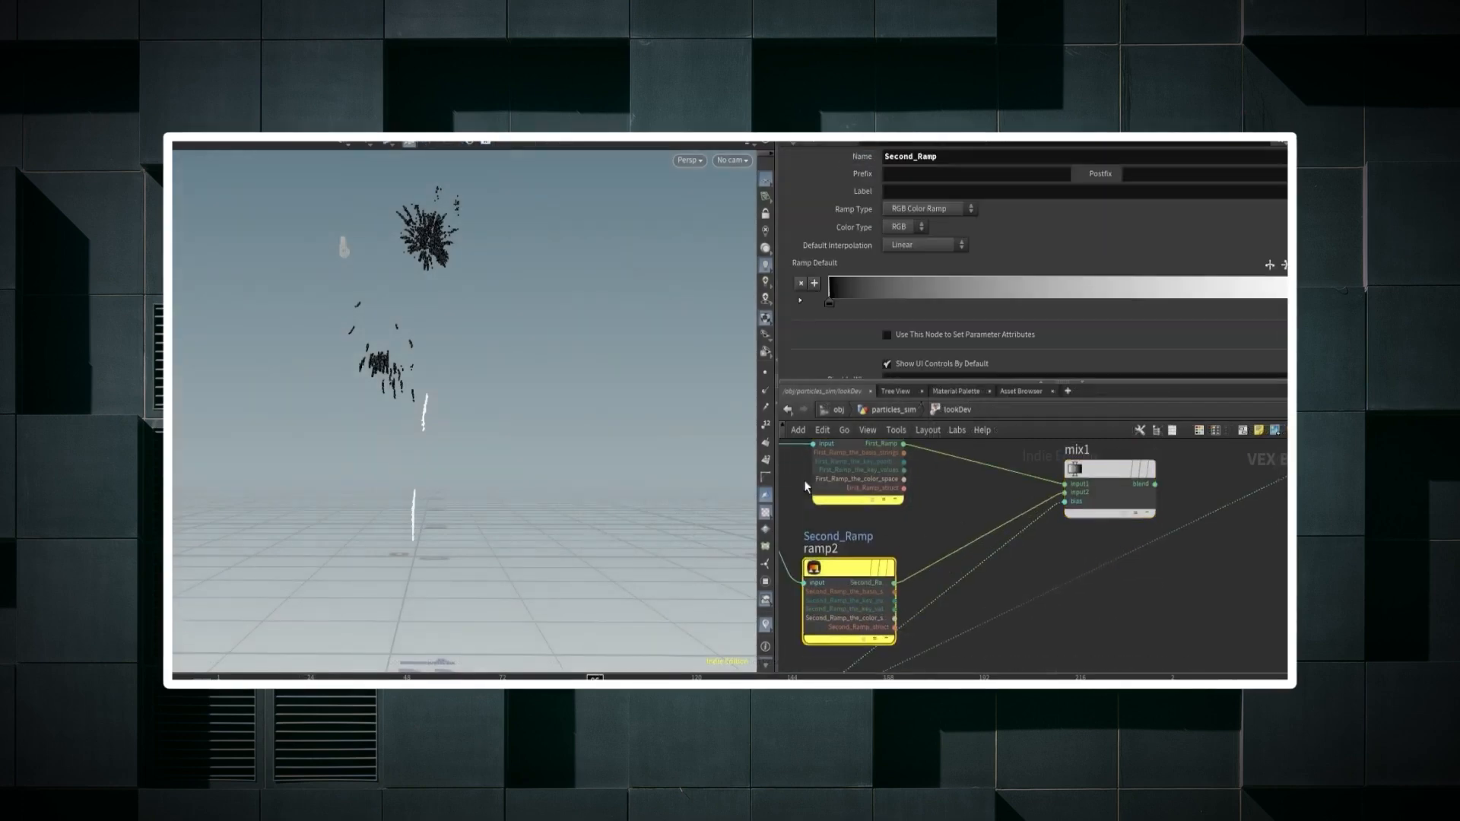
- Wire First_Ramp and Second_Ramp into mix1 in the lookDev network and connect the mix's blend output
scroll(806, 487, down, 1)
drag(911, 489, 1045, 529)
drag(903, 604, 1045, 521)
drag(1121, 521, 1285, 491)
drag(594, 675, 325, 671)
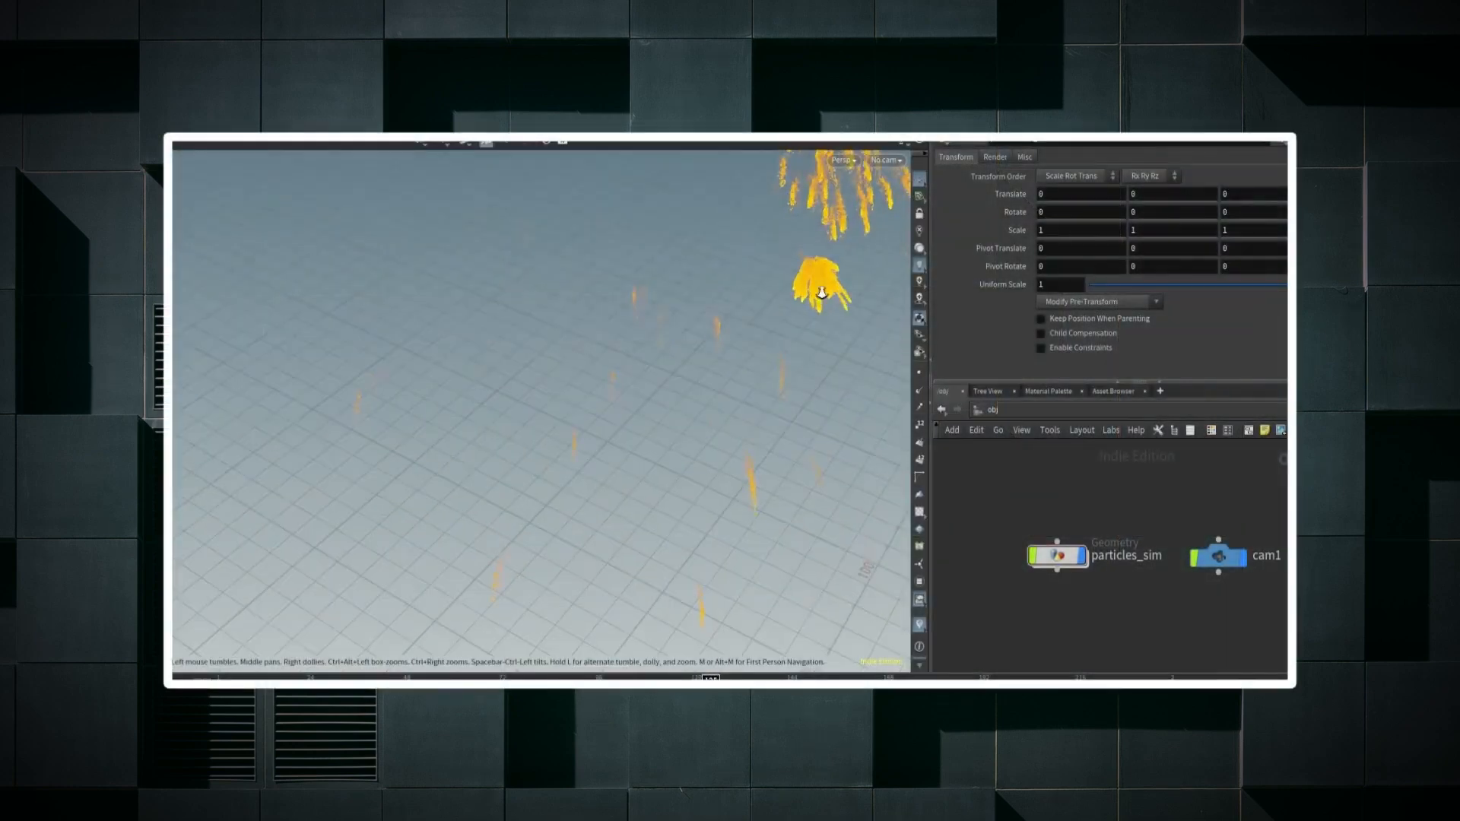
- Examine the firework particle trails and bursts from different angles and at different frames
middle_drag(823, 293, 688, 416)
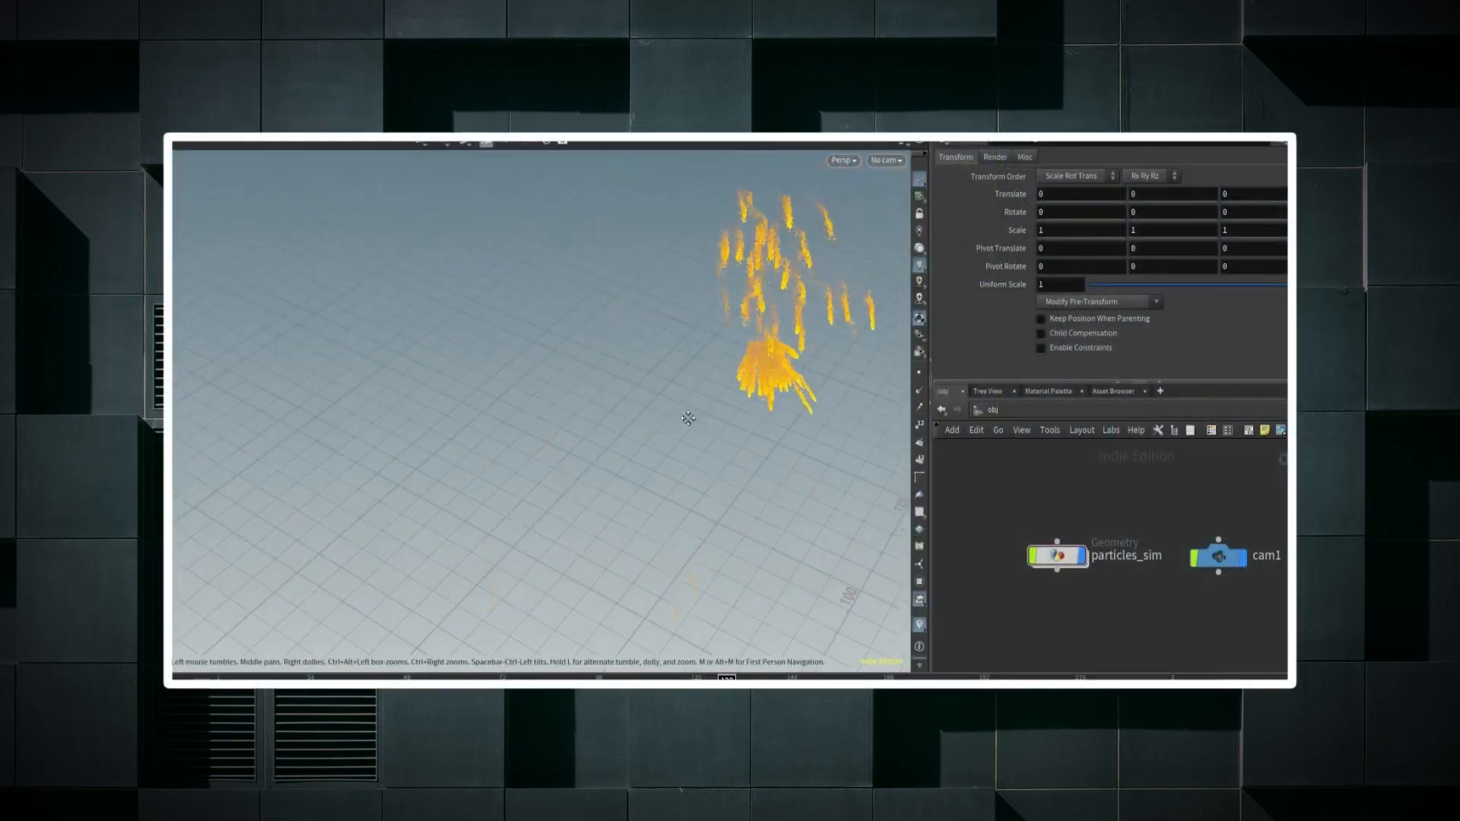
middle_drag(753, 365, 671, 415)
drag(880, 340, 923, 339)
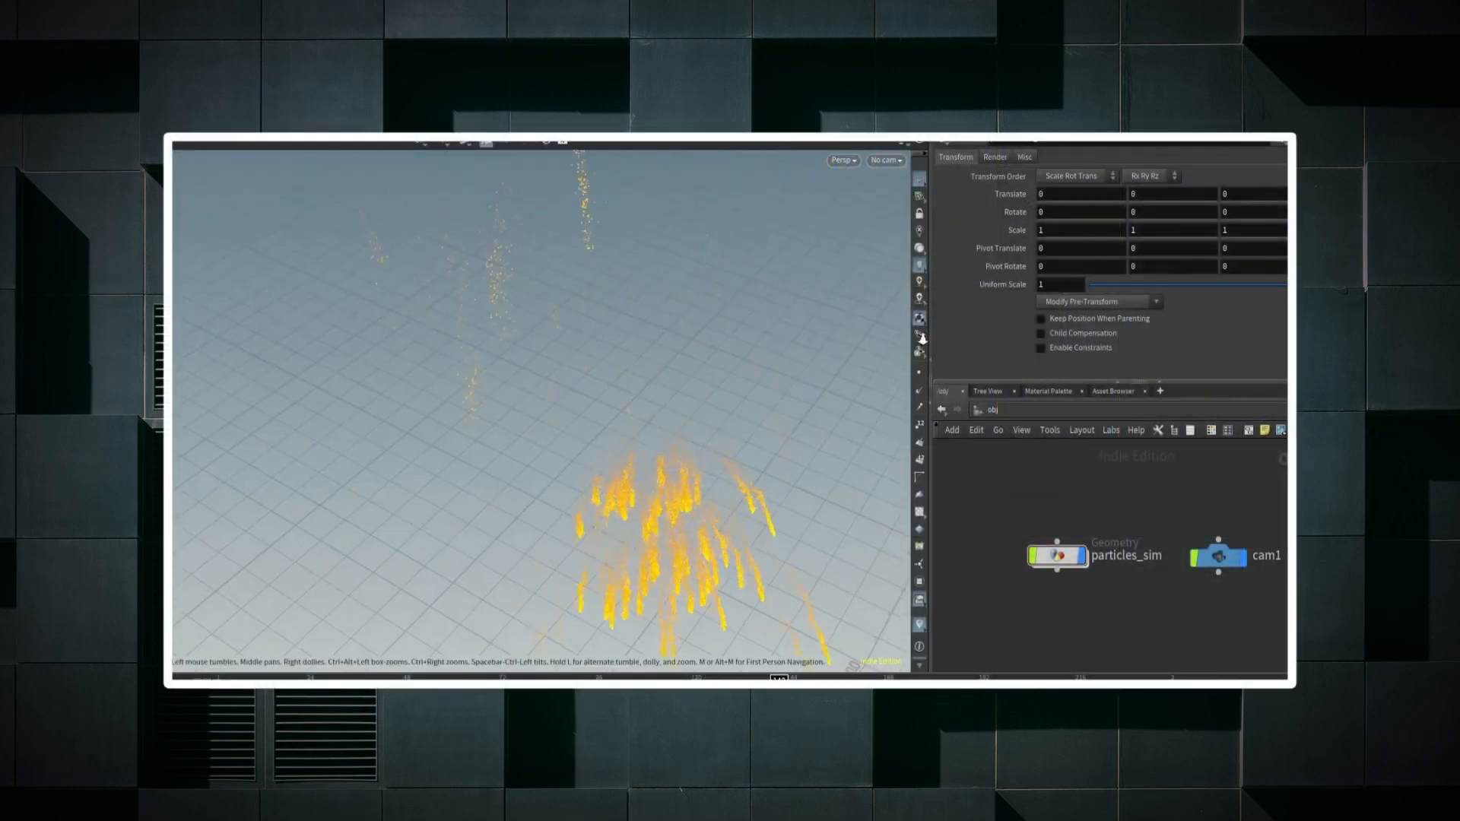
click(723, 677)
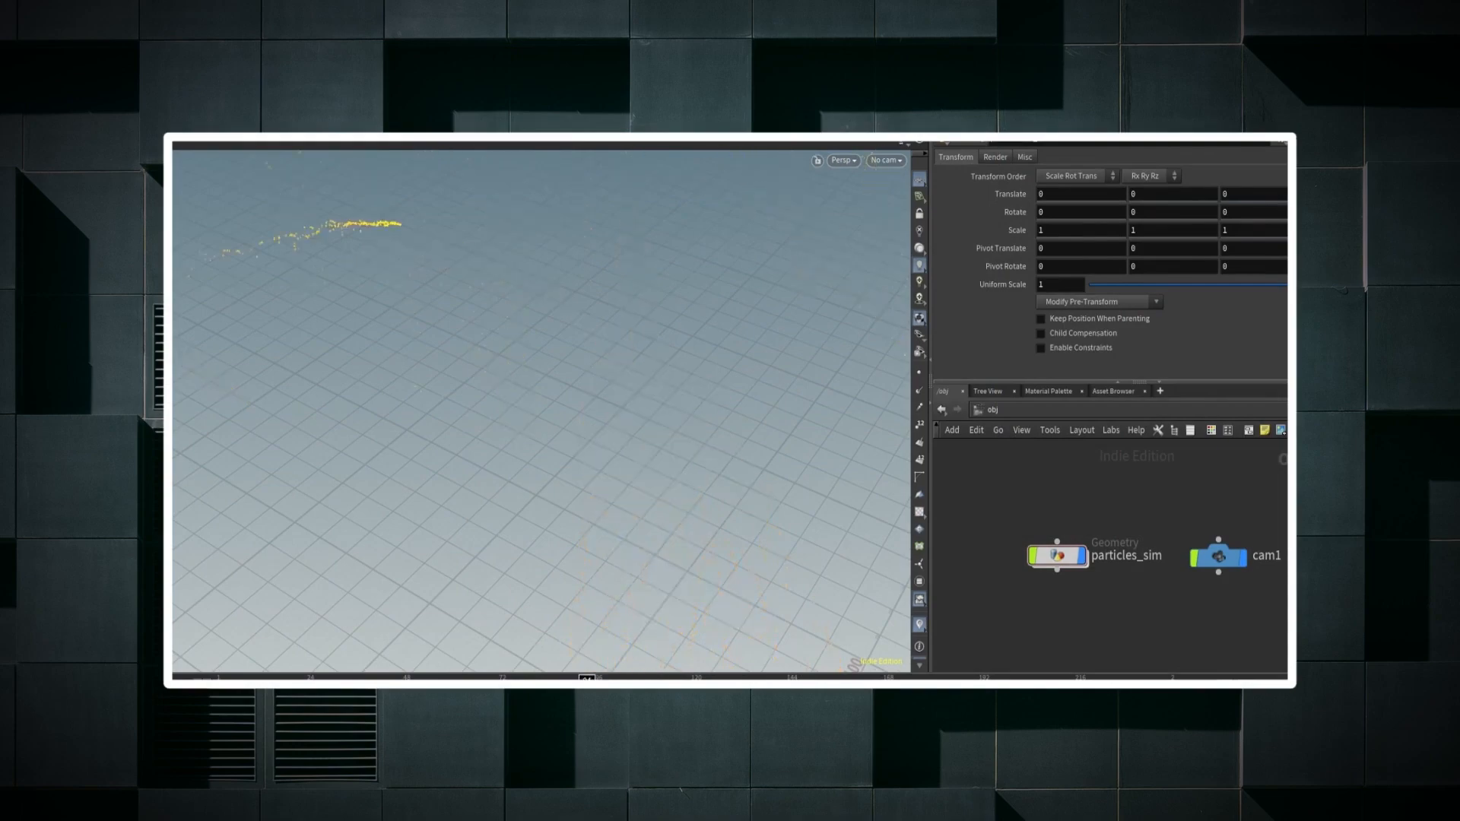
right_drag(663, 538, 492, 423)
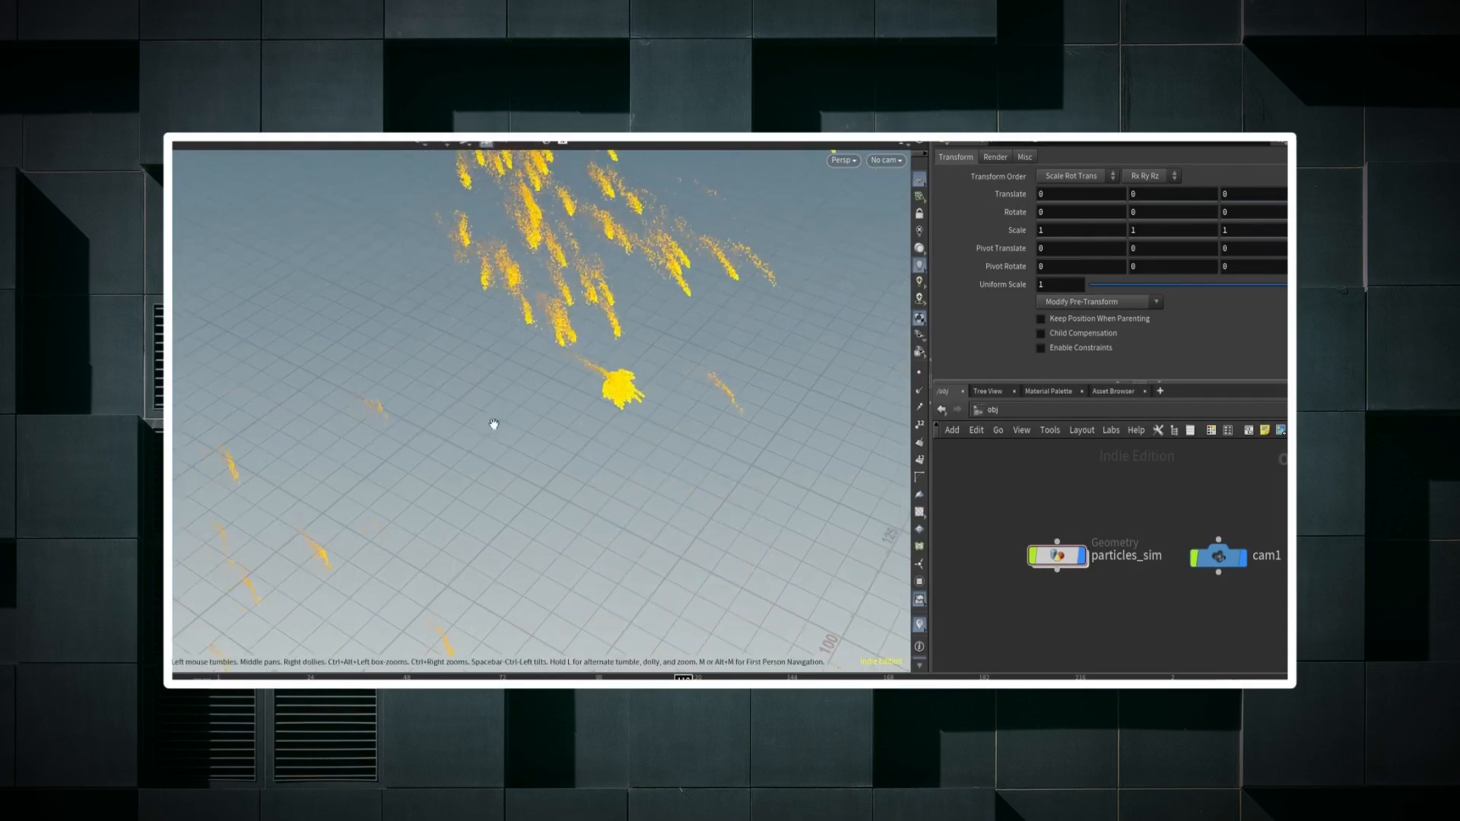
middle_drag(492, 424, 623, 511)
drag(623, 512, 590, 483)
right_drag(590, 482, 842, 408)
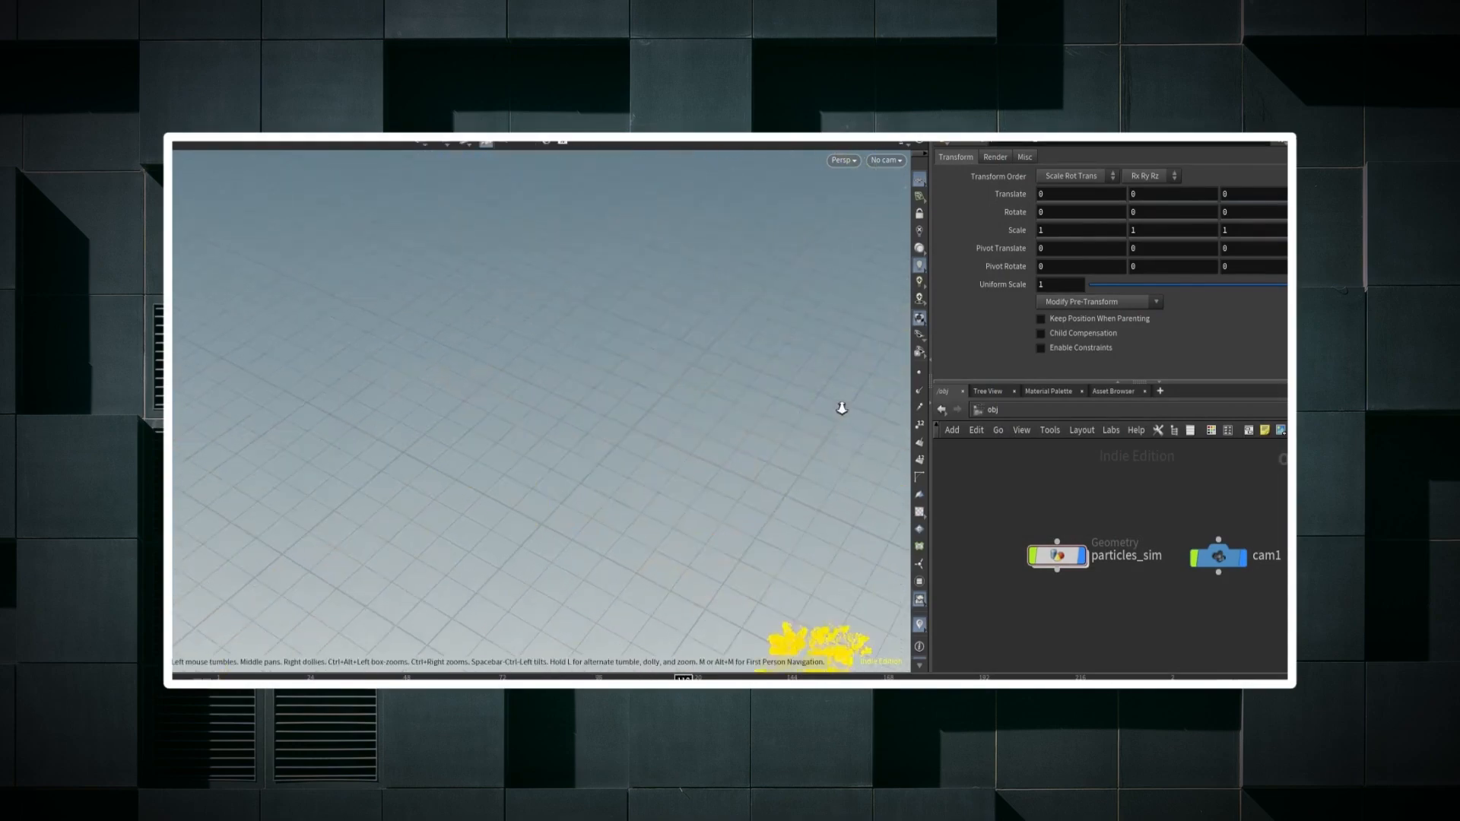
drag(842, 408, 607, 340)
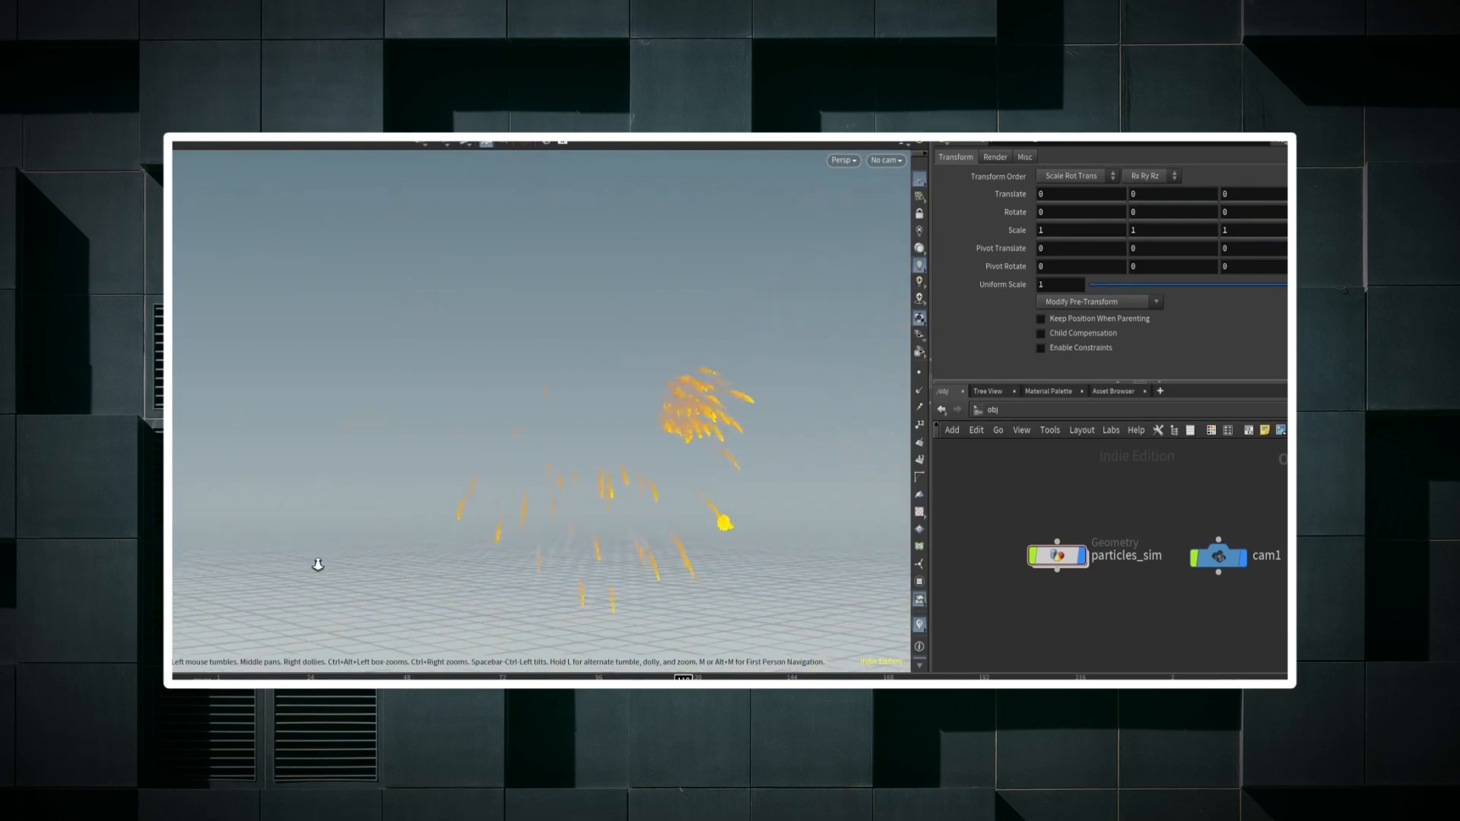
- Add a Mantra render node to the out network and rename it old_system
key(Tab)
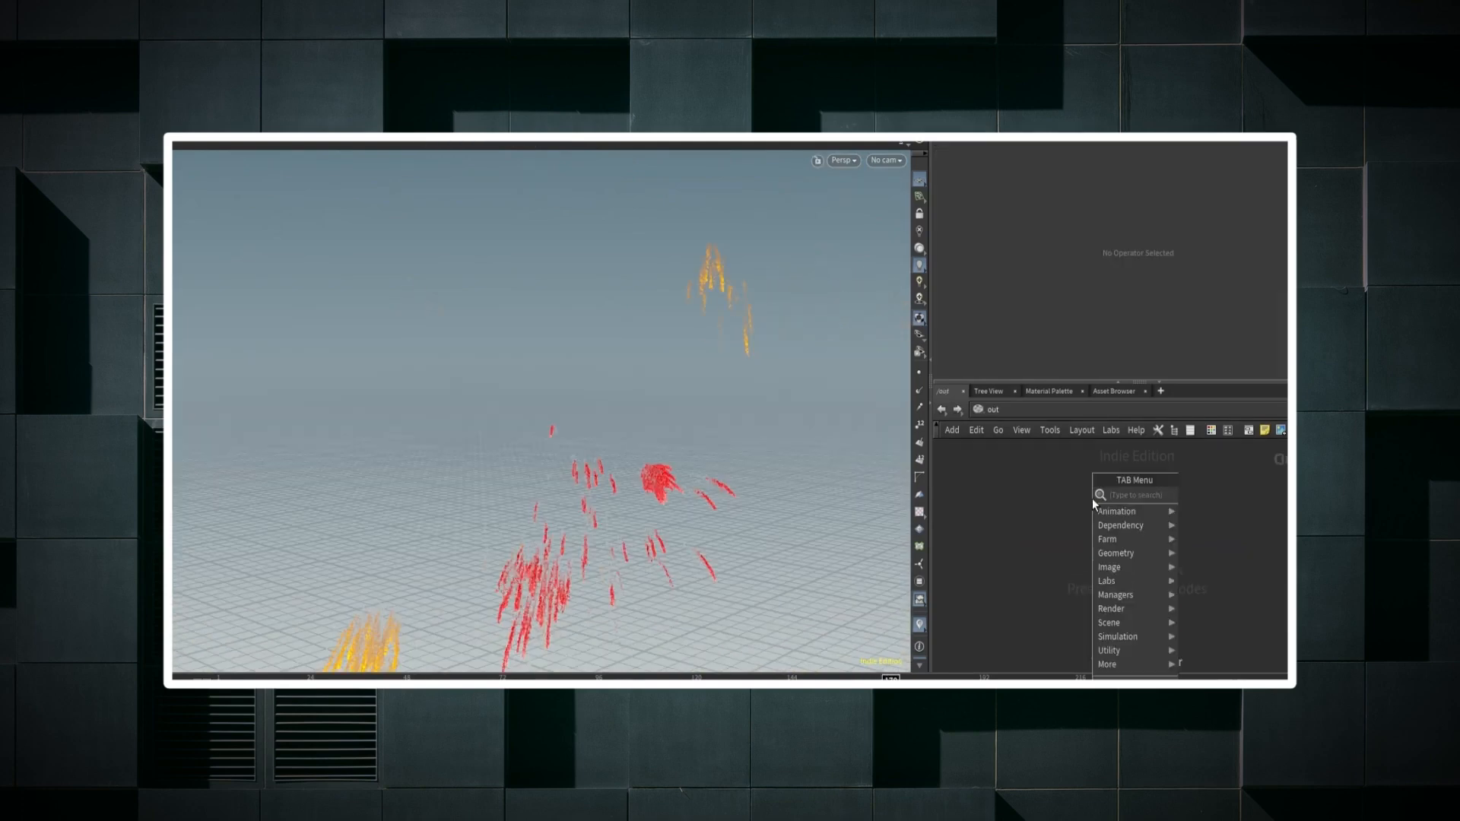
text(mantra)
key(Return)
click(1092, 499)
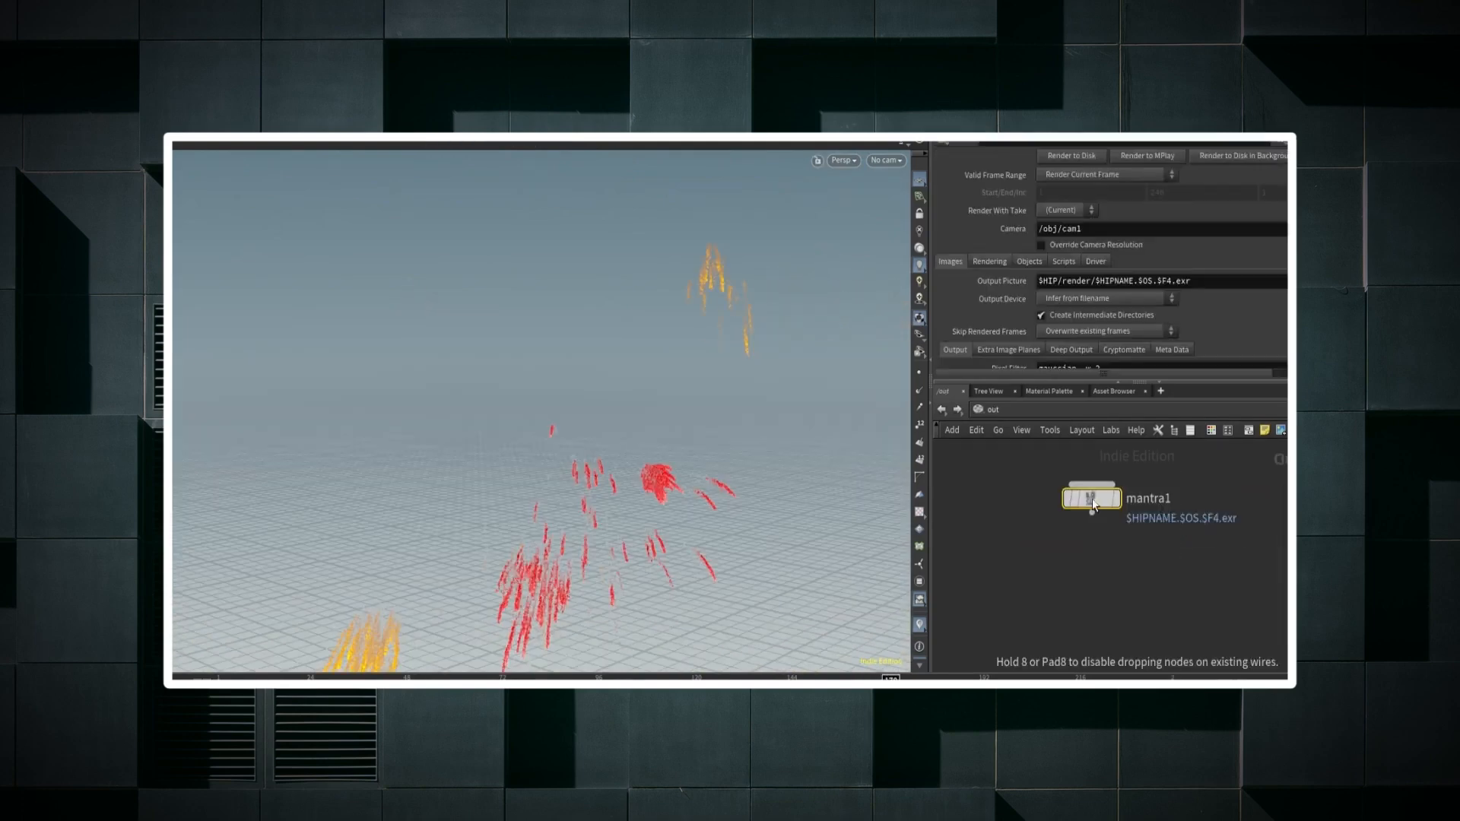
double_click(1172, 496)
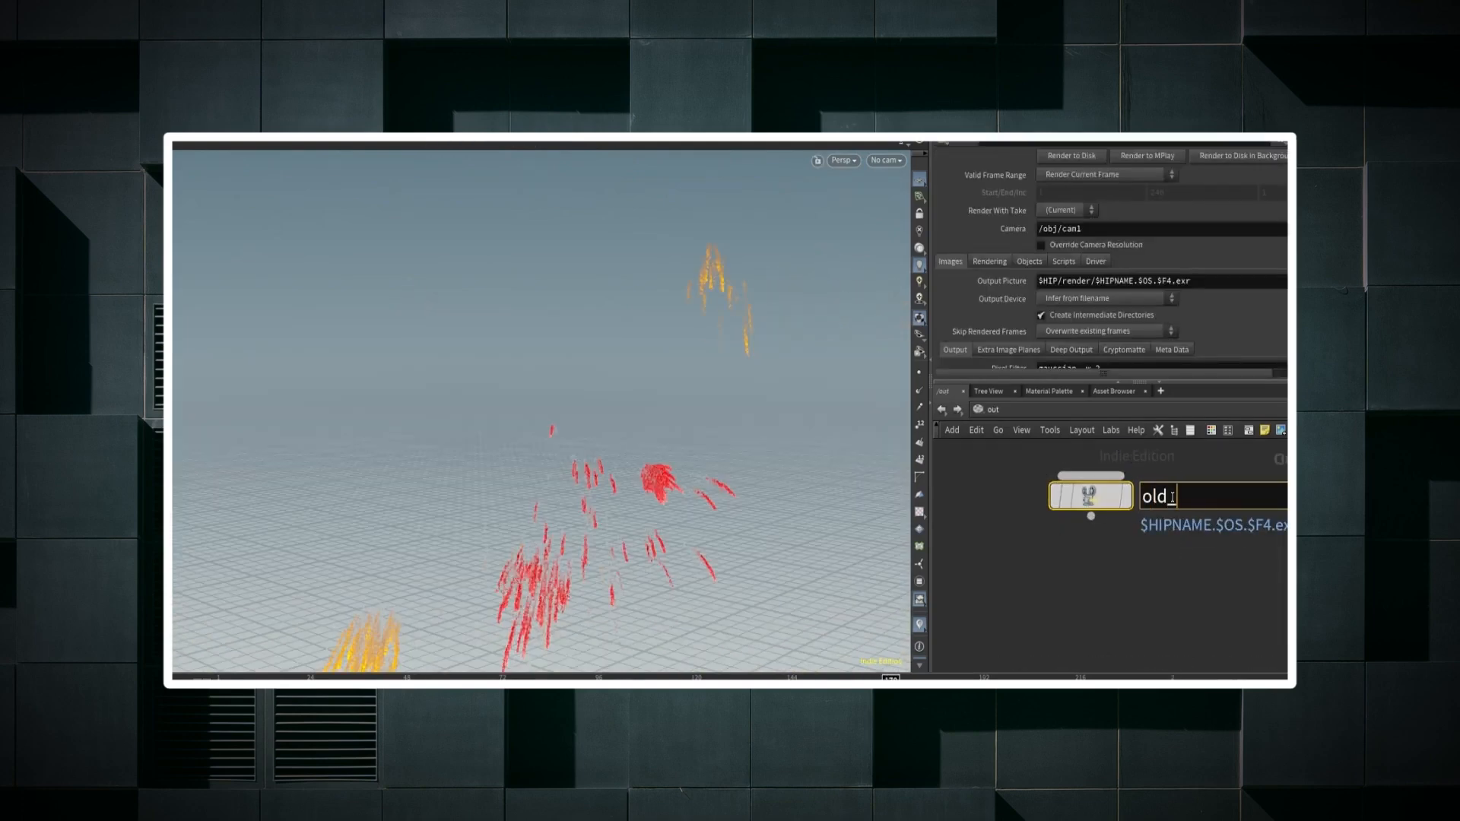
- Add a Karma render node named new_system below the Mantra node
key(Tab)
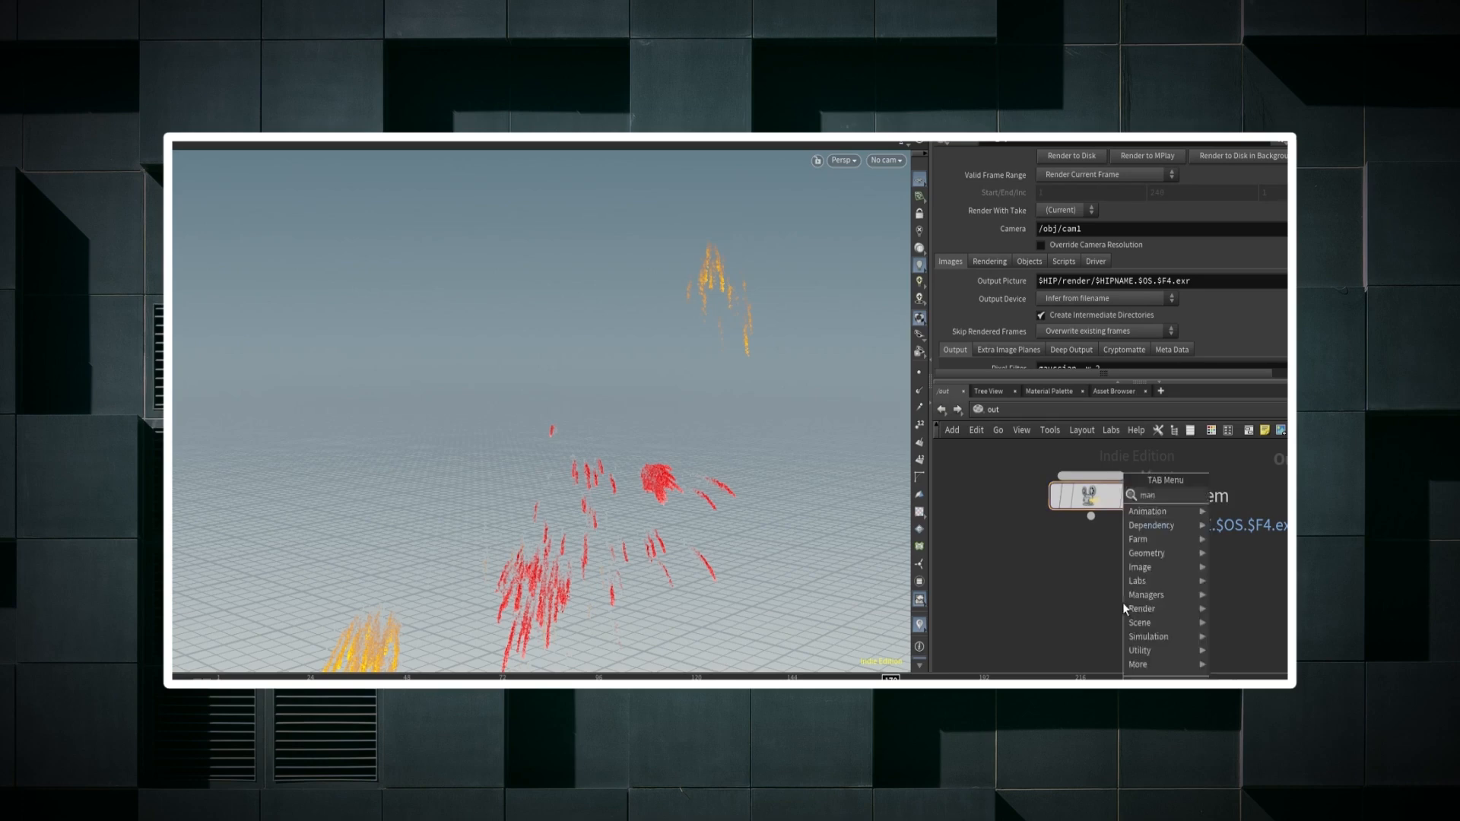
key(Return)
click(1125, 607)
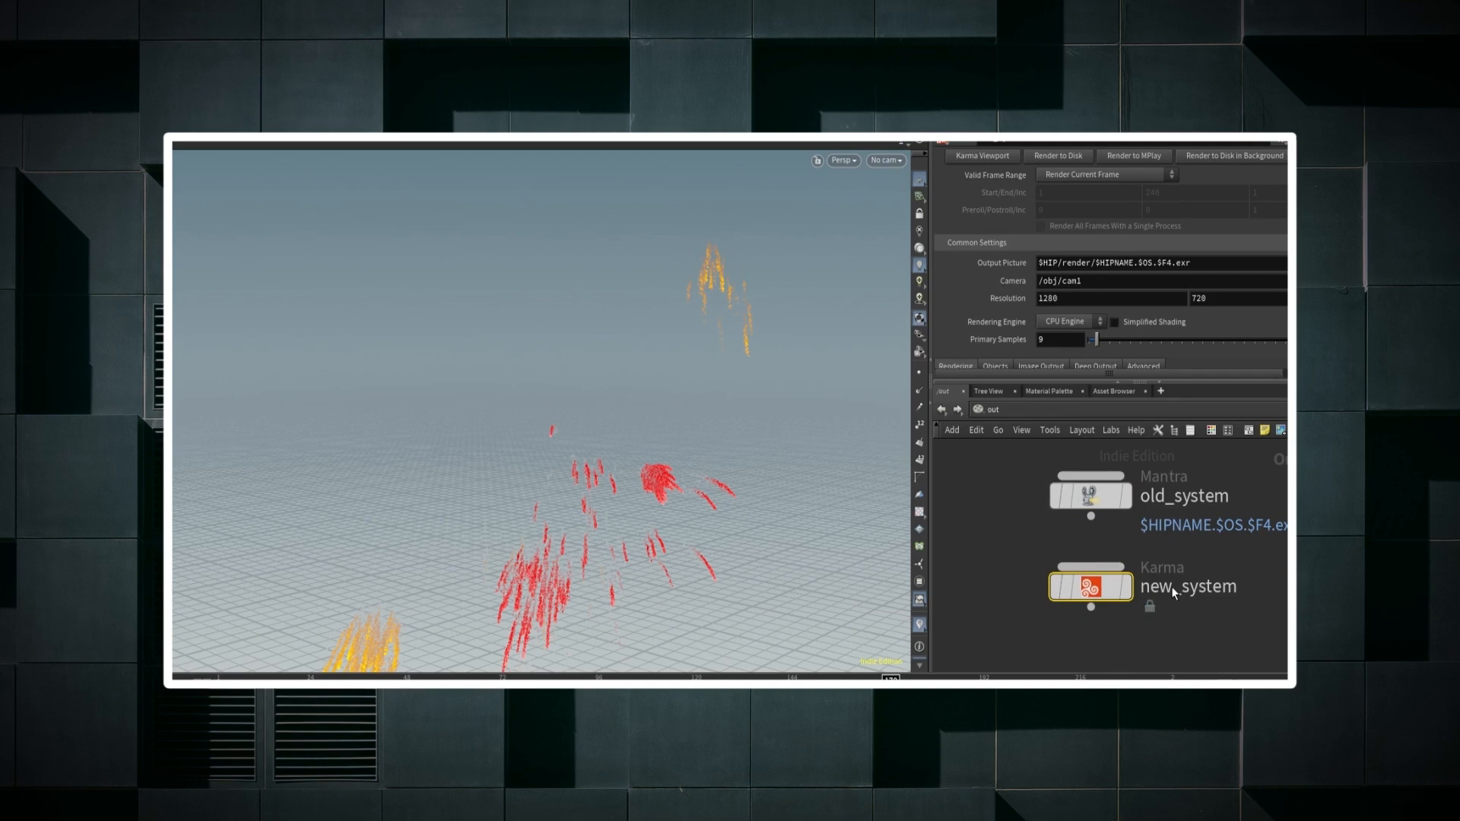
scroll(1174, 593, down, 3)
drag(1021, 525, 1129, 609)
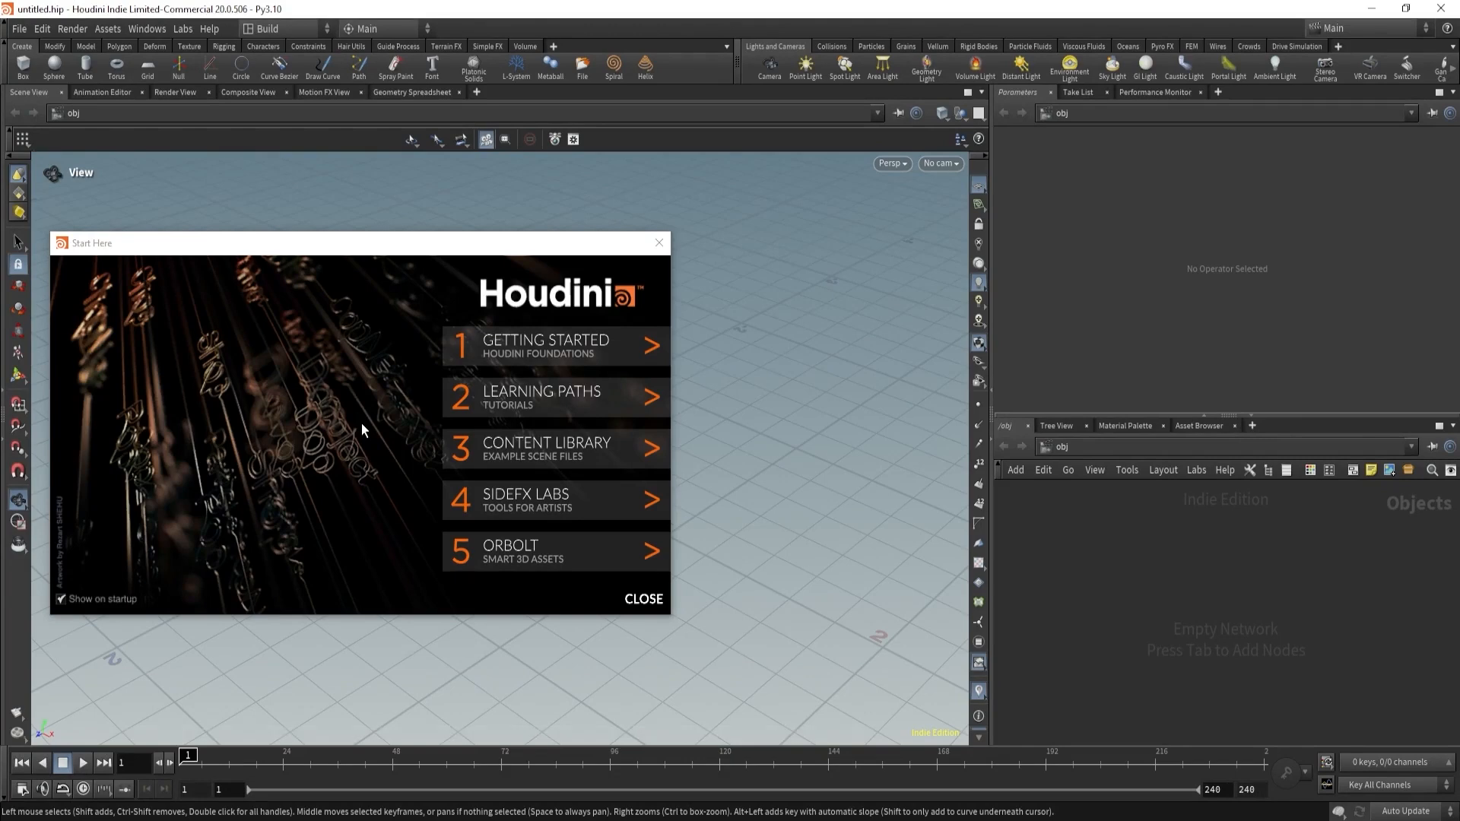
- Dismiss the Start Here window to reach the empty scene
click(643, 600)
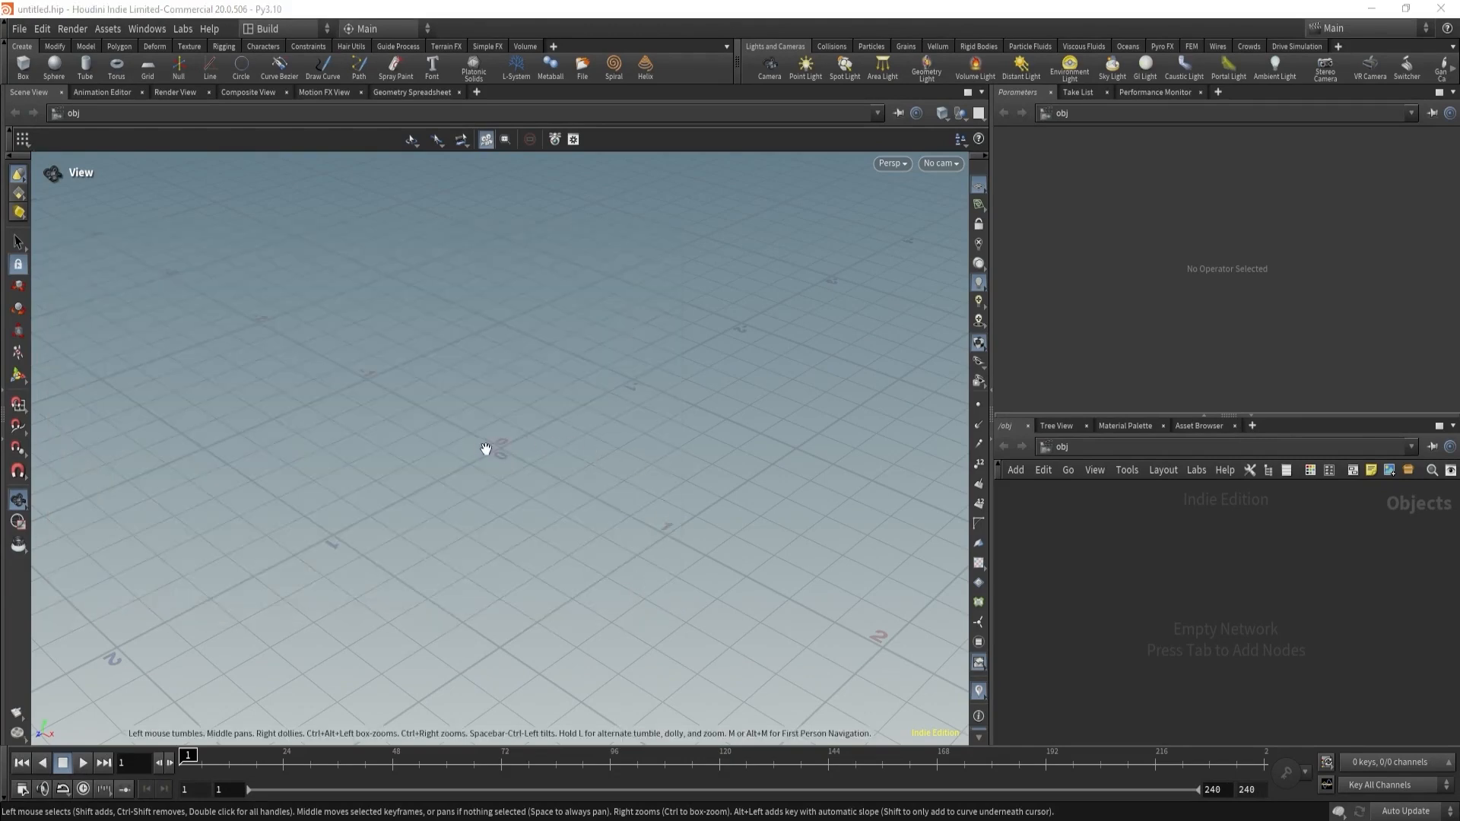
drag(486, 448, 590, 429)
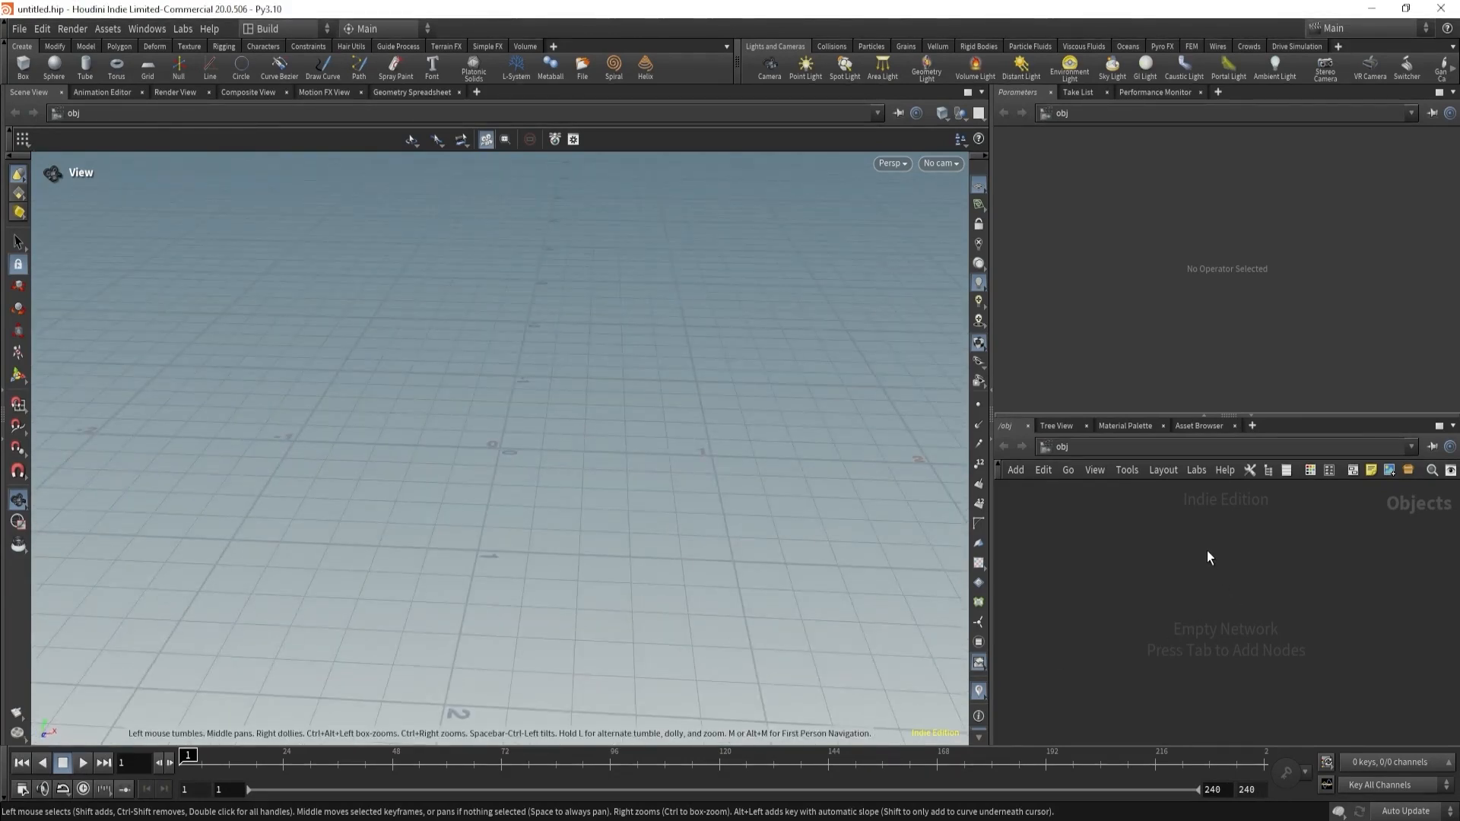
- Add a Box object to the scene and set its Y translation to 0.4
key(Tab)
text(box)
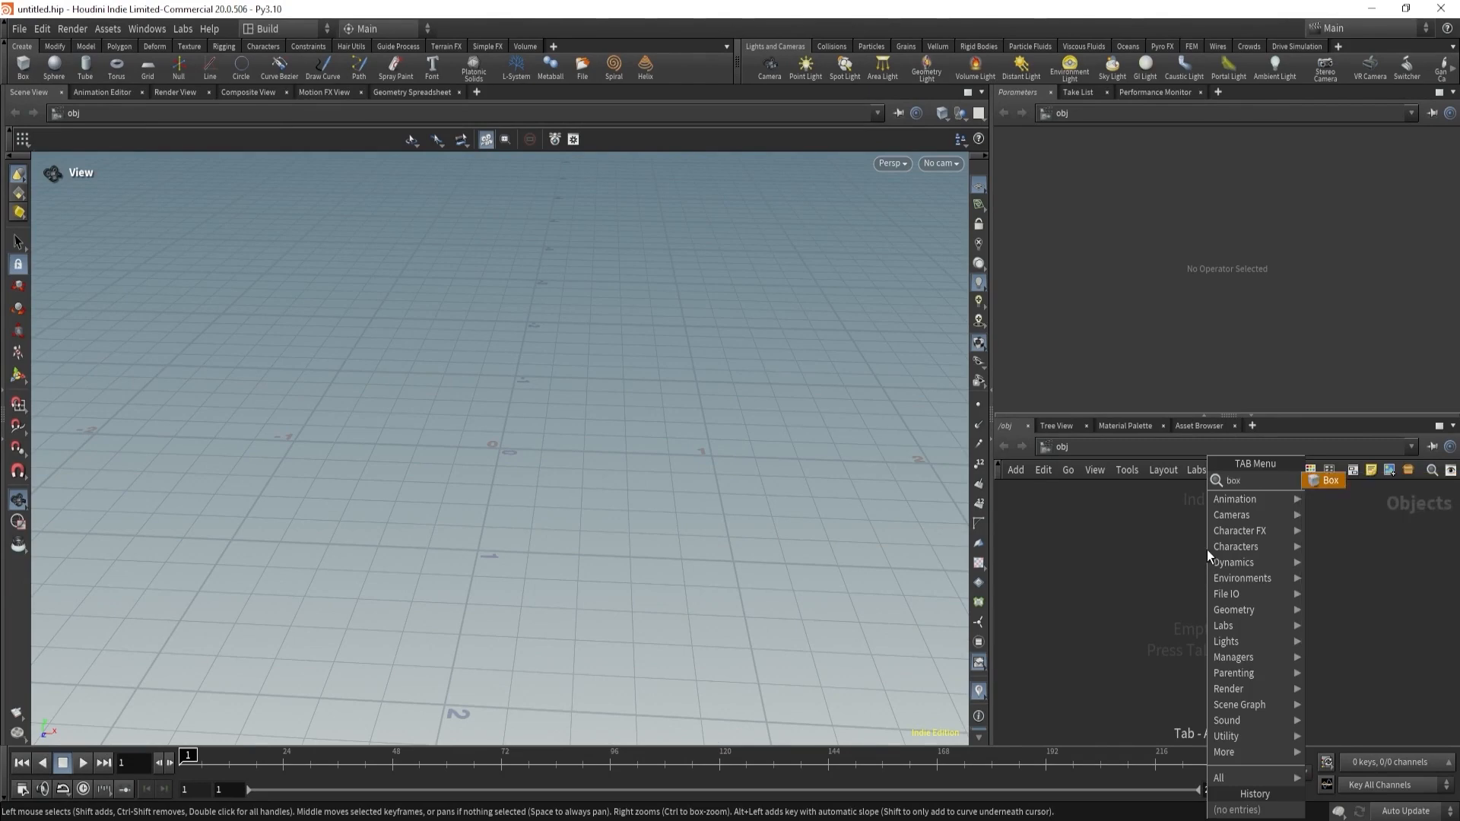
key(Return)
click(1208, 551)
middle_drag(1255, 207, 1291, 209)
scroll(388, 333, down, 3)
middle_drag(388, 332, 388, 382)
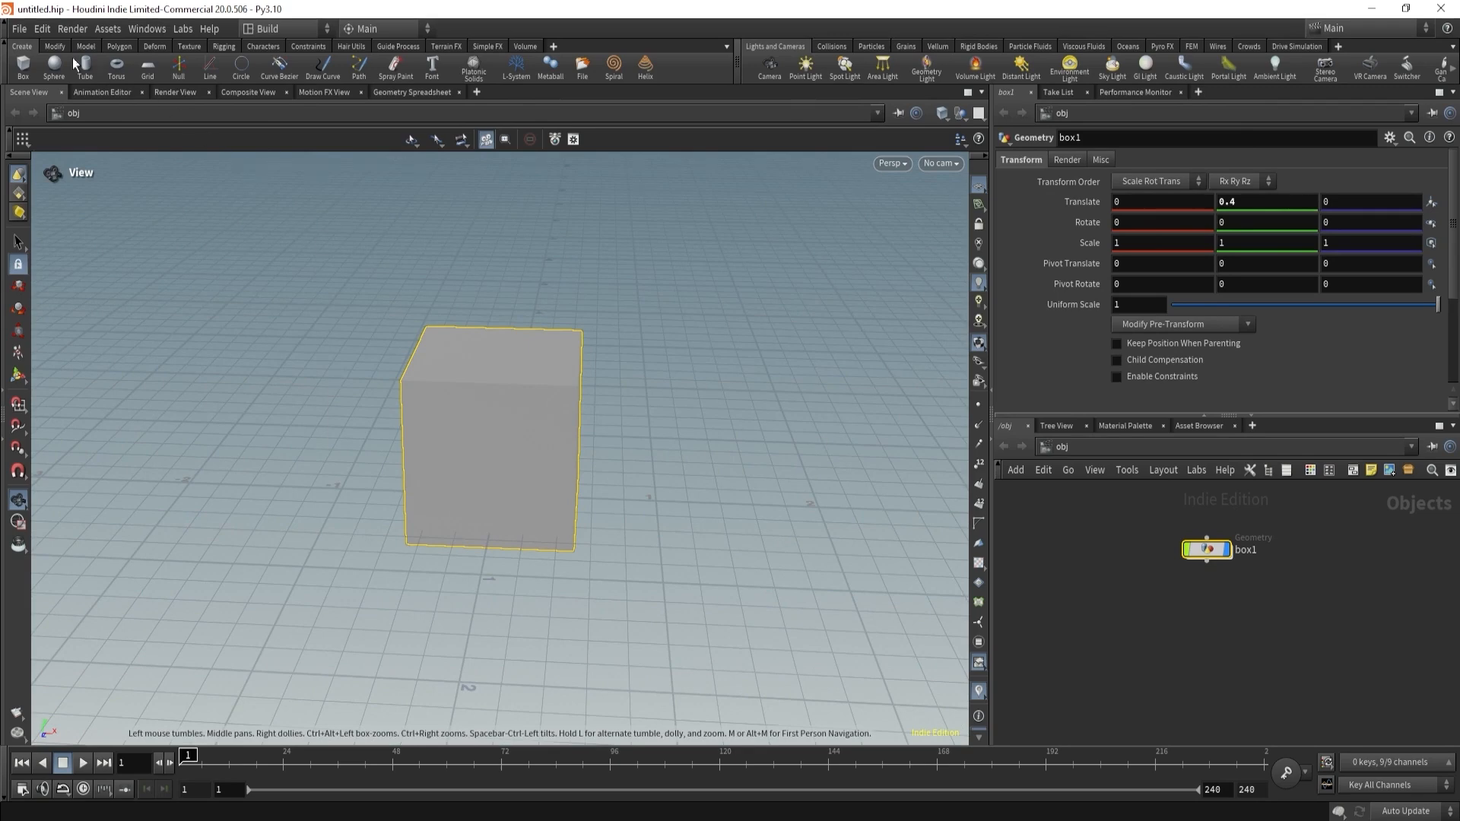
- Save the scene as particles_v1 in a new Desktop folder named introToParticlesI
click(19, 29)
click(42, 153)
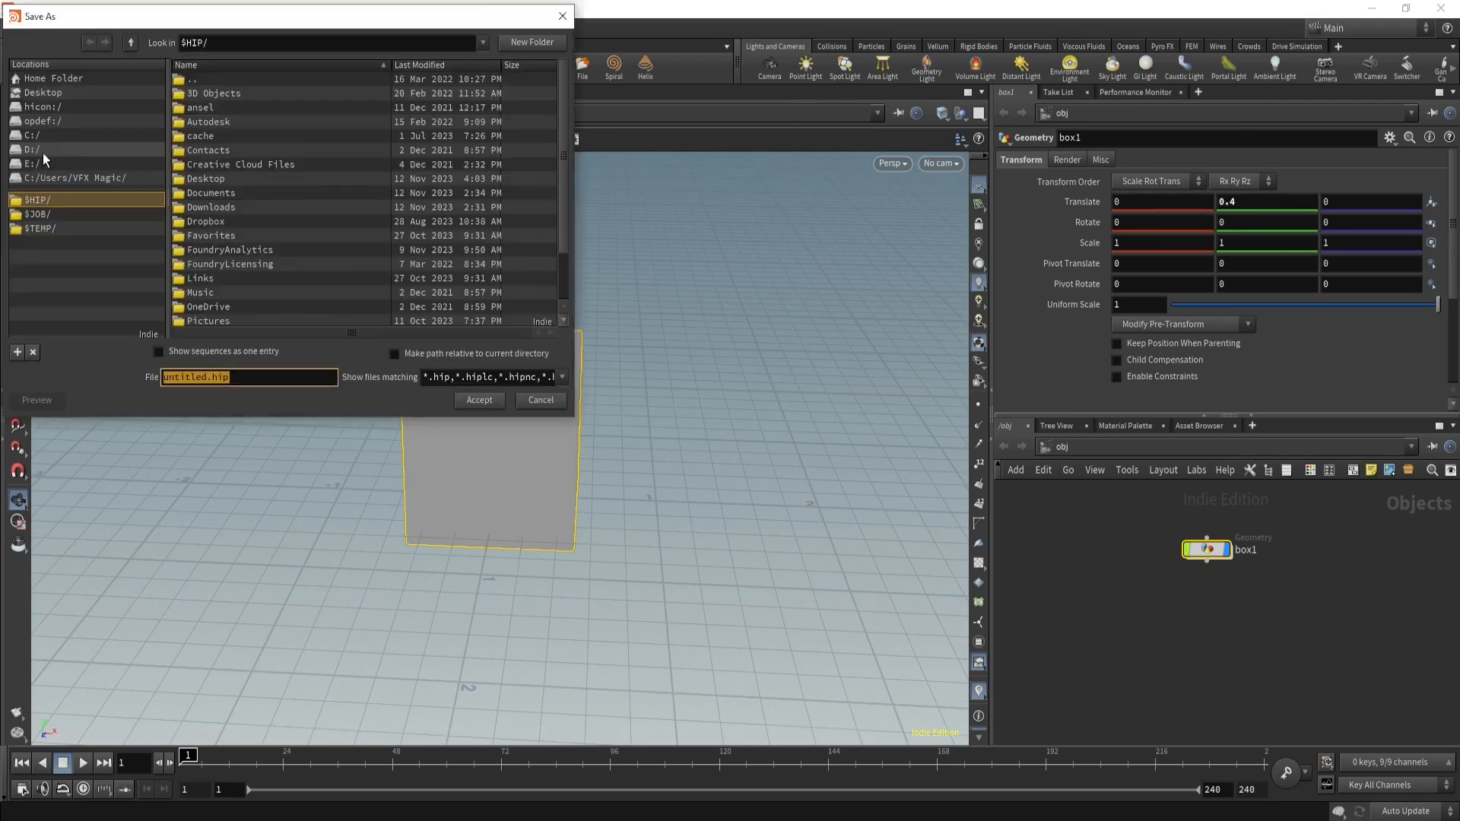
click(39, 92)
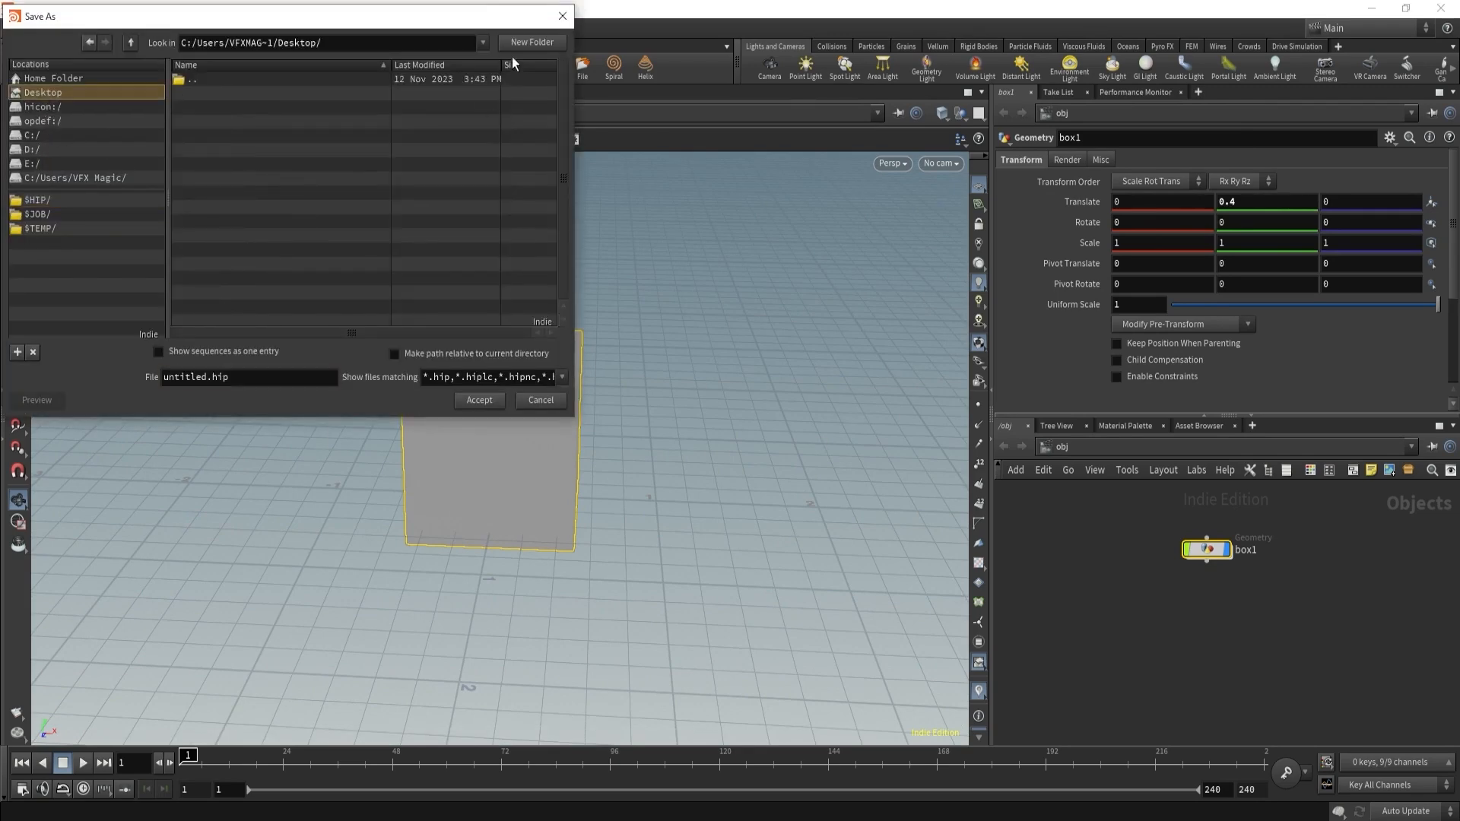
click(531, 43)
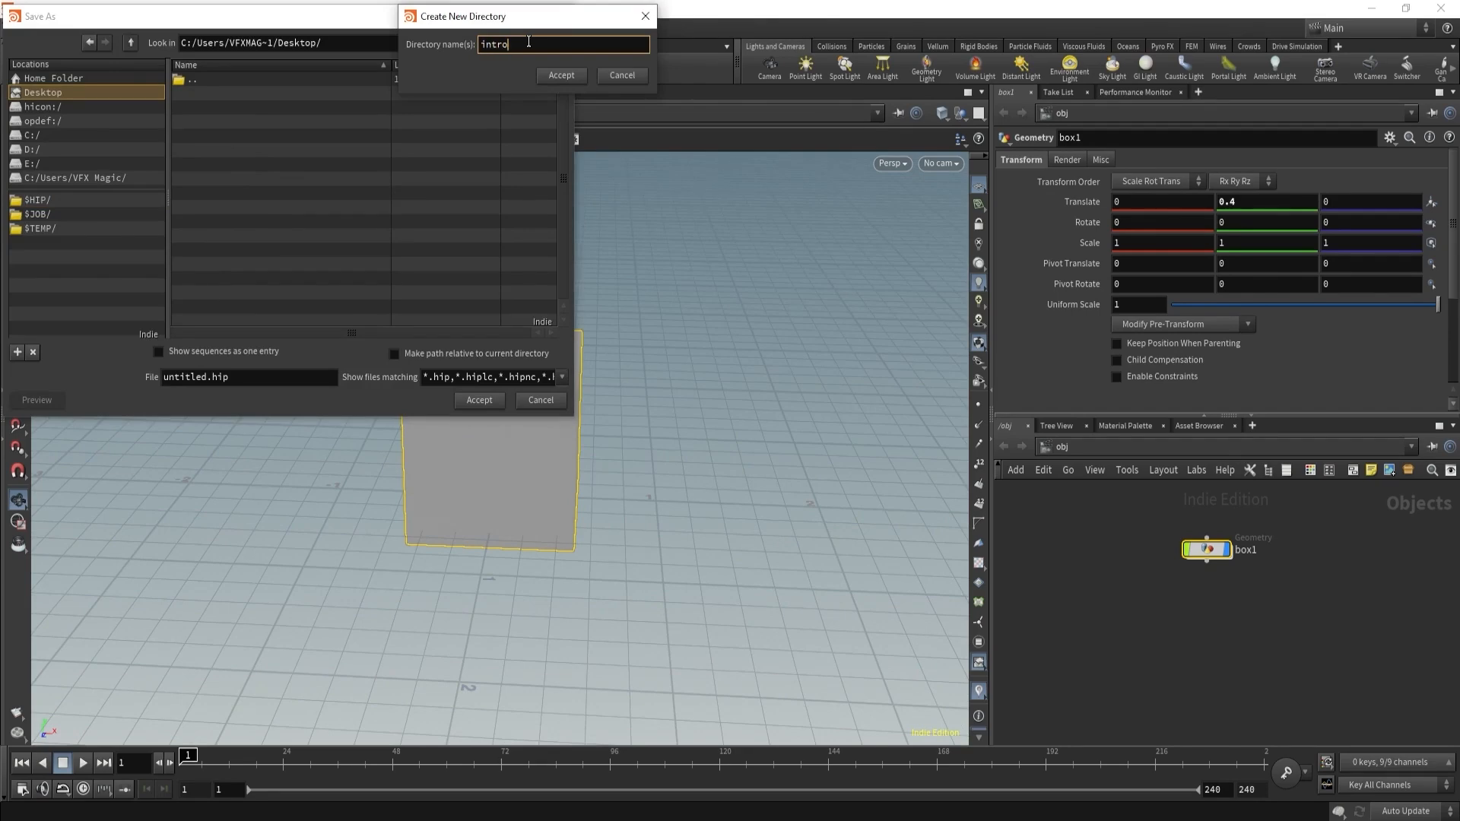
click(550, 74)
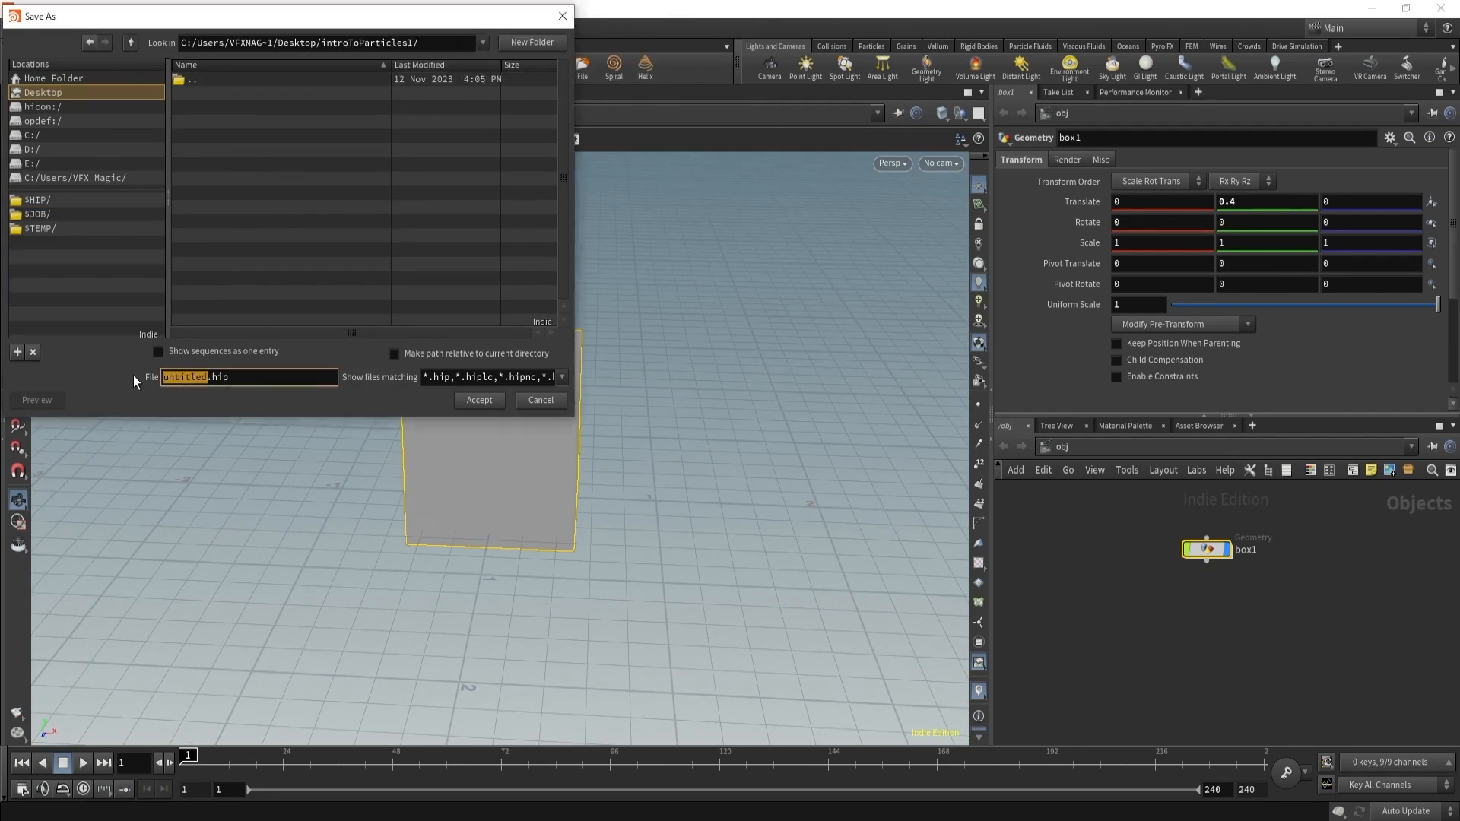
text(particles_v1)
key(Return)
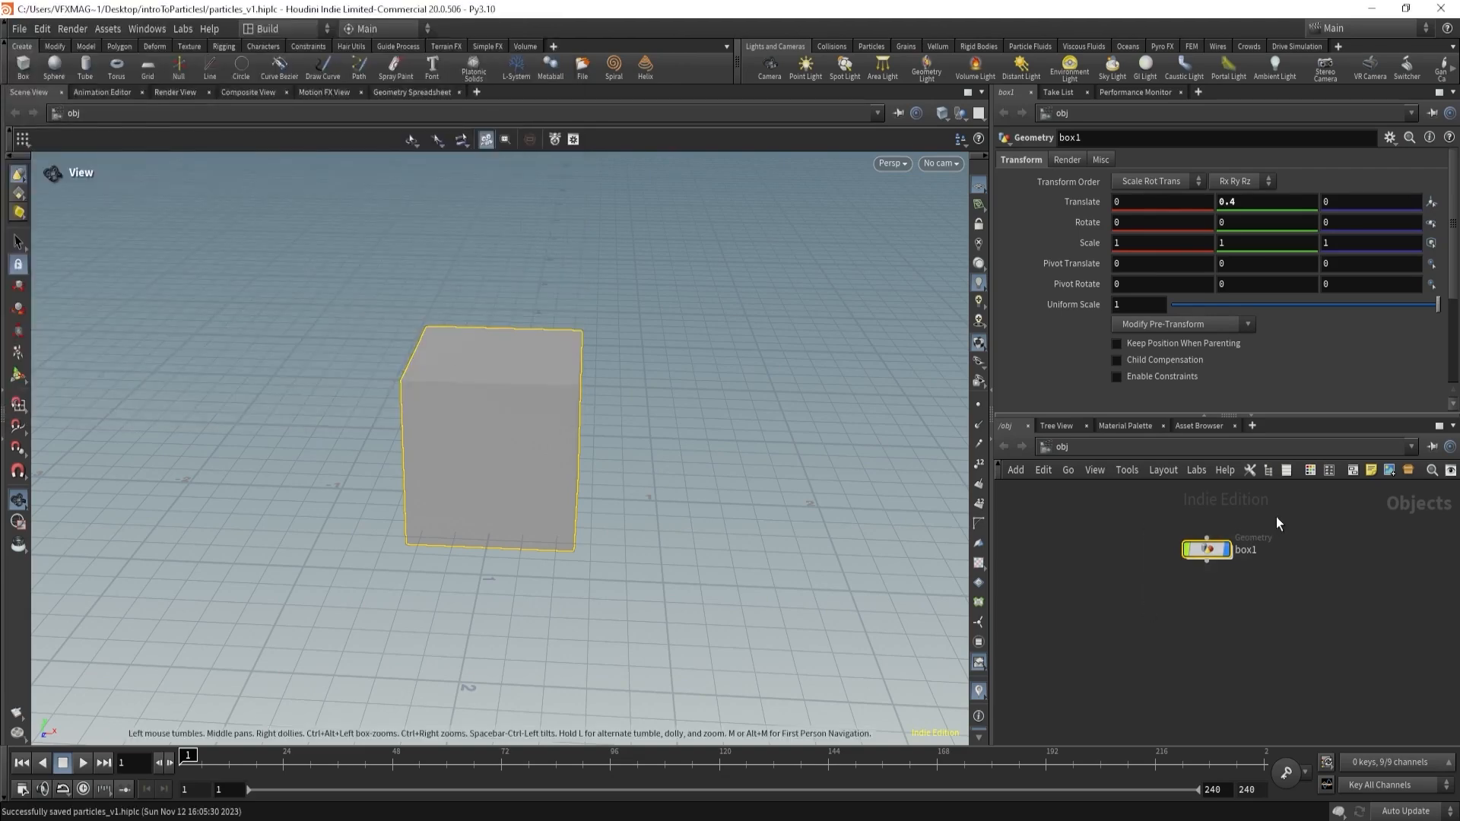
- Delete the box object from the scene
key(Delete)
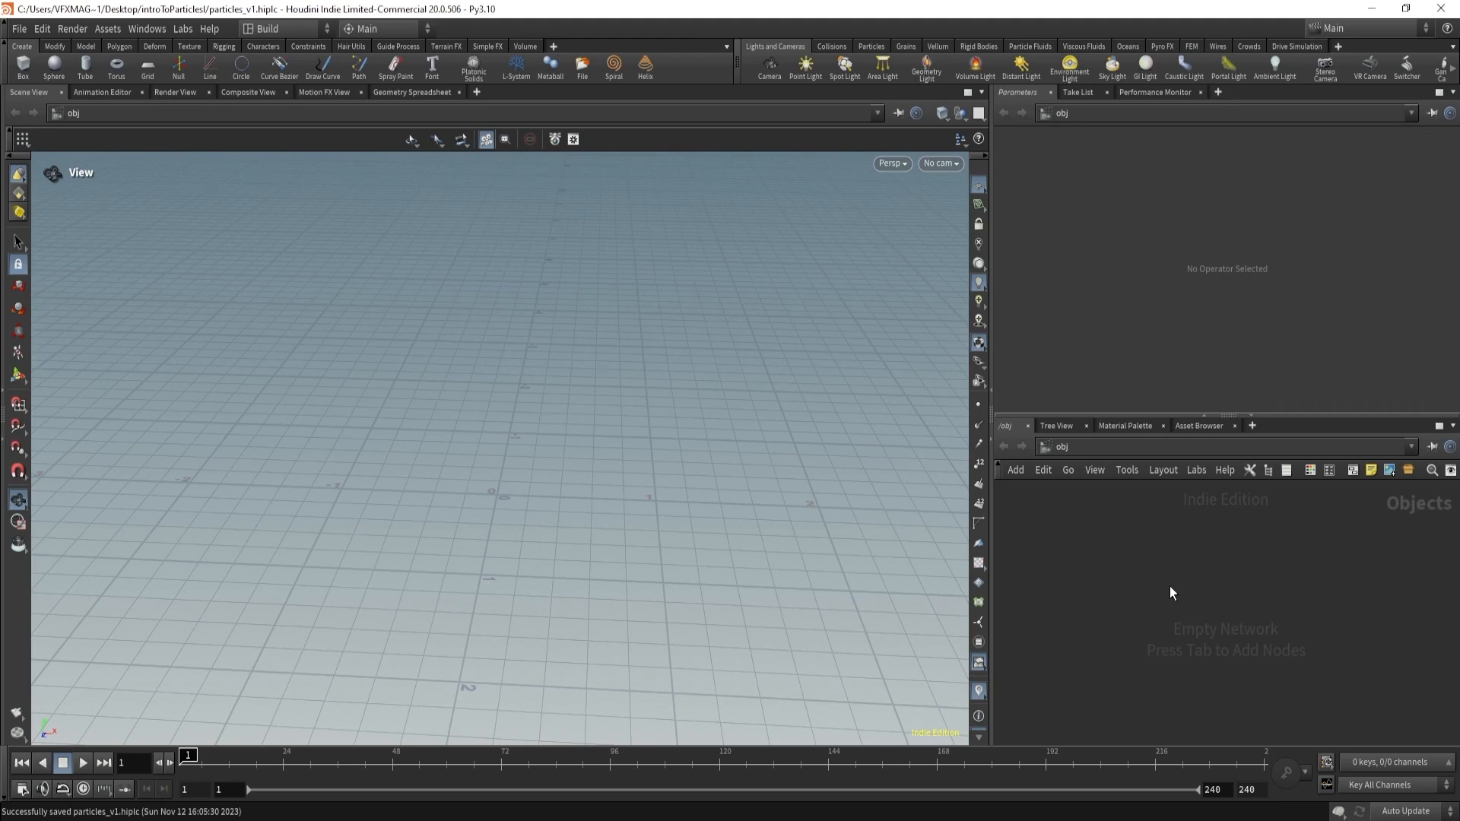
- Create a new shelf and set its label to hotkeys
click(555, 45)
click(568, 66)
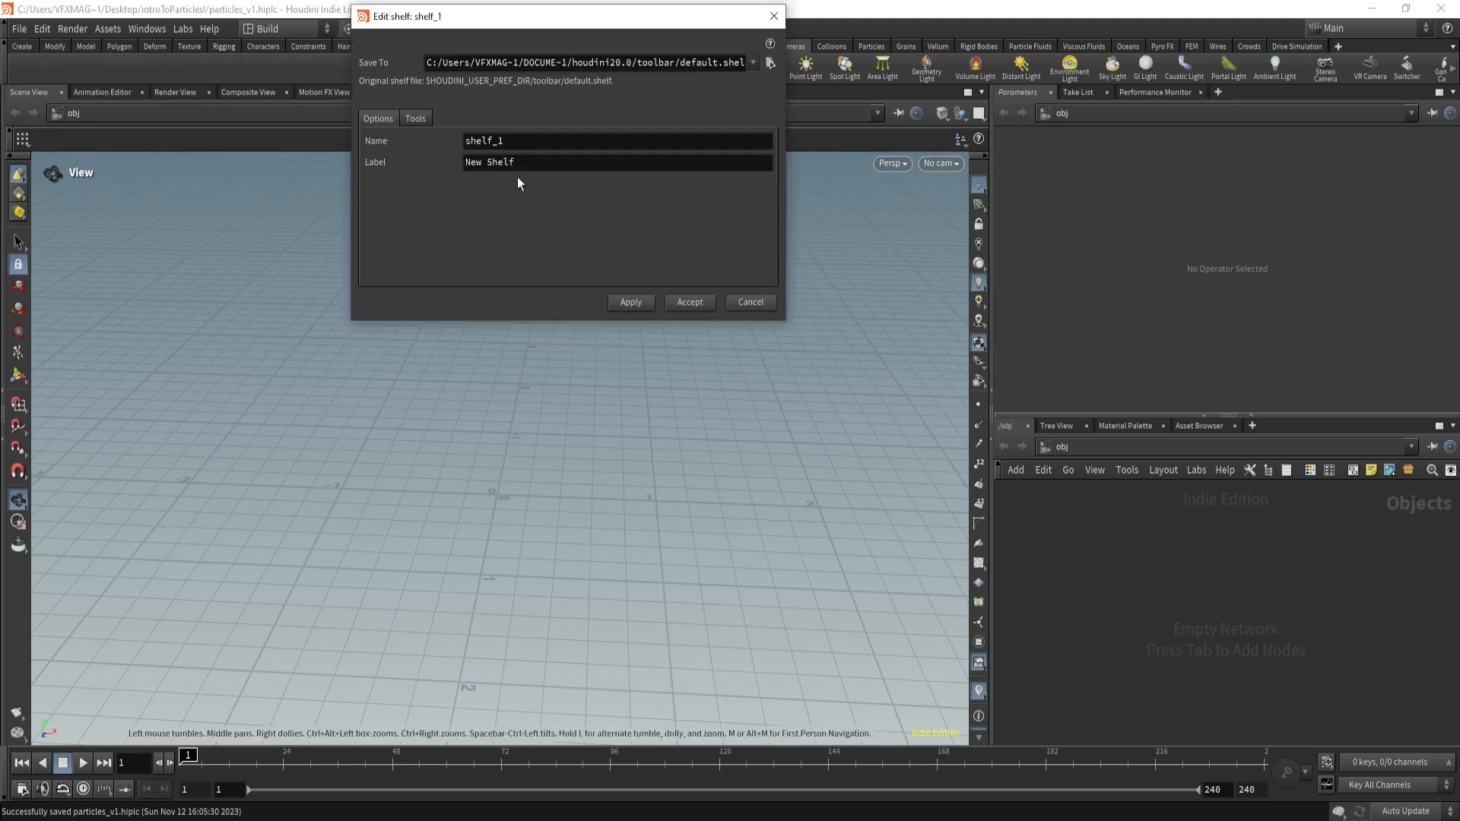
drag(521, 163, 385, 164)
text(hotkeys)
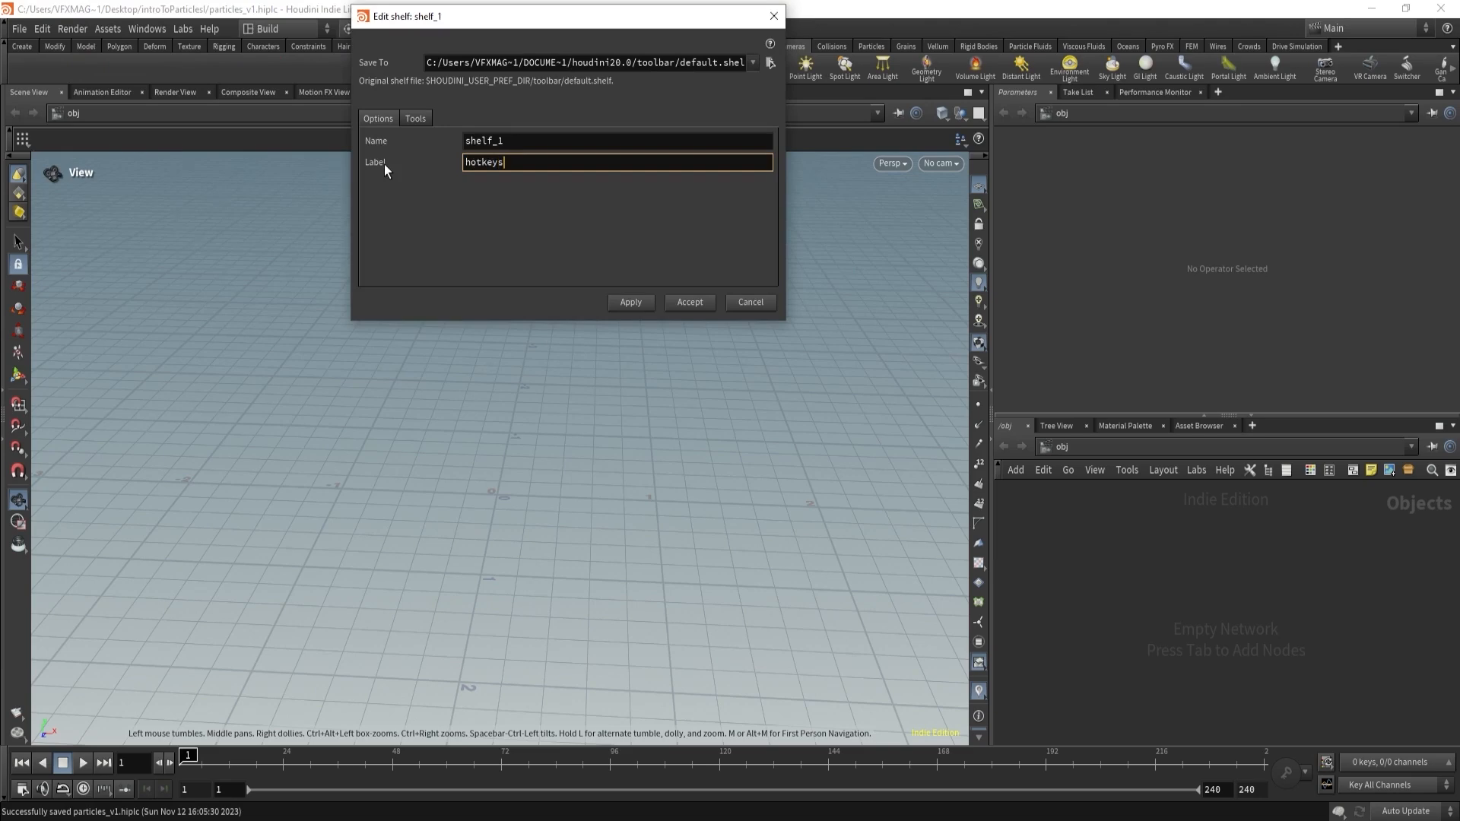
- Add the sop_merge, sop_null and sop_object_merge tools to the hotkeys shelf
click(419, 119)
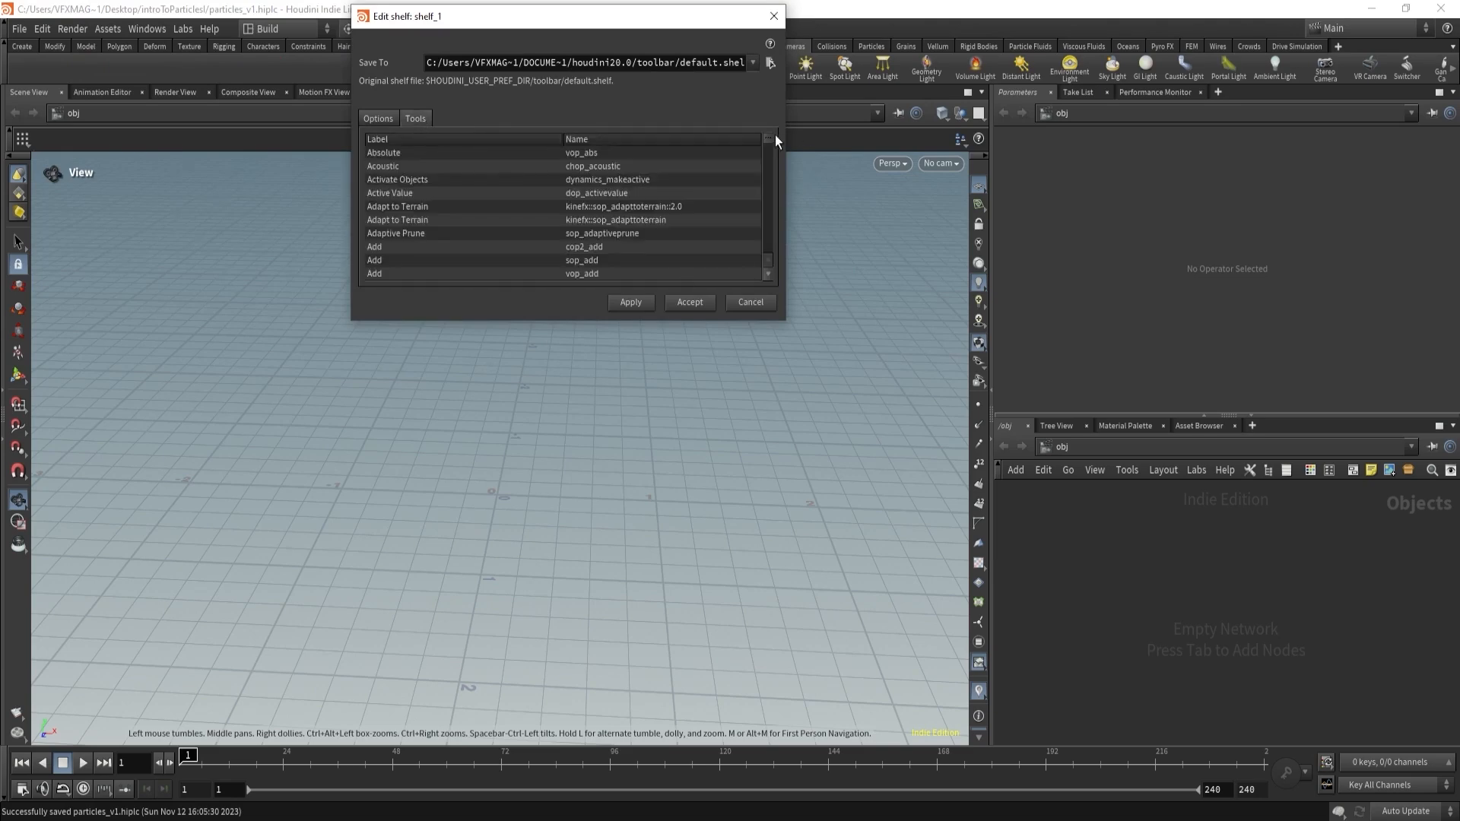
drag(767, 138, 768, 197)
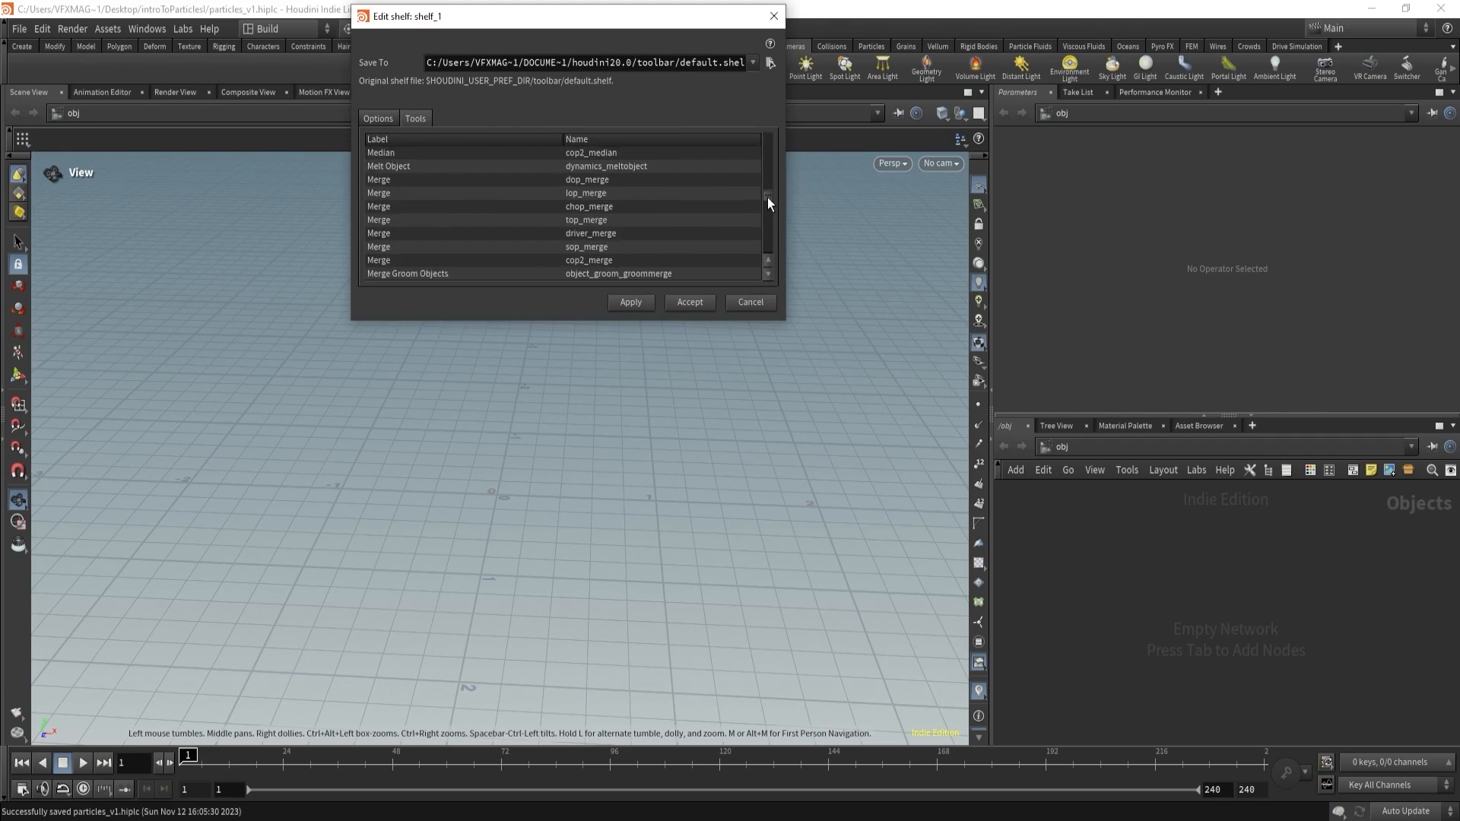
click(580, 245)
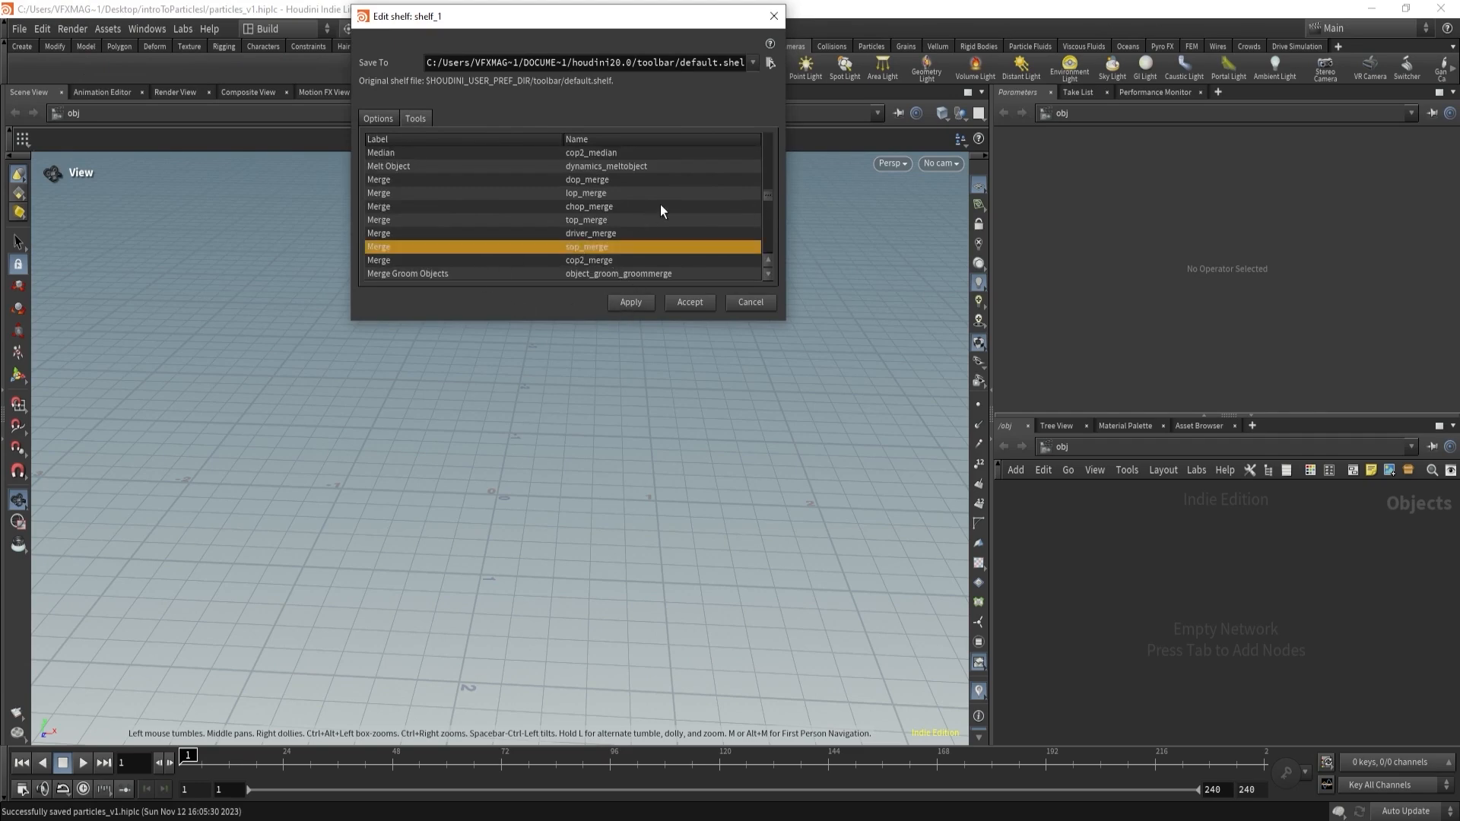
scroll(595, 227, down, 10)
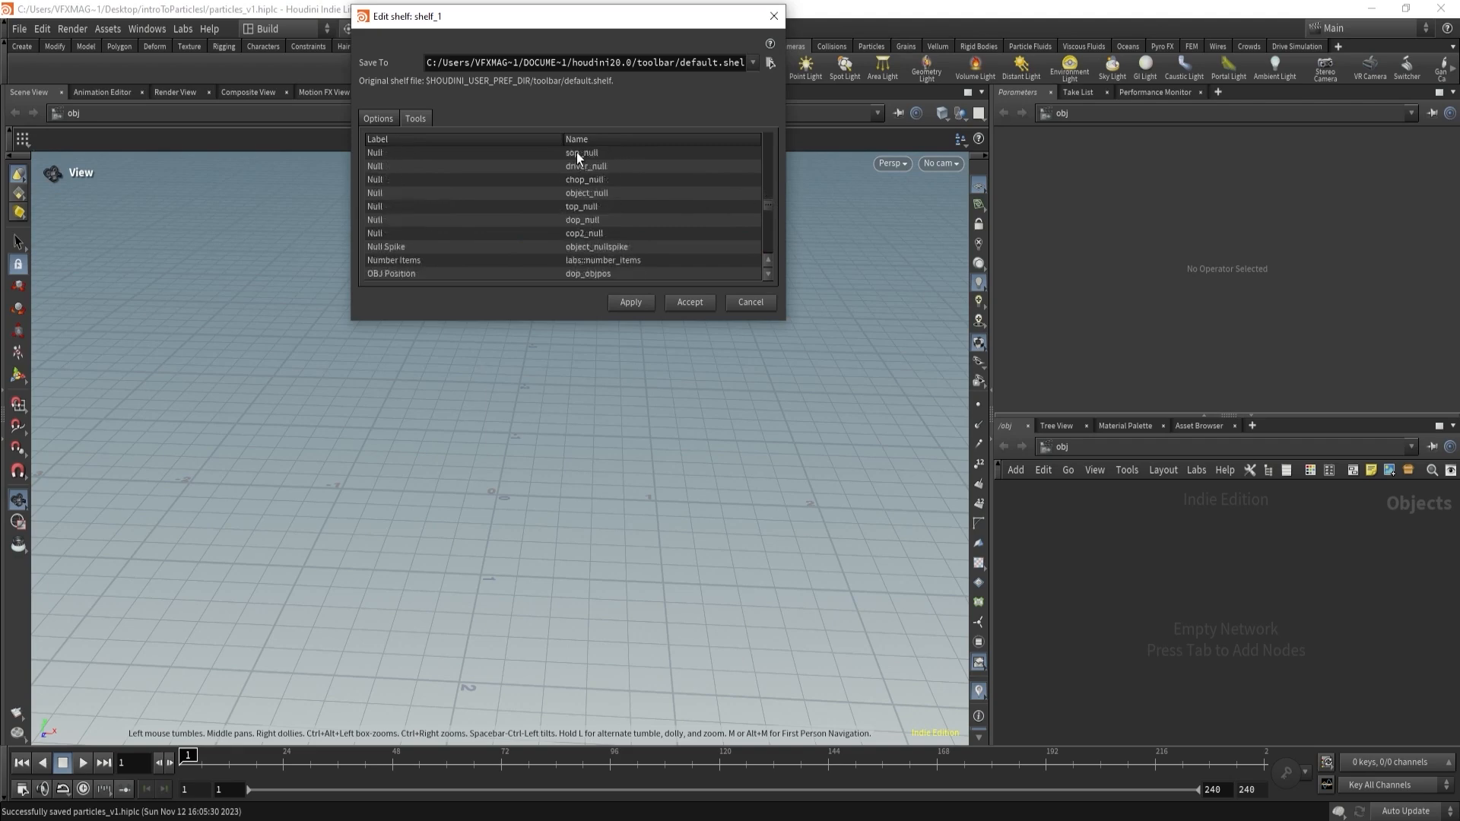
click(572, 153)
scroll(563, 198, down, 3)
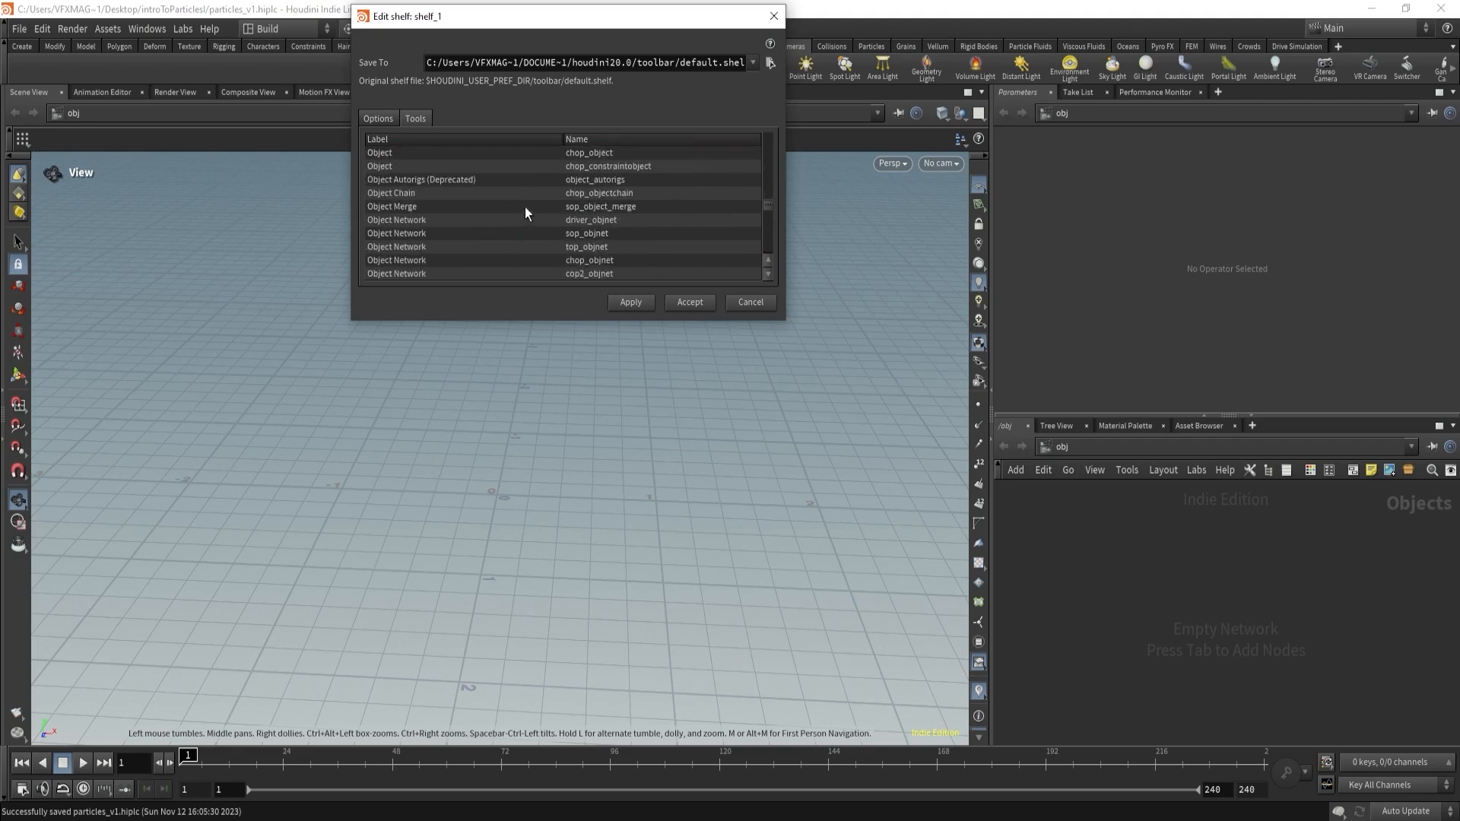
click(563, 207)
click(636, 305)
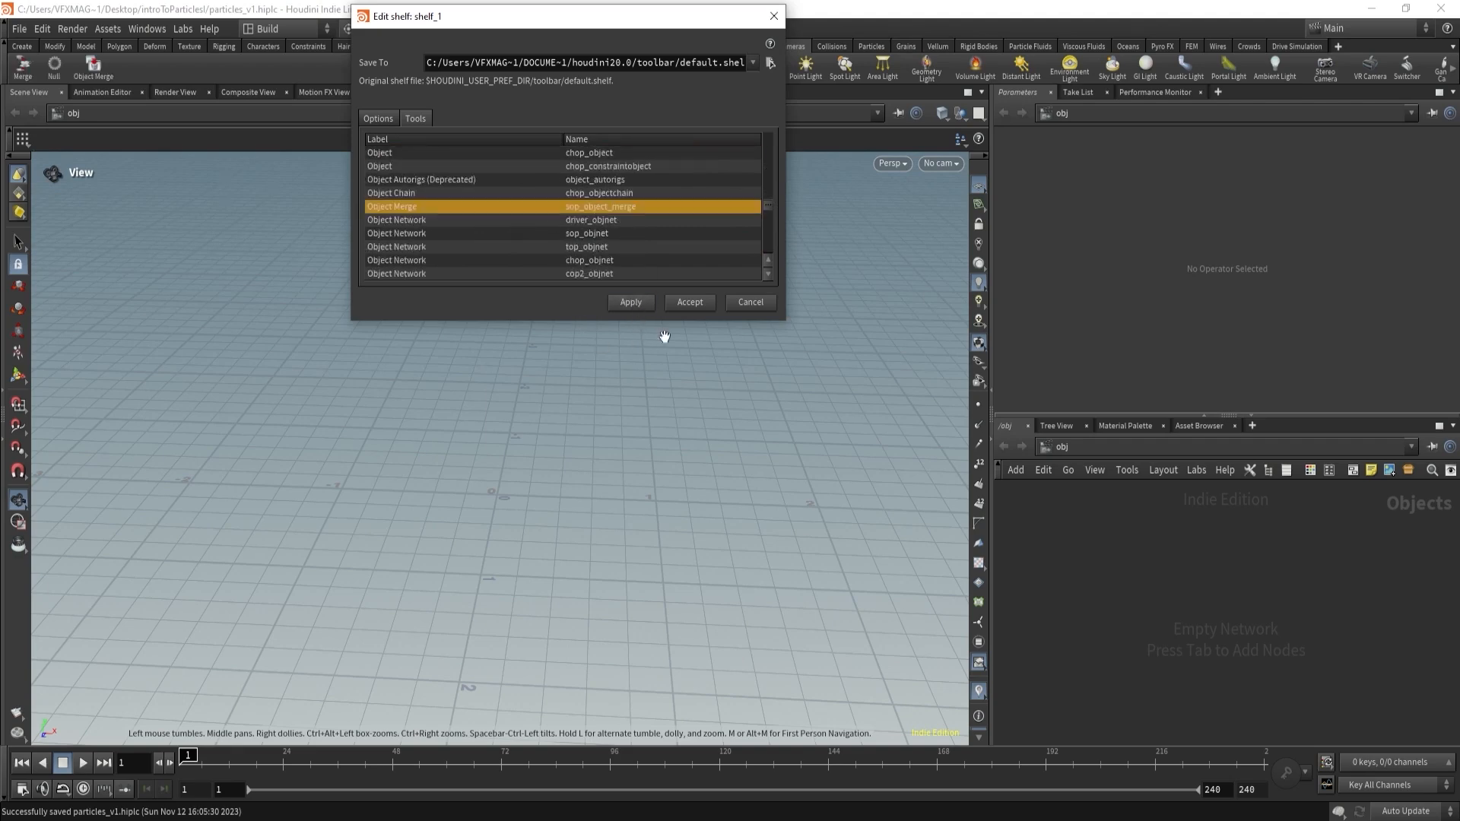
click(690, 303)
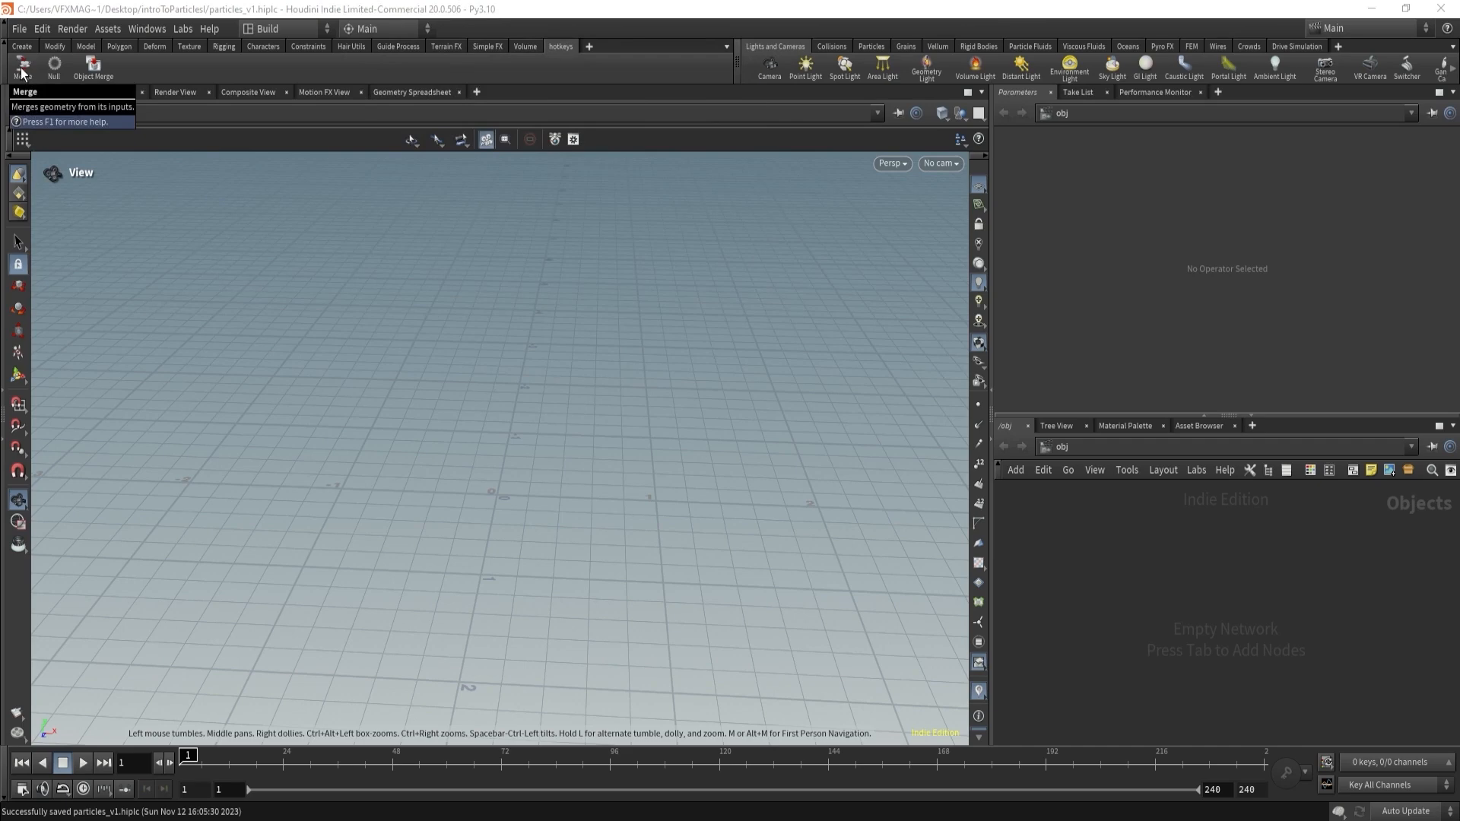
- Assign M as the Network Pane hotkey for the Merge shelf tool and accept the tool settings
right_click(22, 72)
click(38, 90)
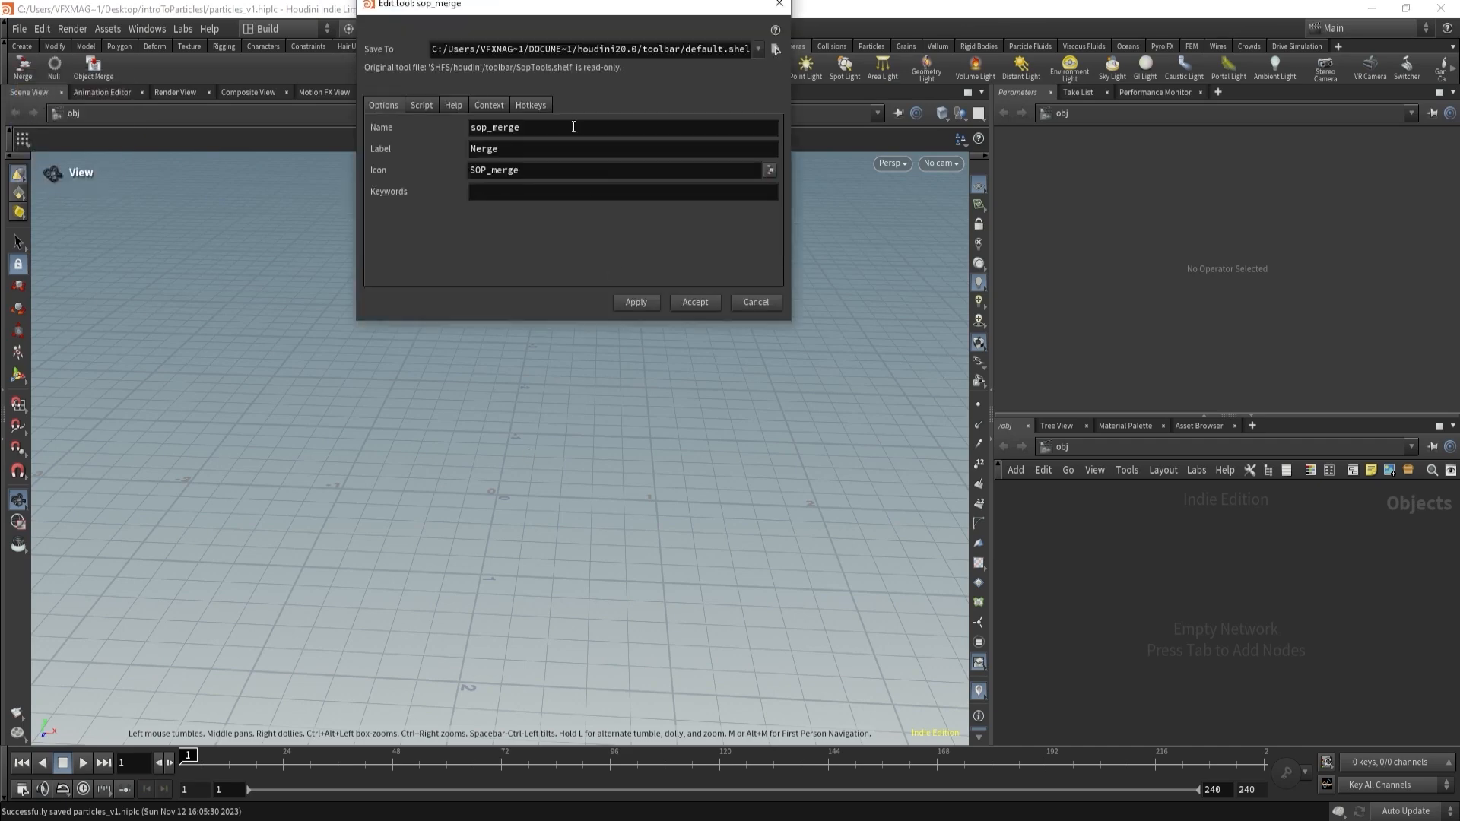
click(528, 107)
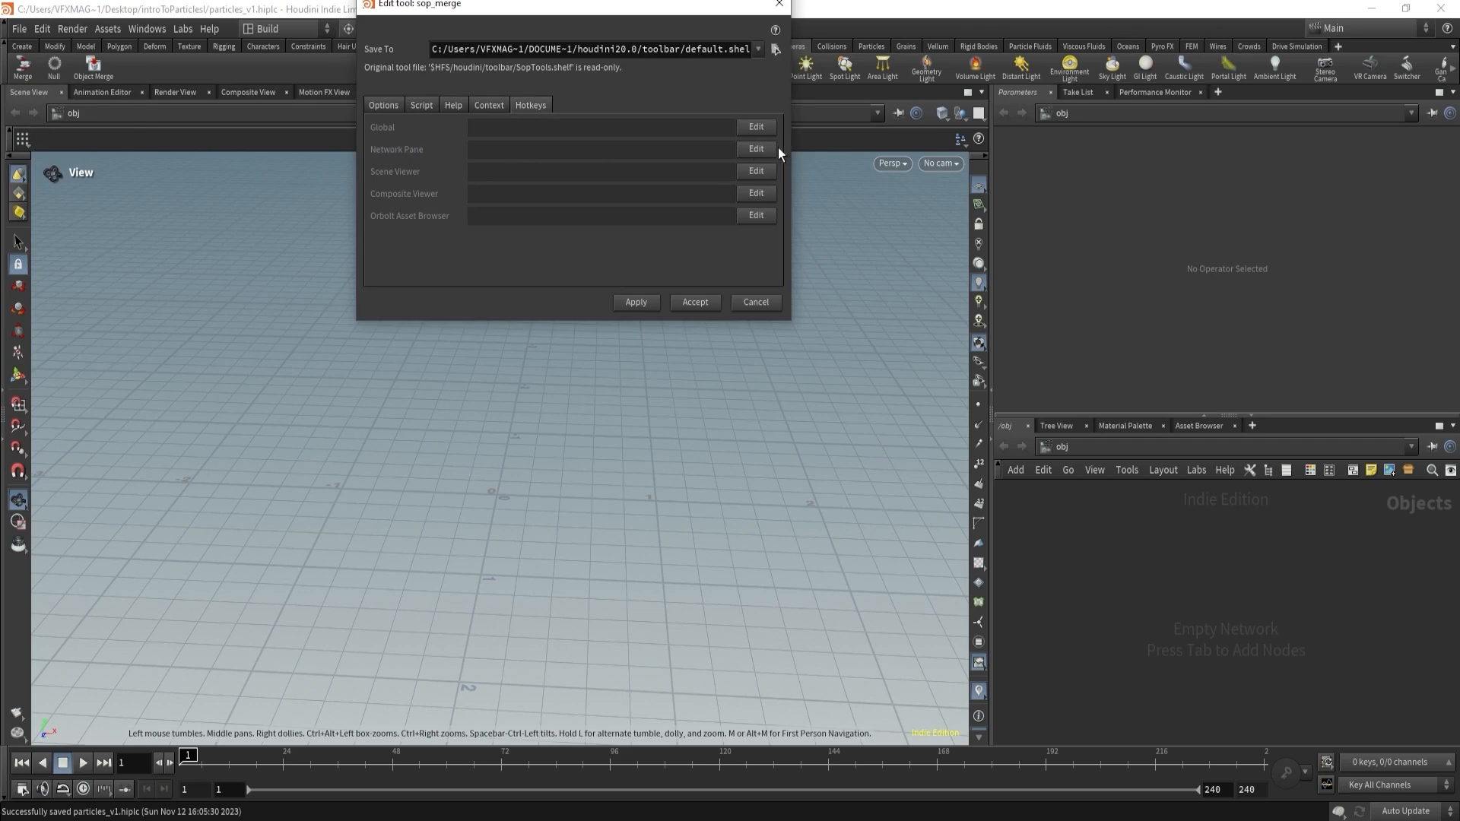
click(756, 149)
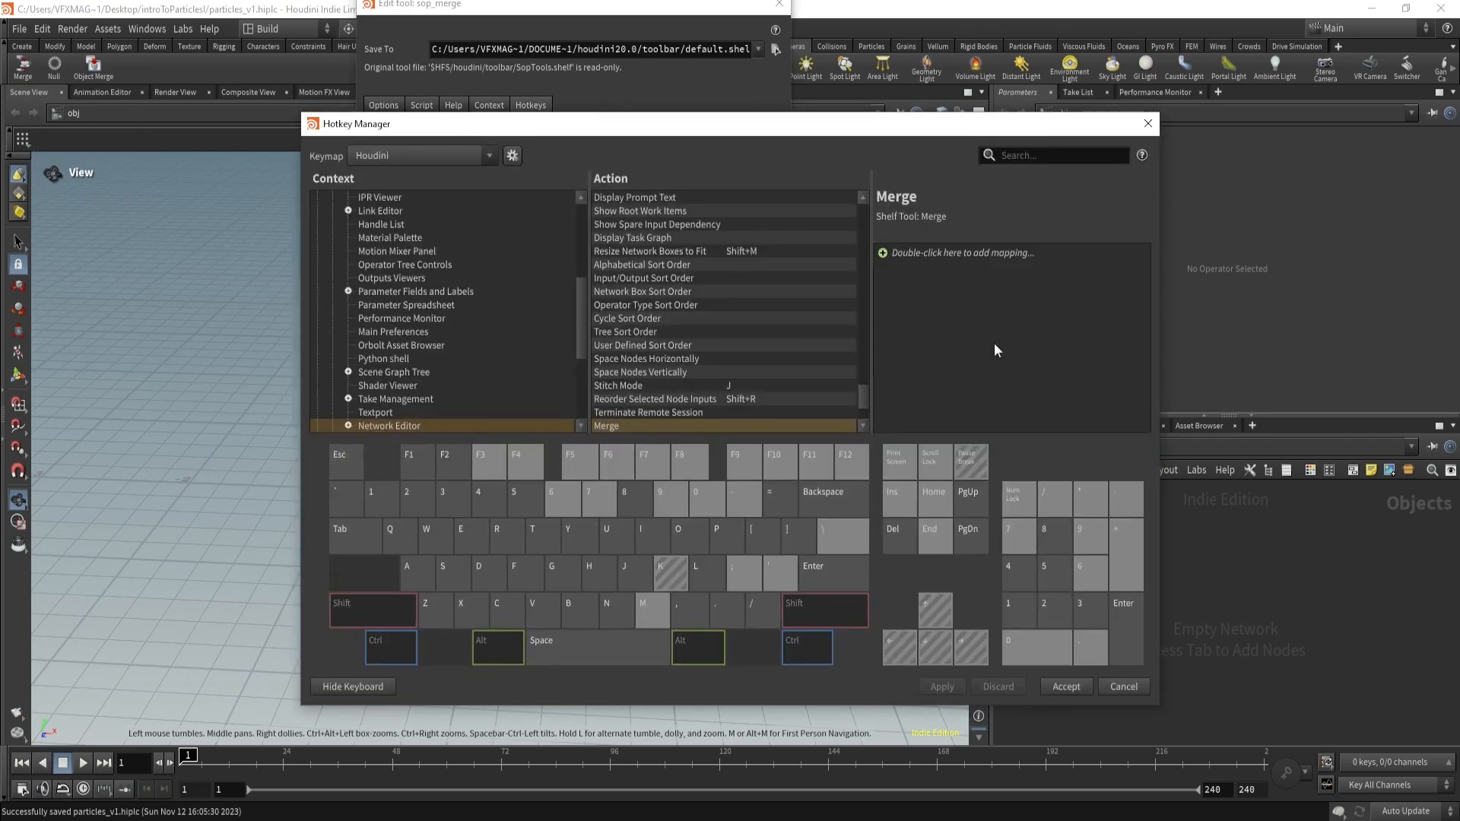
double_click(955, 253)
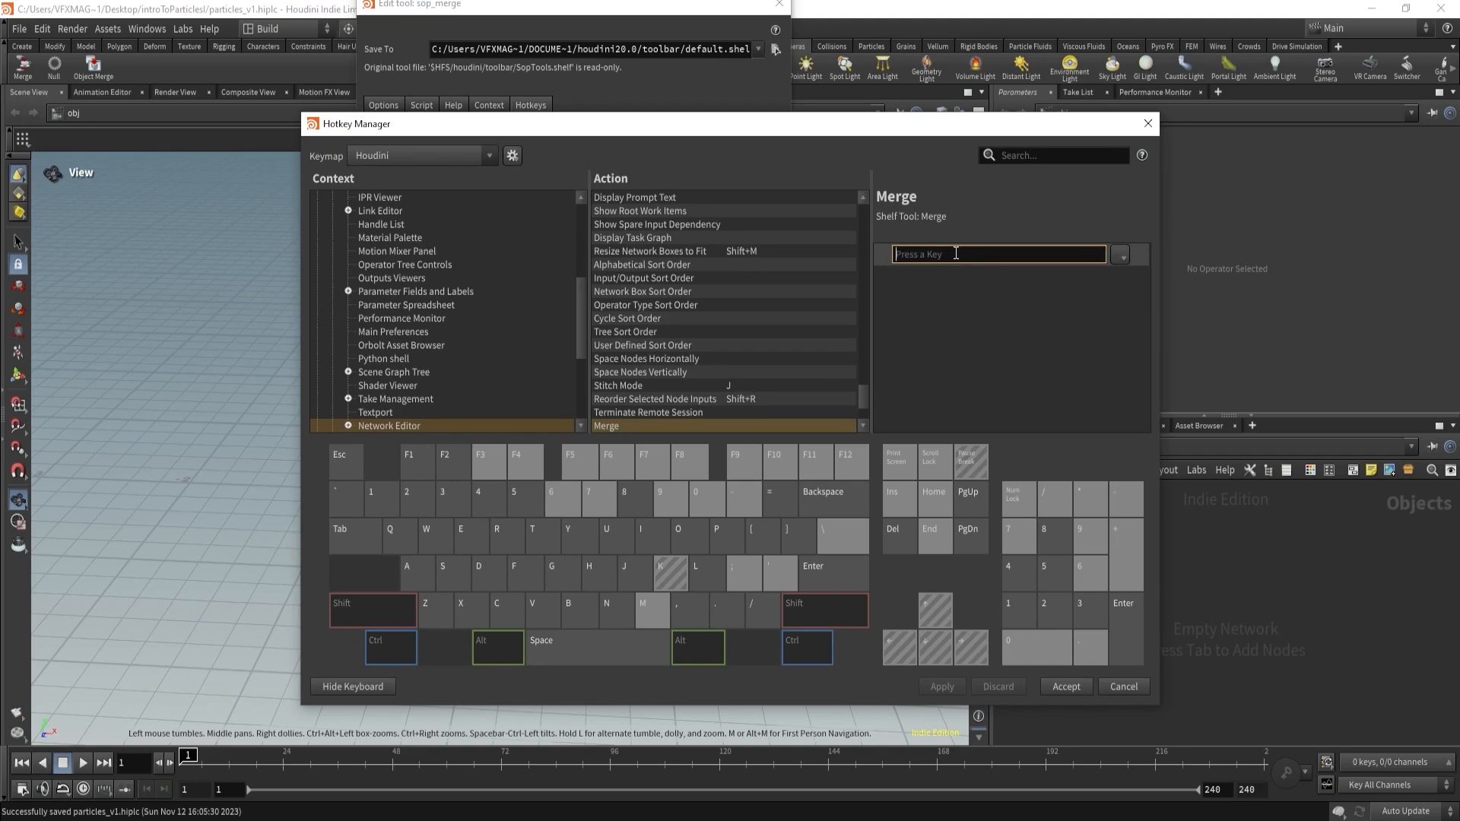
key(m)
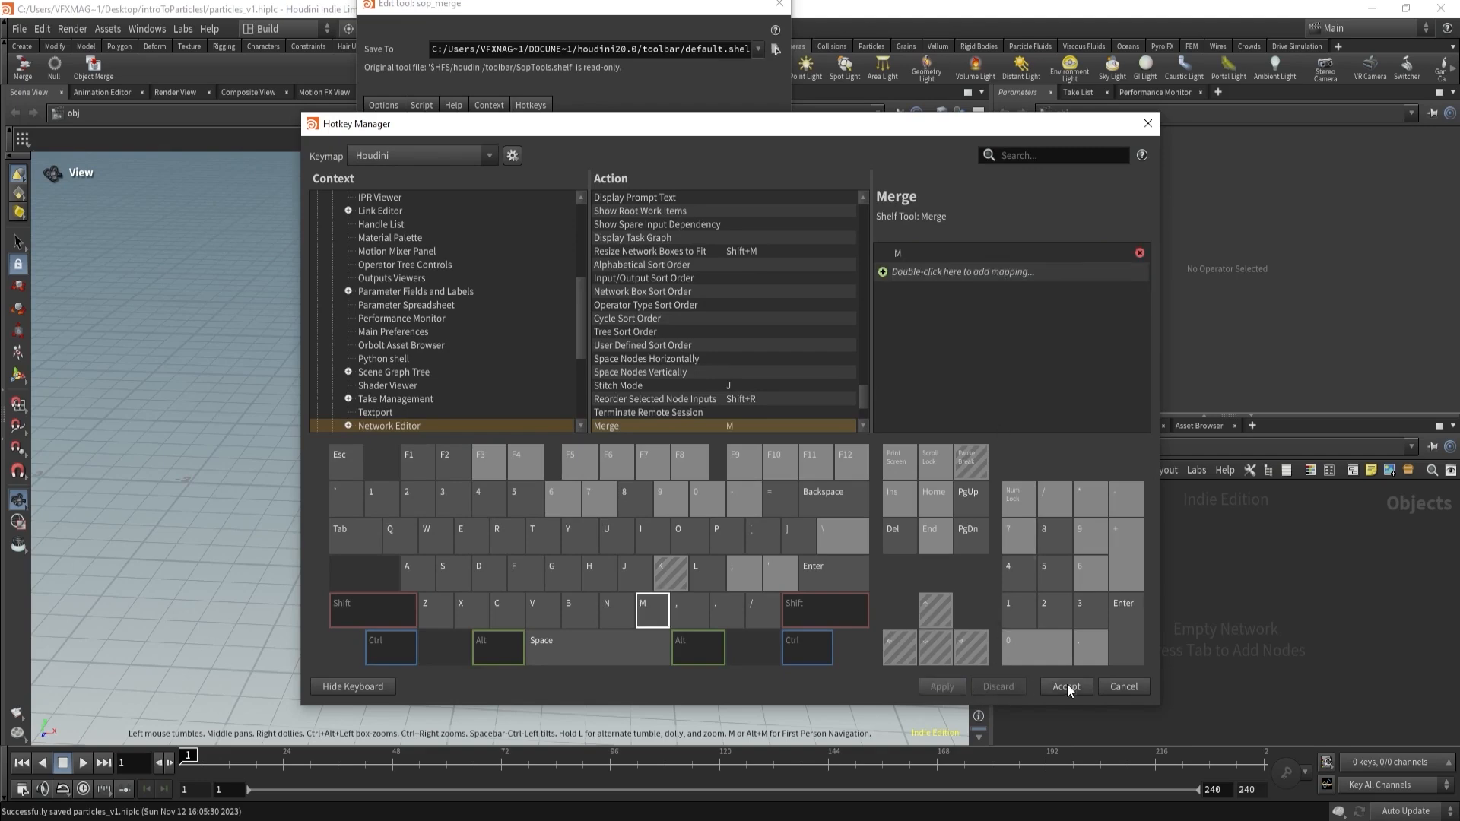
click(1067, 686)
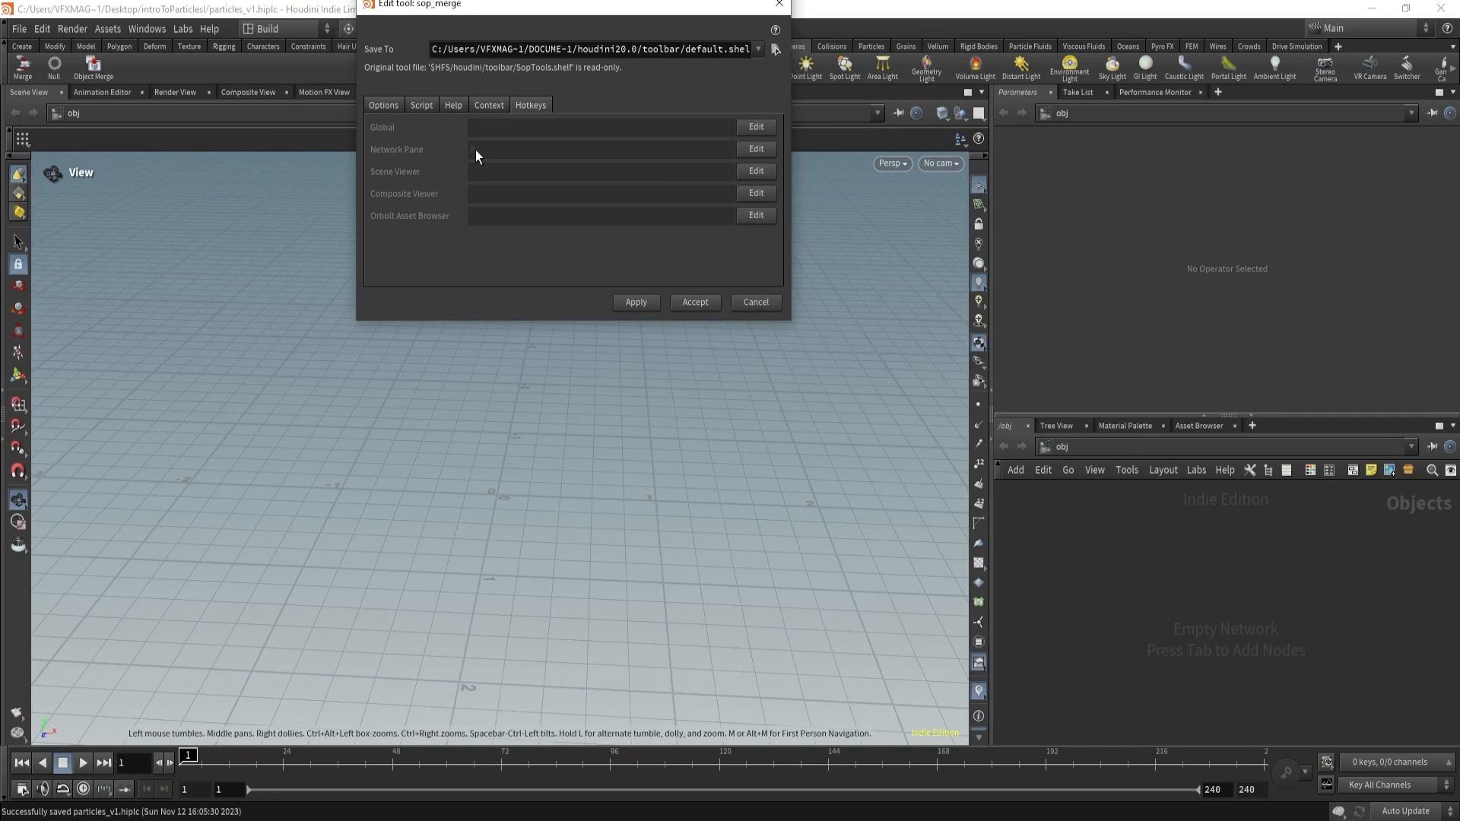
click(713, 307)
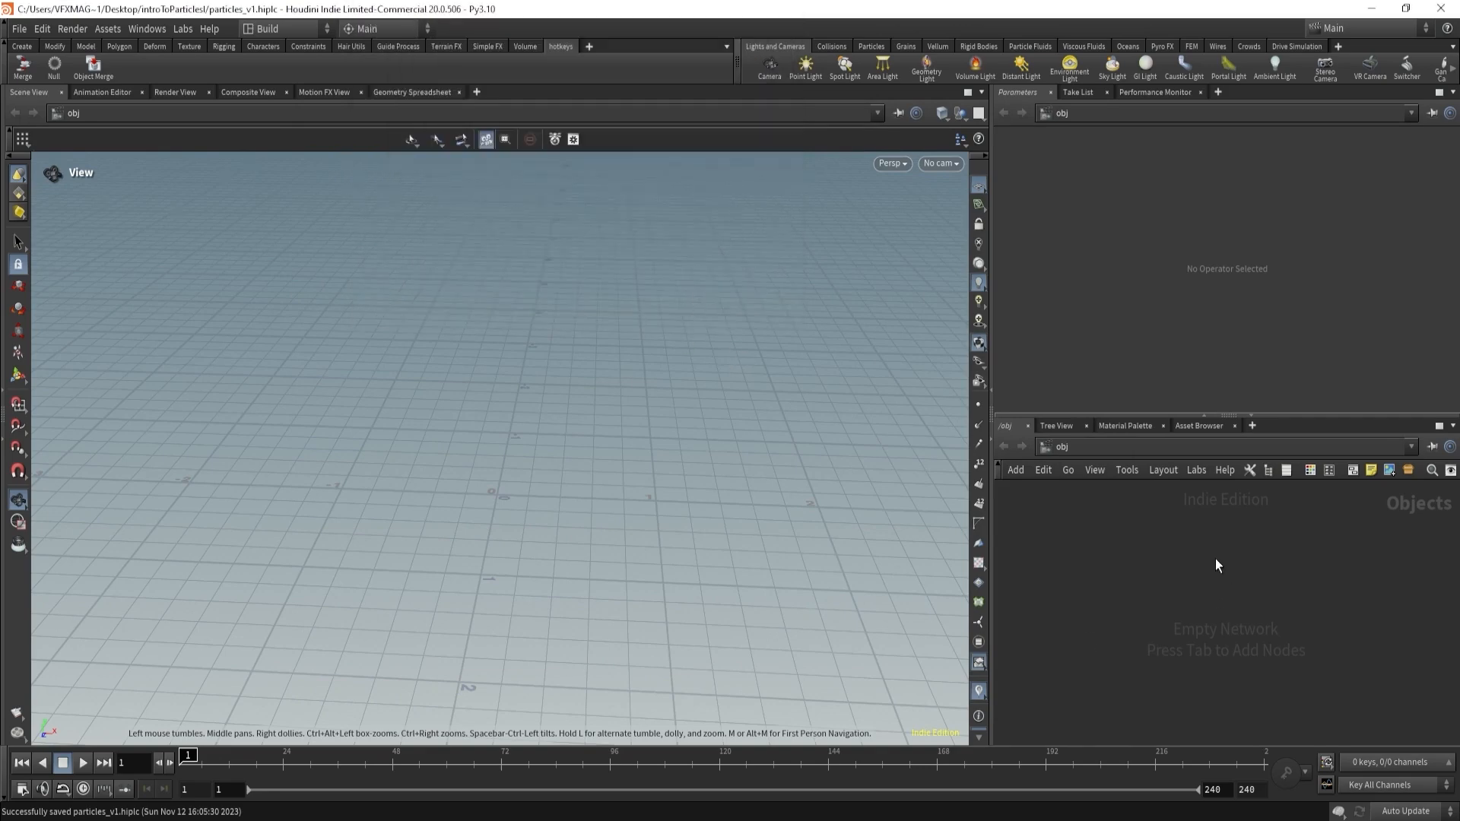
- Test the M hotkey by placing a Merge node at the object level
key(m)
click(1164, 558)
drag(1121, 625, 1243, 517)
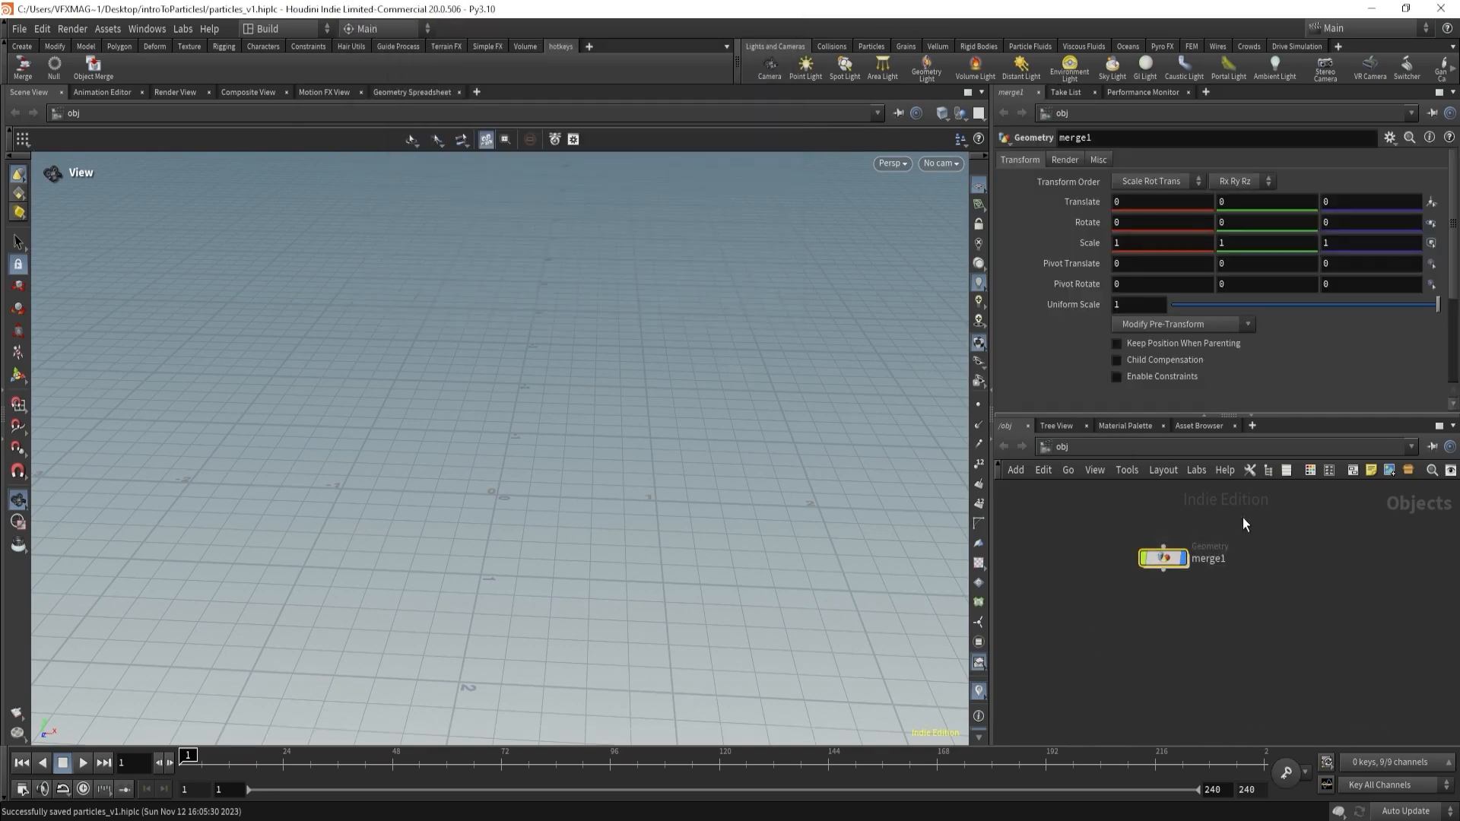
- Add a DOP Network node to the object network, below the test merge node
key(Tab)
text(do)
key(Return)
click(1079, 605)
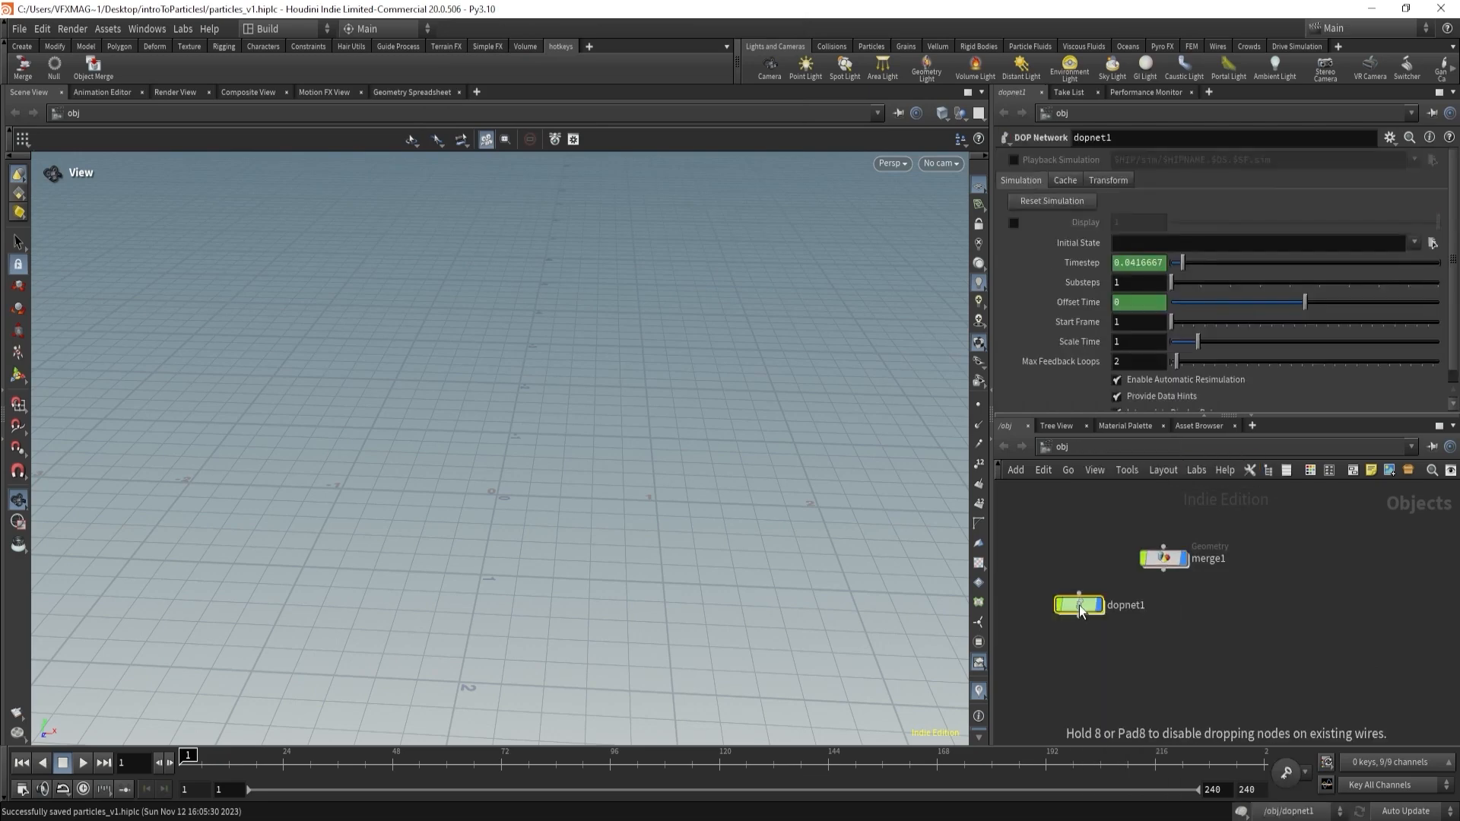
- Place a Merge node inside the DOP network with the M hotkey and enter the resulting SOP network
double_click(1079, 606)
key(m)
click(1065, 568)
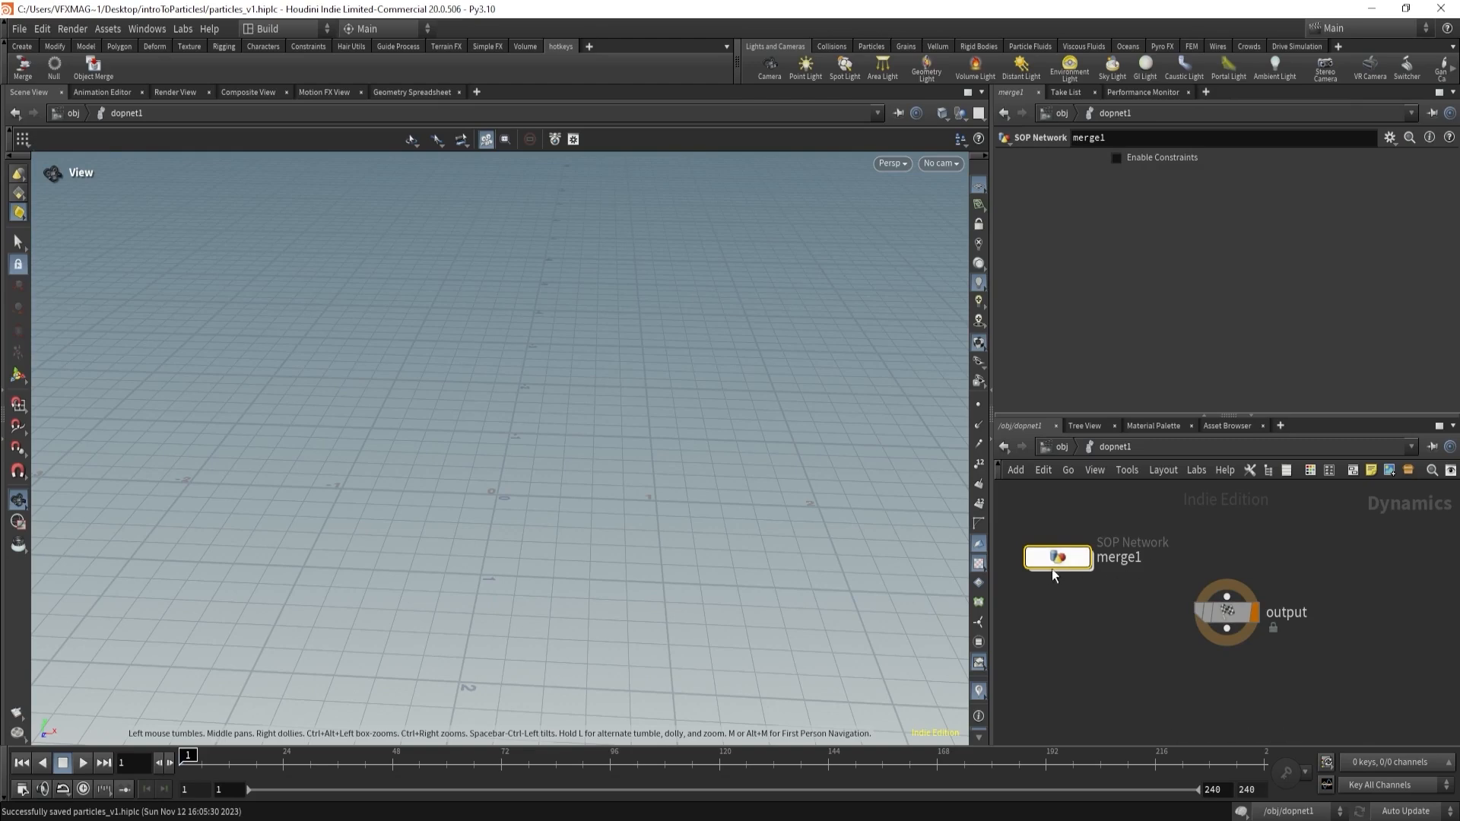
double_click(1065, 557)
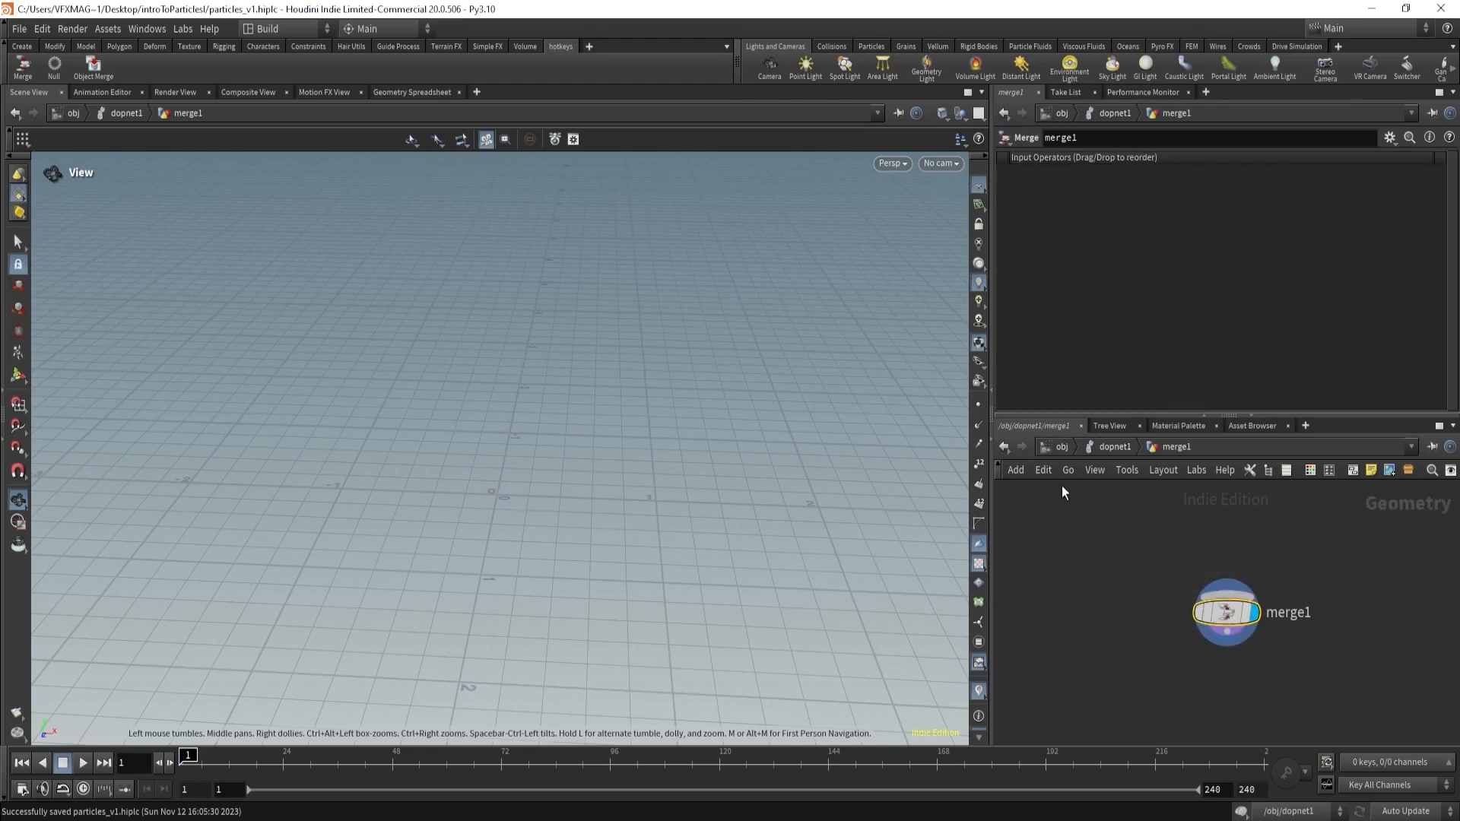
- Return to the object level and delete the test merge and DOP network nodes
click(1062, 449)
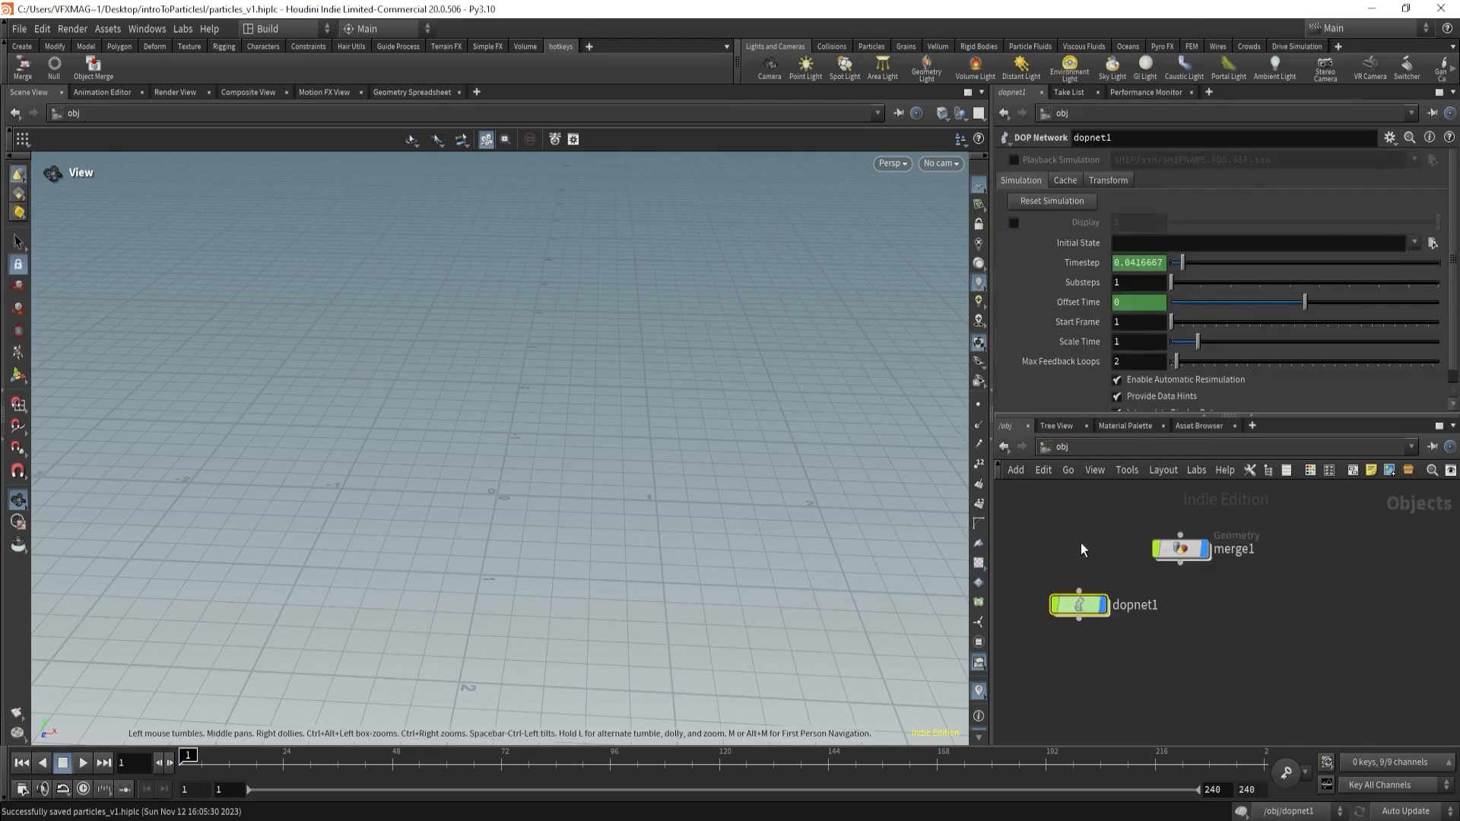
drag(1084, 549, 1253, 669)
key(Delete)
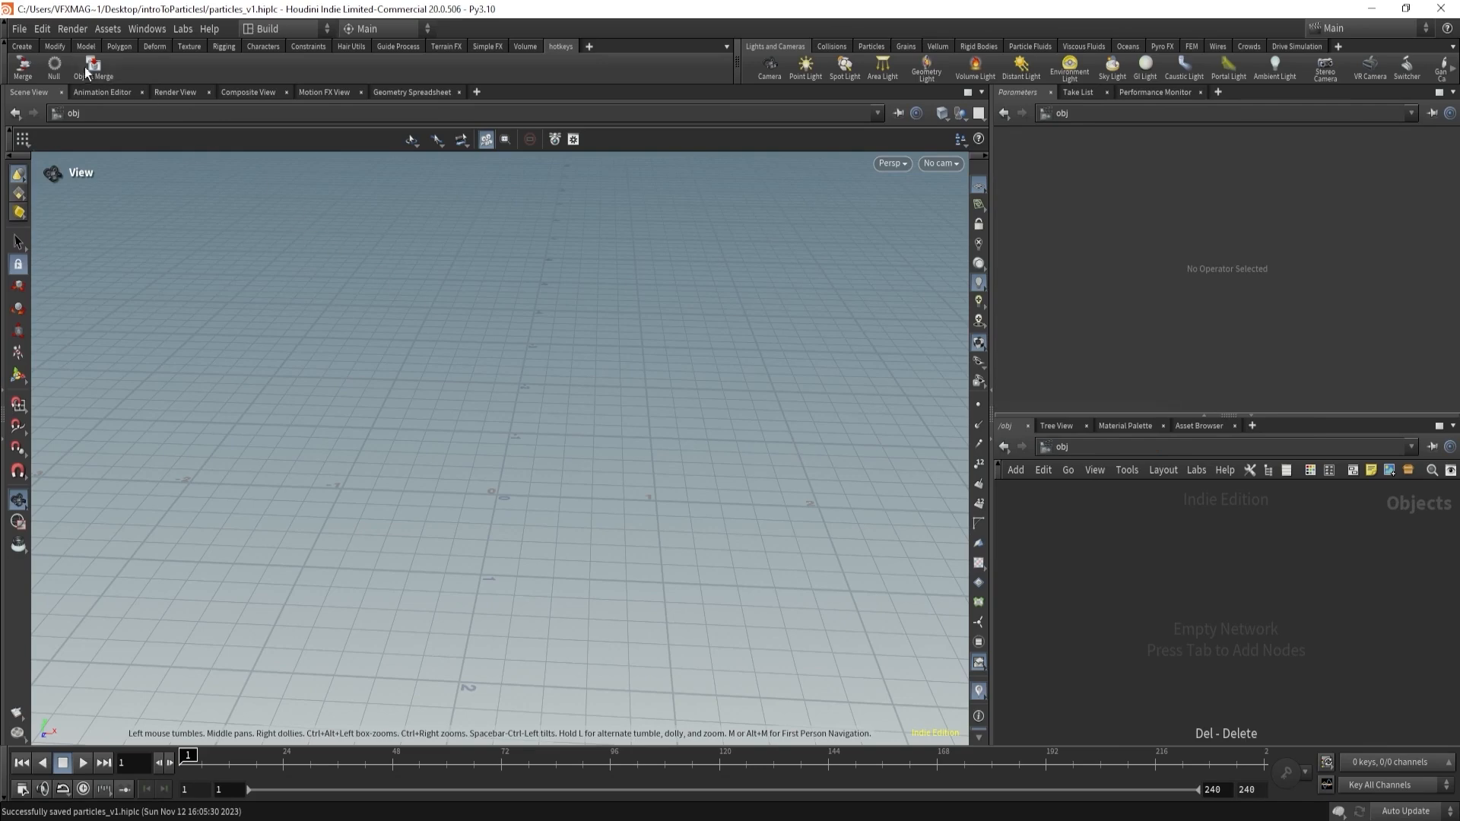
- Assign Shift+N as the Network Pane hotkey for the Null shelf tool and accept the tool edits
right_click(61, 69)
click(76, 94)
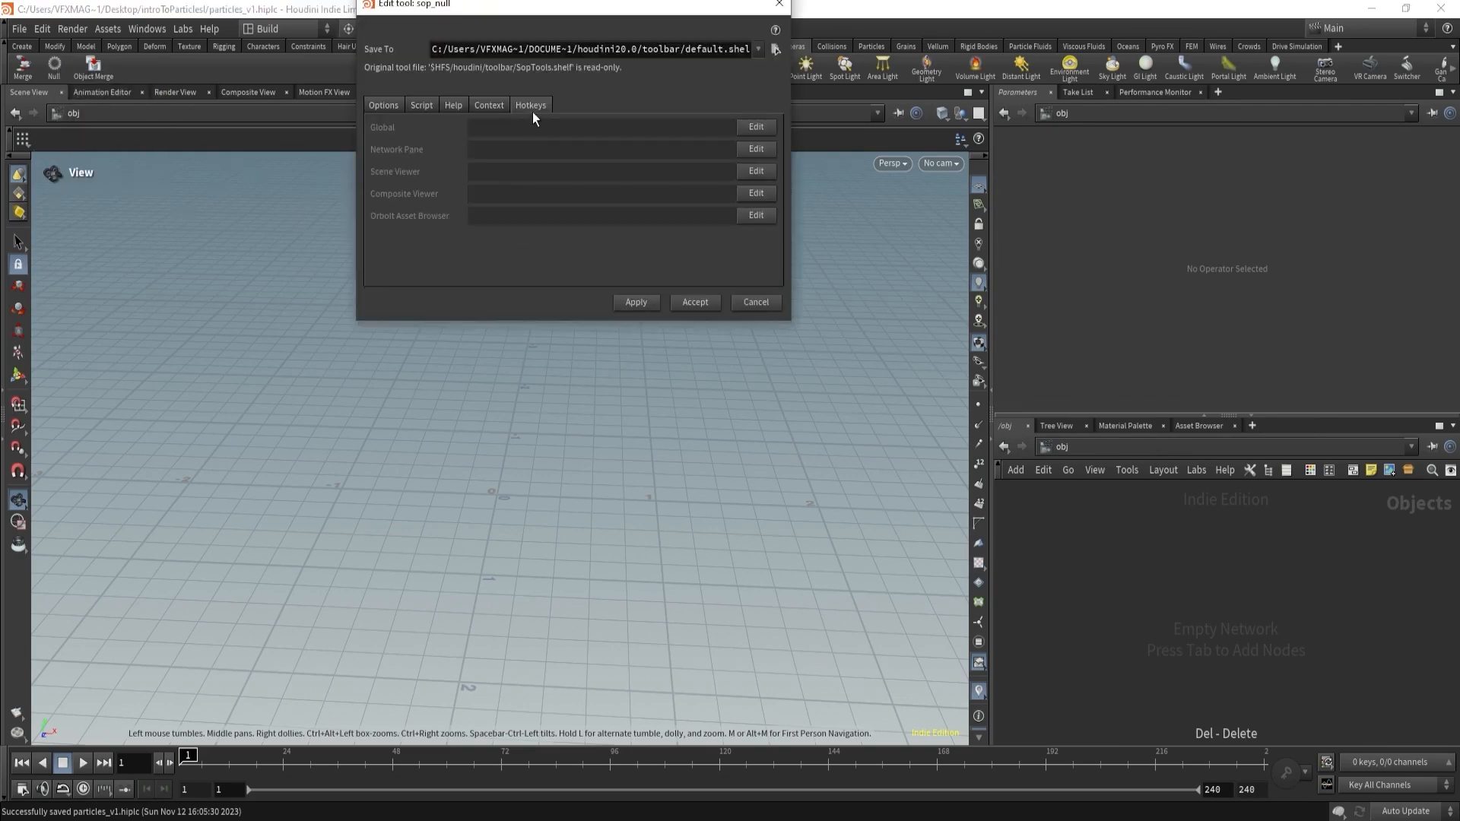
click(754, 150)
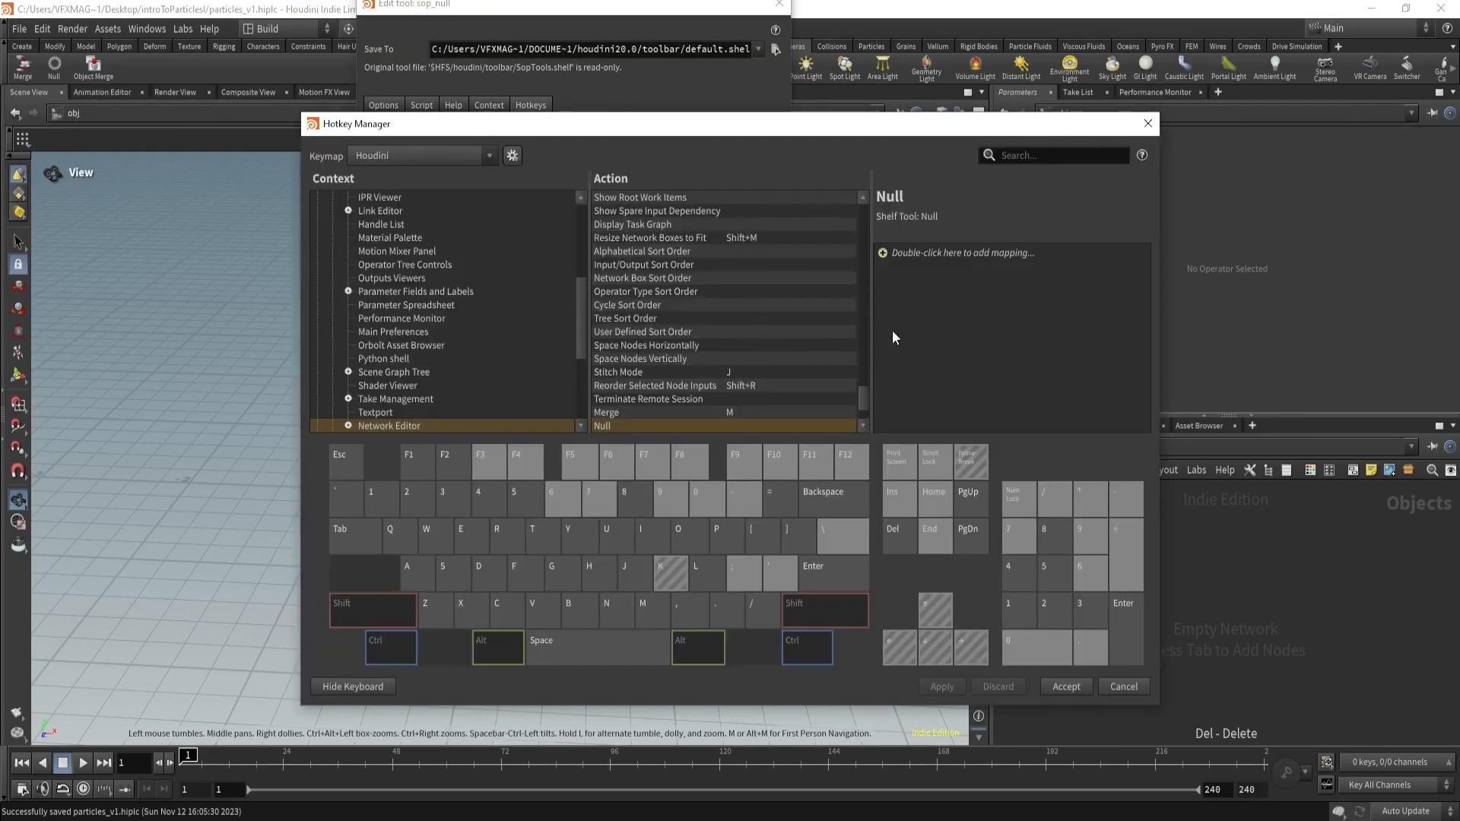
double_click(922, 254)
key(n)
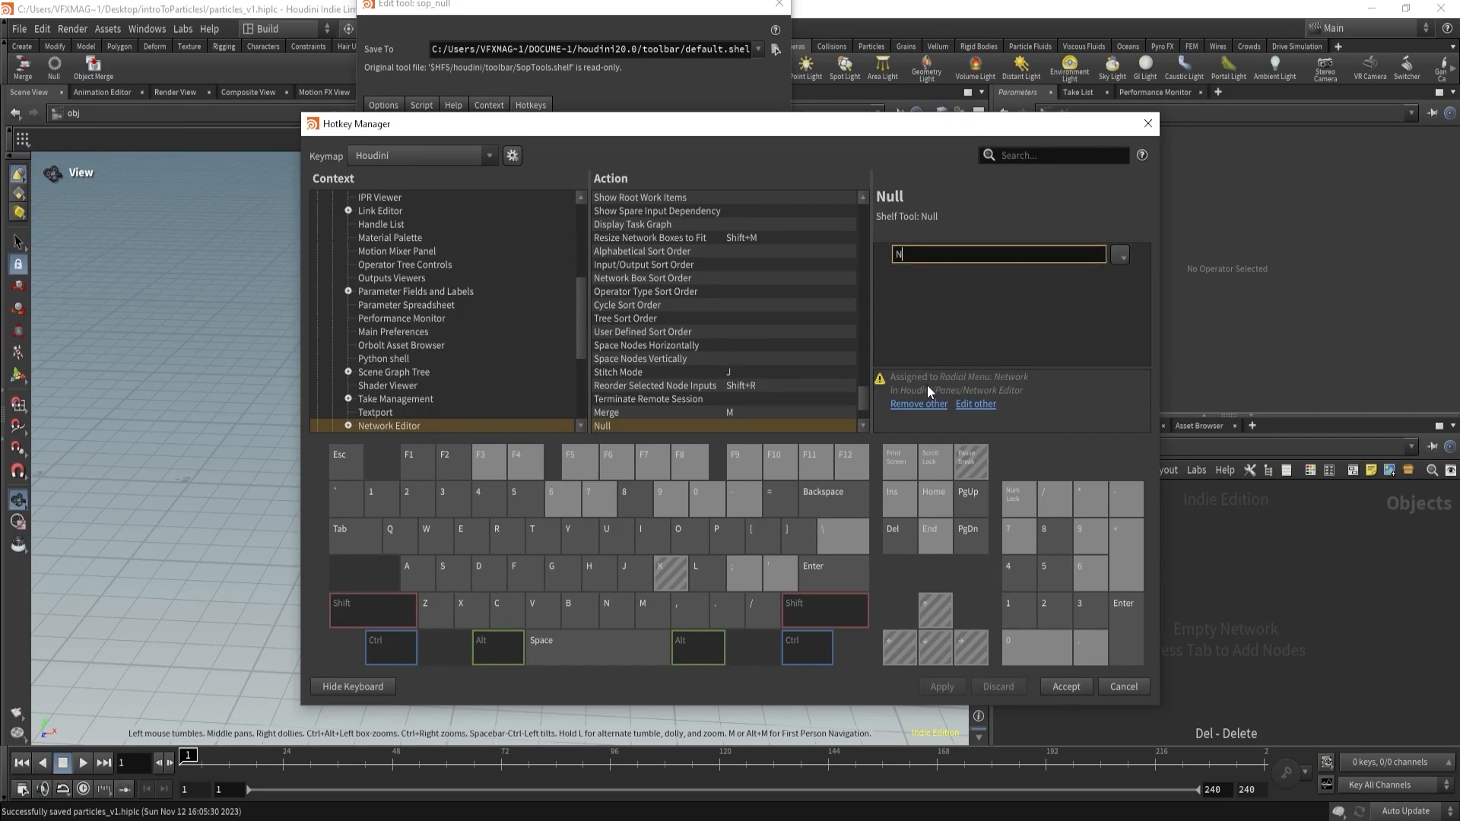
key(shift+n)
key(Return)
click(942, 686)
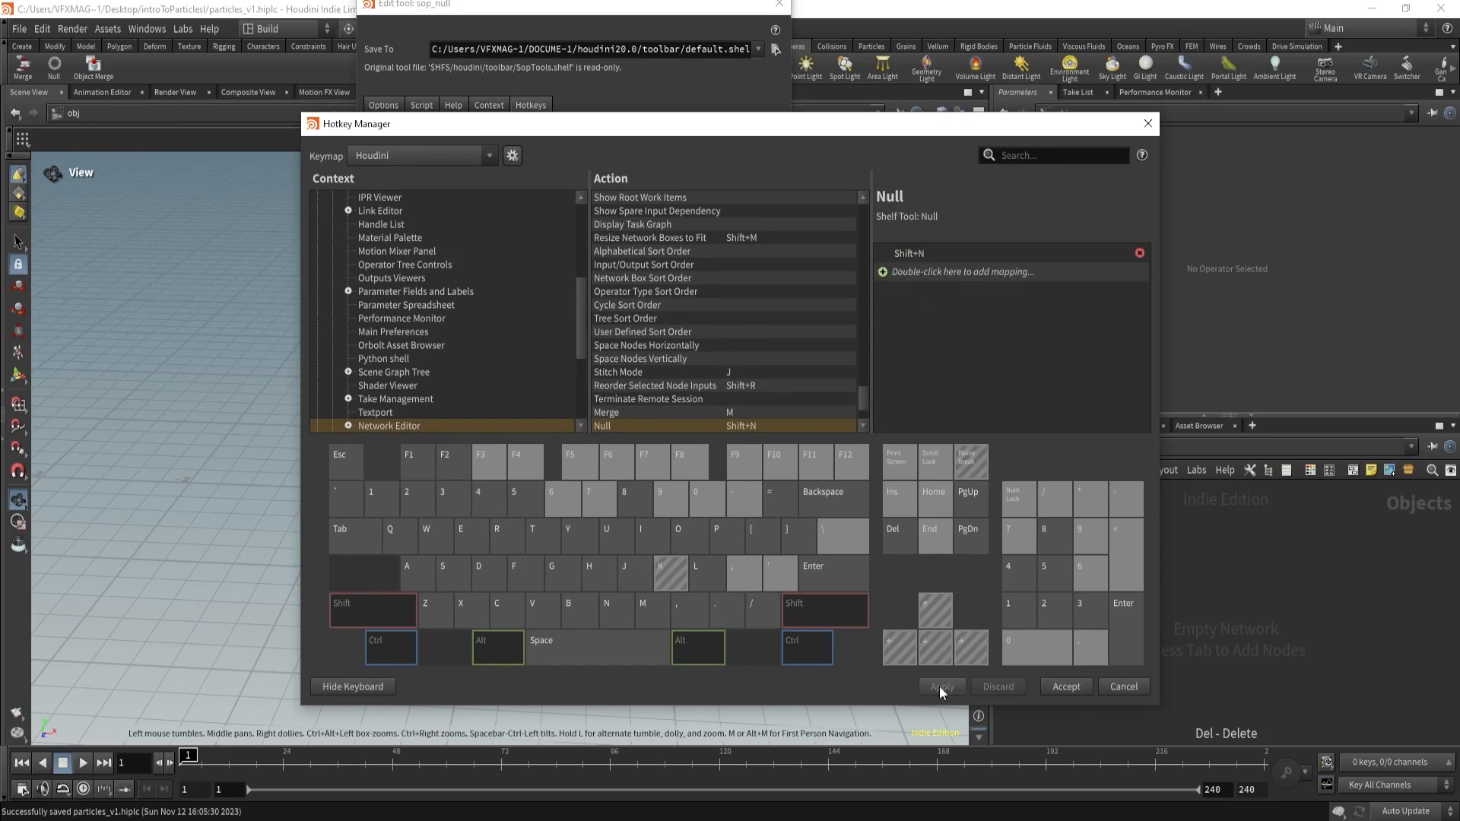
click(1069, 688)
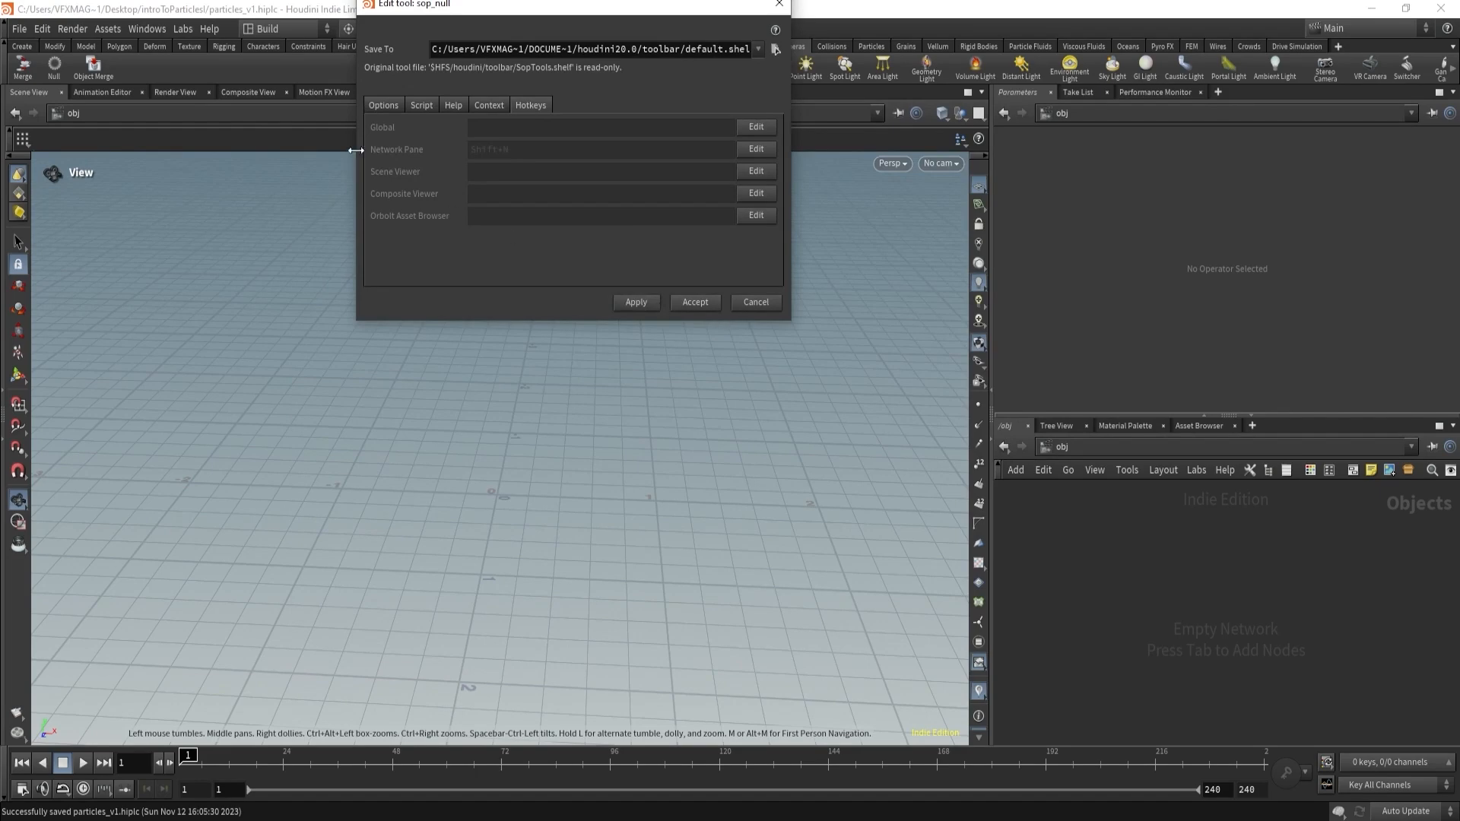
click(695, 302)
- Assign Ctrl+M as the Network Pane hotkey for the Object Merge shelf tool and accept the tool edits
right_click(93, 66)
click(109, 91)
click(745, 149)
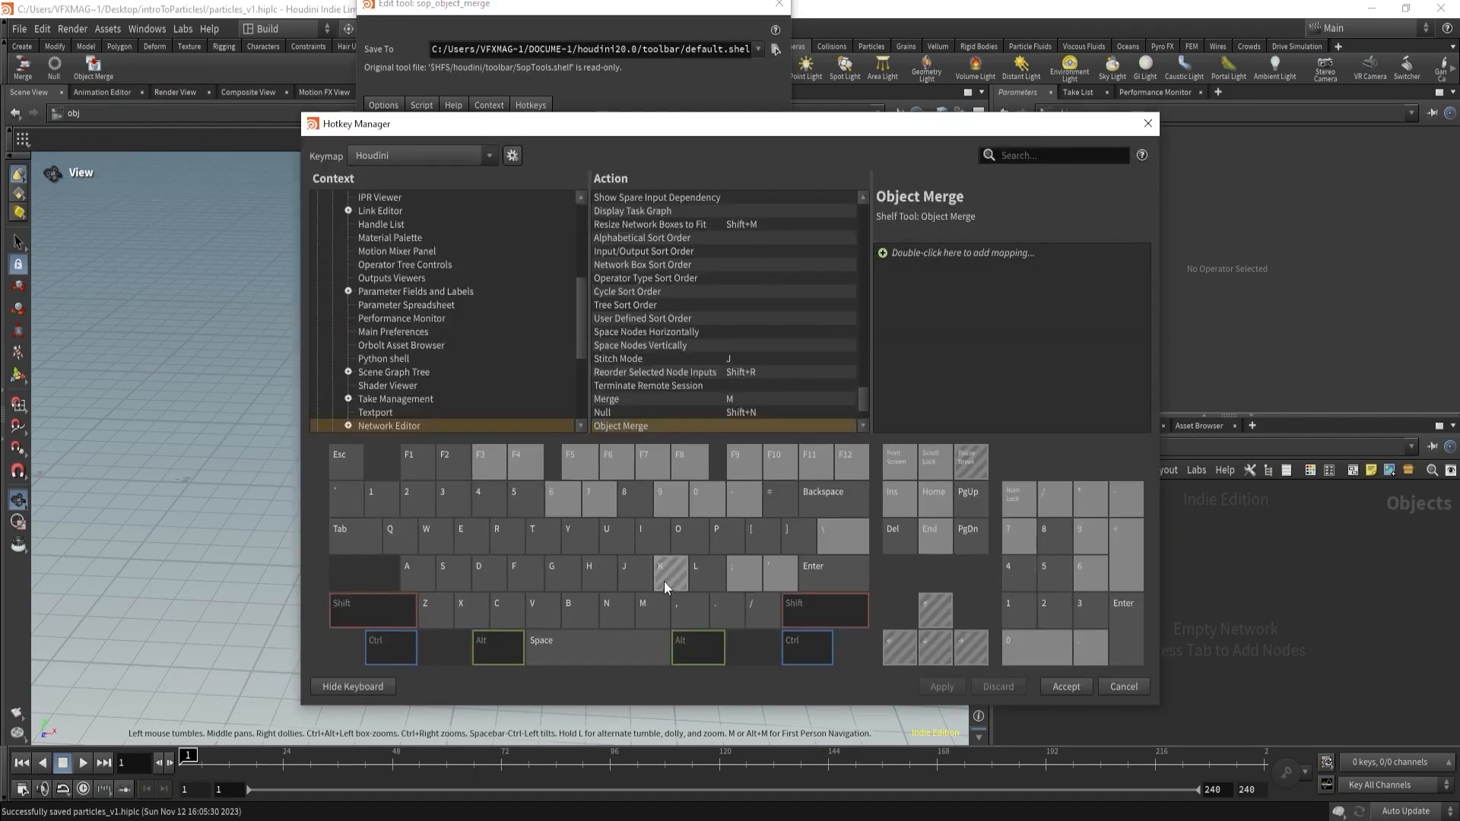
click(914, 258)
key(ctrl+m)
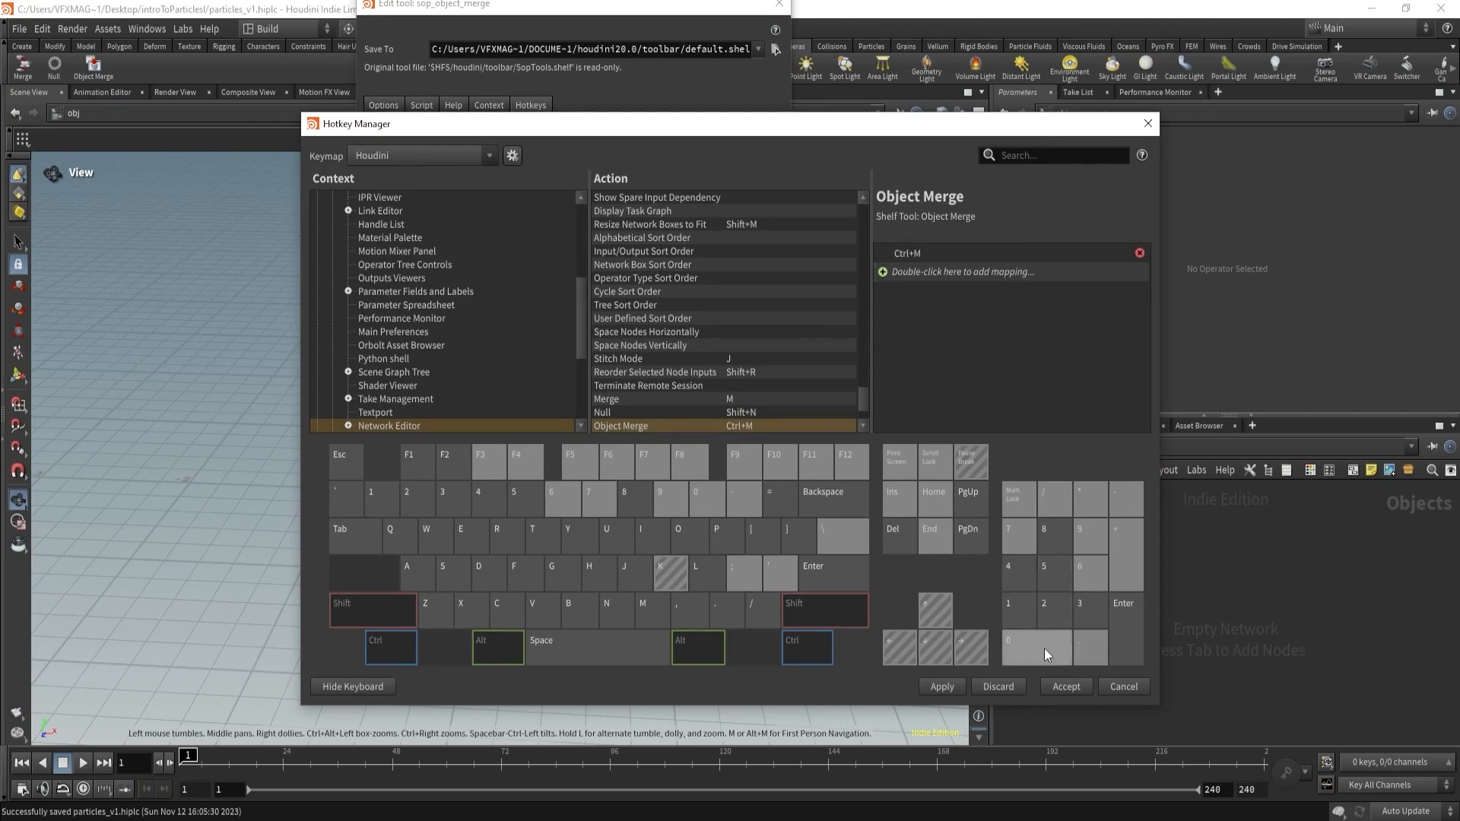
click(1058, 686)
click(695, 302)
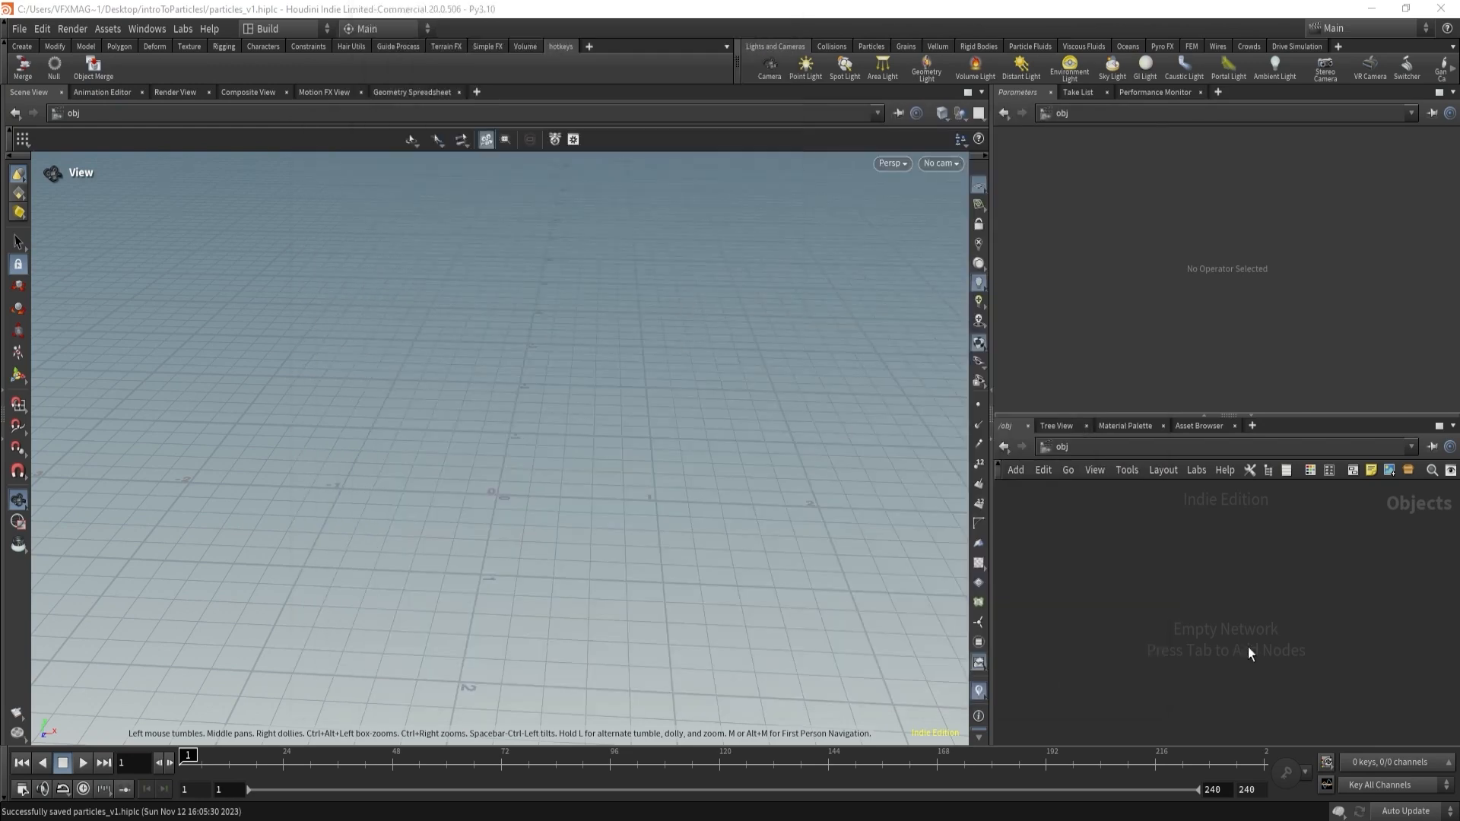
- Test the new hotkeys by placing Object Merge and other nodes at the object level, and delete all the test nodes
key(ctrl+m)
click(1152, 547)
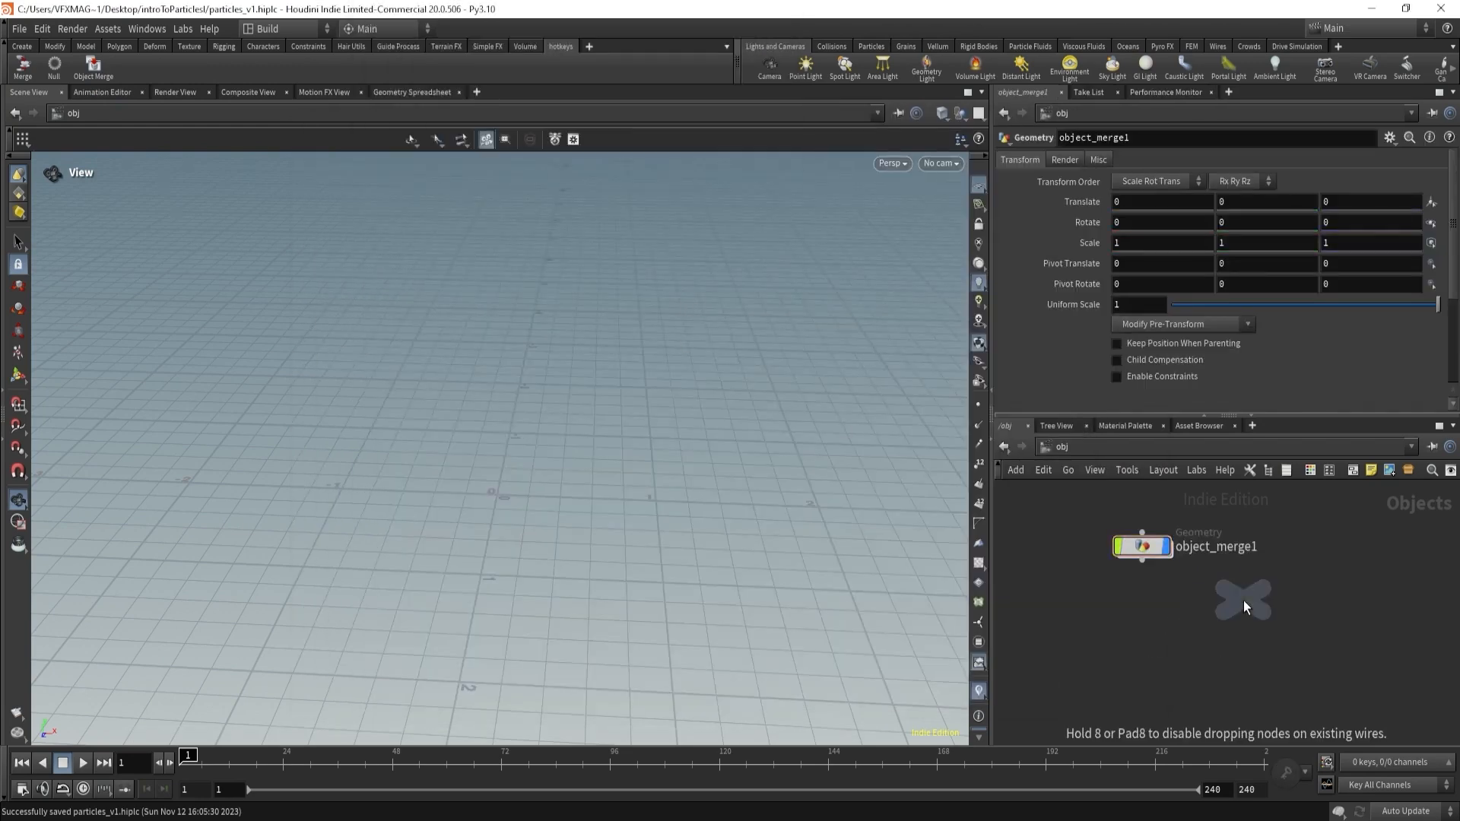
click(1303, 631)
key(shift+m)
click(1122, 640)
drag(1047, 506, 1343, 700)
key(Delete)
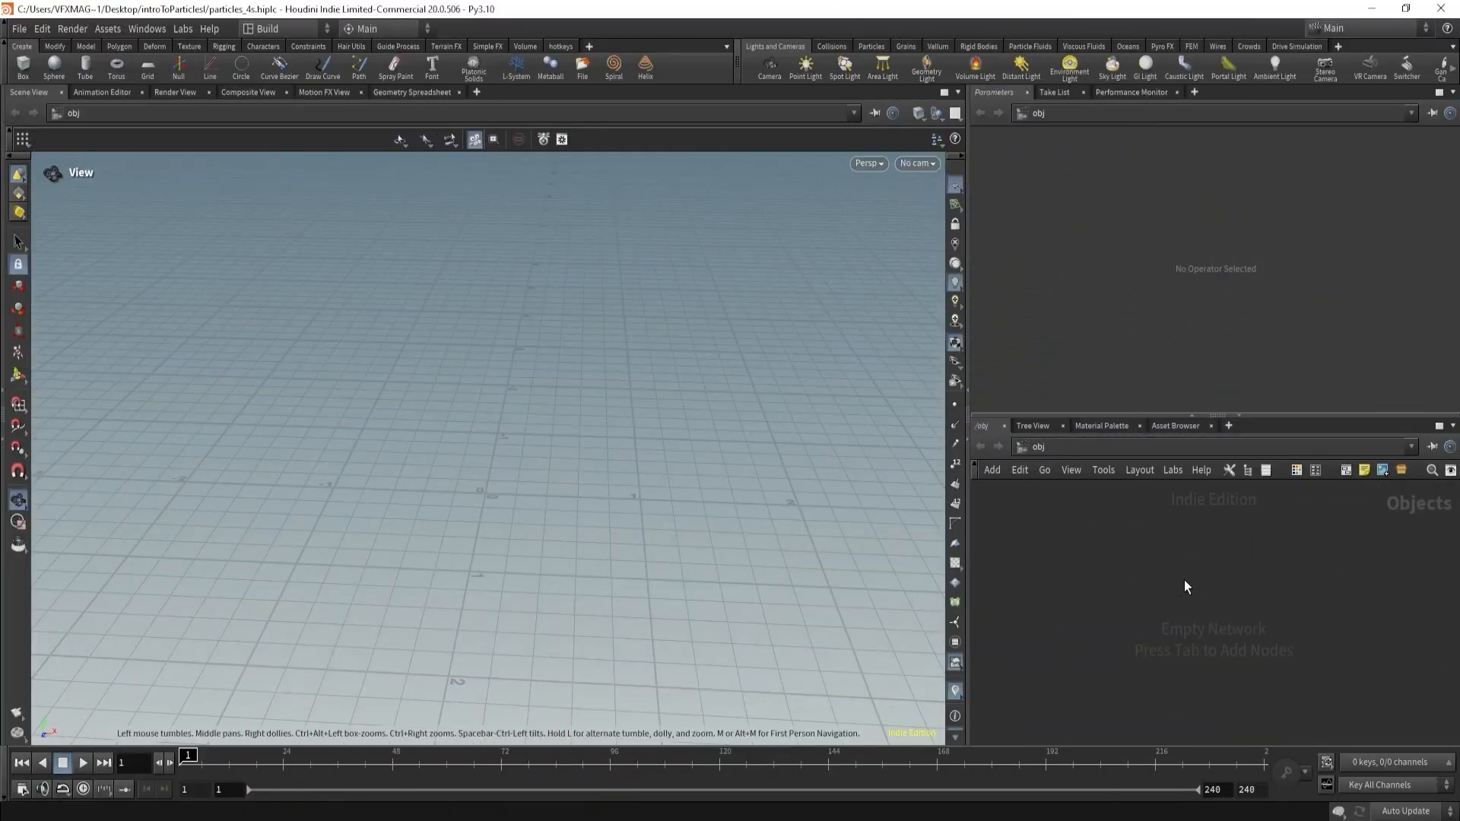
- Add a Sphere to the empty object network and enter its geometry network
key(Tab)
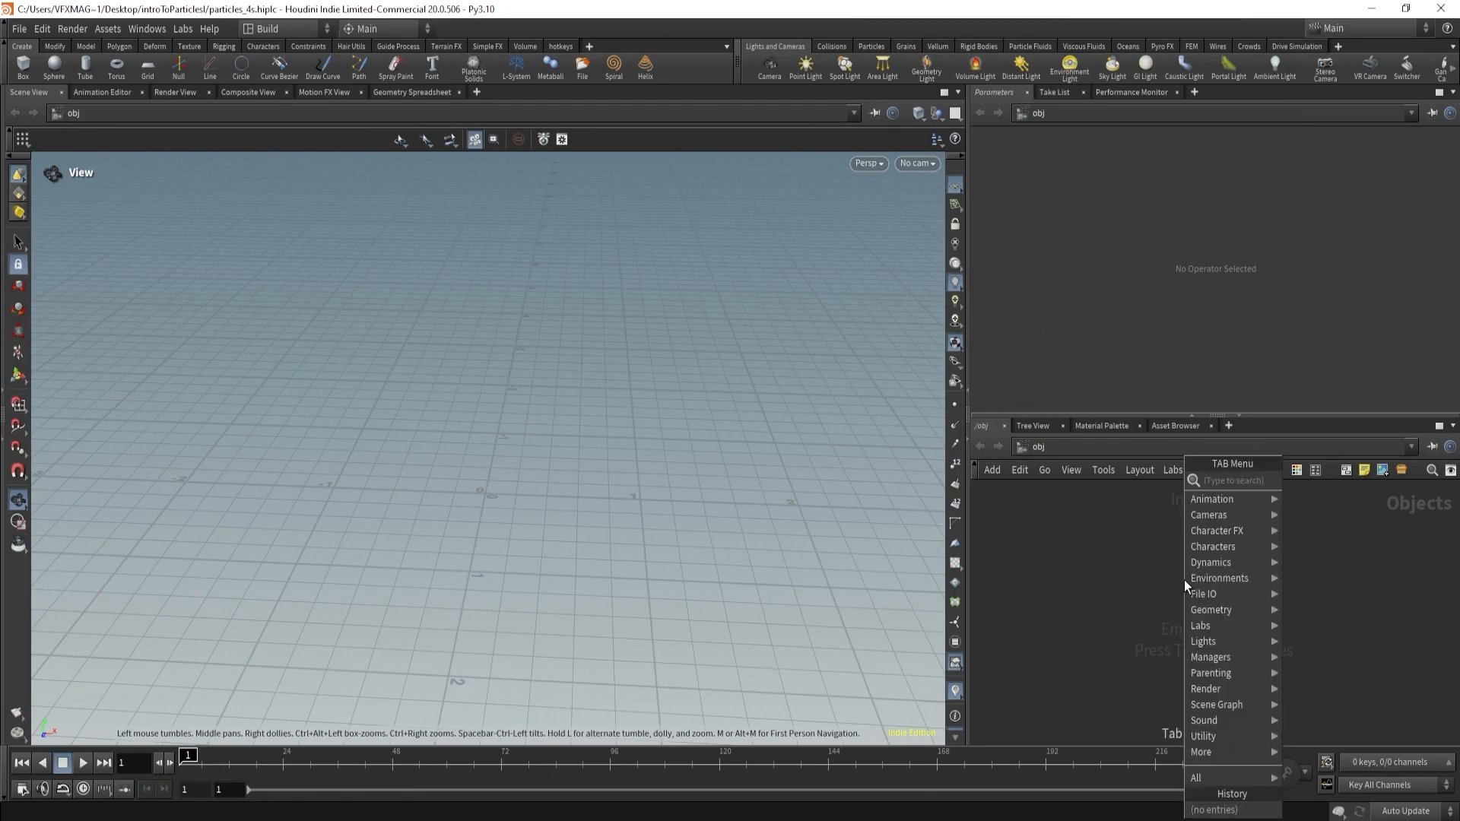
text(spher)
key(Return)
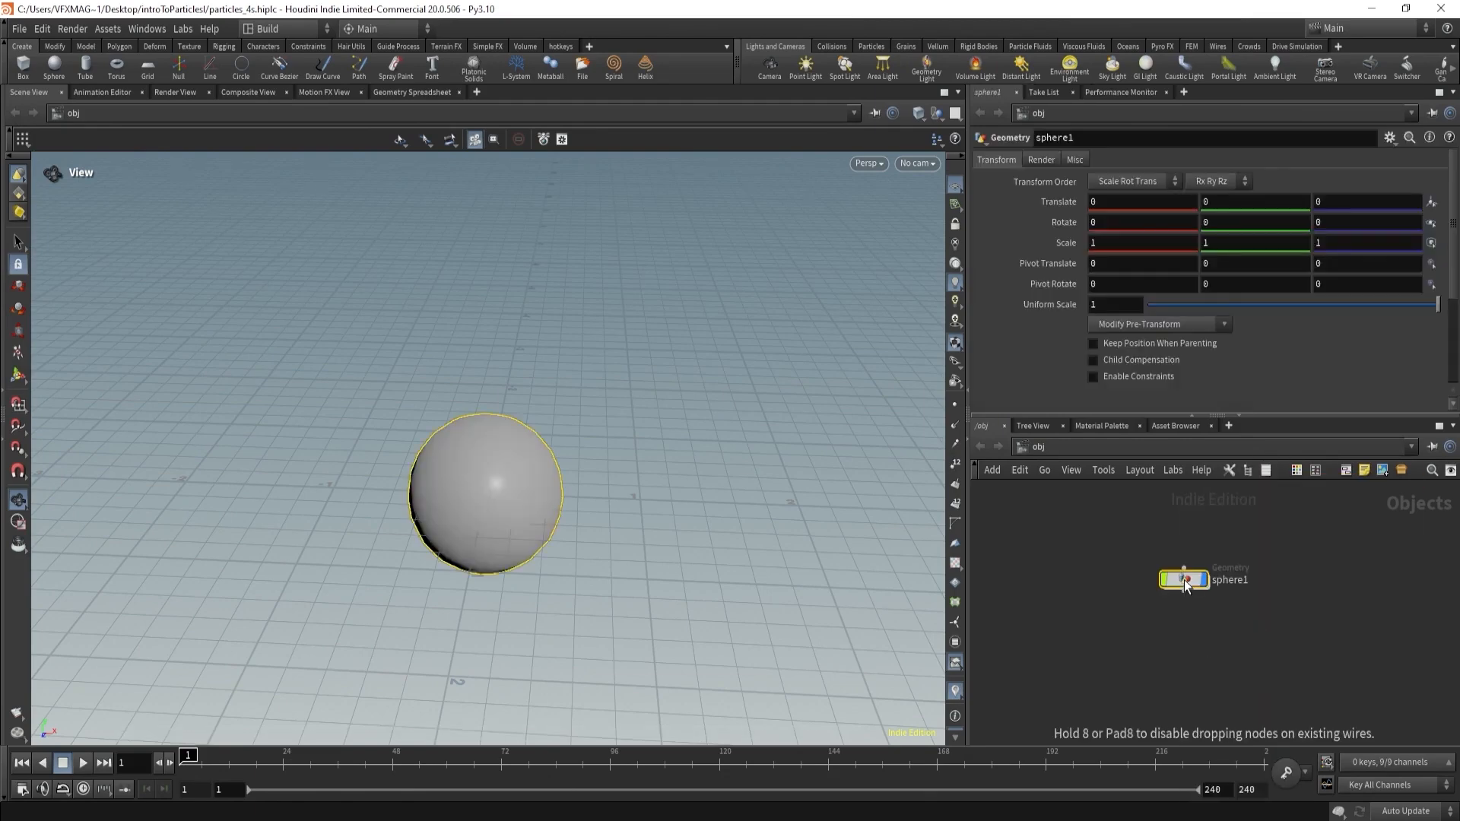
double_click(1184, 579)
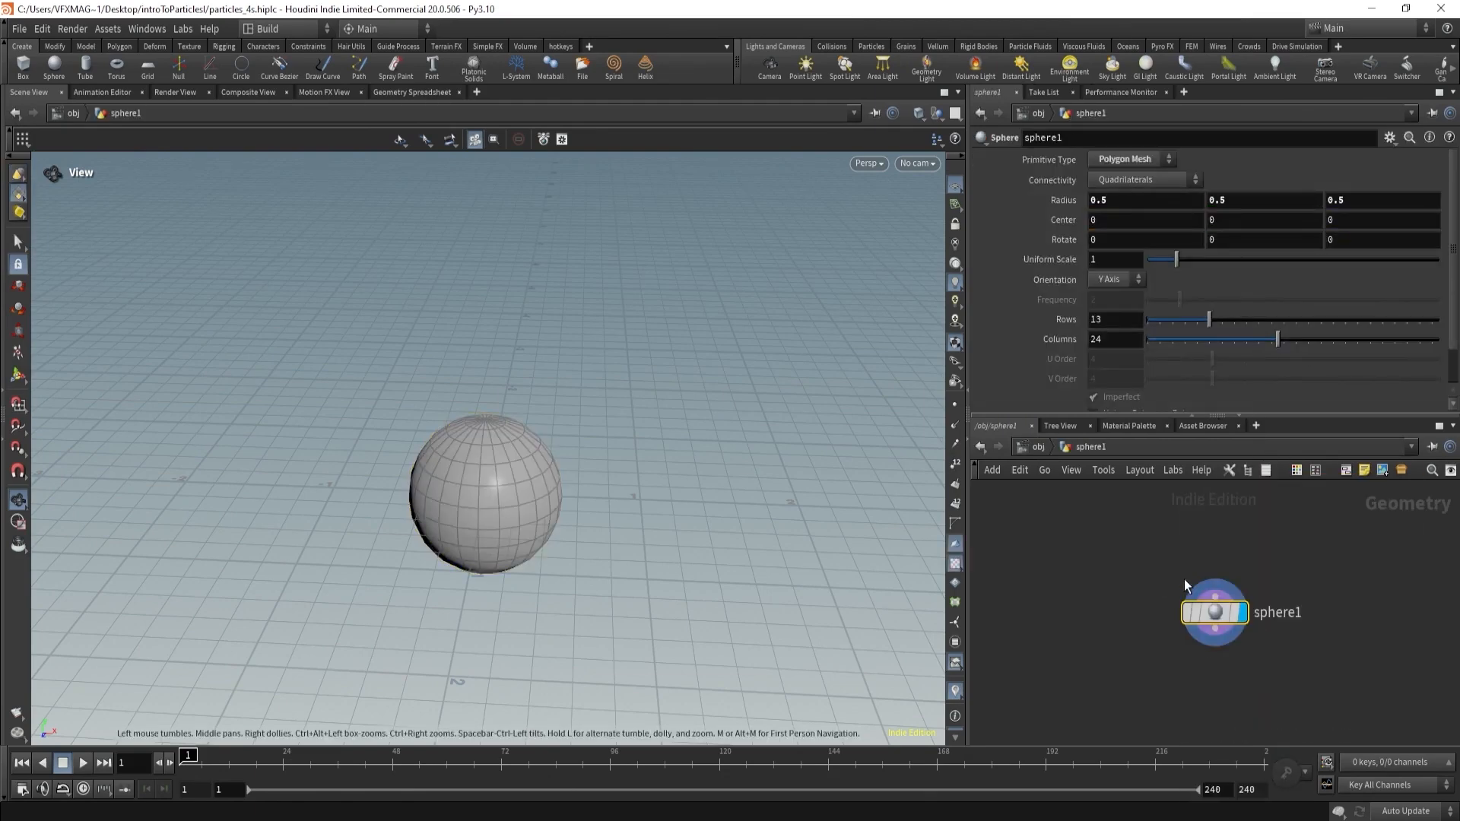
- Add an Add node below the sphere, display it, and enable Delete Geometry But Keep the Points
middle_click(1216, 613)
key(Tab)
text(ad)
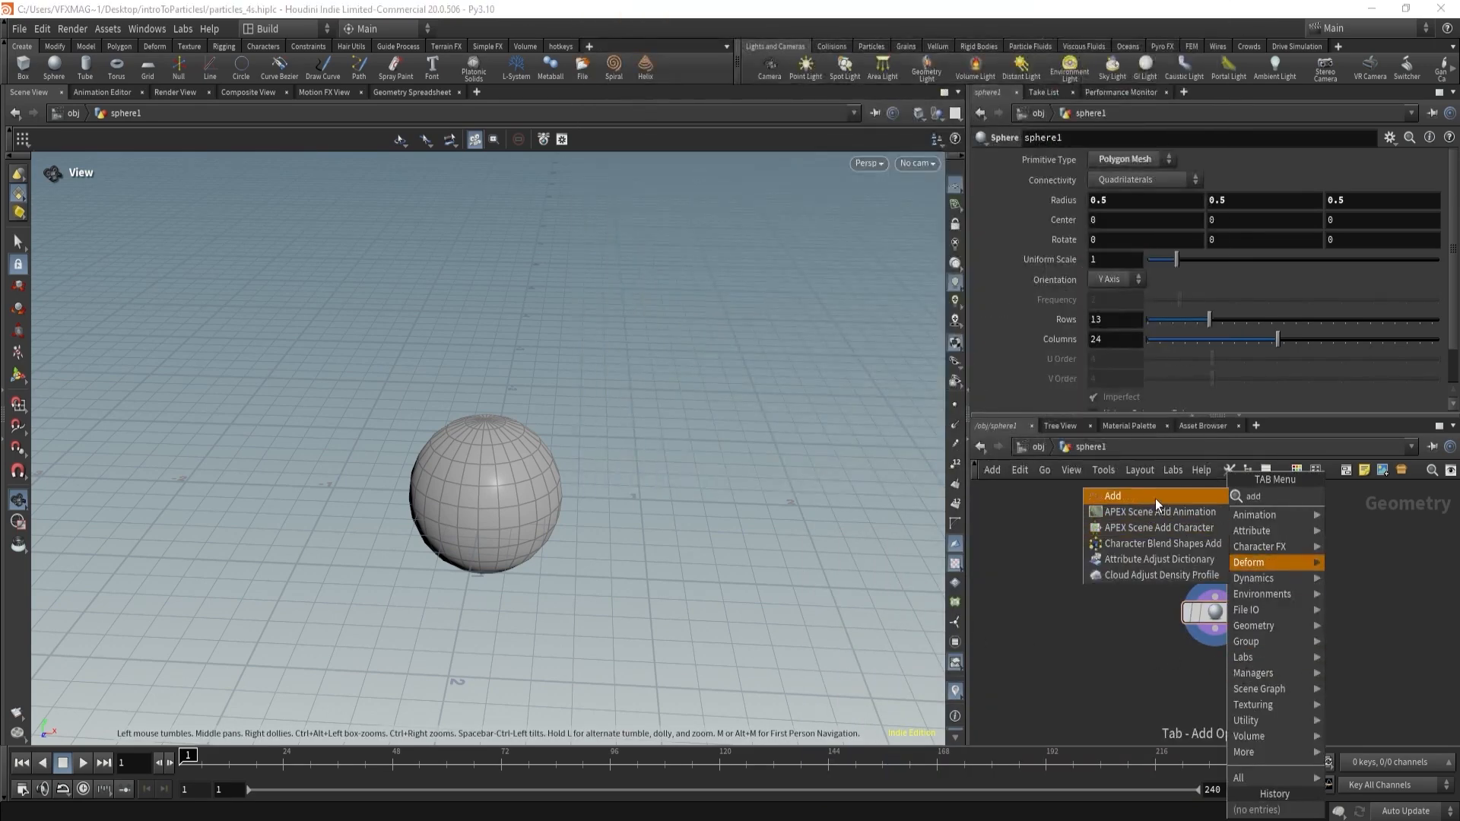
click(1157, 499)
click(1217, 677)
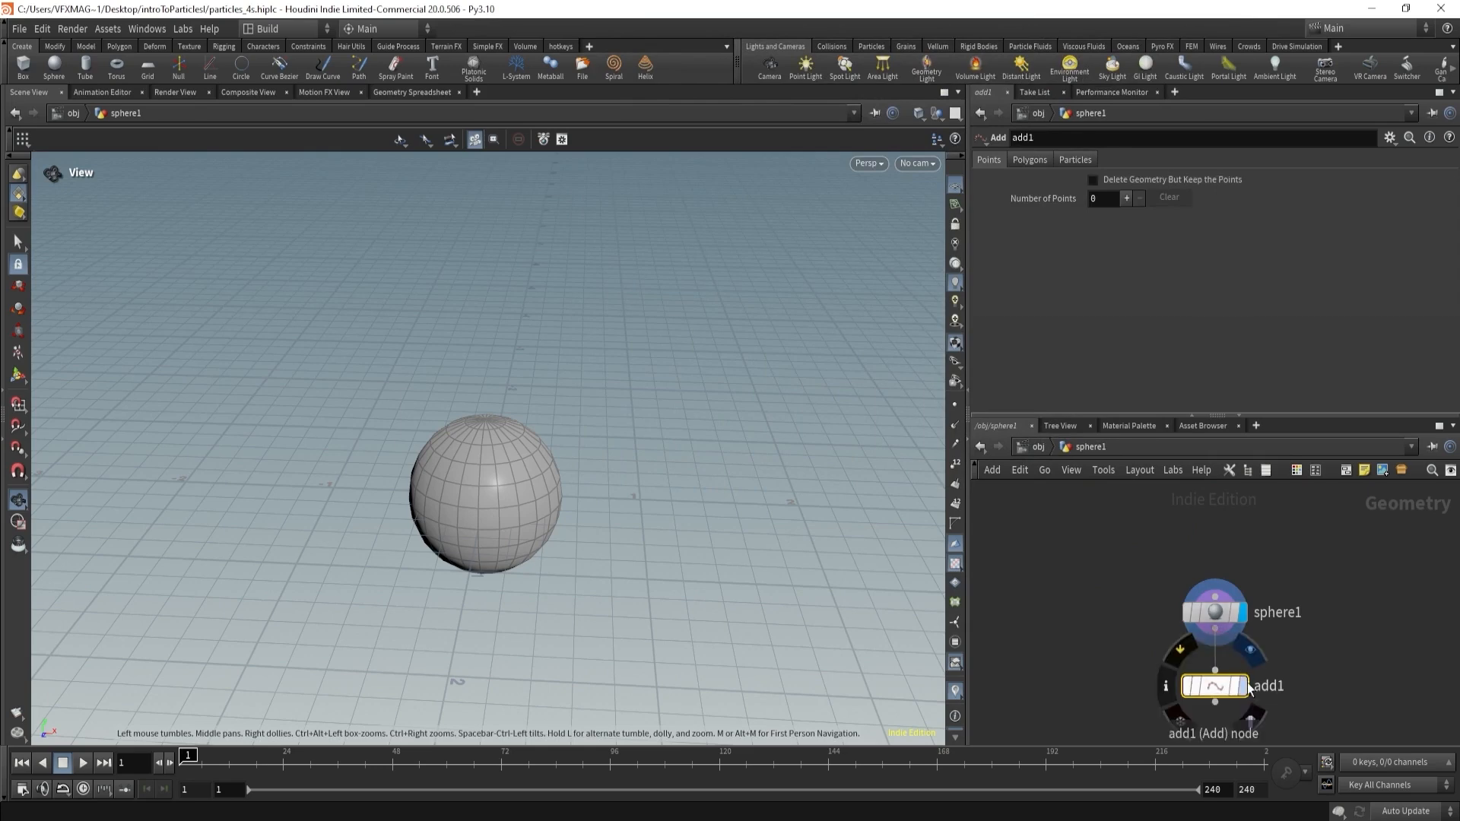
click(1243, 686)
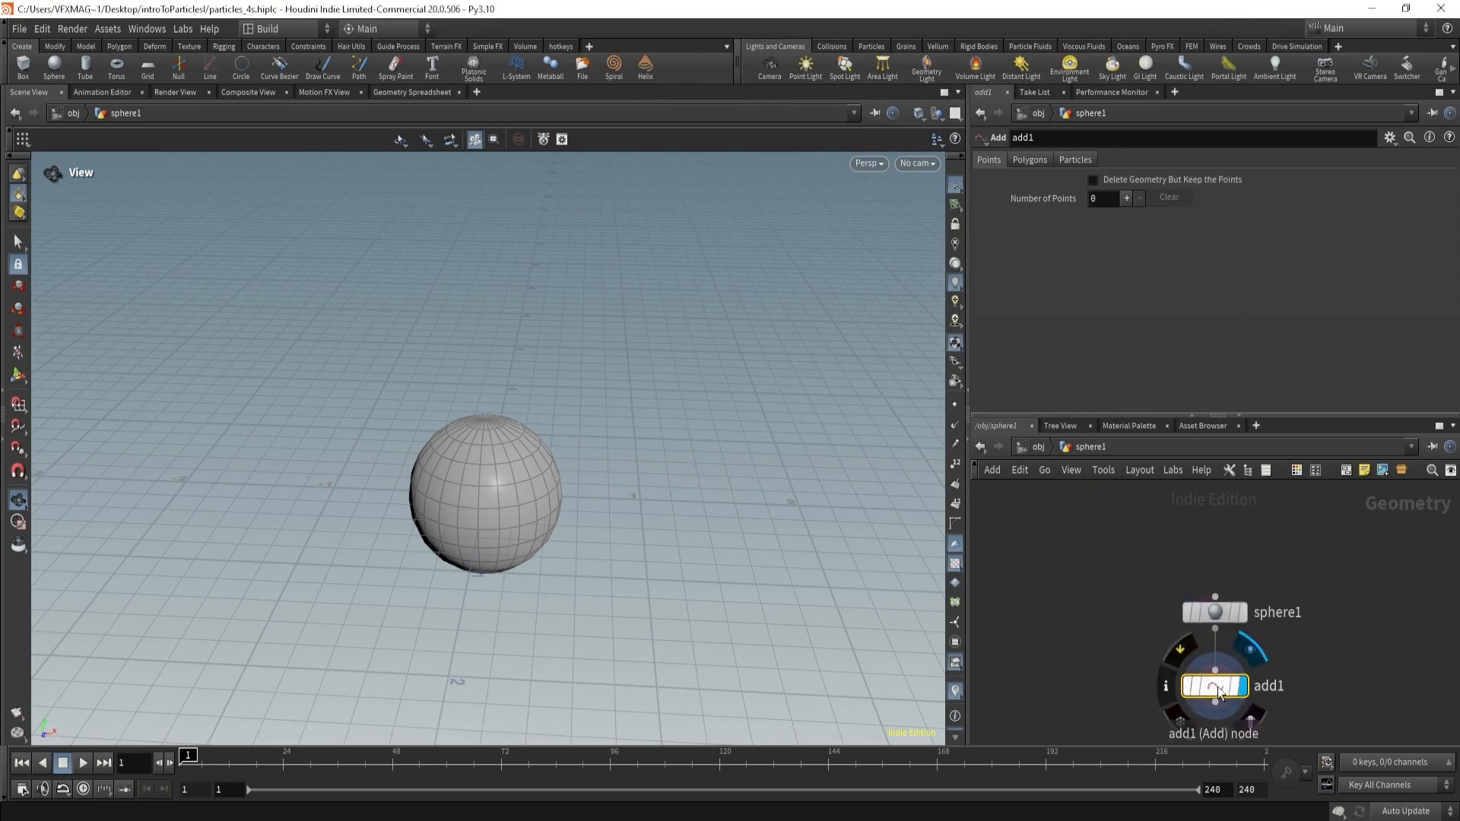
click(1094, 181)
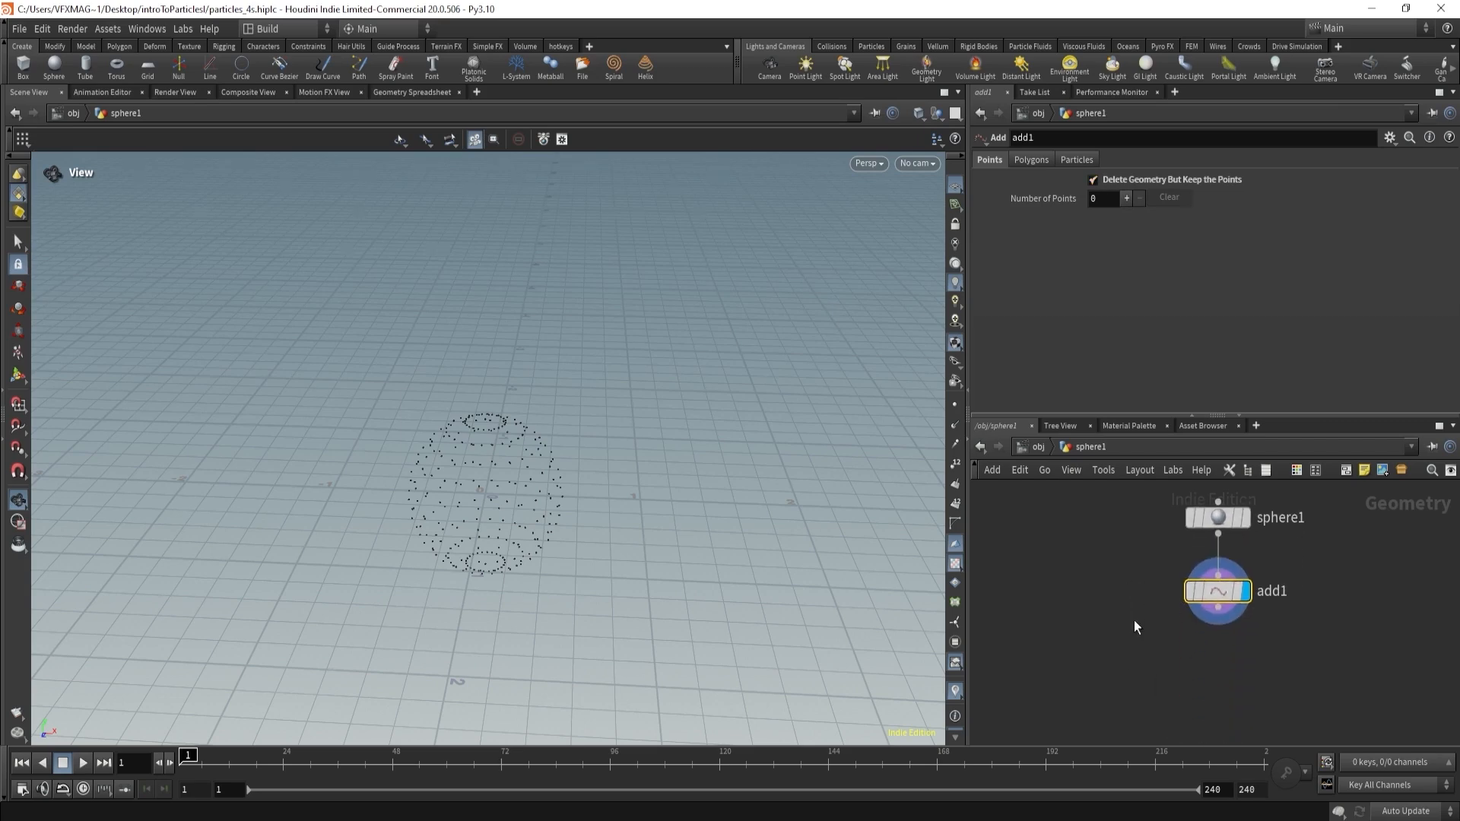
- Add a Mountain node, connect it below the Add node and display its output
key(Tab)
text(moun)
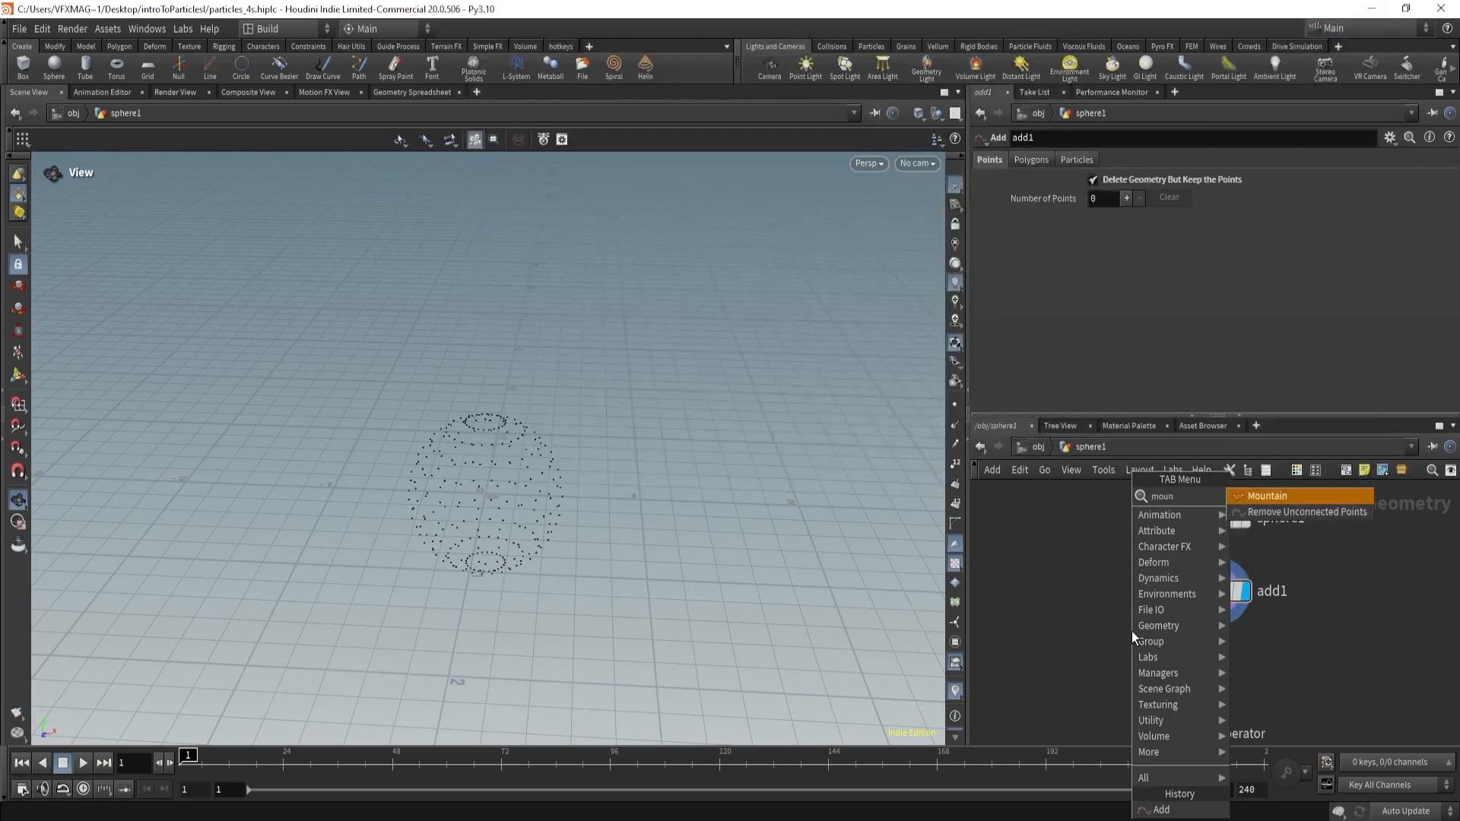
key(Return)
click(1132, 632)
drag(1131, 631, 1220, 612)
click(1248, 675)
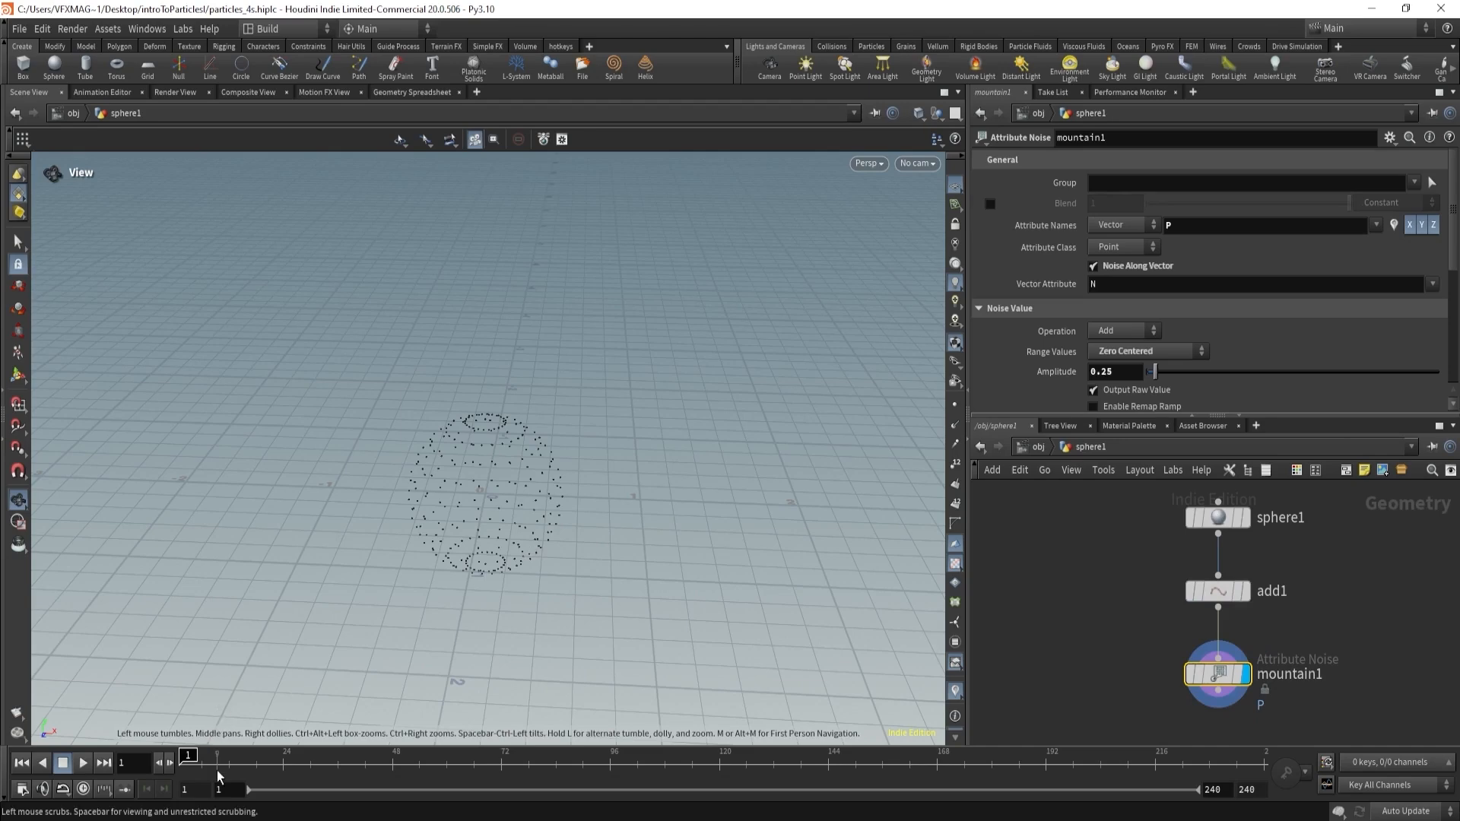
- Turn off Noise Along Vector on the Mountain node and enable its noise Animation
key(Up)
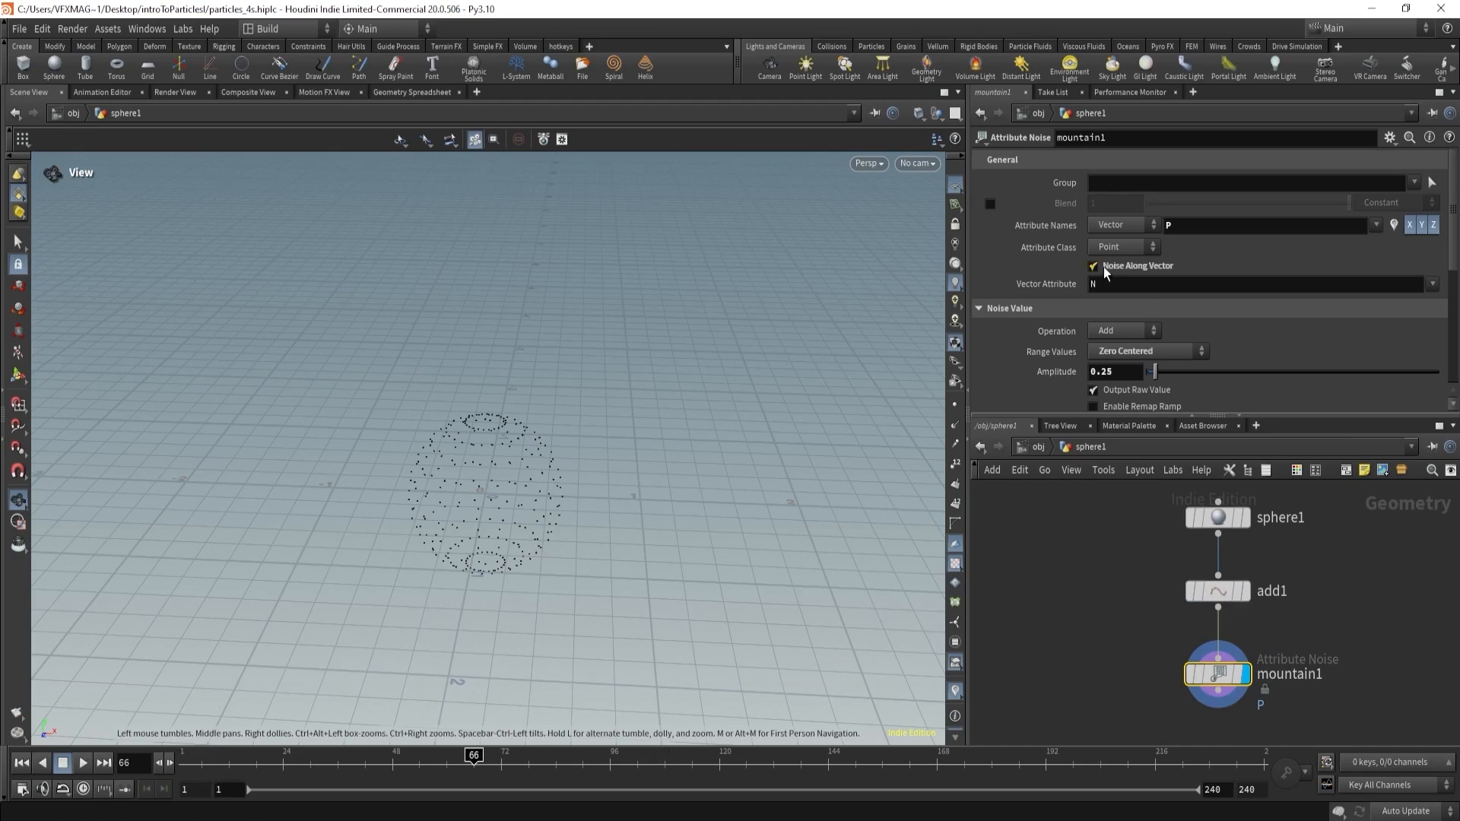
middle_click(1226, 594)
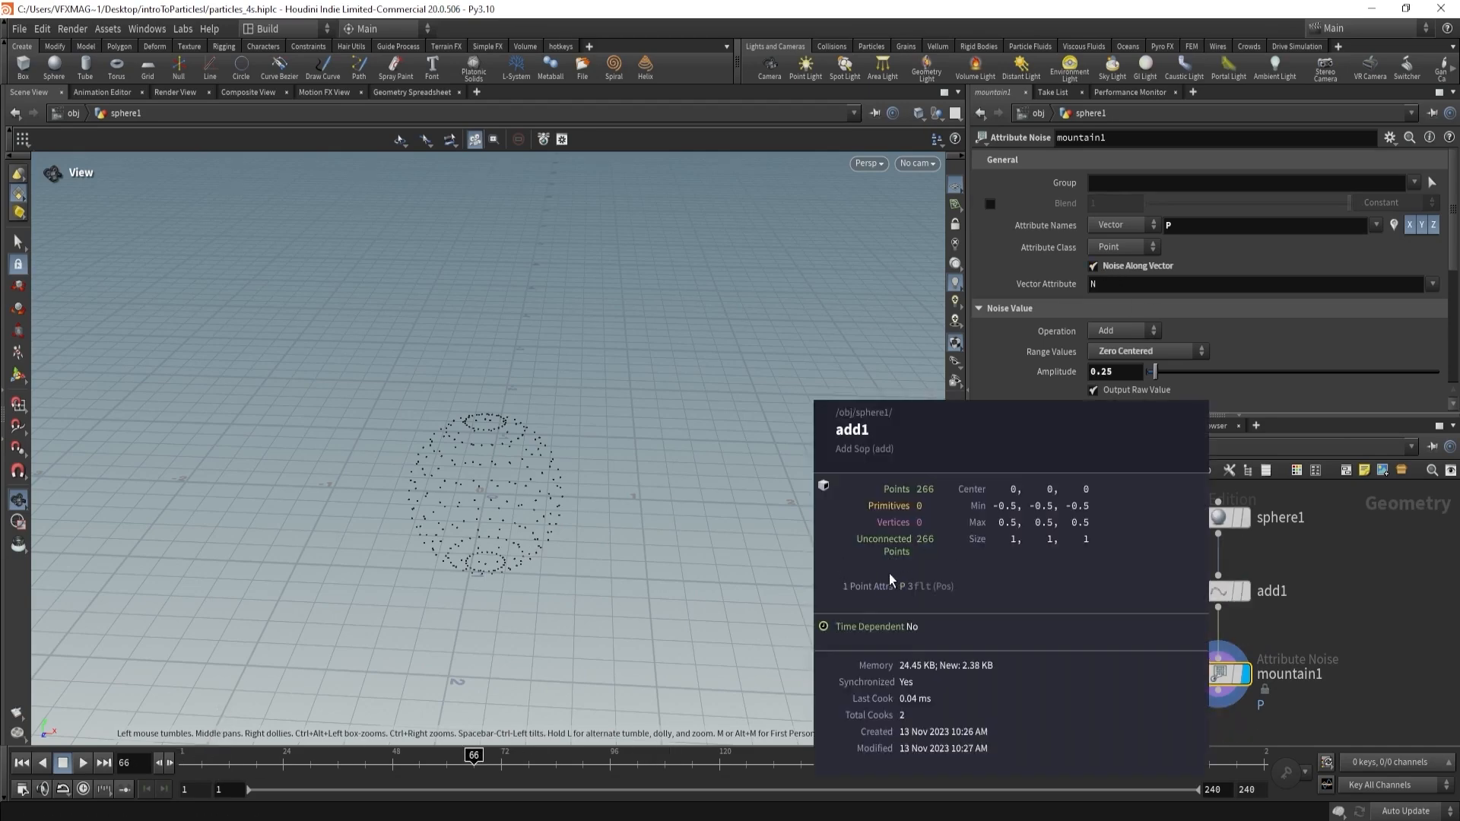
click(1103, 266)
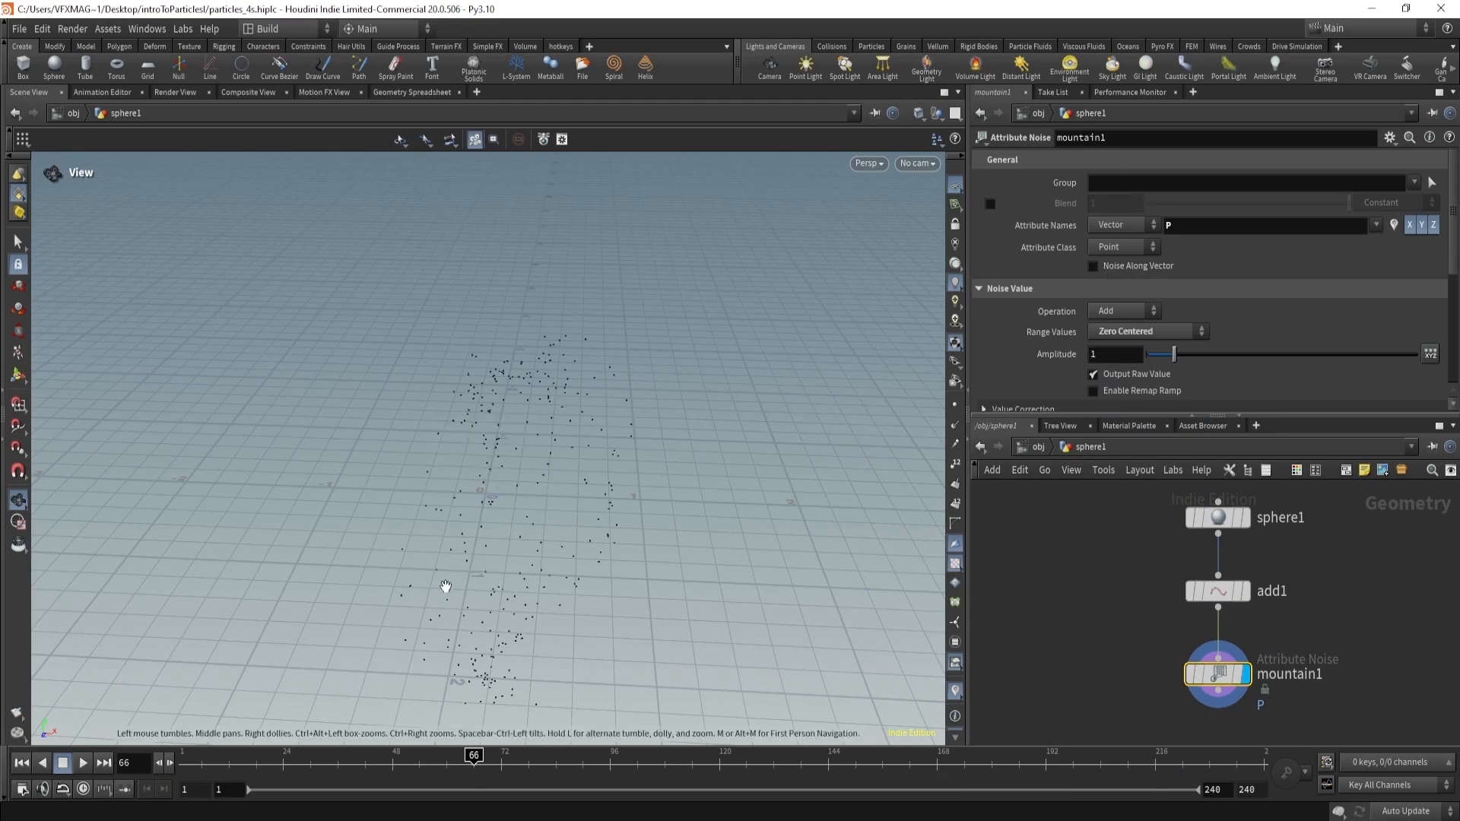
mouse_move(443, 757)
mouse_down()
mouse_move(268, 760)
mouse_move(424, 759)
mouse_up()
scroll(1065, 305, down, 5)
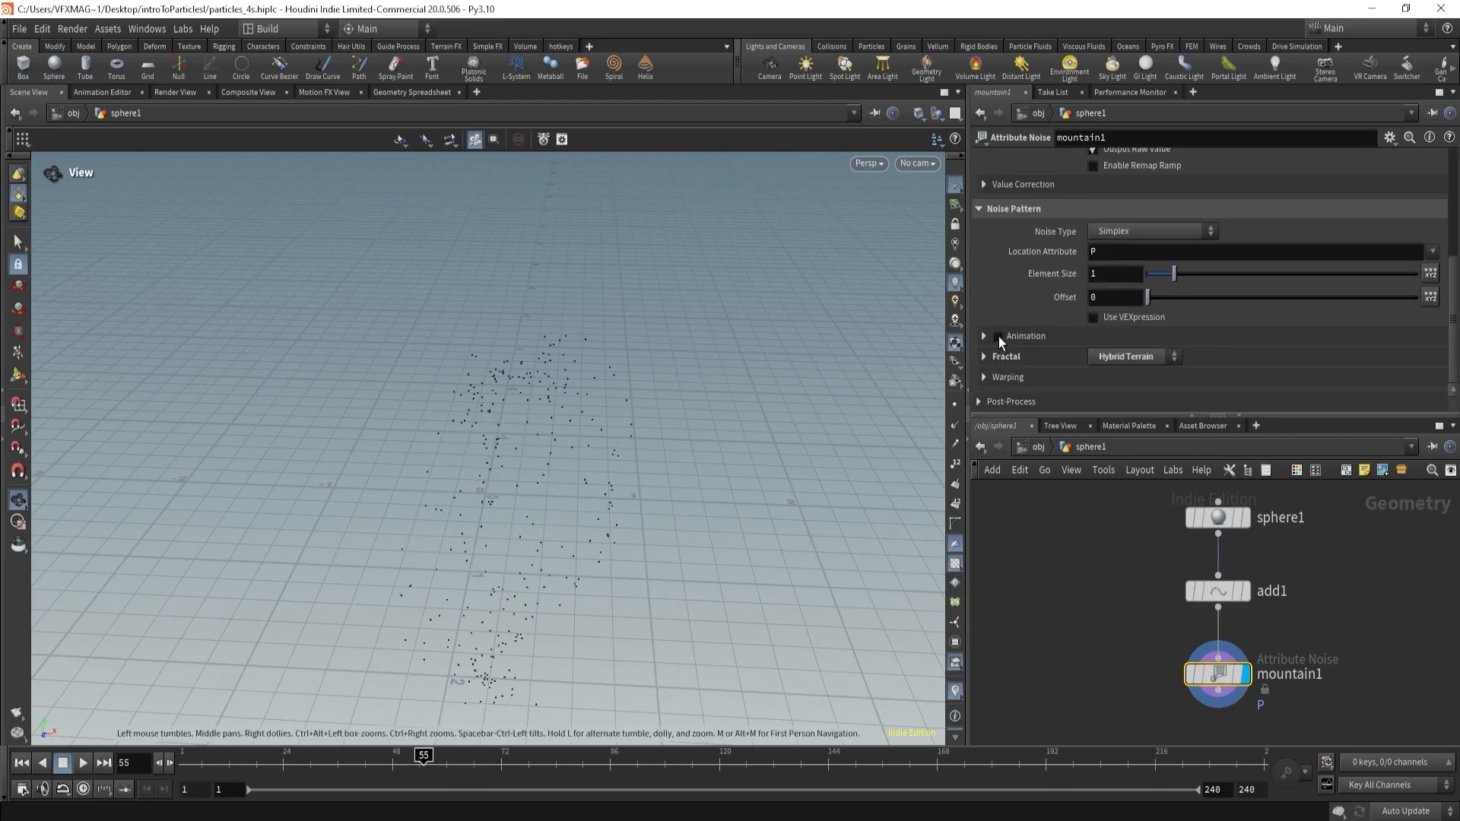
click(997, 337)
- Play and scrub the timeline to examine how the animated noise moves the points from different viewing angles
click(172, 755)
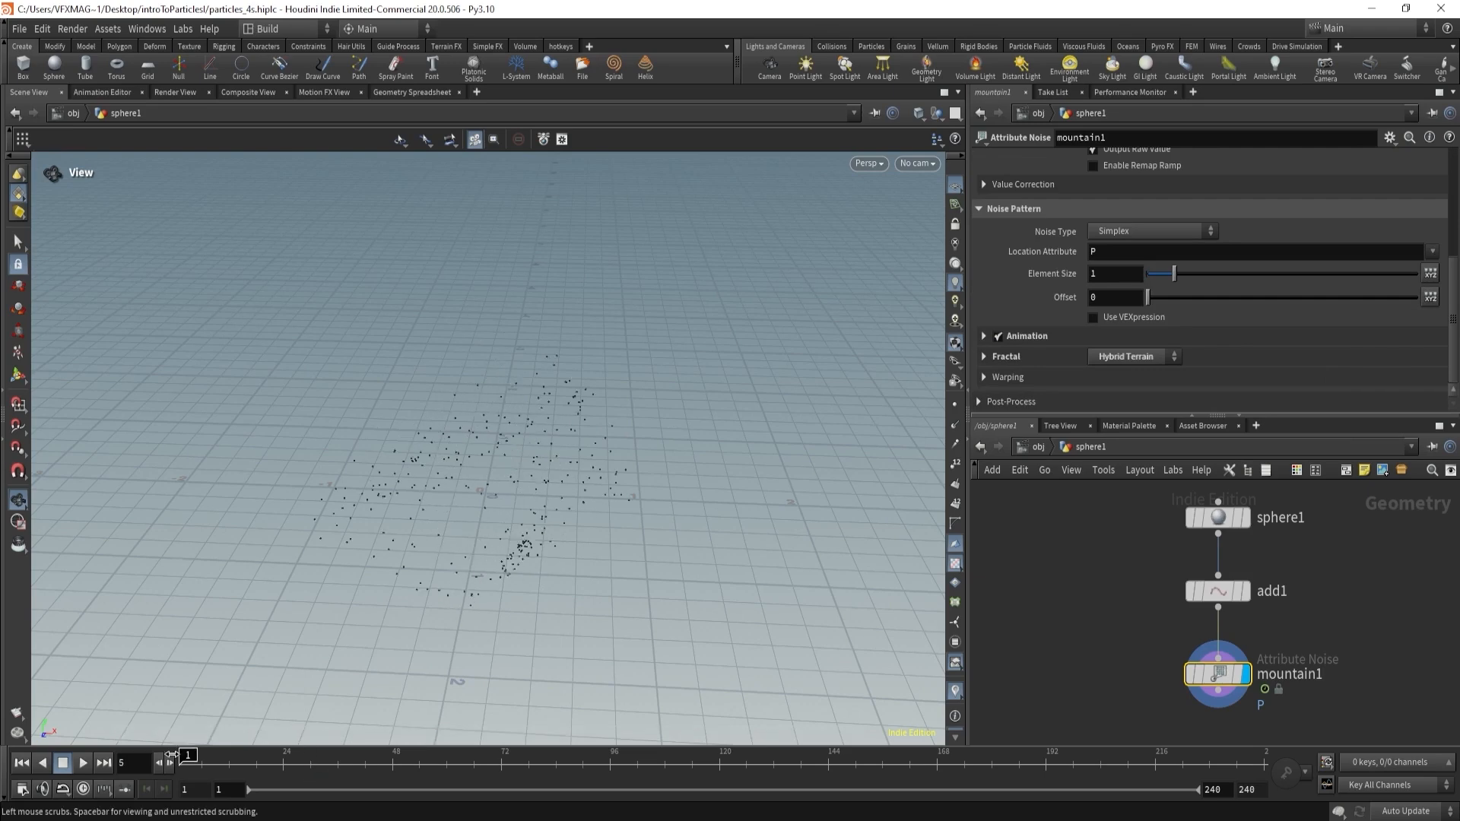
click(85, 764)
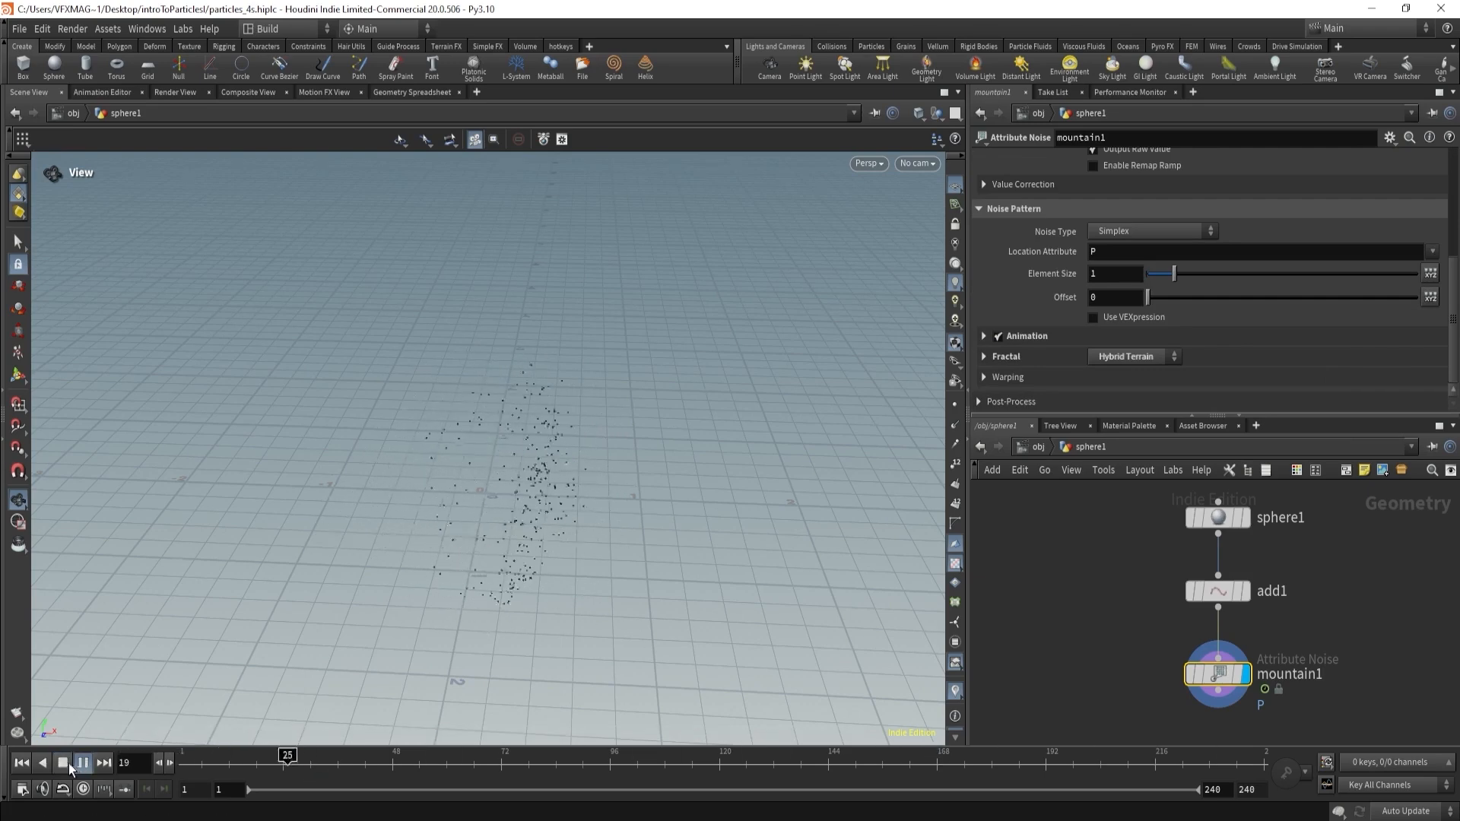
click(67, 764)
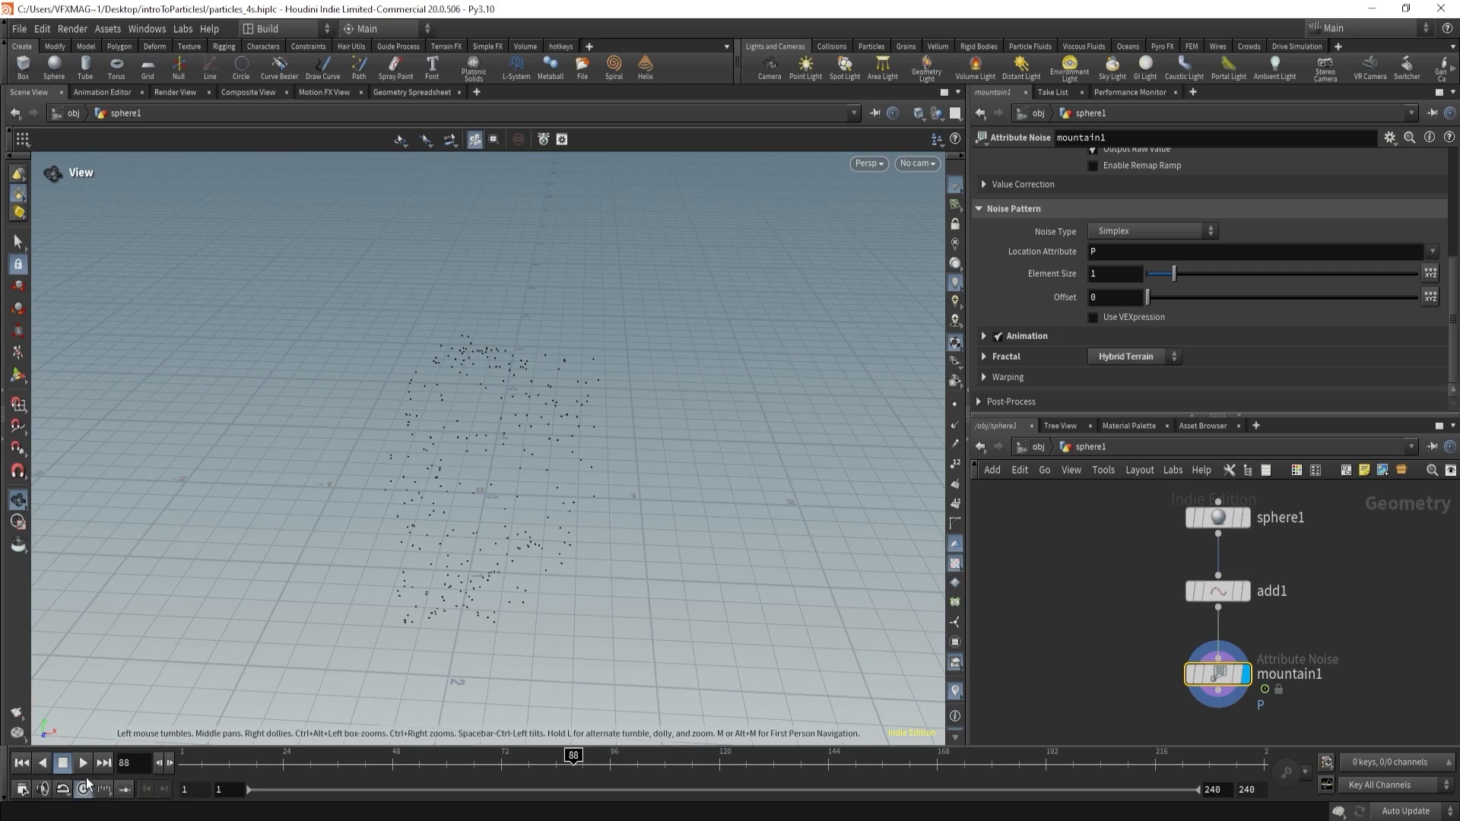
click(88, 768)
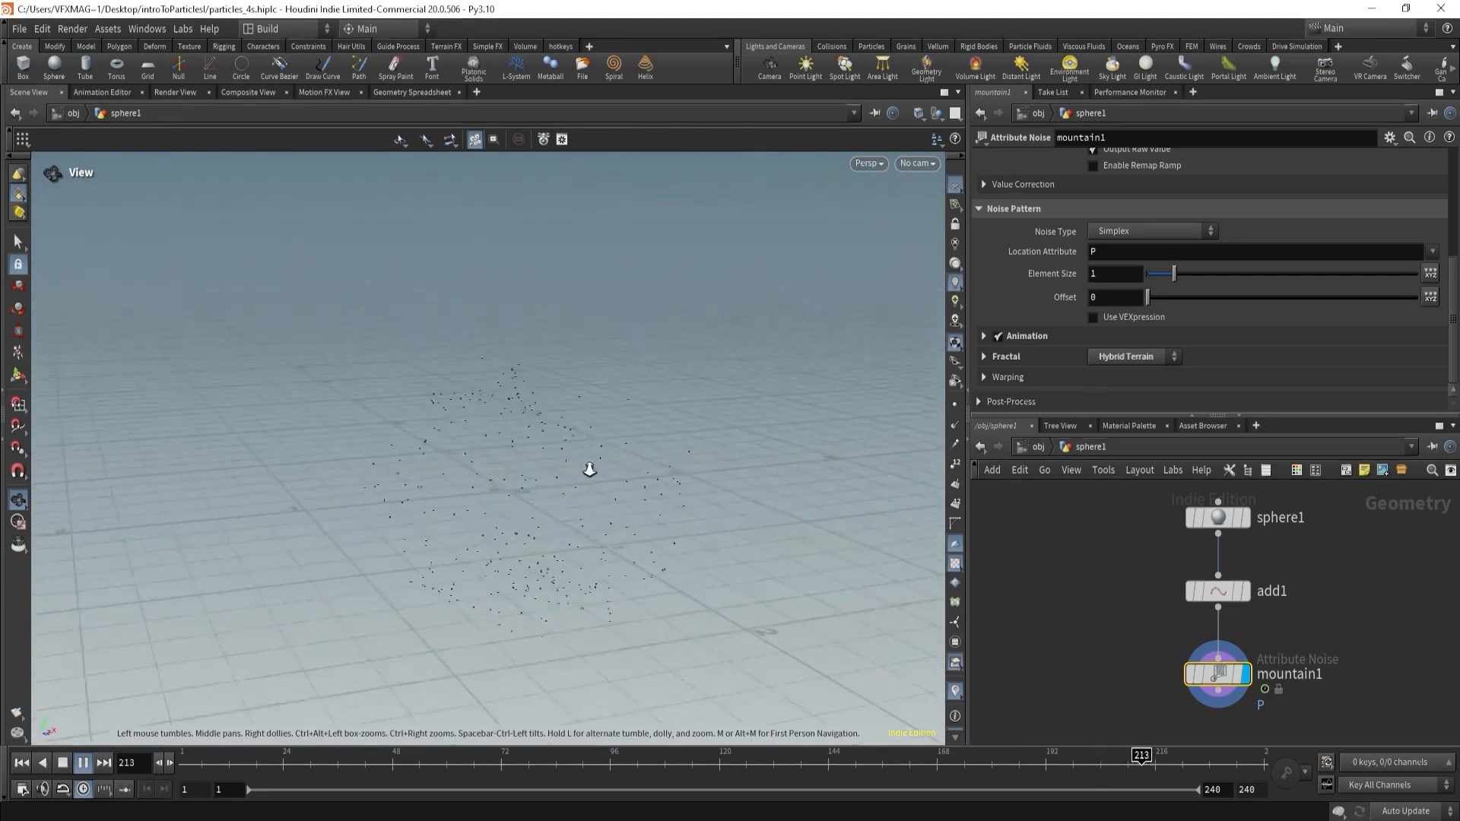
drag(501, 770, 588, 769)
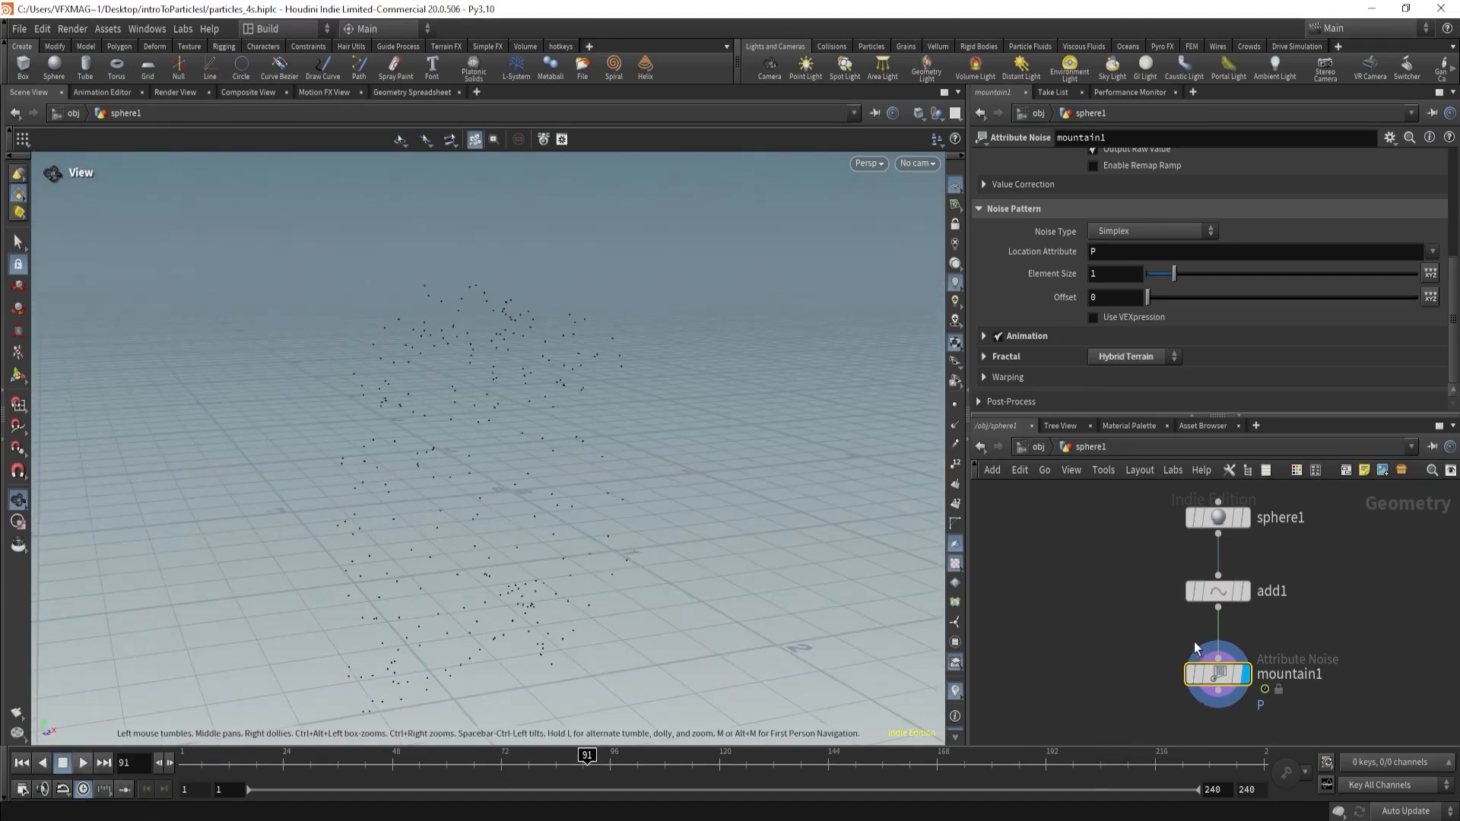
scroll(1115, 272, up, 1)
scroll(1115, 273, up, 2)
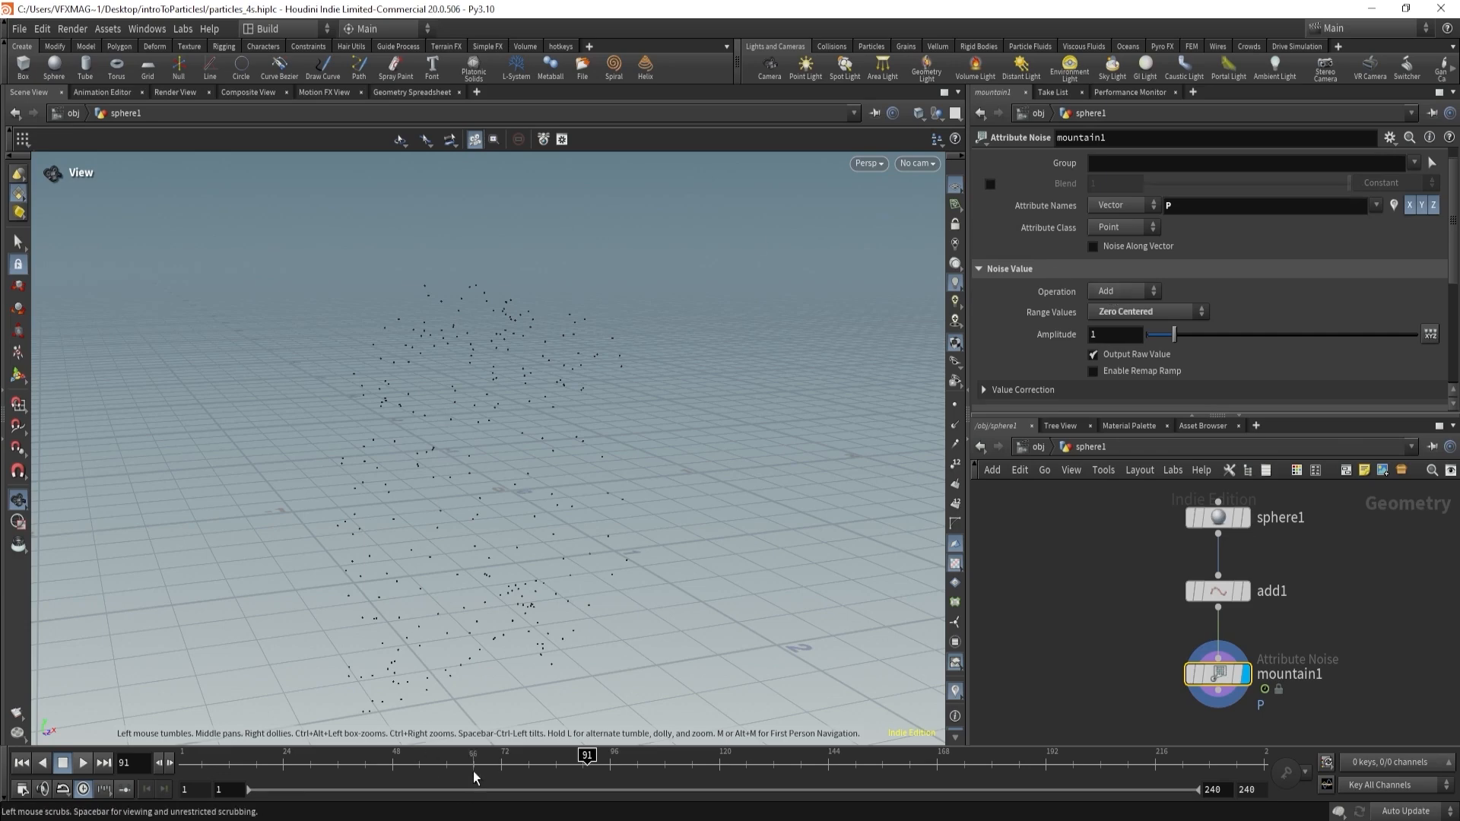
drag(401, 414, 561, 564)
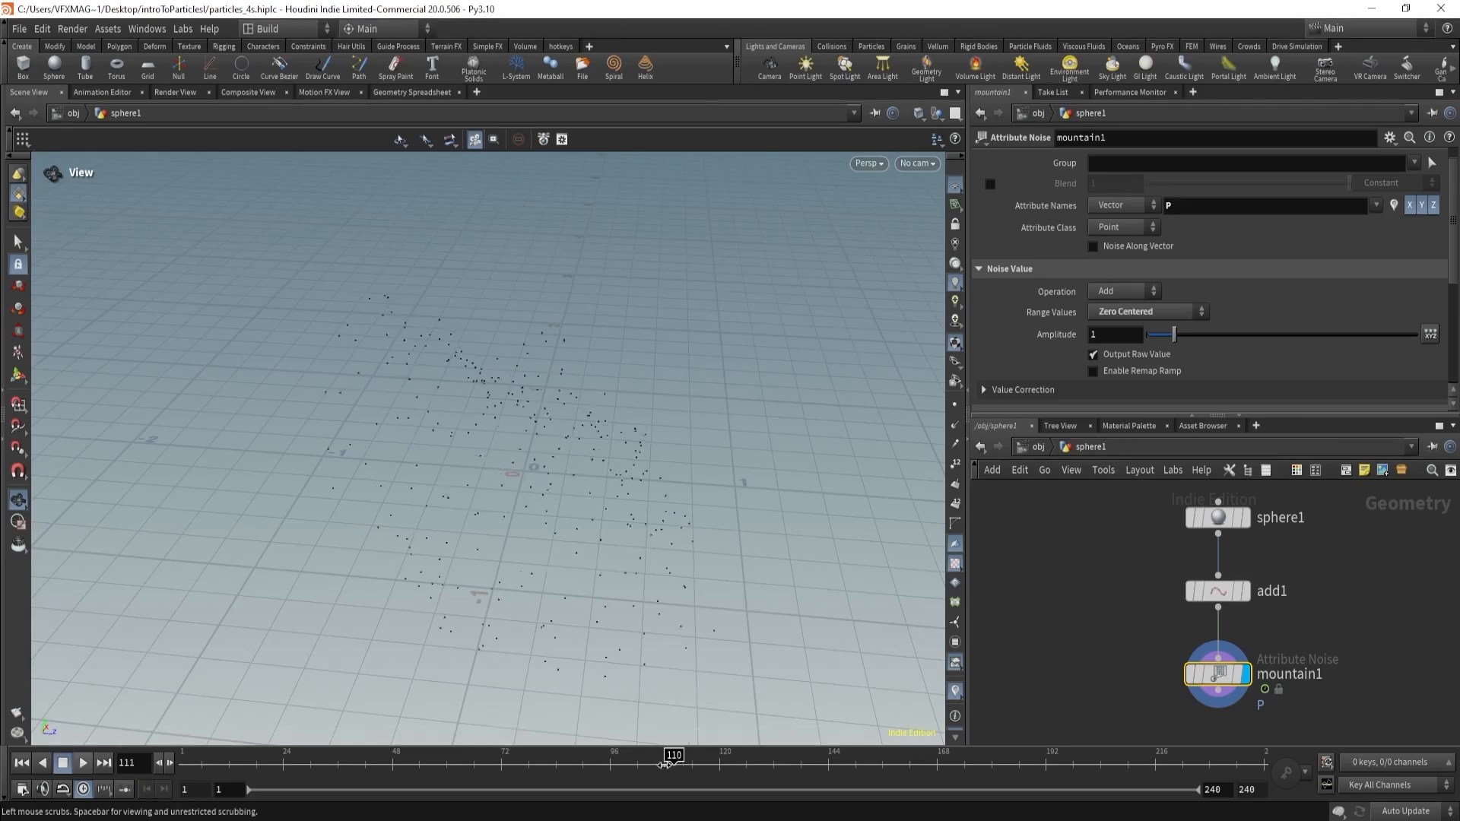
drag(669, 756, 495, 737)
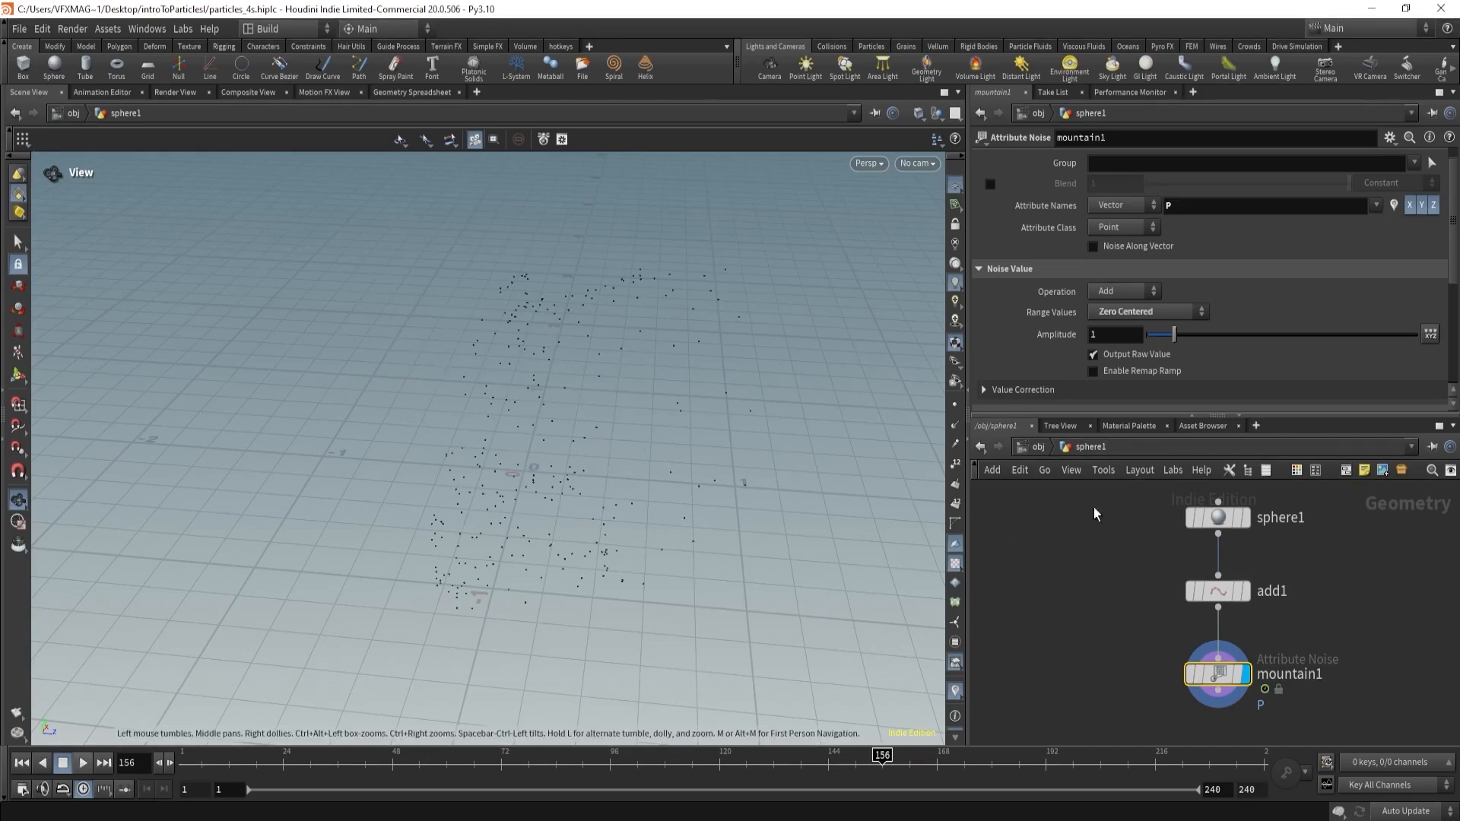
- Compare the Add node's output with the Mountain node's and scrub the timeline to examine the noise motion
middle_click(1212, 591)
click(1245, 591)
click(1214, 591)
click(1245, 674)
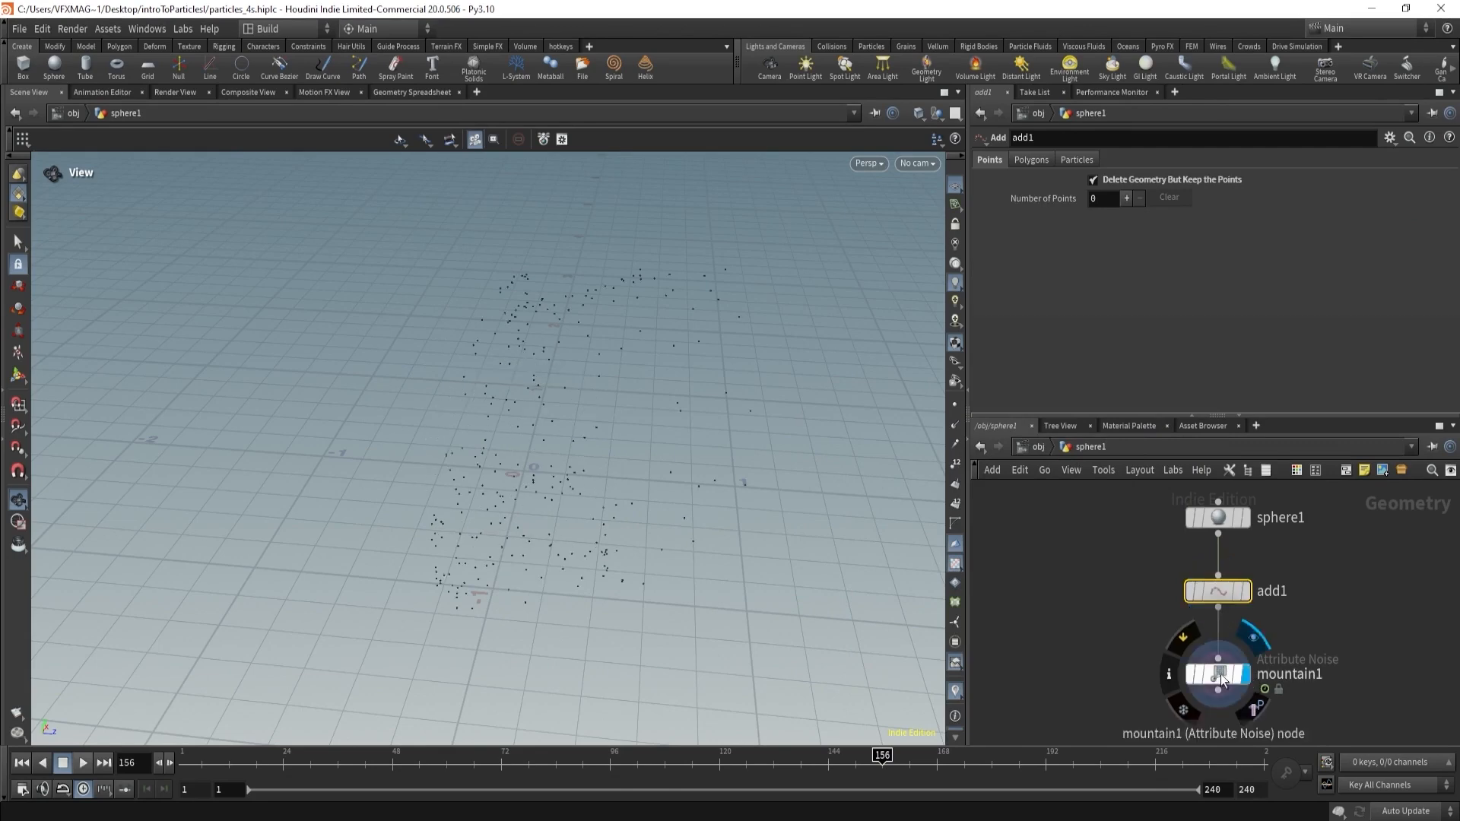
click(1217, 675)
mouse_move(542, 768)
mouse_down()
mouse_move(225, 765)
mouse_move(786, 765)
mouse_move(944, 732)
mouse_up()
drag(1152, 726, 238, 756)
drag(613, 365, 341, 450)
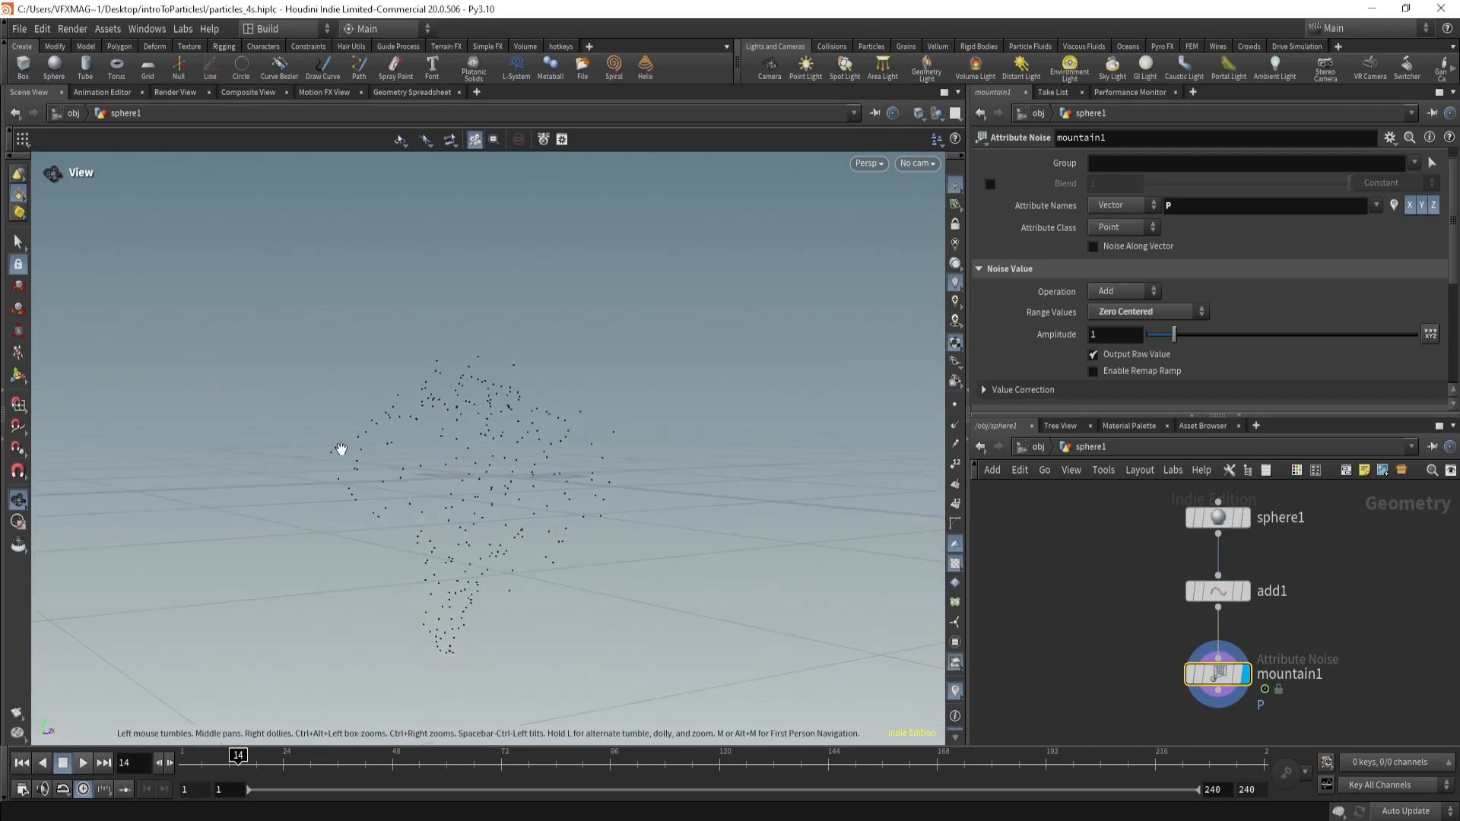
- Delete the Add and Mountain nodes, keeping only the sphere
middle_drag(1146, 632, 1115, 615)
drag(1077, 546, 1287, 723)
key(Delete)
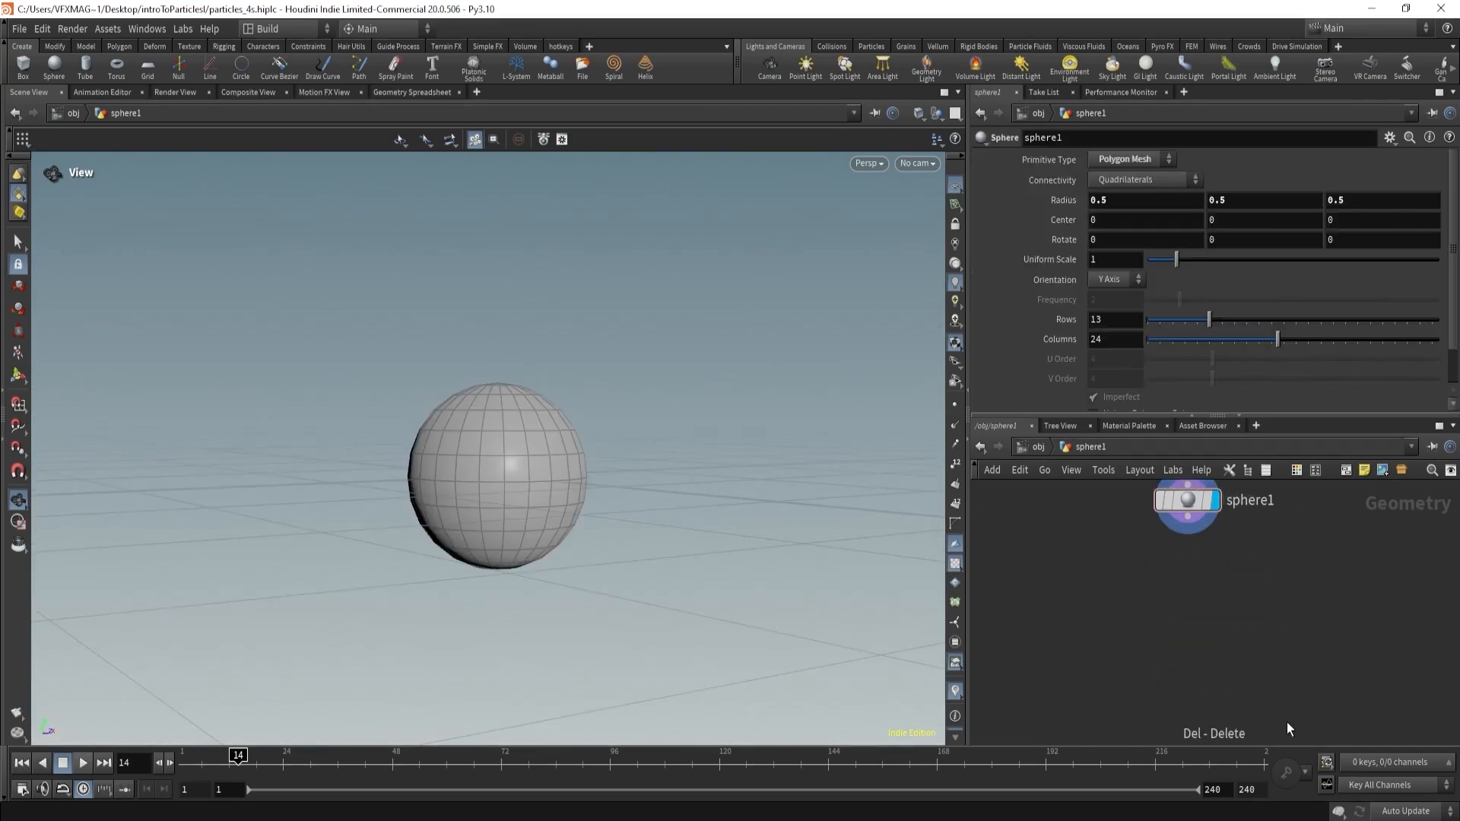
- Add a POP Network node, wire the sphere into its first input and display its particles
key(Tab)
text(po)
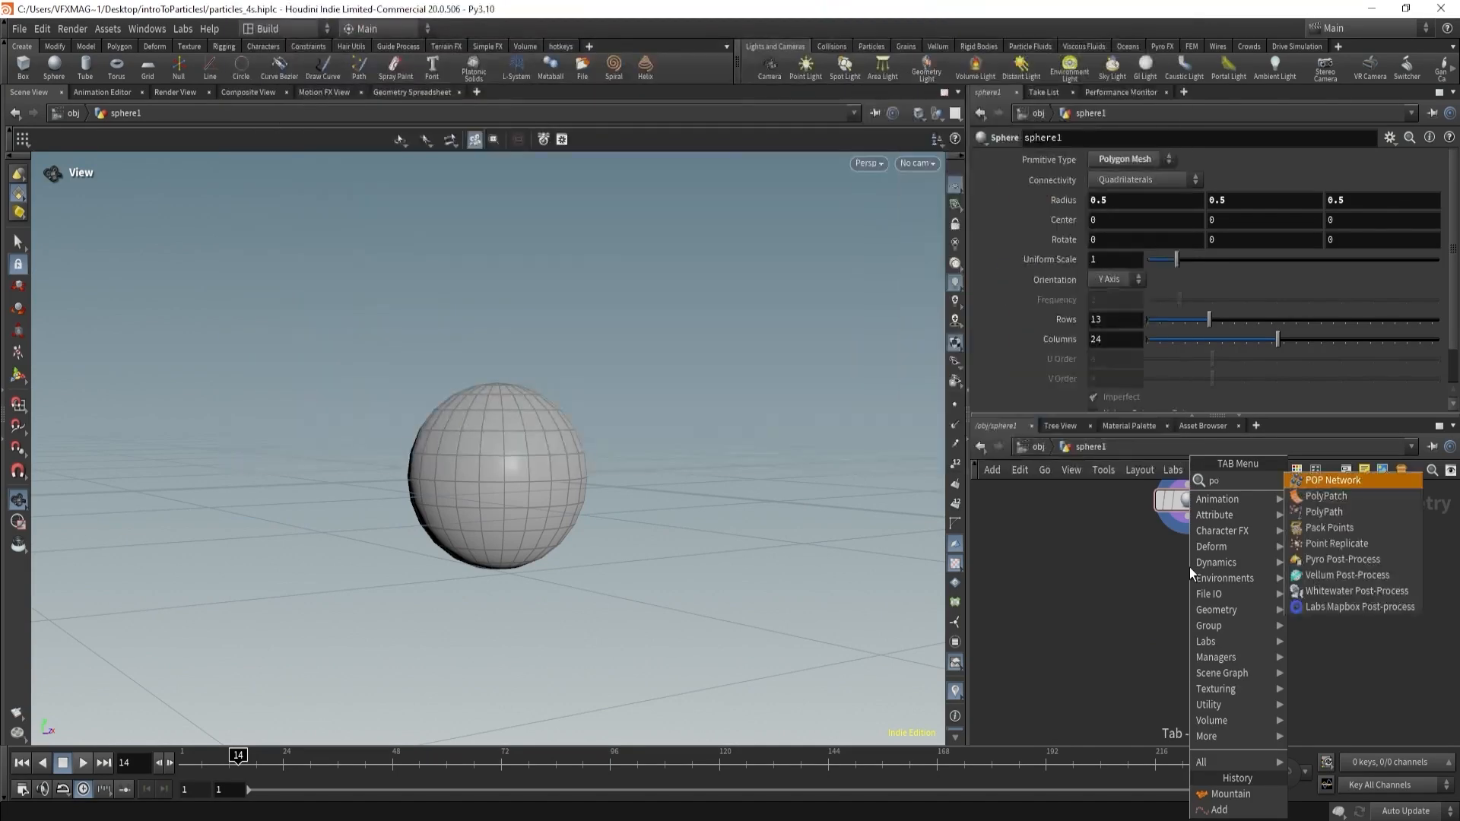
text(pnetw)
key(Return)
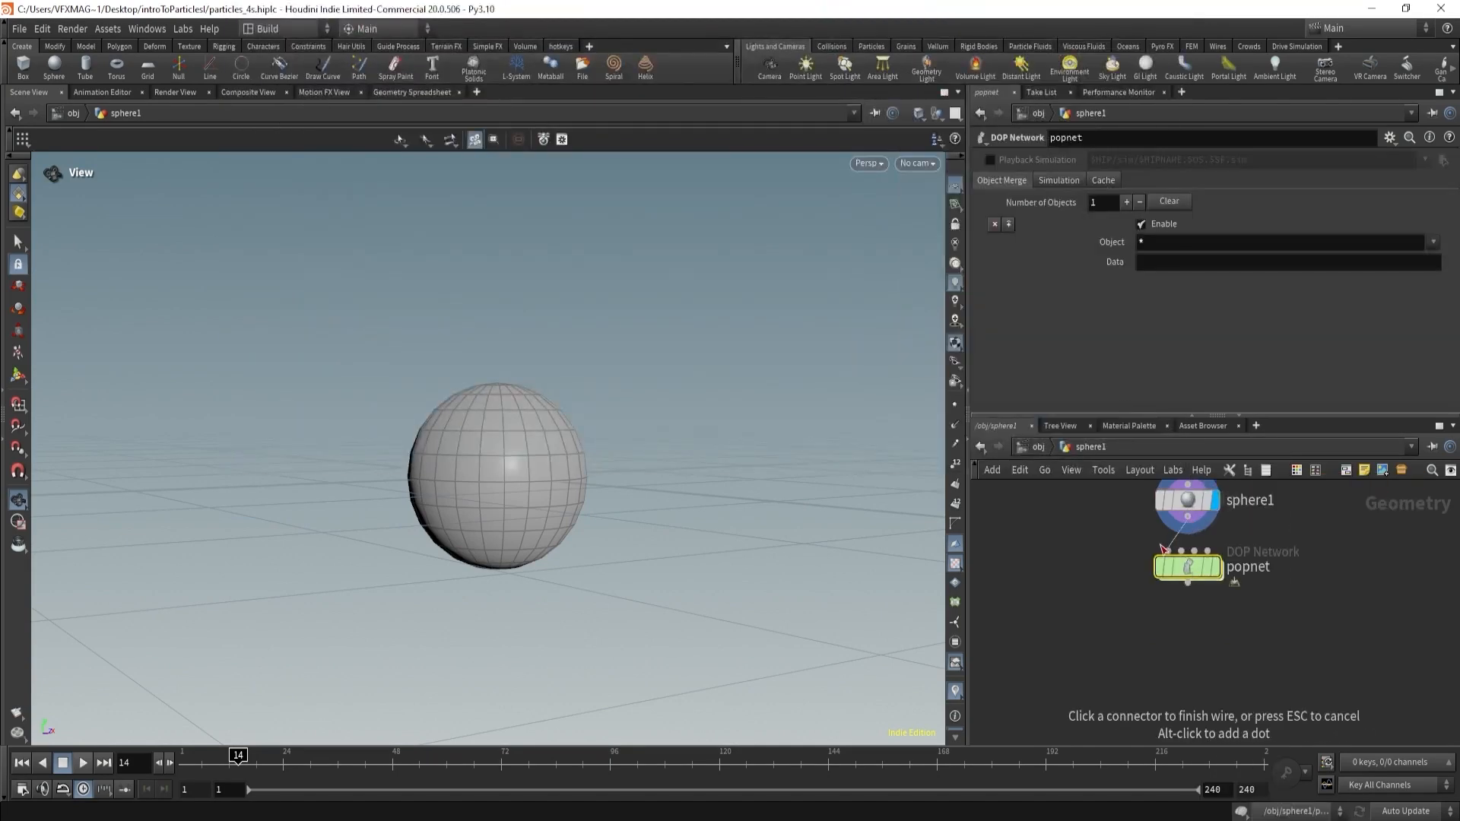
click(1216, 572)
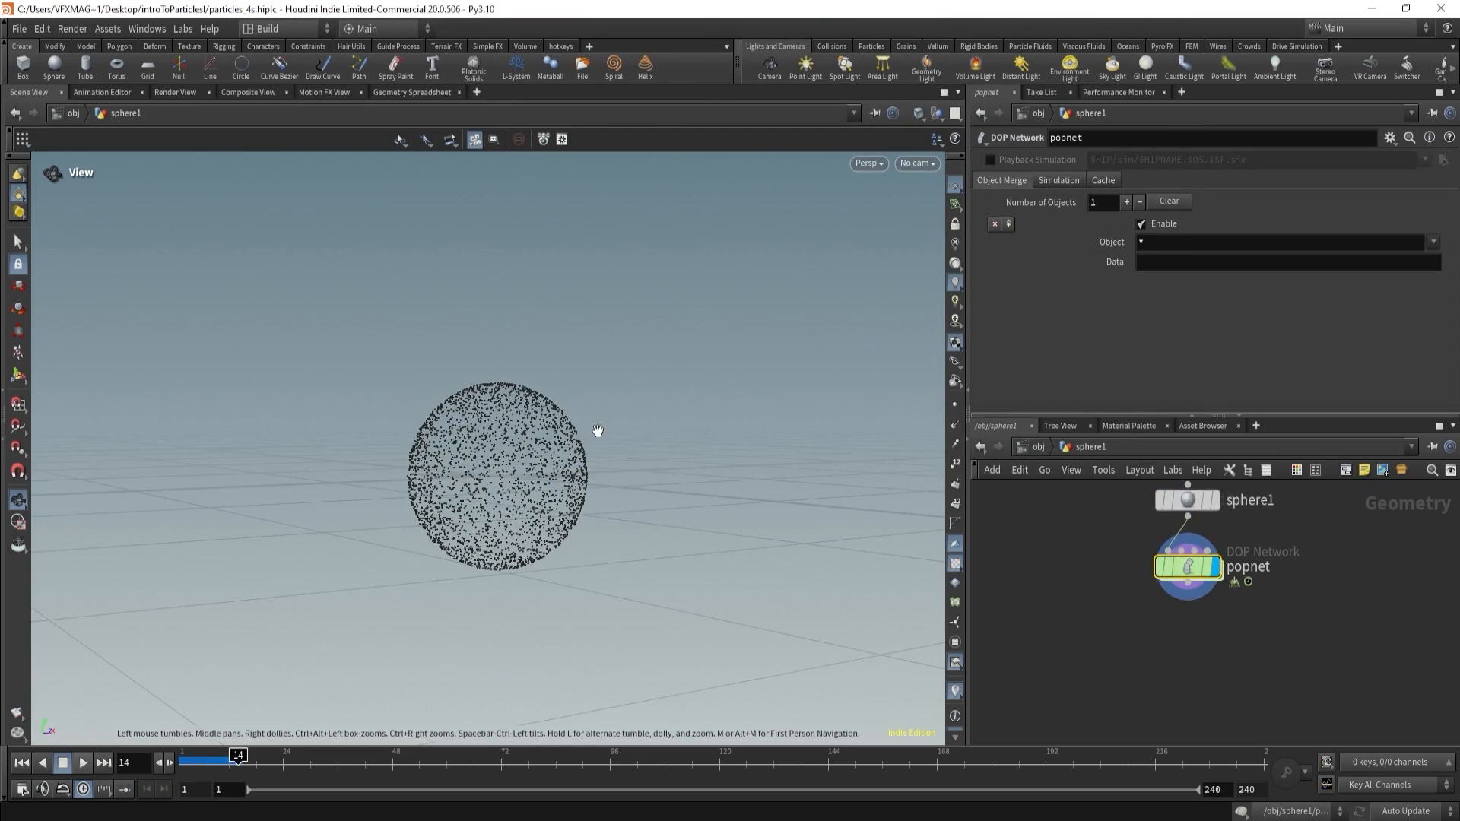
drag(598, 431, 502, 525)
middle_drag(502, 524, 544, 624)
right_drag(544, 624, 398, 573)
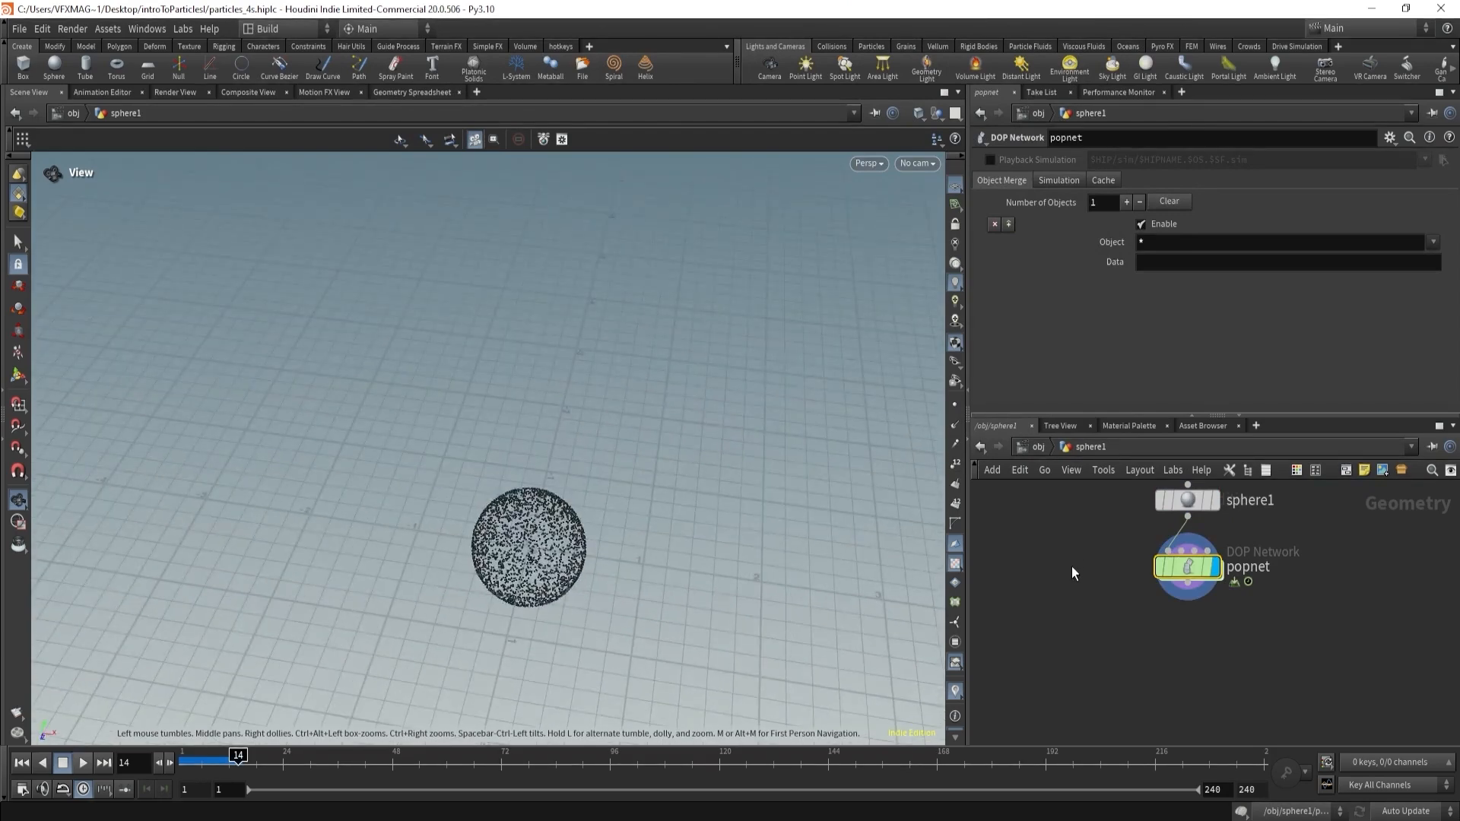
- Branch an Add node off the sphere, display it and enable Delete Geometry But Keep the Points
key(Tab)
text(add)
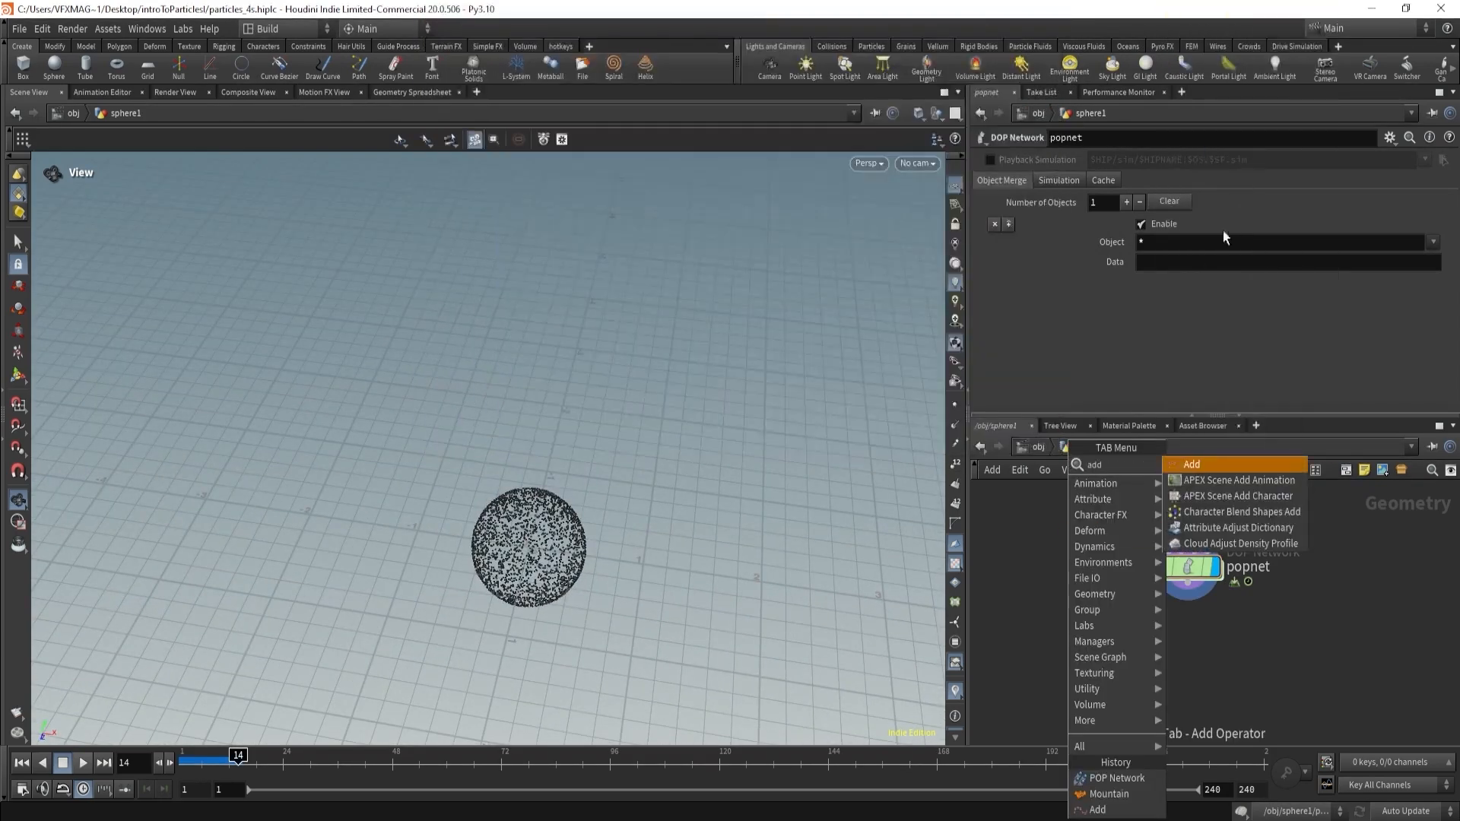
click(1192, 463)
click(1076, 568)
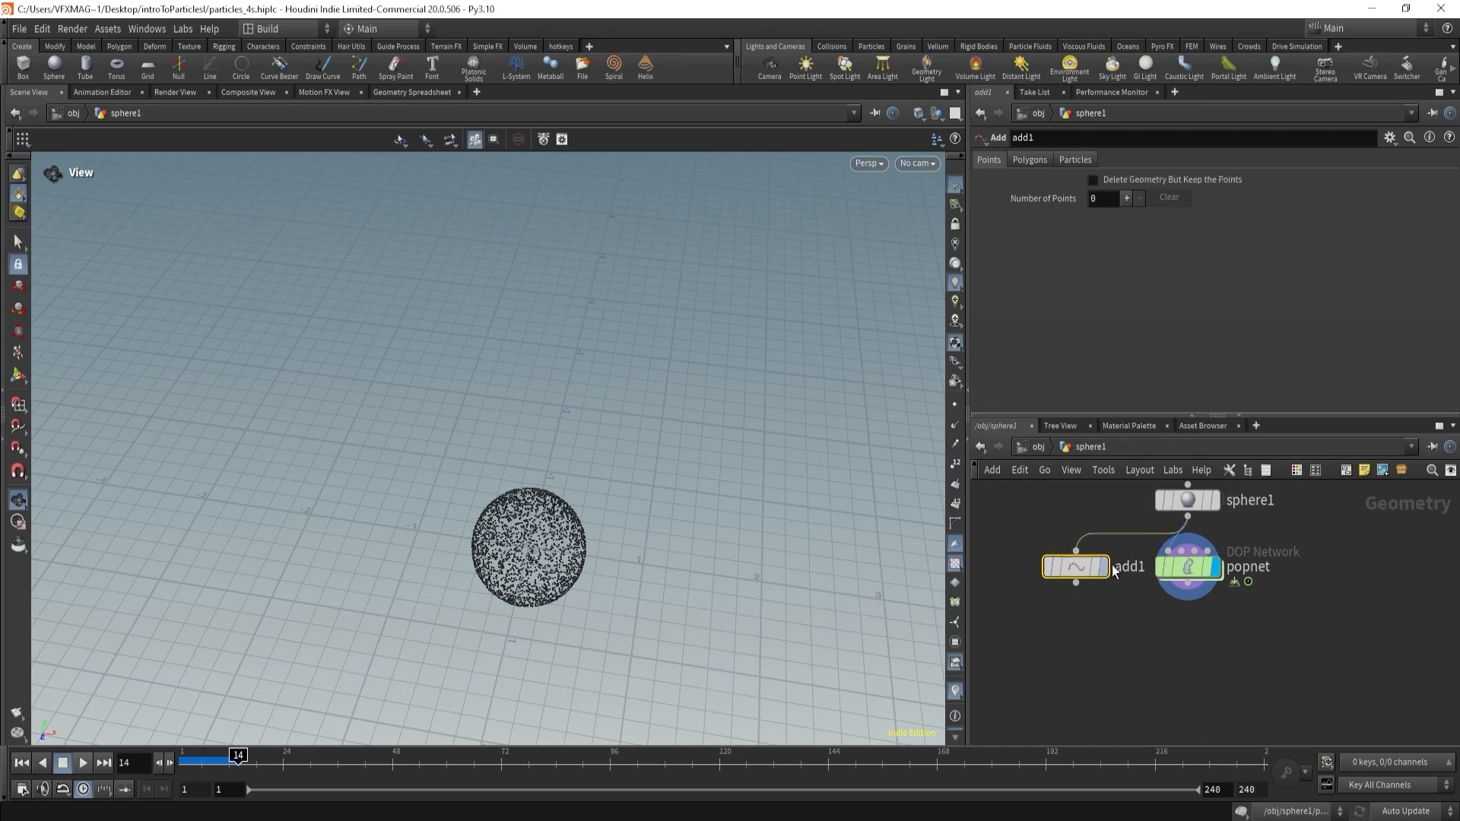
click(1103, 567)
click(1094, 181)
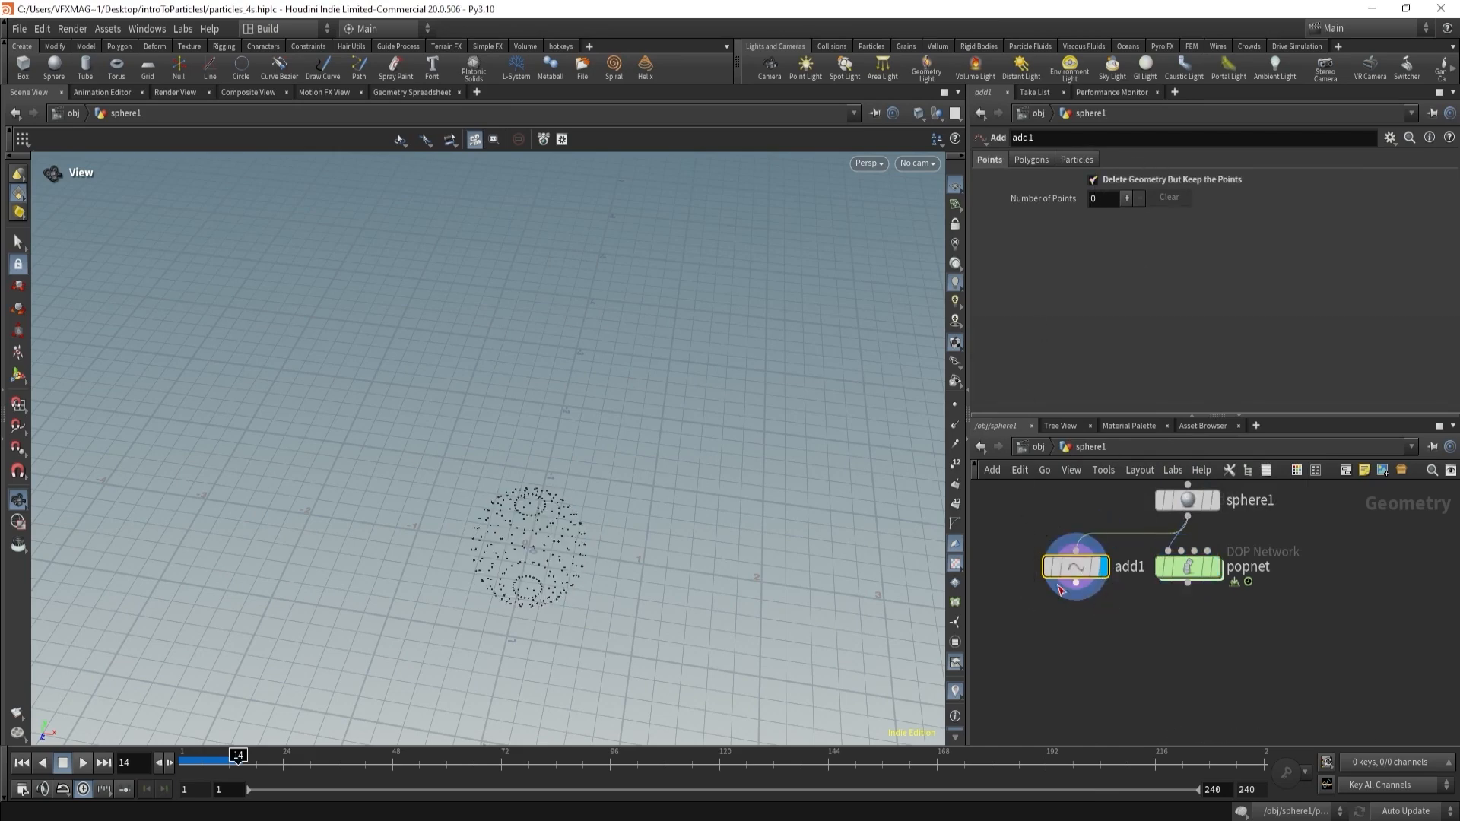
- Display the POP Network again to inspect its node info, and delete the Add node
click(1169, 597)
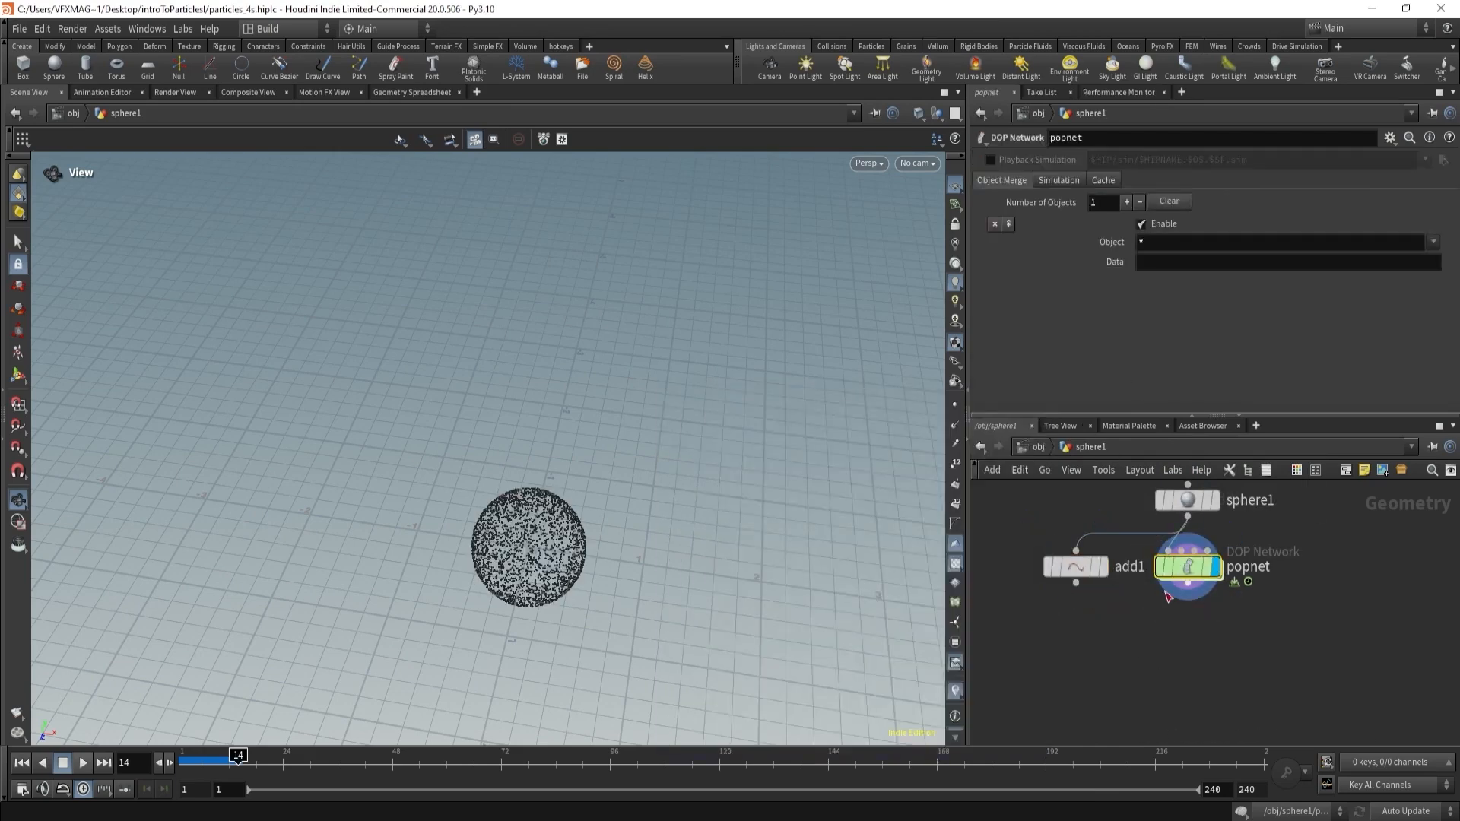
middle_click(1183, 569)
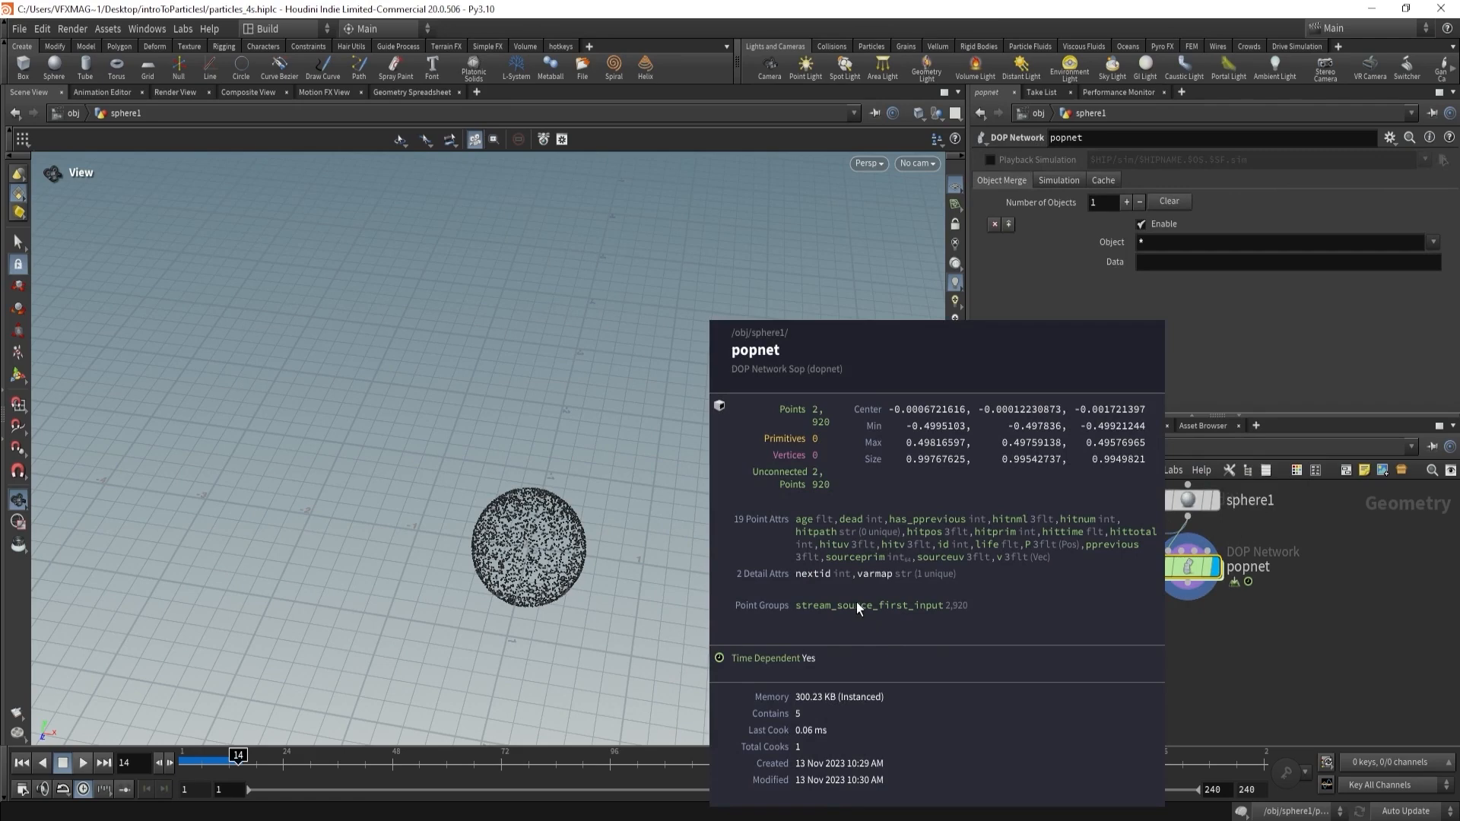
middle_drag(858, 606, 943, 622)
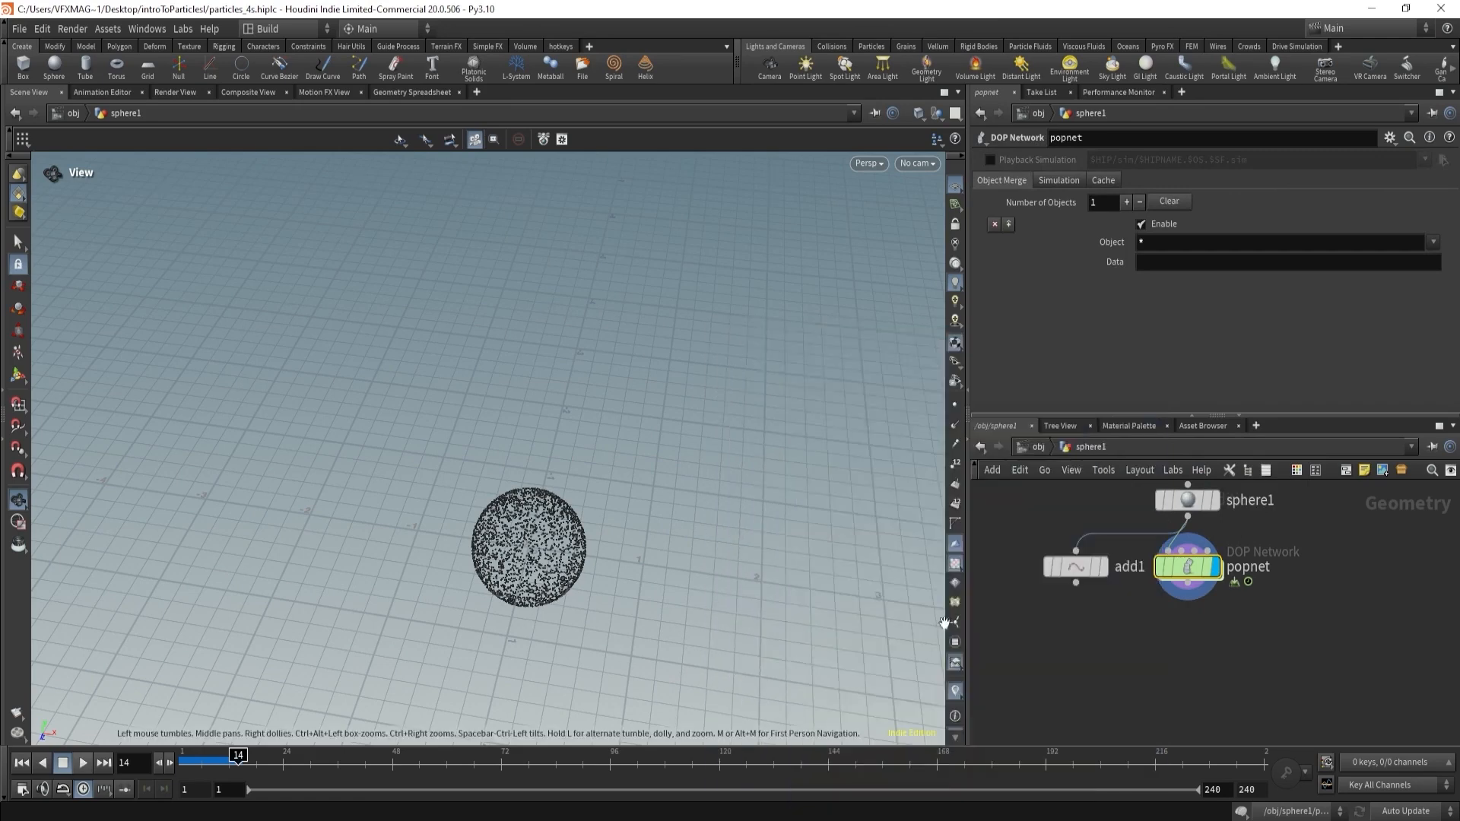
drag(1029, 532, 1102, 618)
key(Delete)
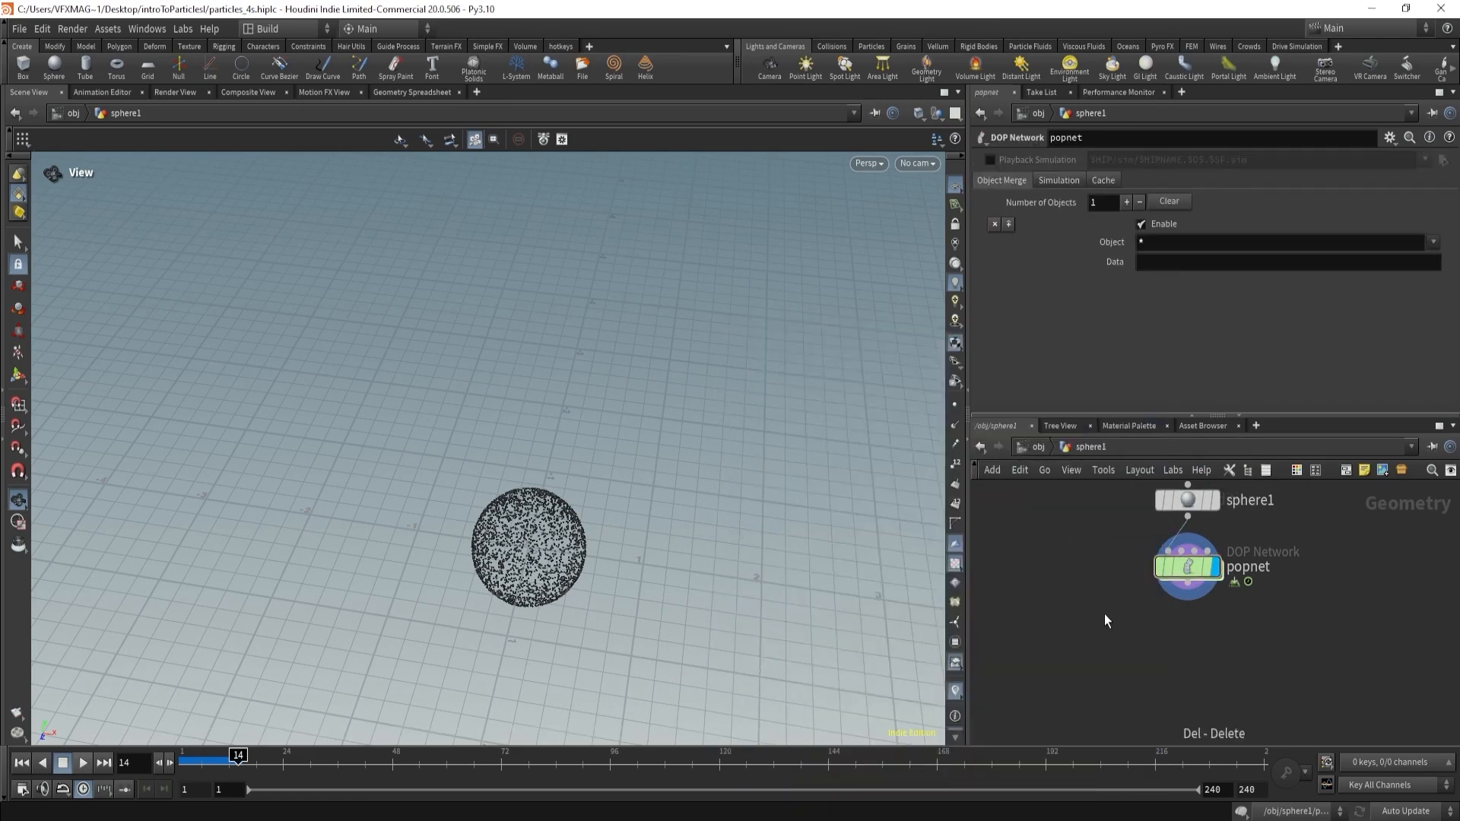
- Go inside the POP Network, show the POP Source's parameters and play the simulation to examine the particle emission
double_click(1186, 569)
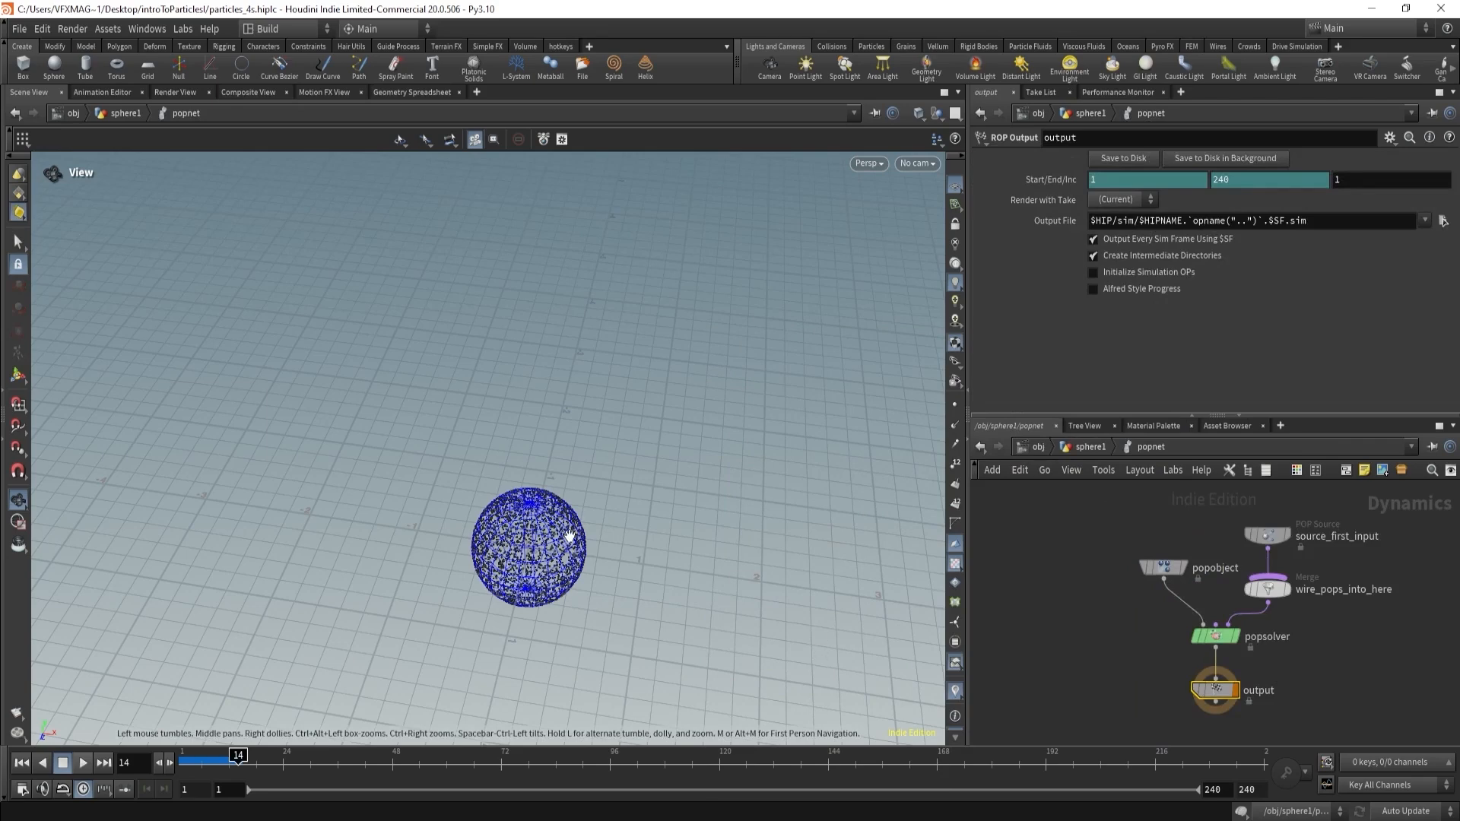
drag(611, 404, 692, 475)
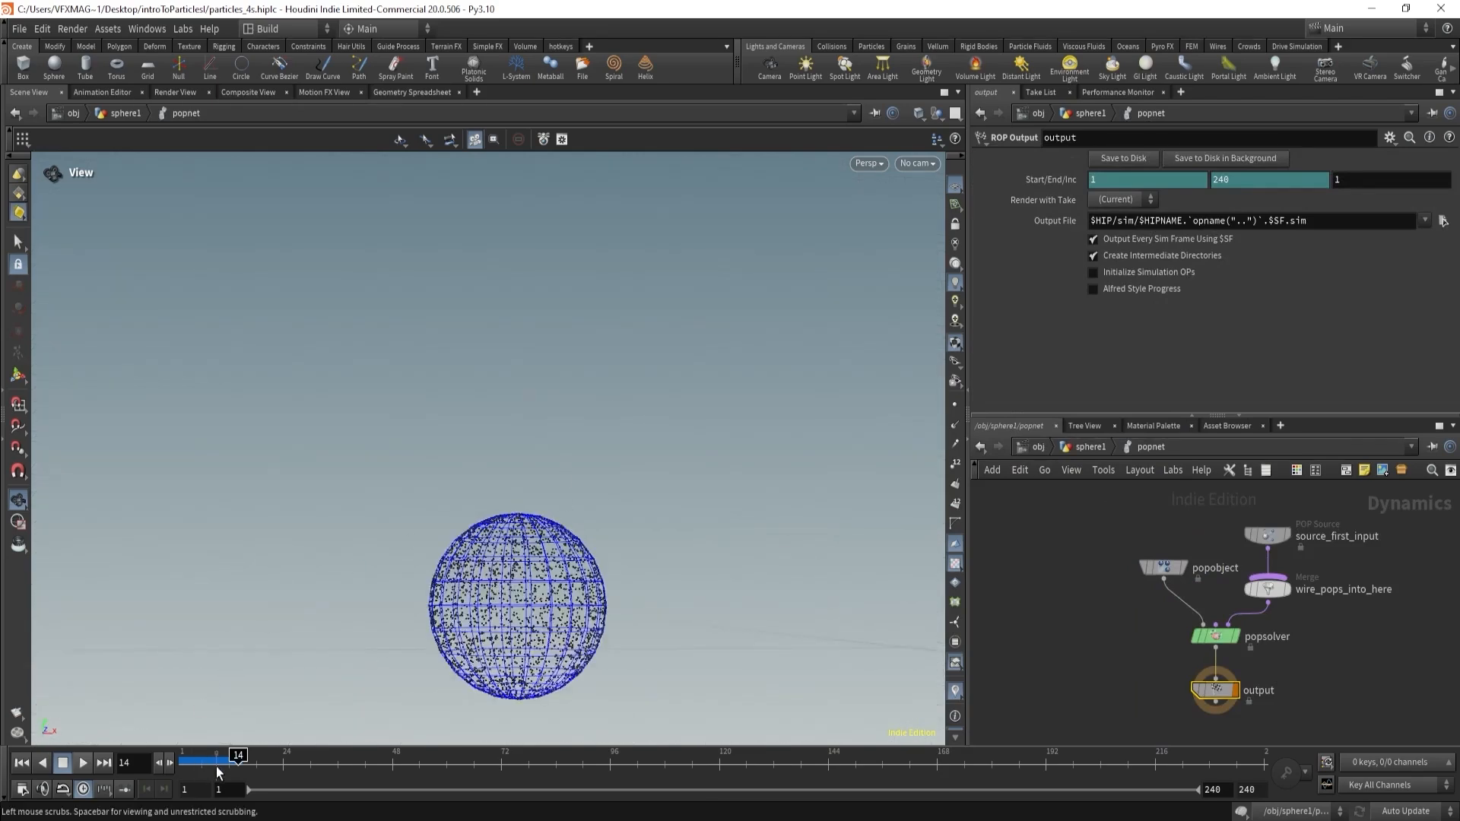
drag(217, 766, 159, 759)
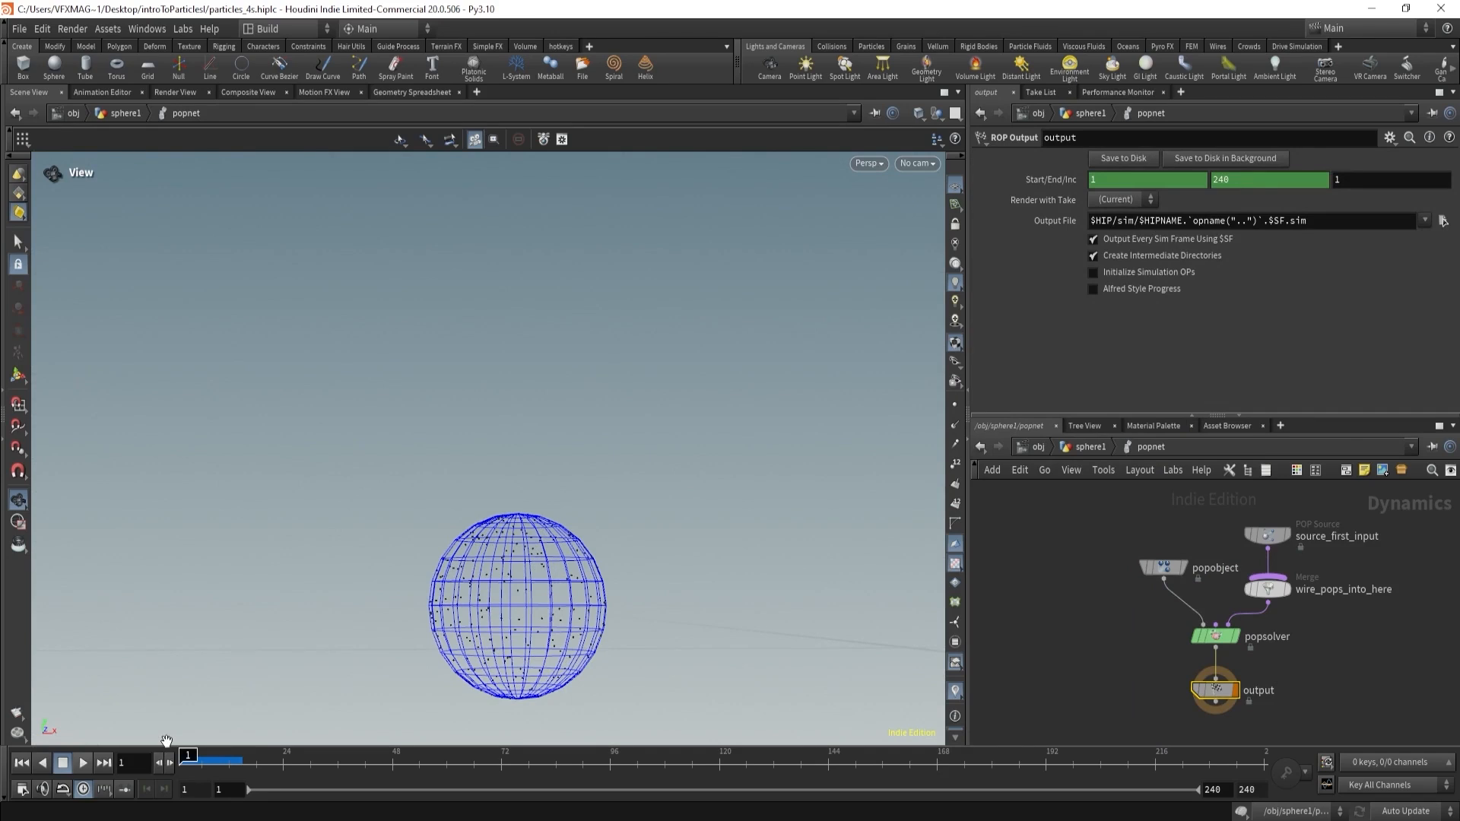
click(1267, 535)
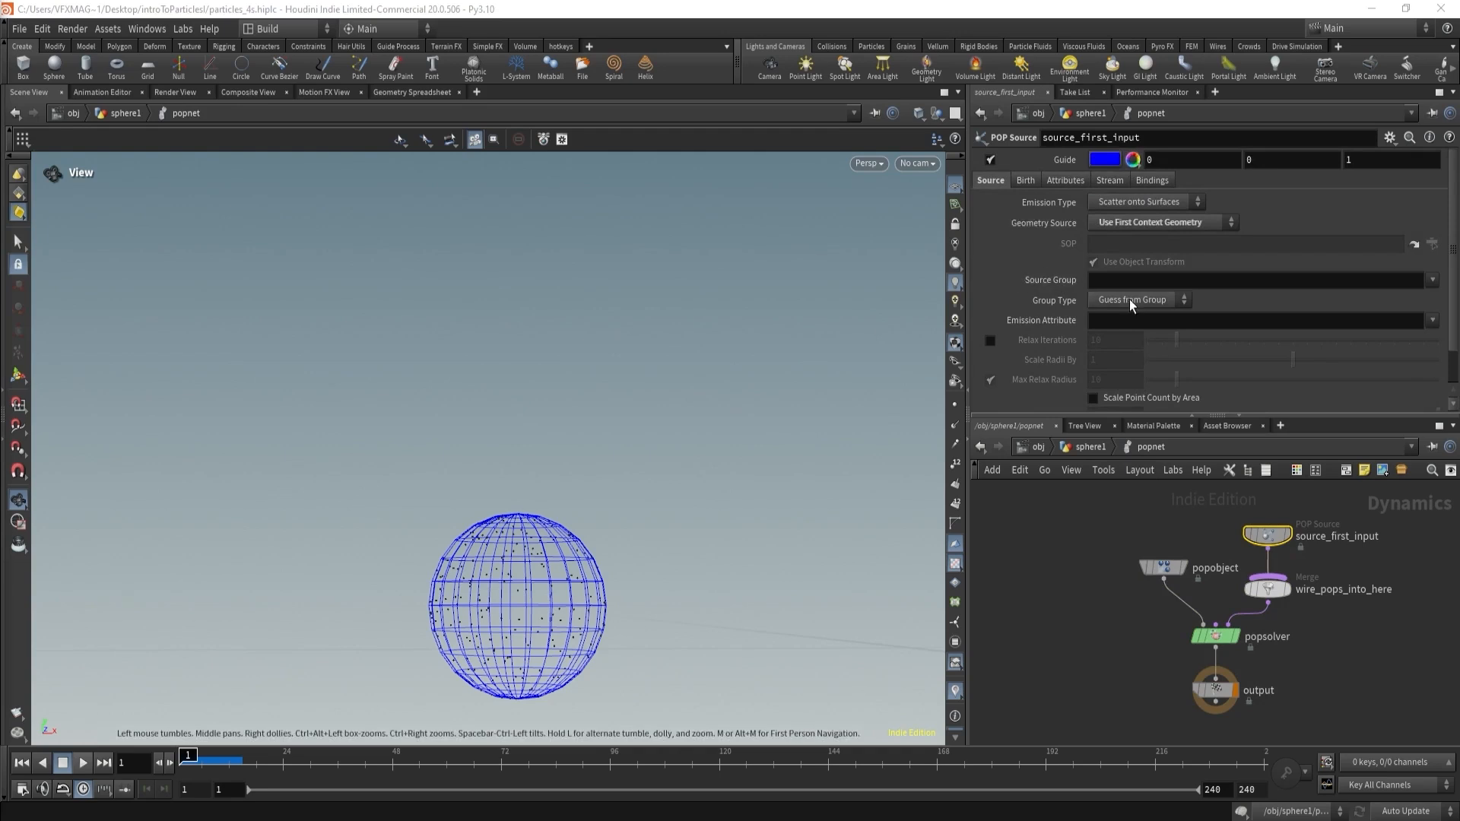
click(83, 763)
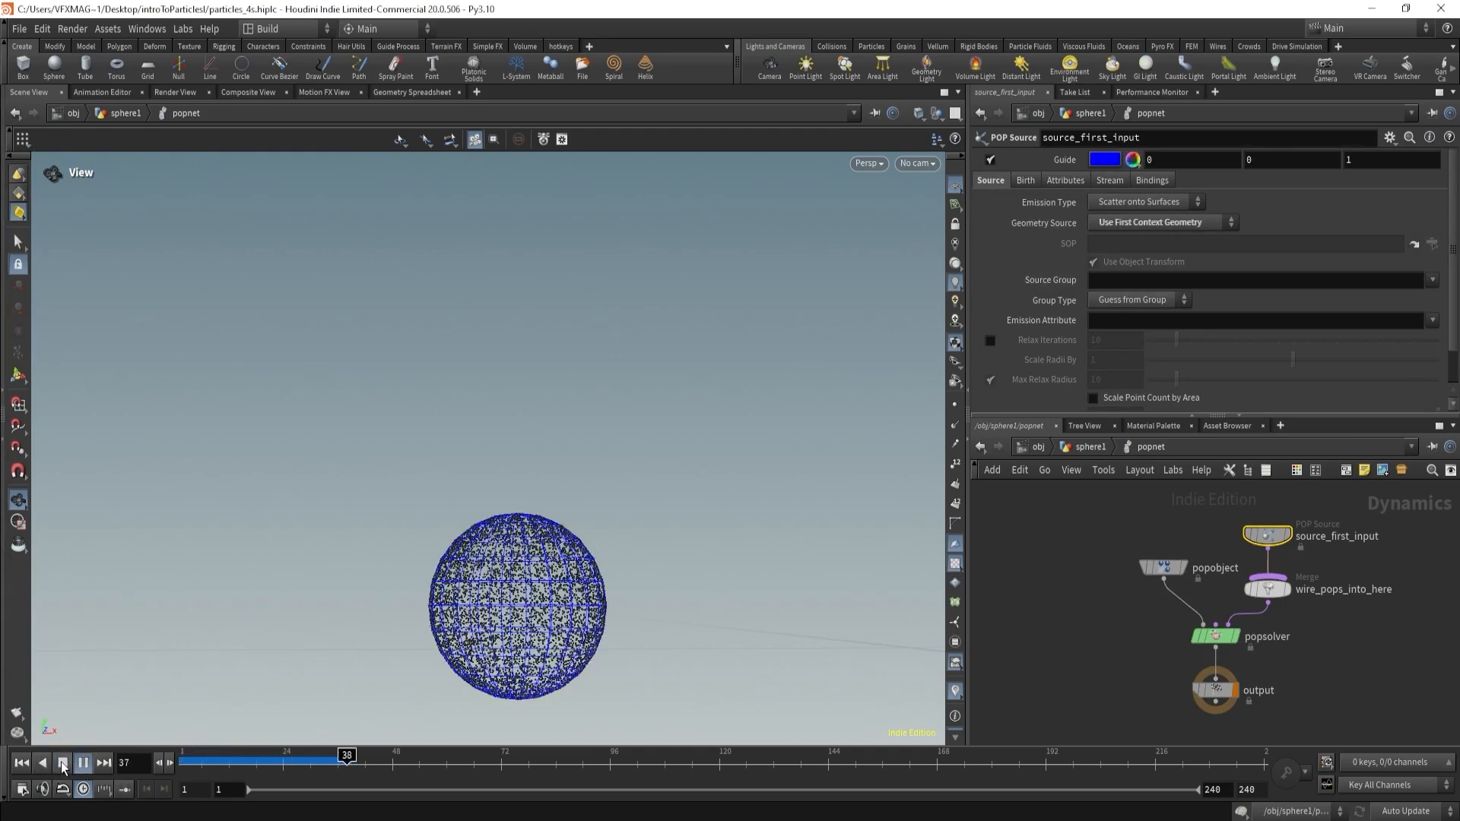
click(64, 762)
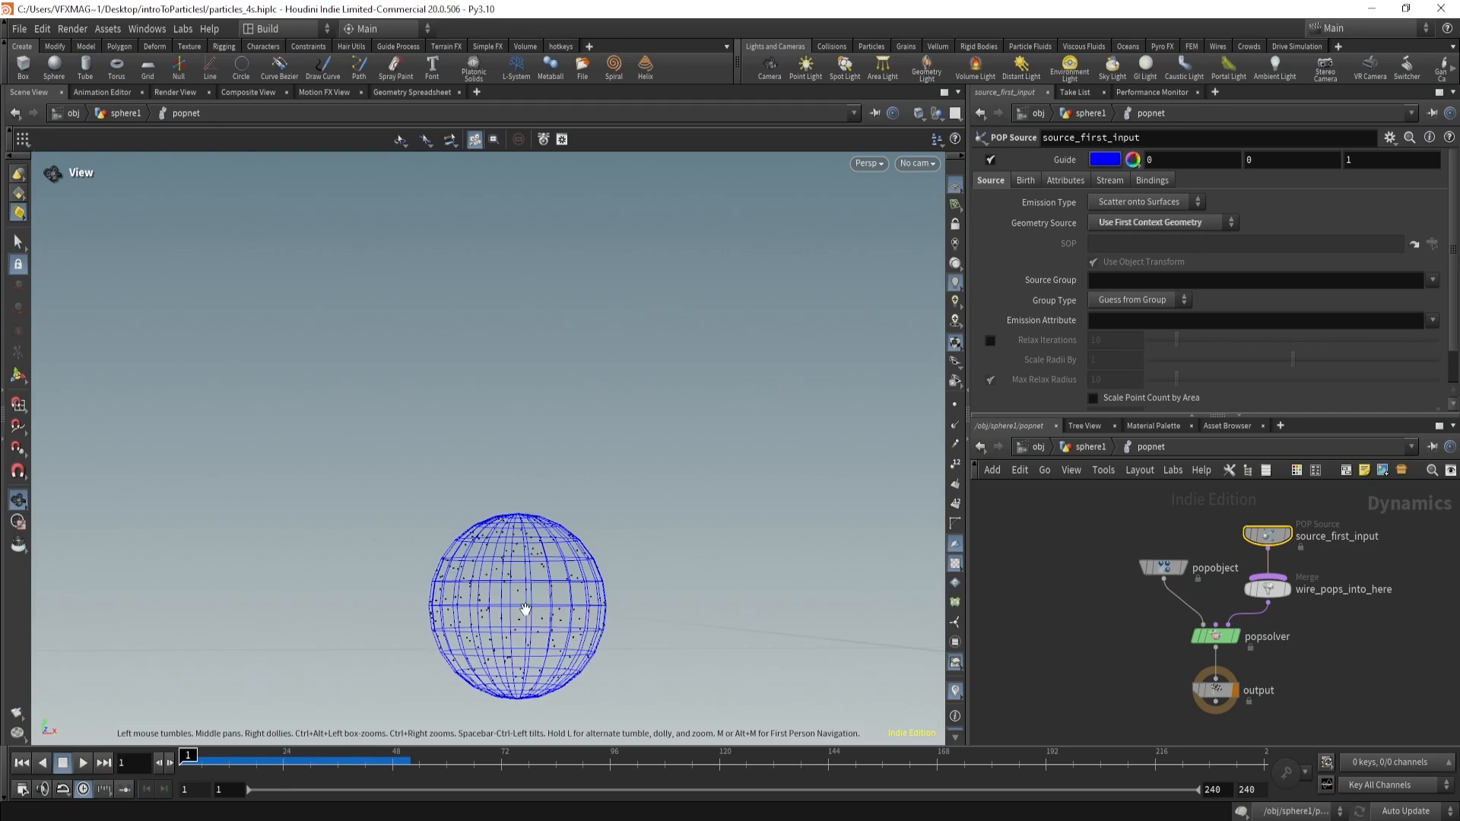
- Return to the sphere's network and insert a Point Velocity node between the sphere and the POP Network
click(1089, 447)
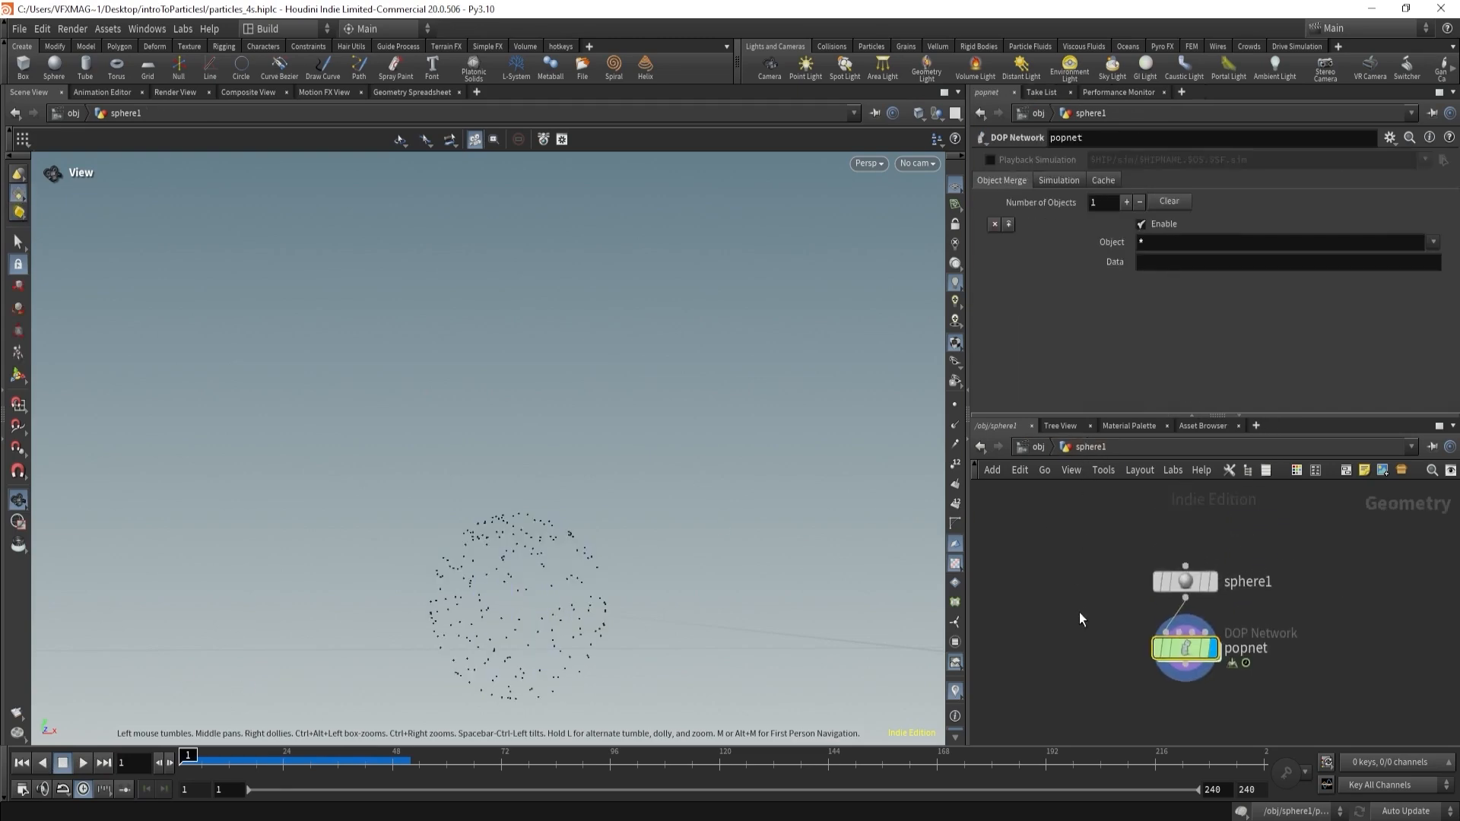
key(Tab)
text(point ve)
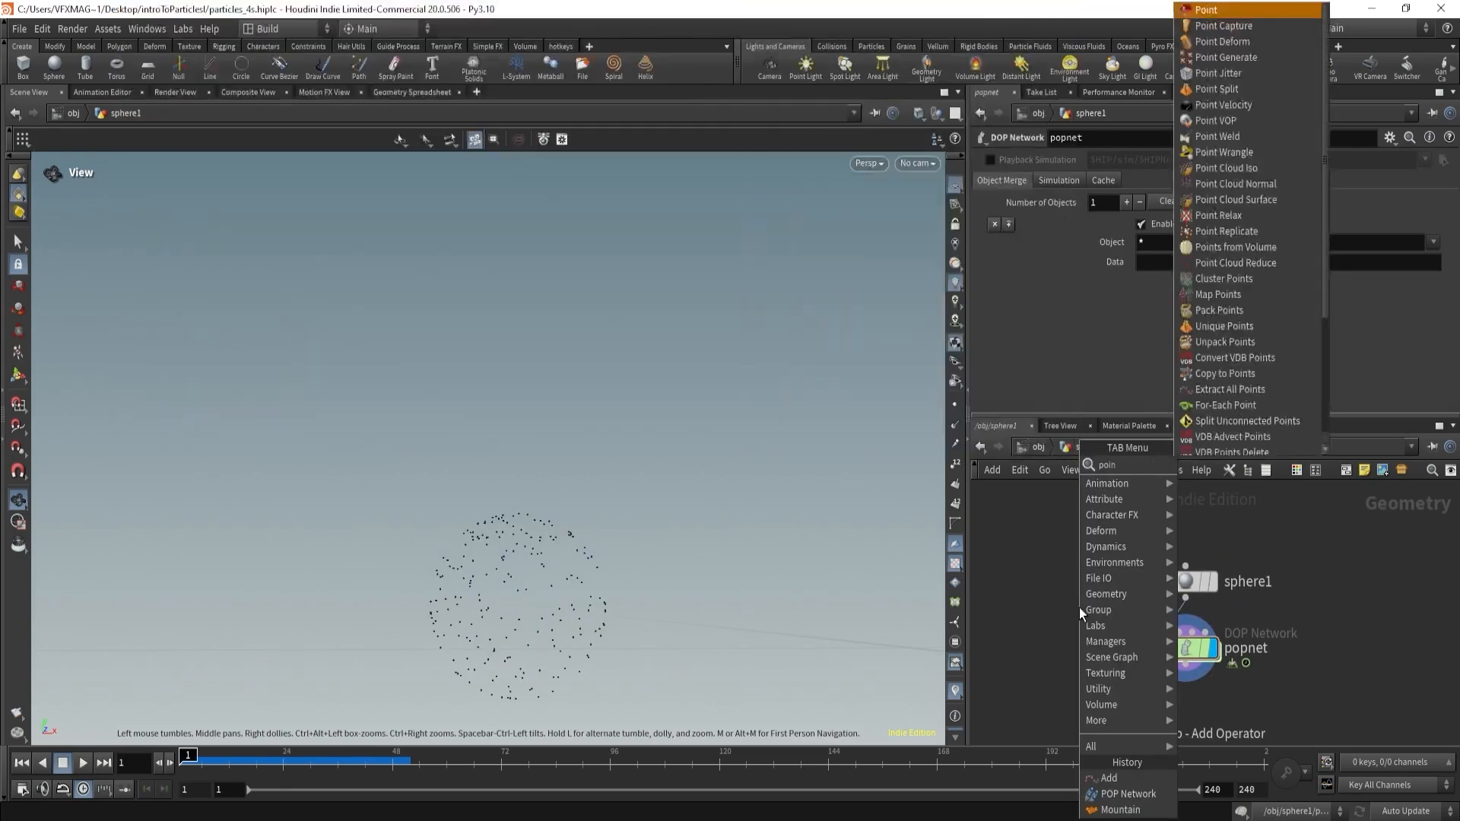
key(Return)
key(Return)
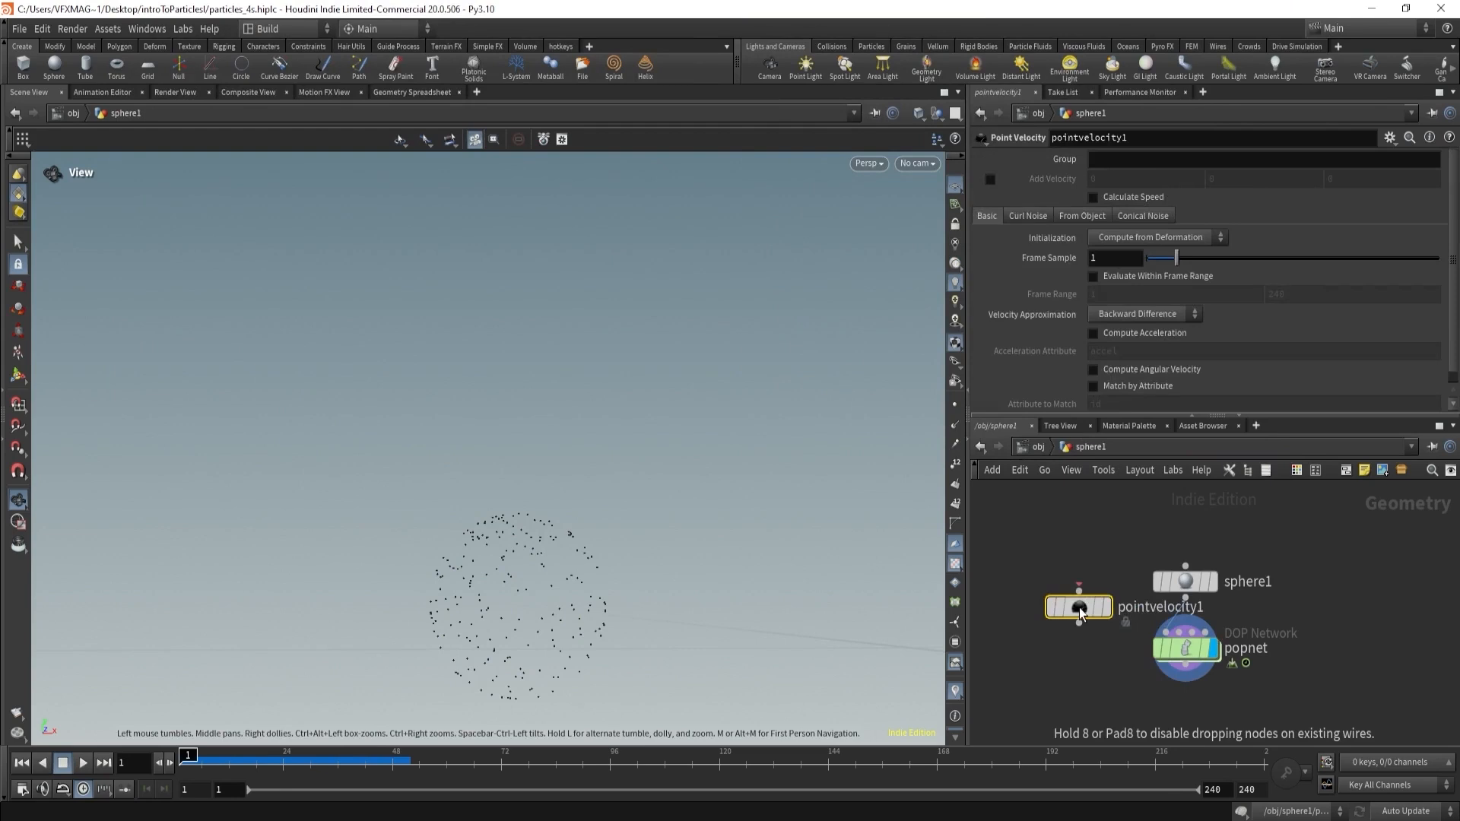
drag(1079, 608, 1174, 631)
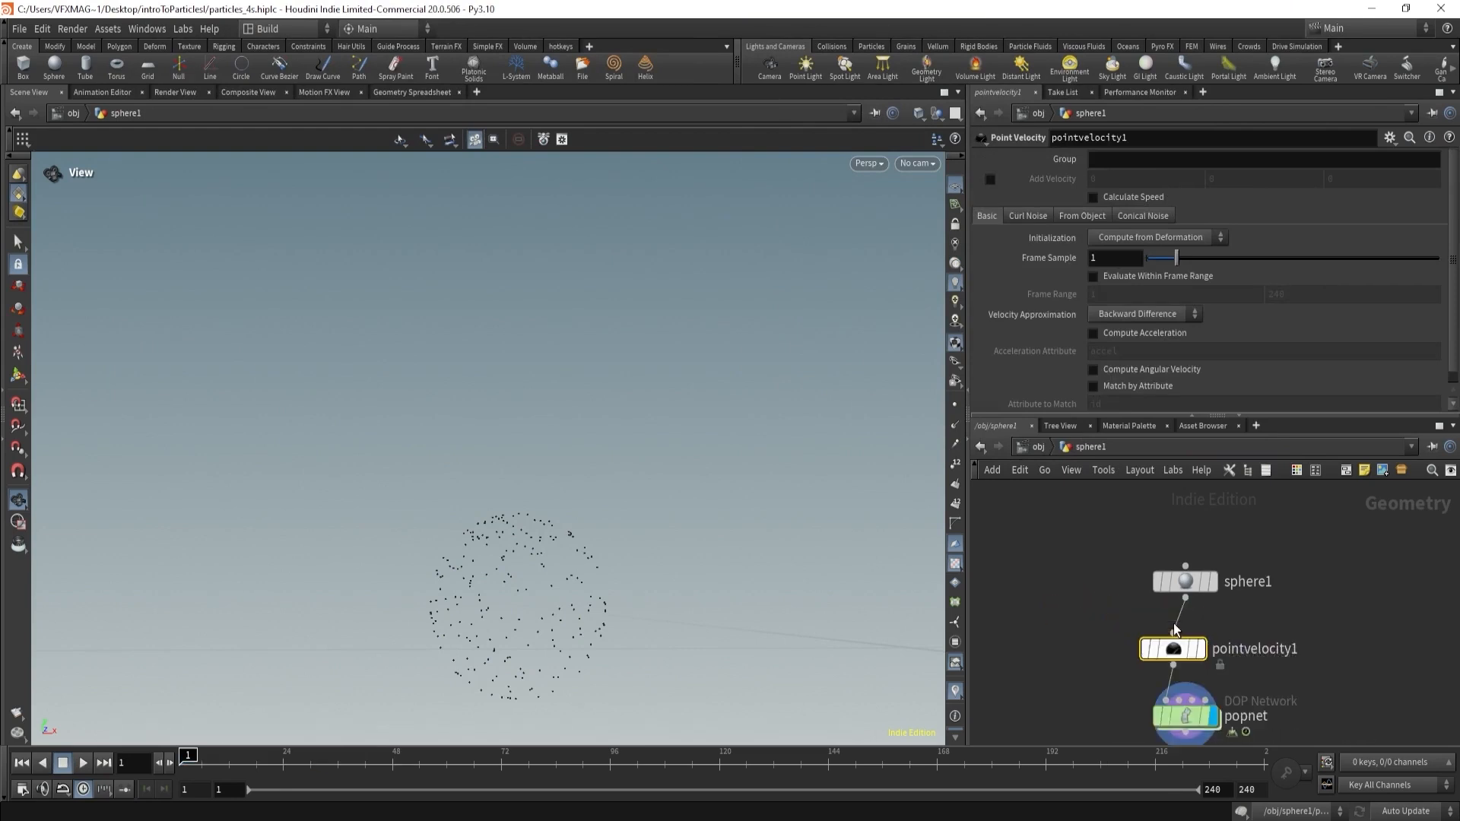
- Set the Point Velocity initialization to Set to Value with a Y default value of 1
click(1130, 238)
click(1110, 283)
click(1235, 259)
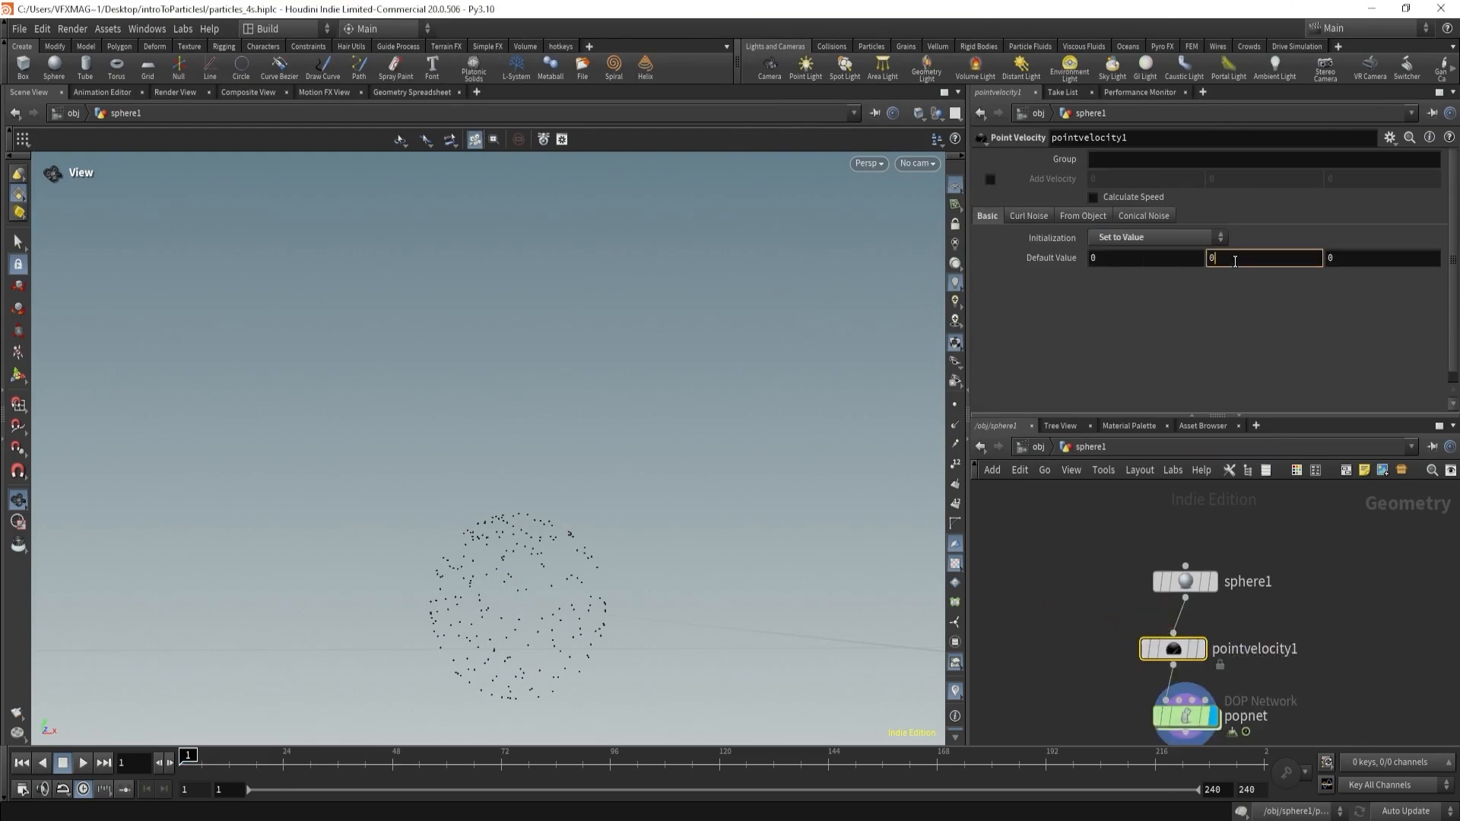
text(1)
key(Return)
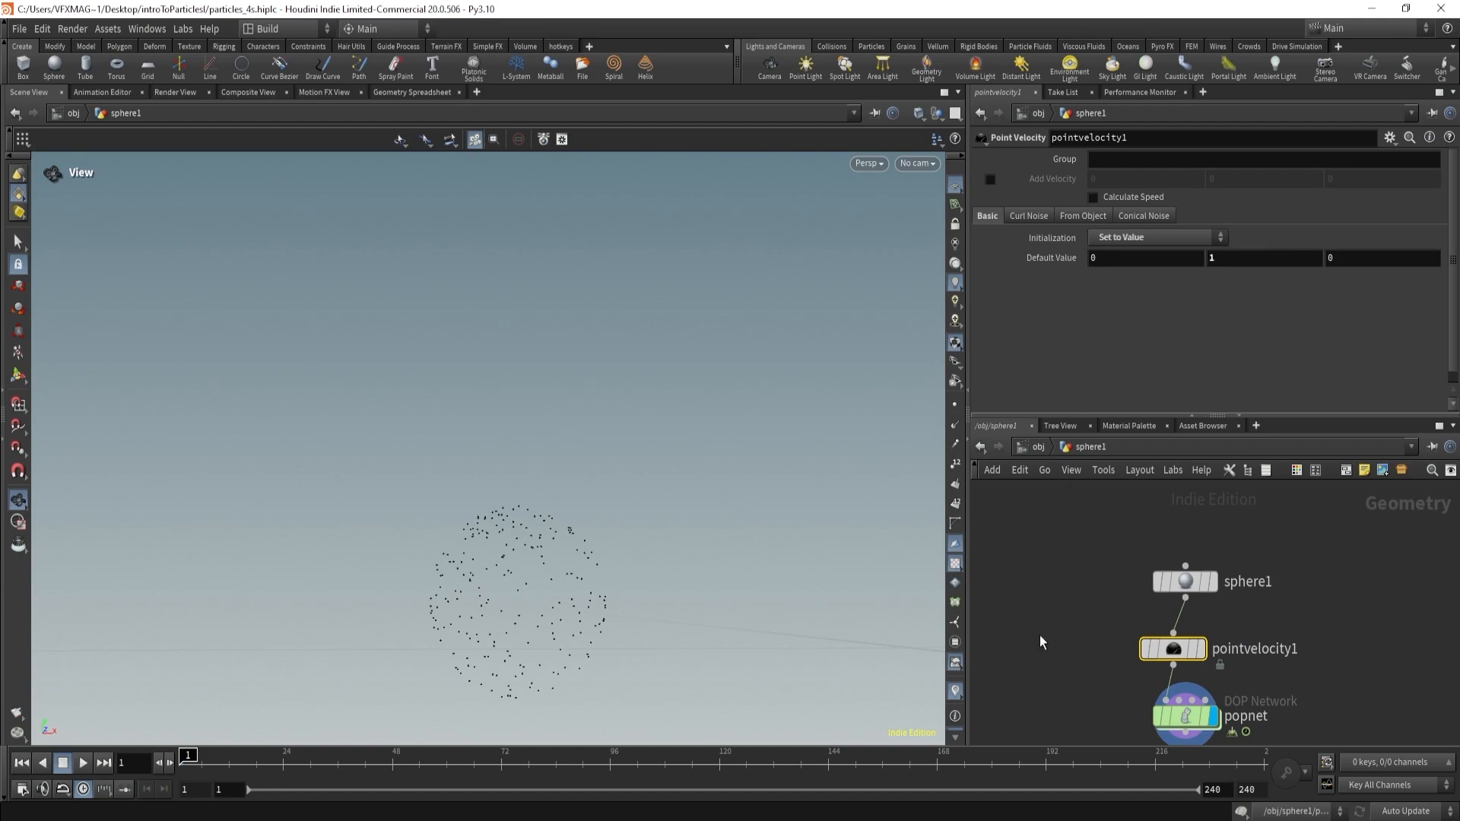
- Go inside the POP Network and play the simulation to examine how the particles travel upward
click(1185, 707)
double_click(1185, 707)
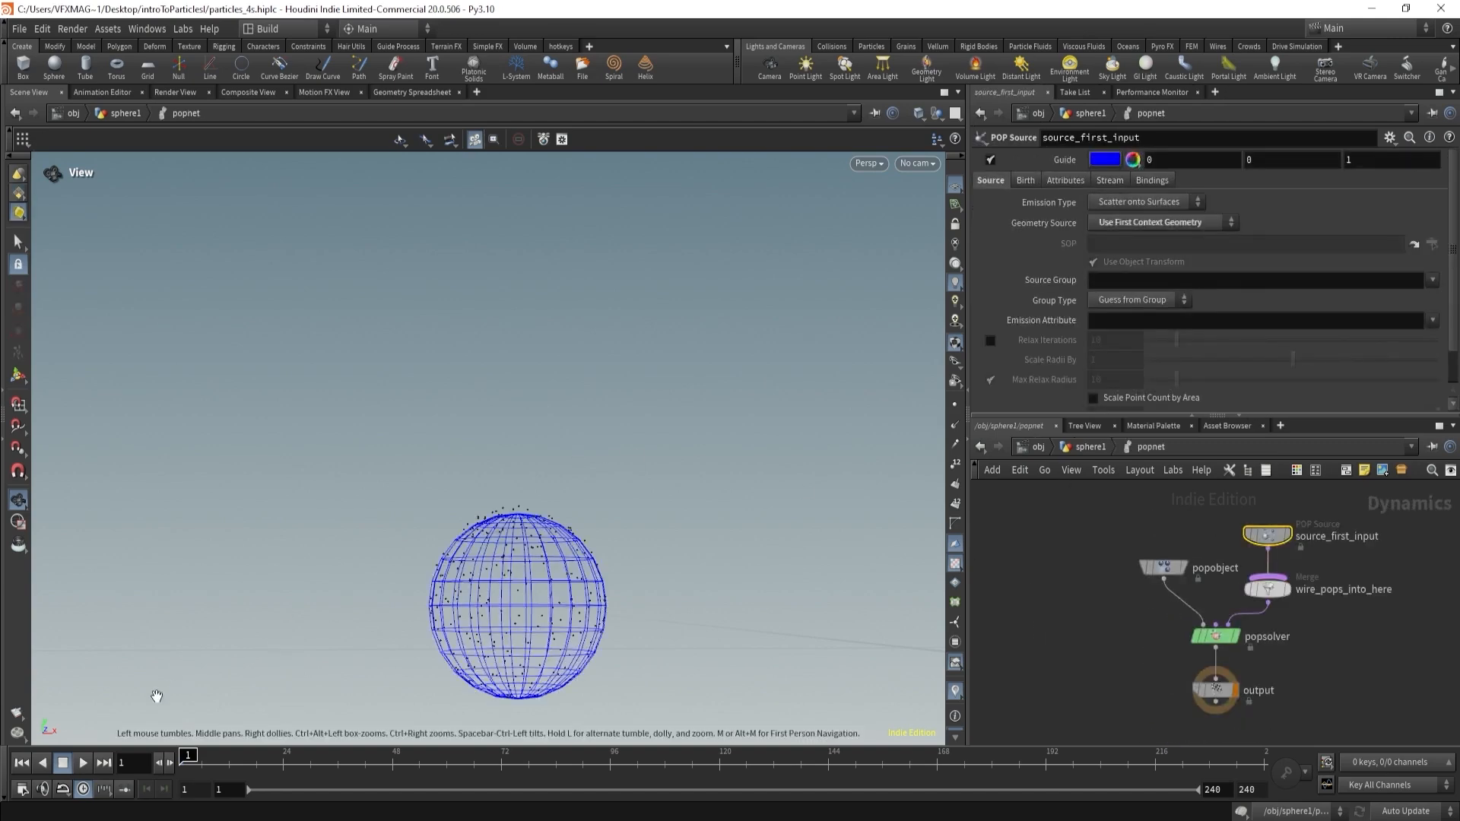
click(83, 764)
scroll(508, 462, down, 4)
drag(365, 487, 390, 510)
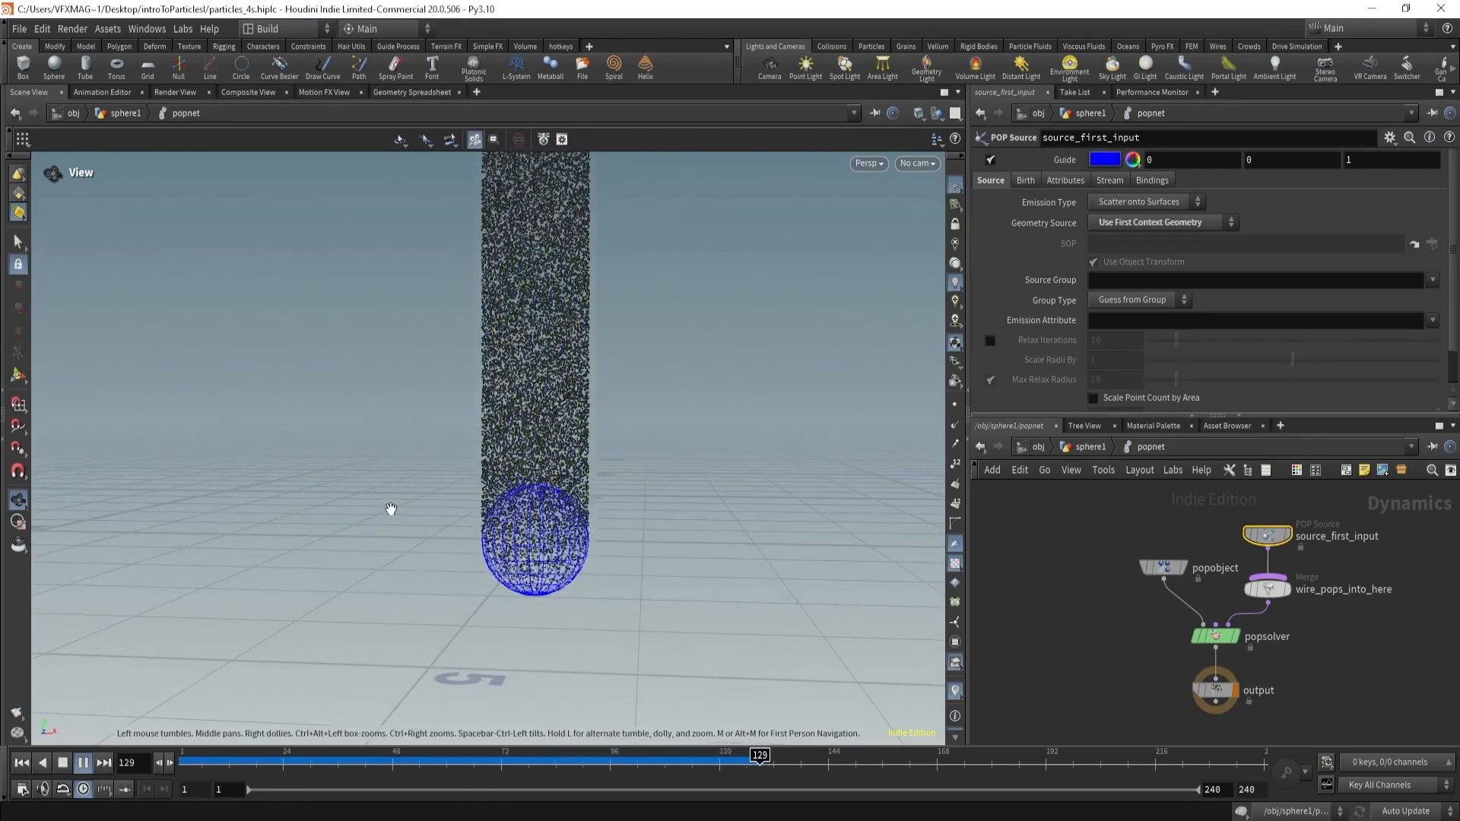
click(63, 763)
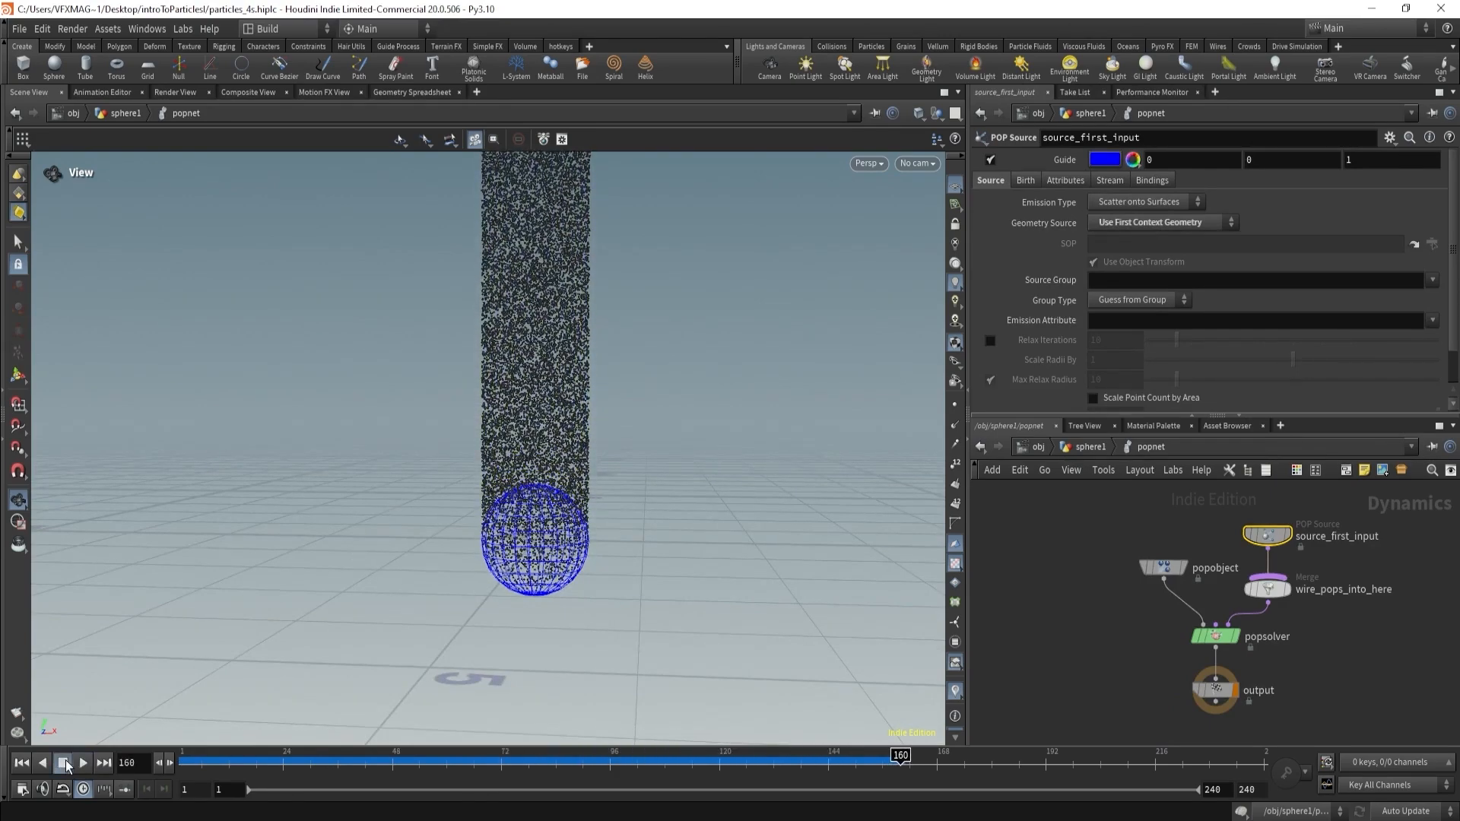
- Switch the viewport to the Front view and rewind the timeline to frame 1
key(space)
drag(401, 427, 419, 398)
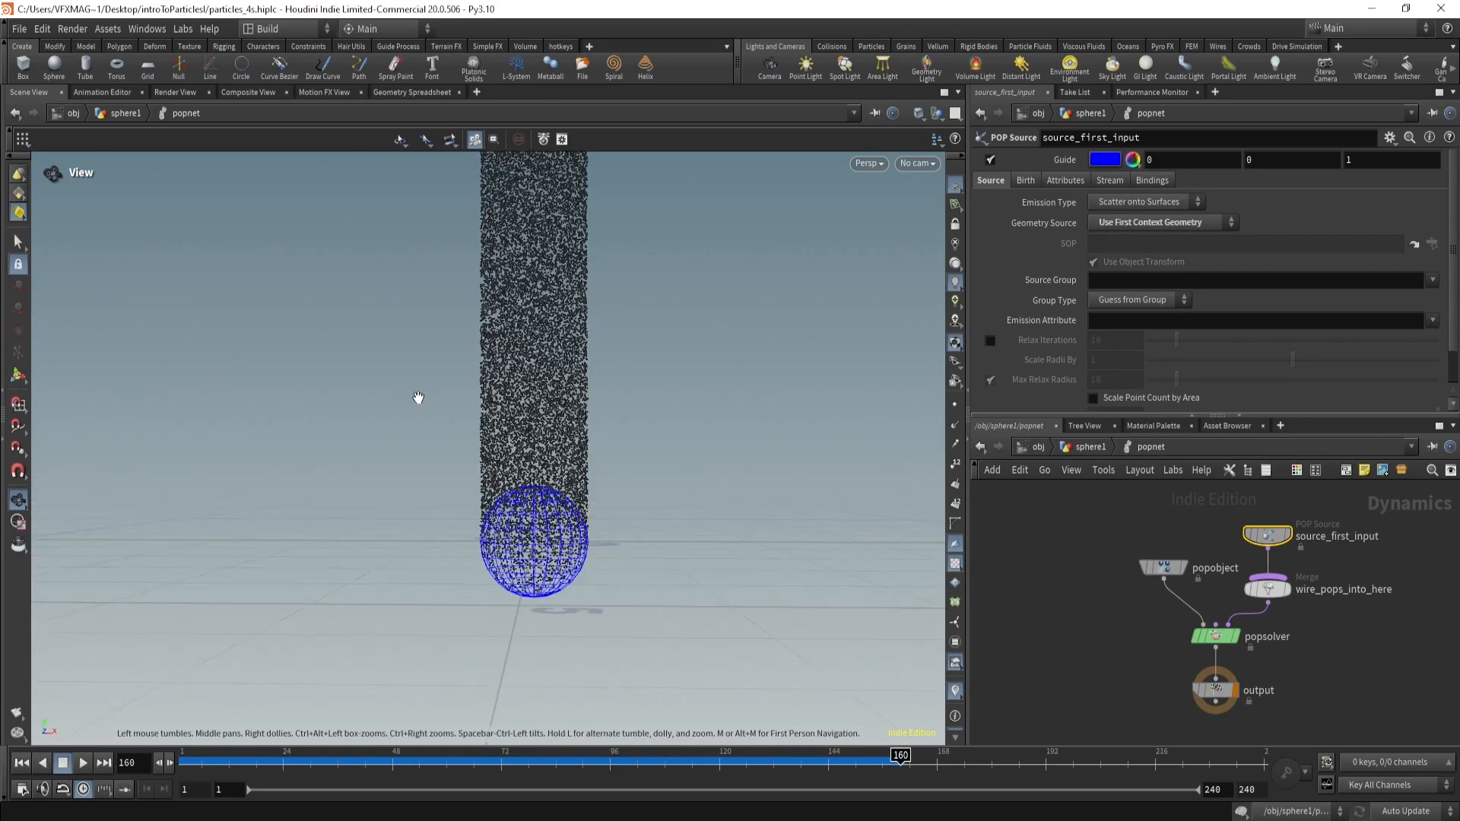
click(868, 164)
mouse_move(887, 199)
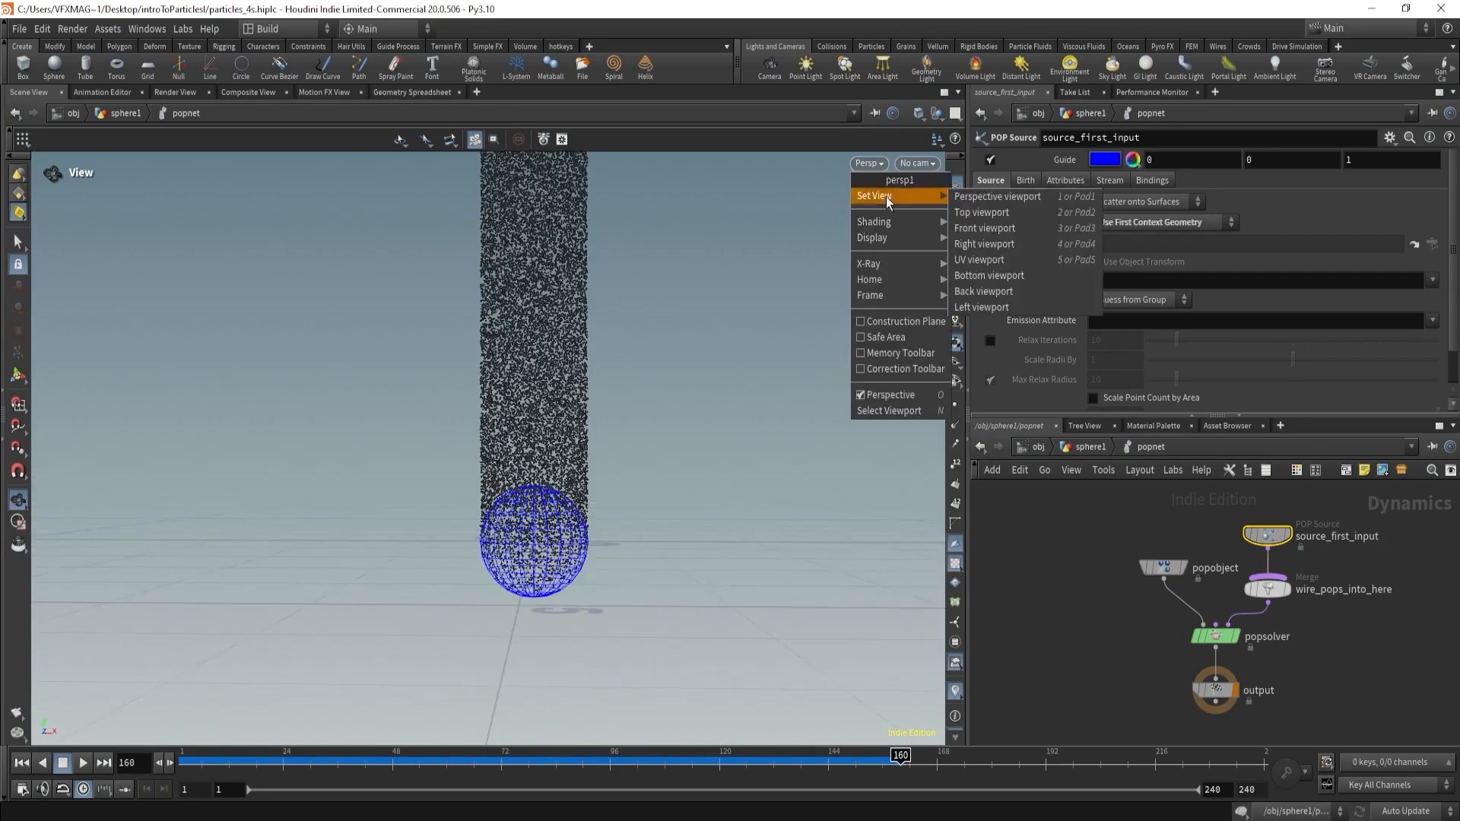
click(987, 228)
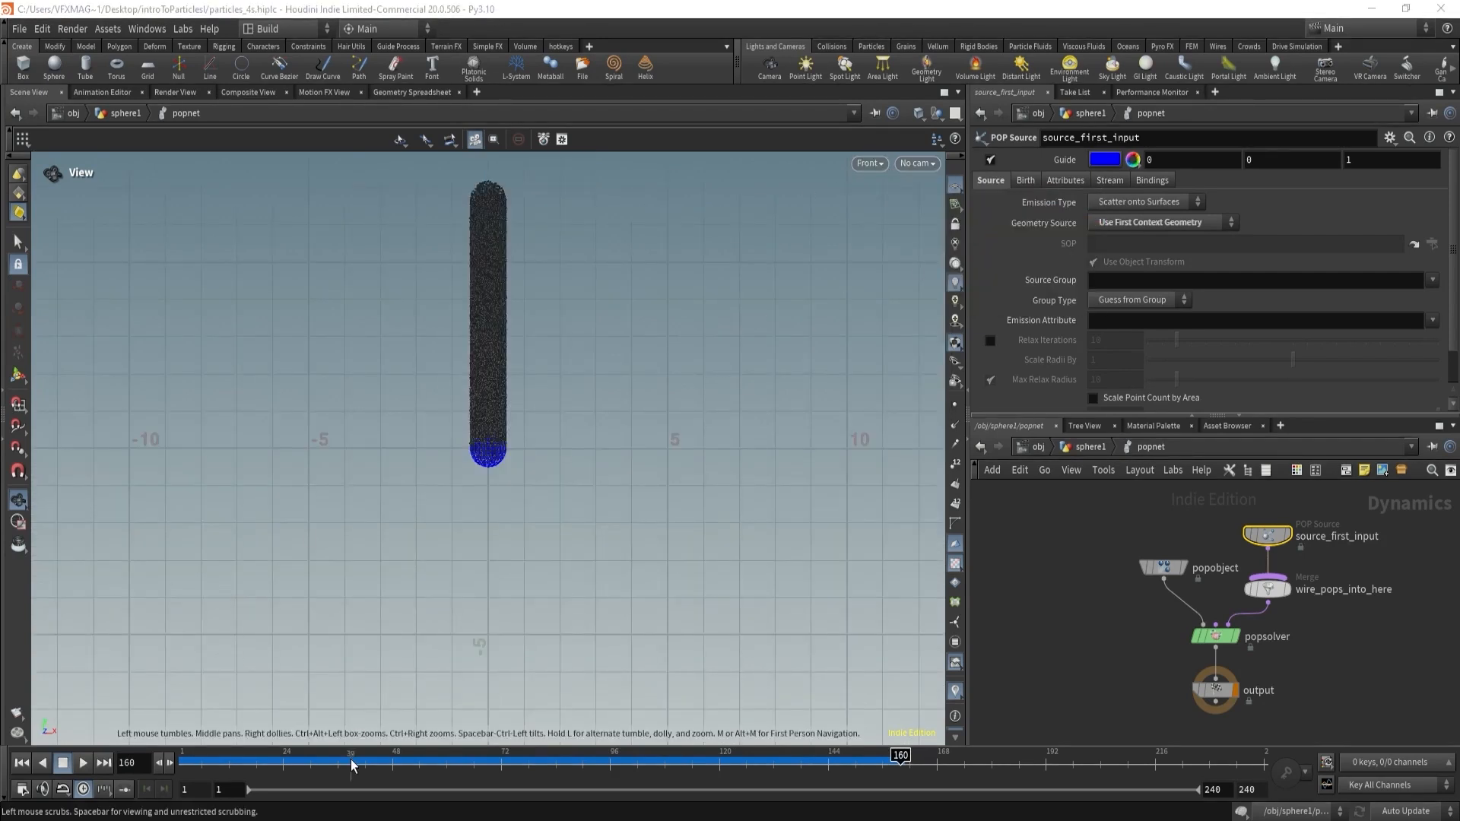
drag(352, 765, 183, 764)
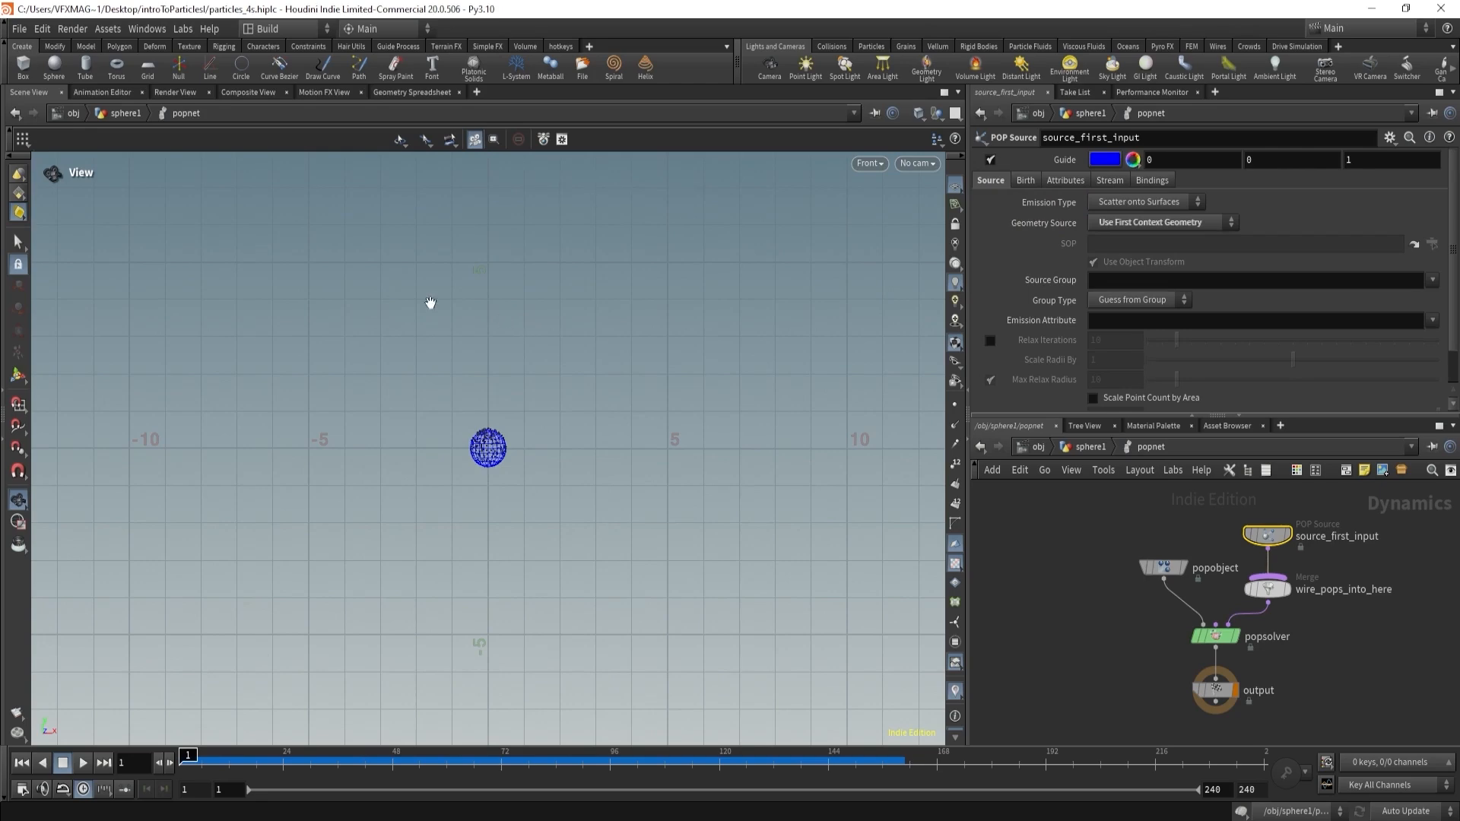
- Return to the sphere's network, add a Box node and show it as a template
click(1095, 449)
key(Tab)
text(box)
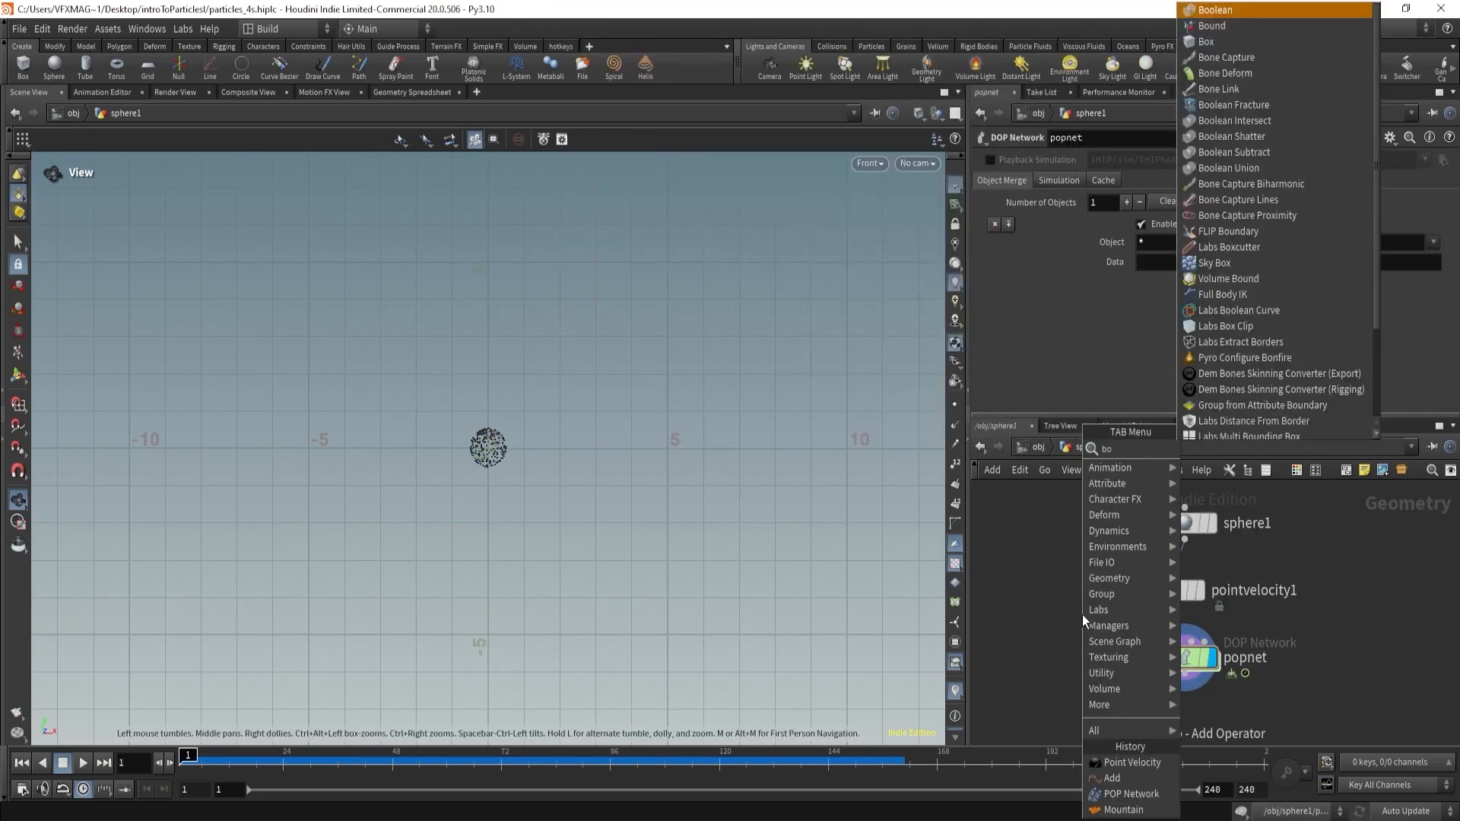
key(Return)
click(1083, 615)
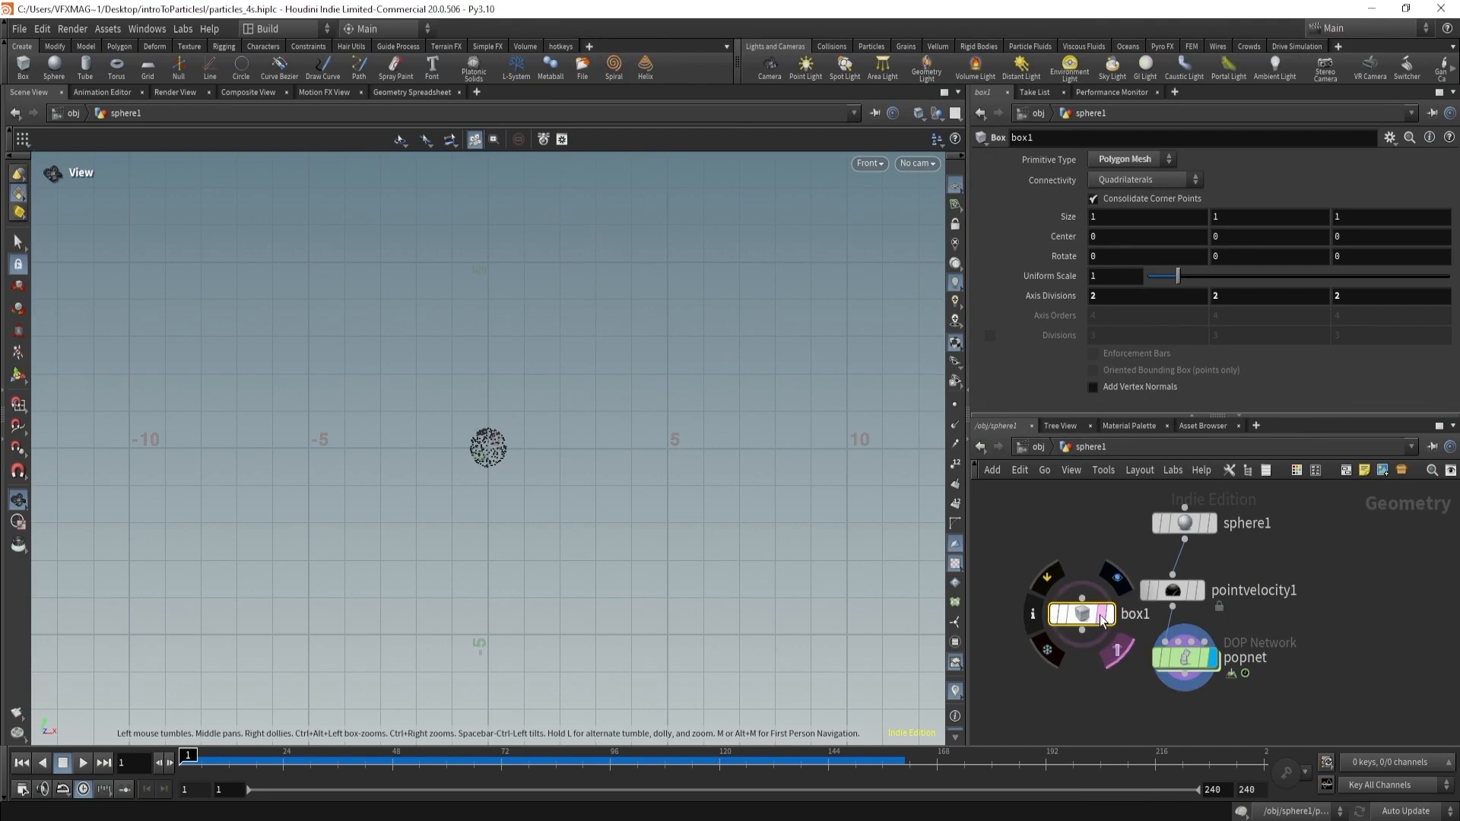
click(1104, 615)
- Move the reference box upward along Y to a center of about 0.49, so its base rests on the ground line
scroll(759, 431, up, 3)
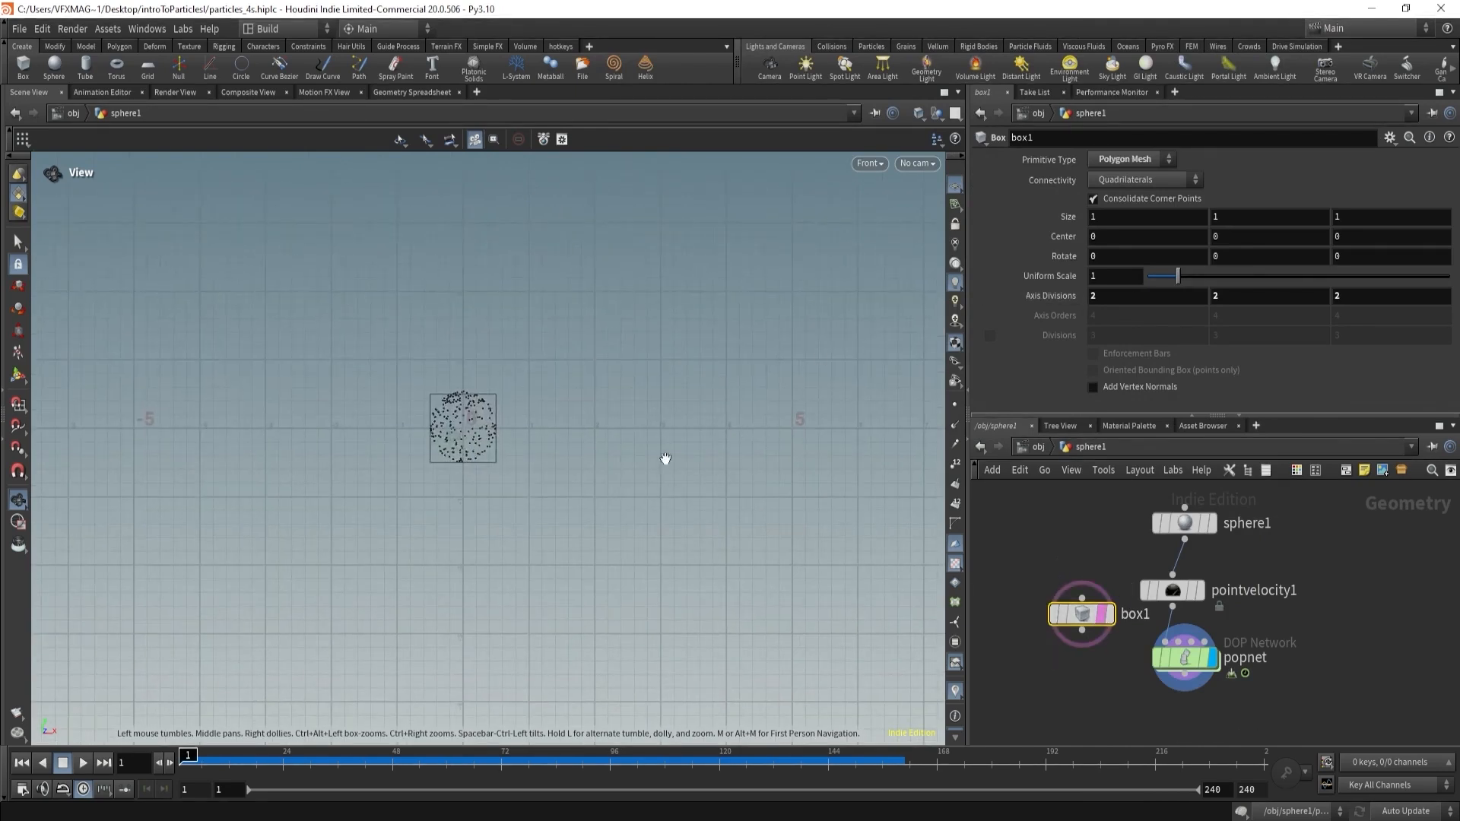
click(17, 375)
scroll(571, 408, up, 2)
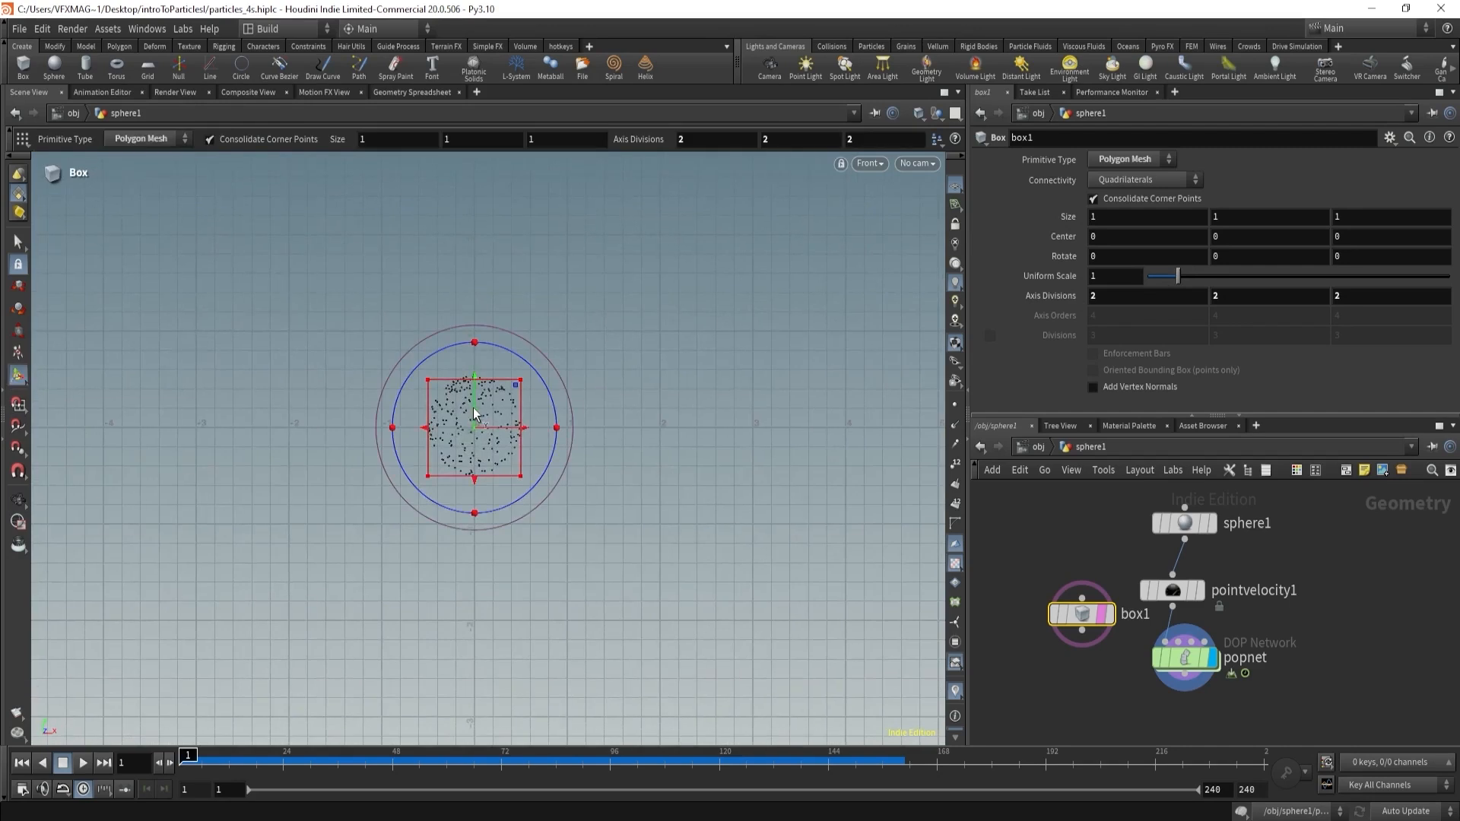
drag(473, 408, 479, 359)
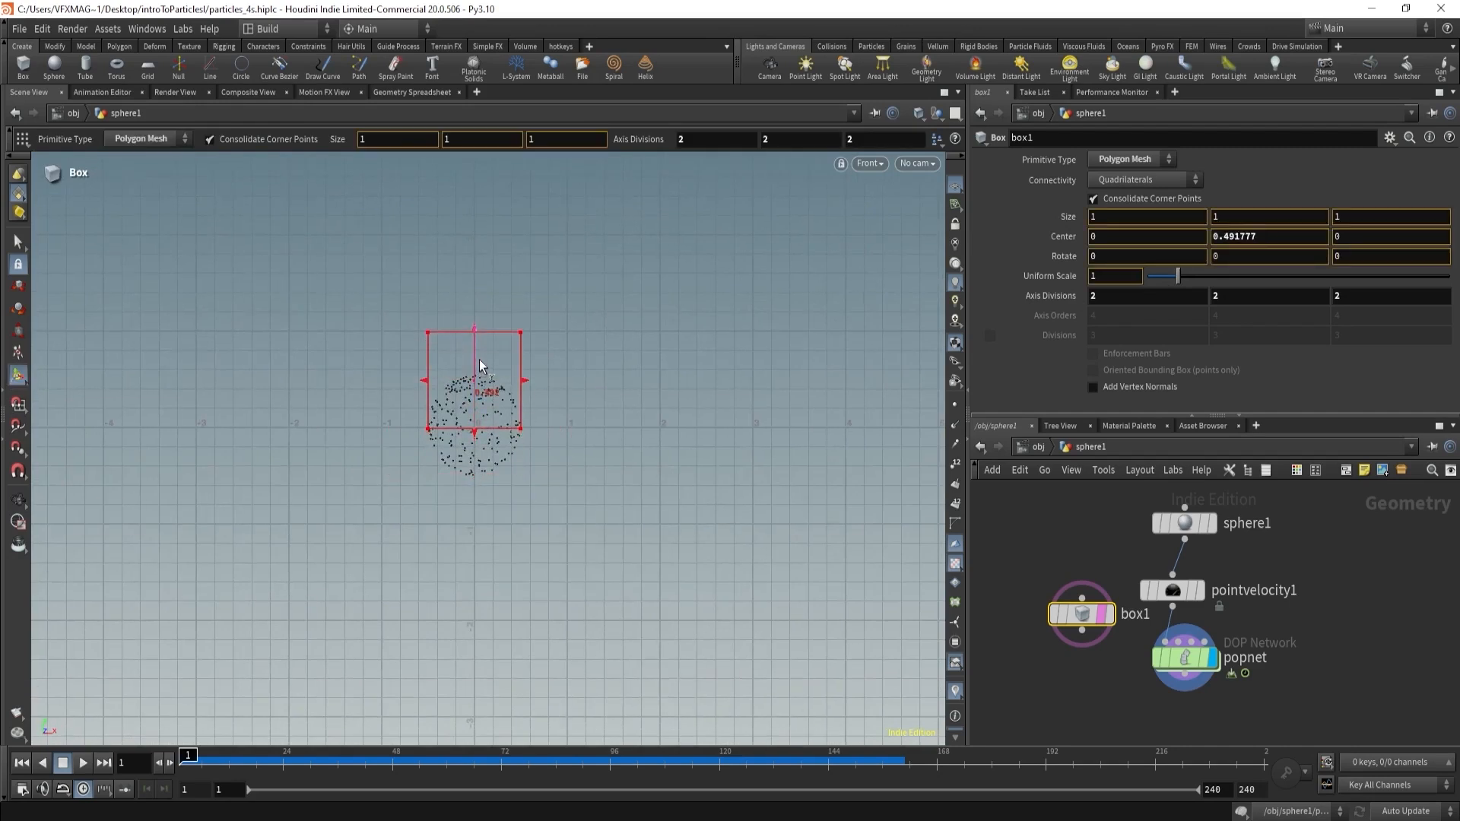
- Flatten the source sphere by setting its Y radius to 0
click(1217, 524)
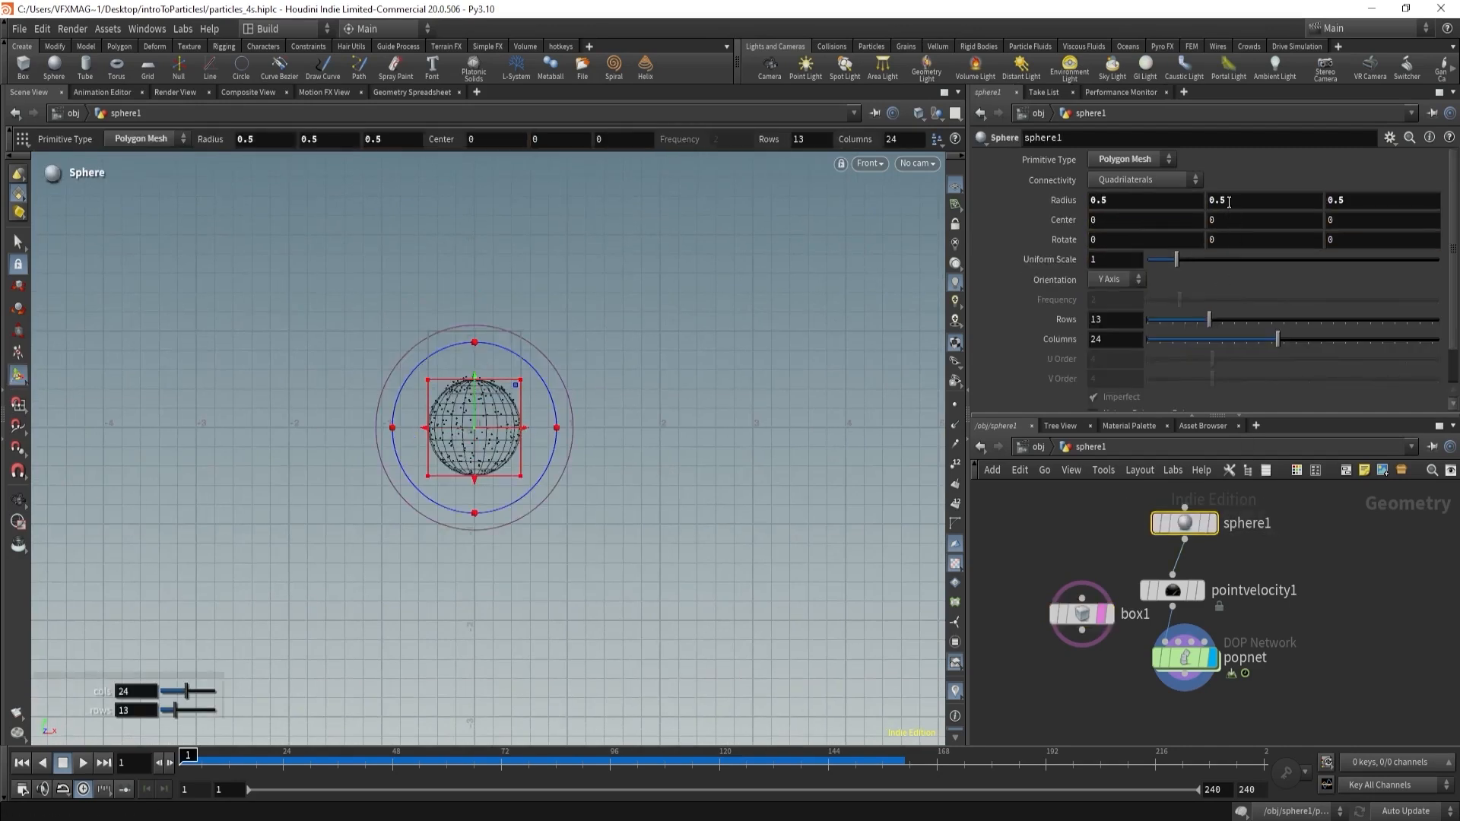
double_click(1229, 202)
text(0)
key(Return)
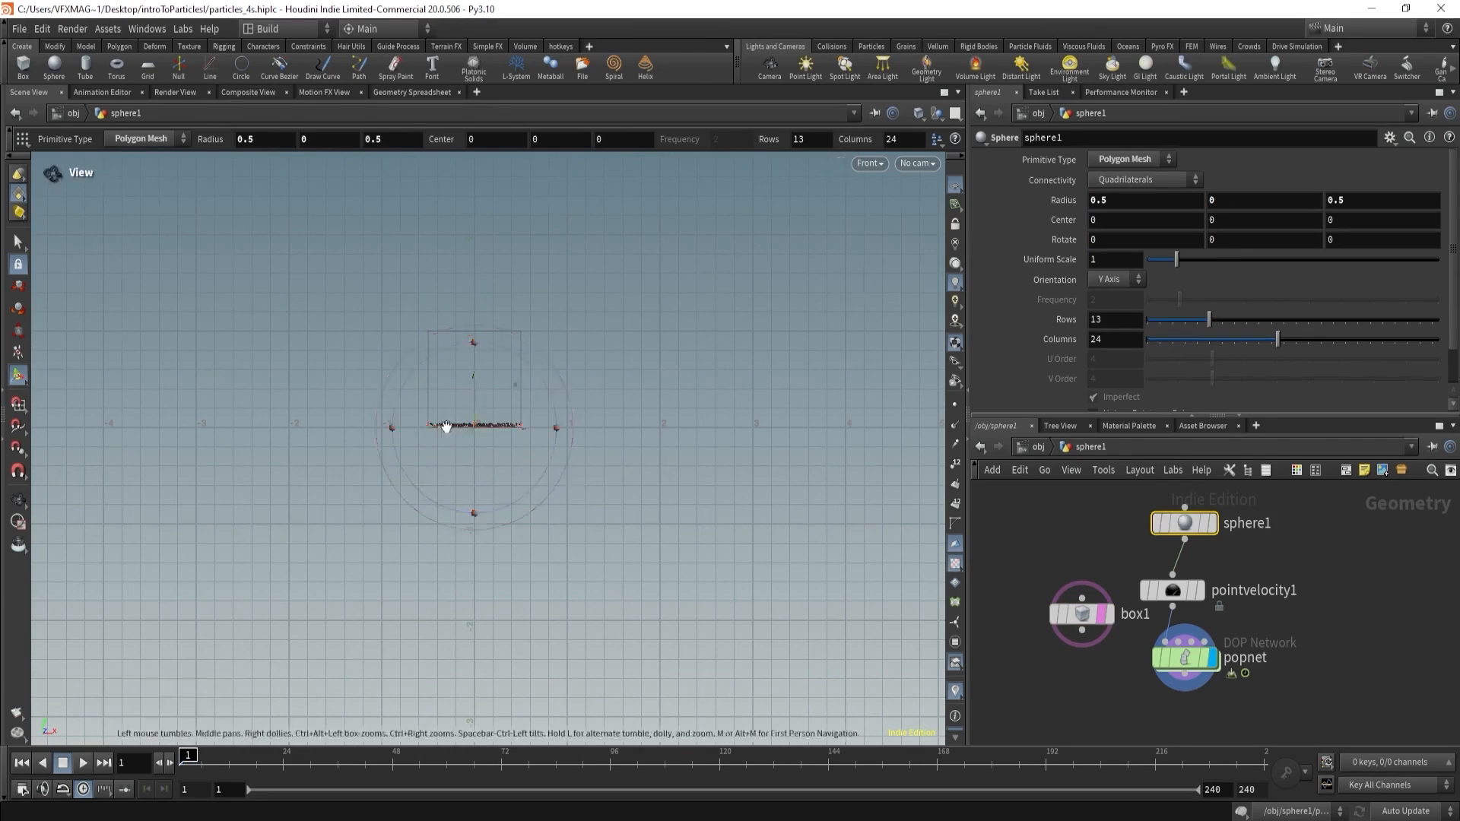
alt+right_drag(447, 427, 652, 369)
alt+middle_drag(652, 368, 655, 427)
alt+right_drag(654, 427, 684, 423)
alt+right_drag(354, 442, 504, 405)
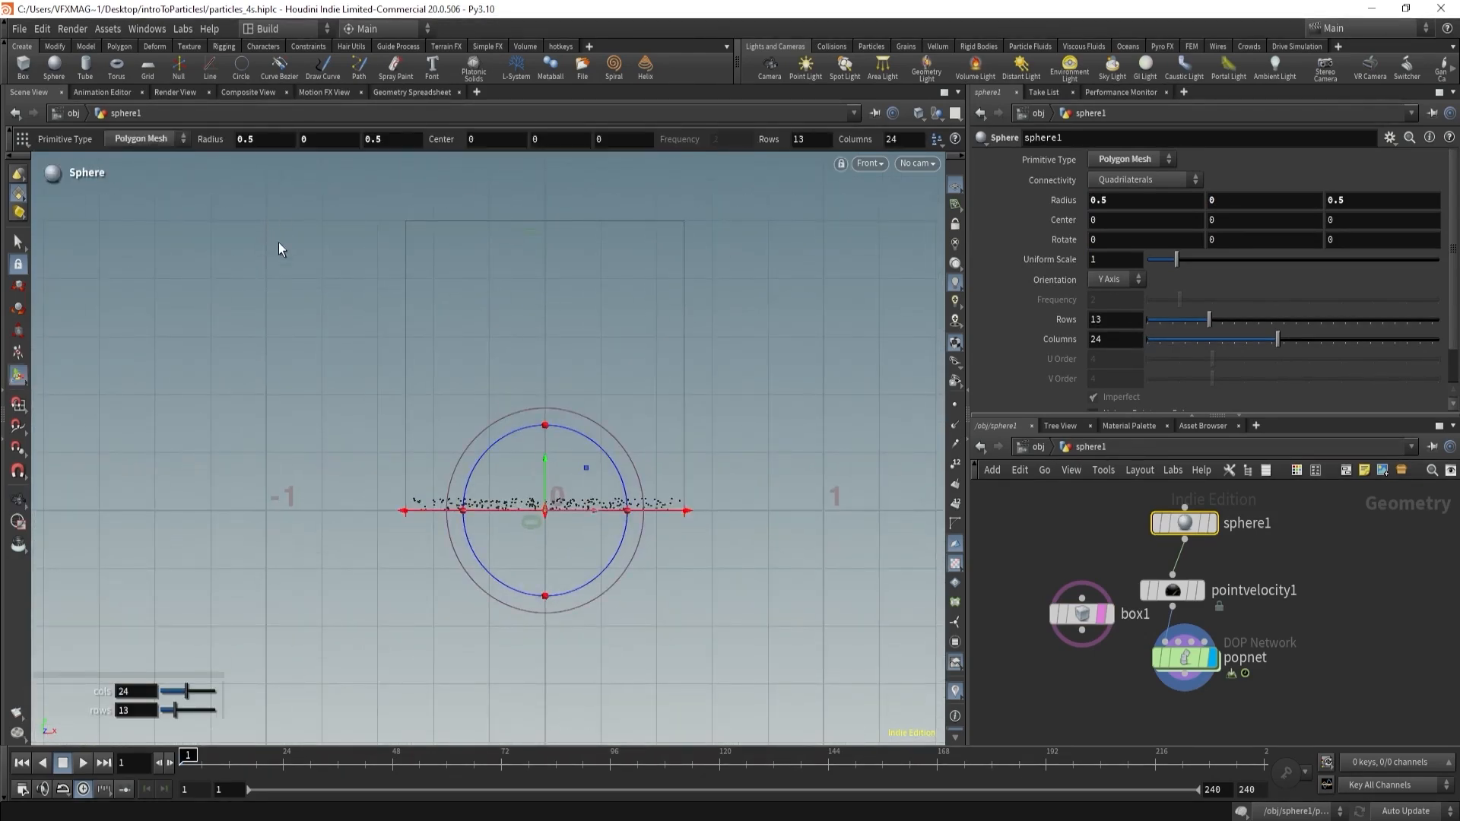
- Play the simulation and scrub to frame 10 to compare the particles' rise with the reference box
drag(1098, 688, 1223, 659)
alt+right_drag(556, 395, 512, 476)
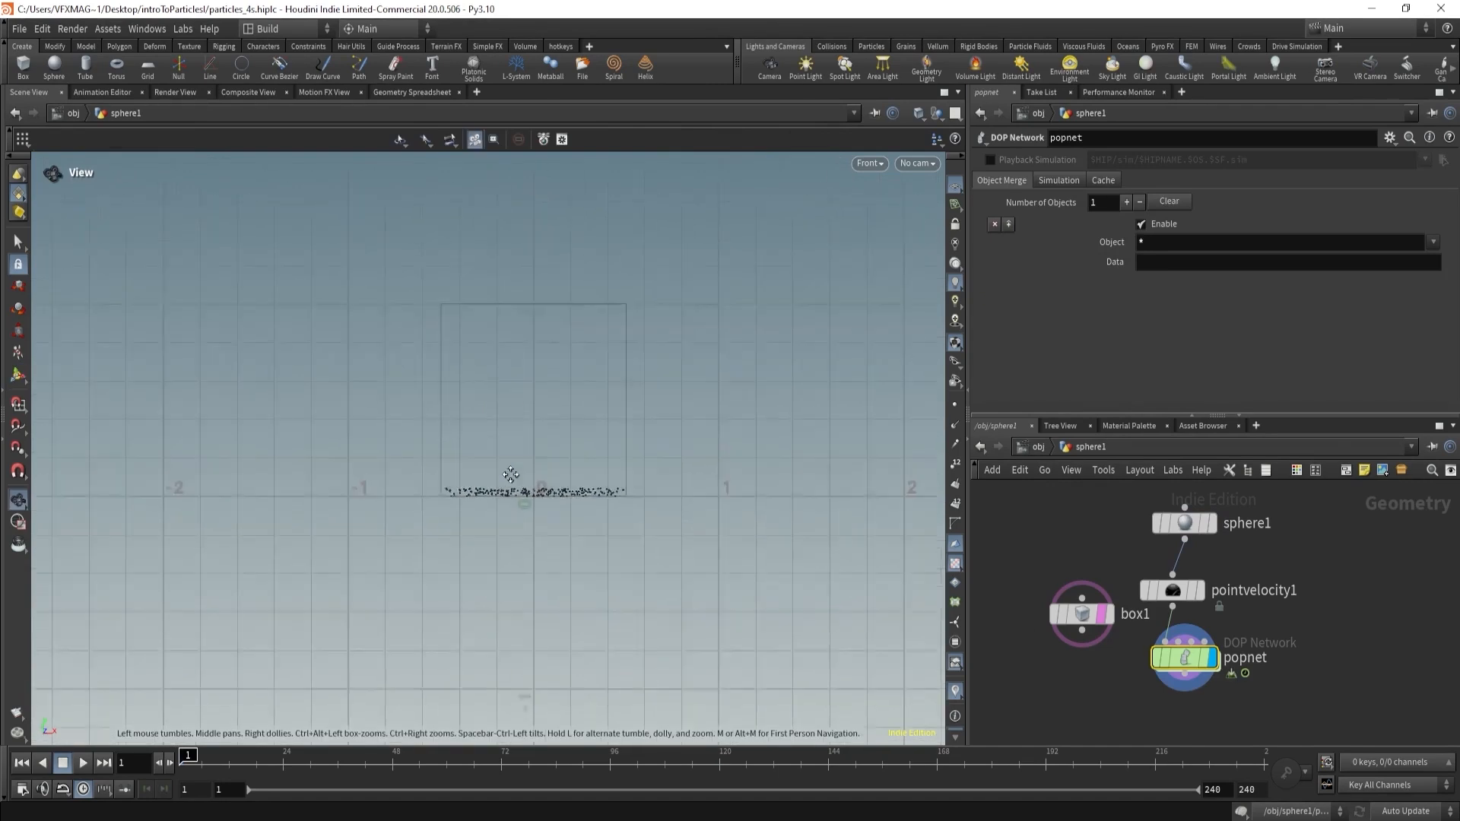
alt+middle_drag(512, 476, 508, 505)
alt+right_drag(476, 391, 575, 392)
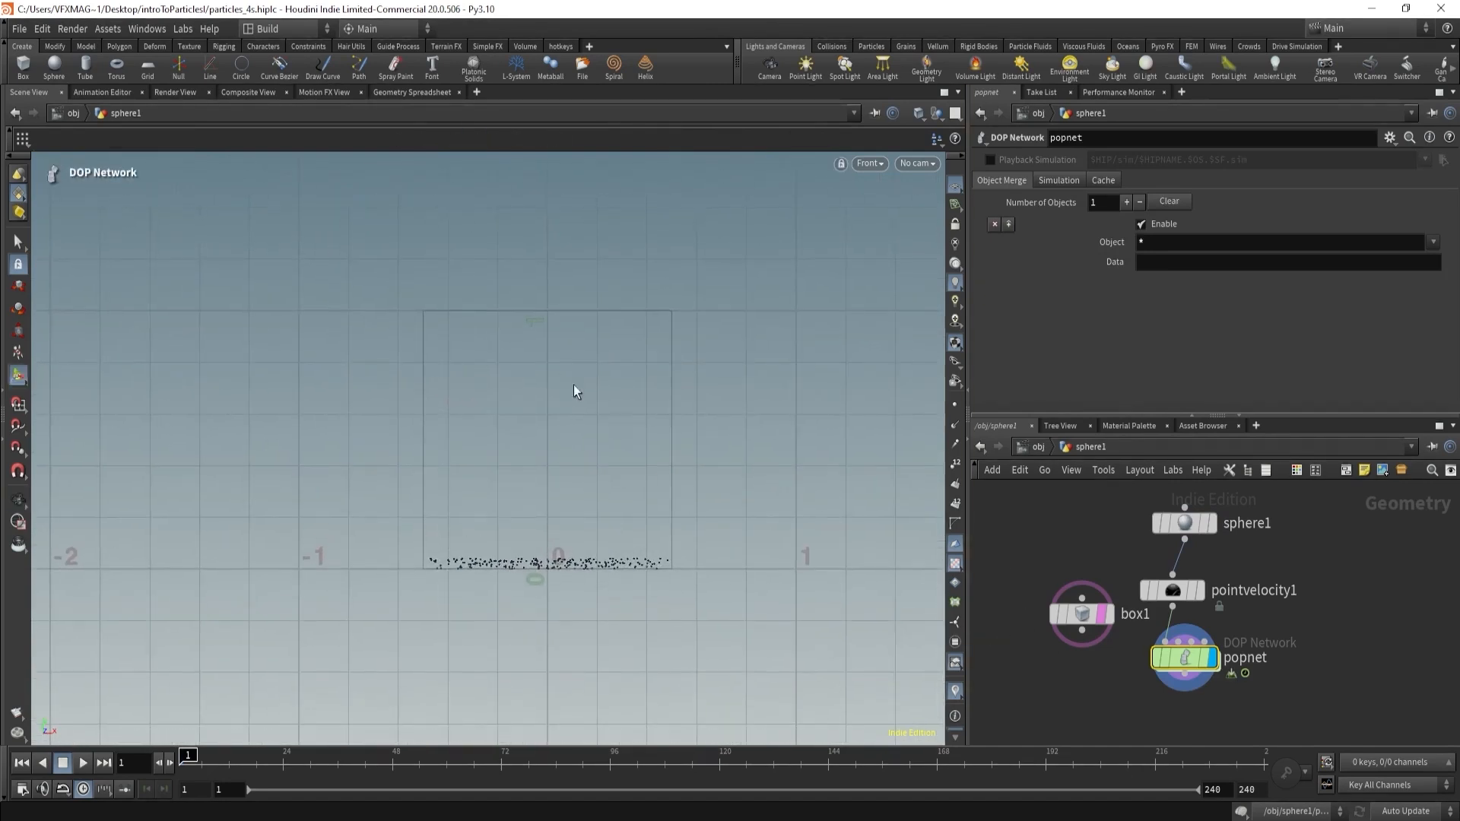
drag(1124, 568, 1149, 608)
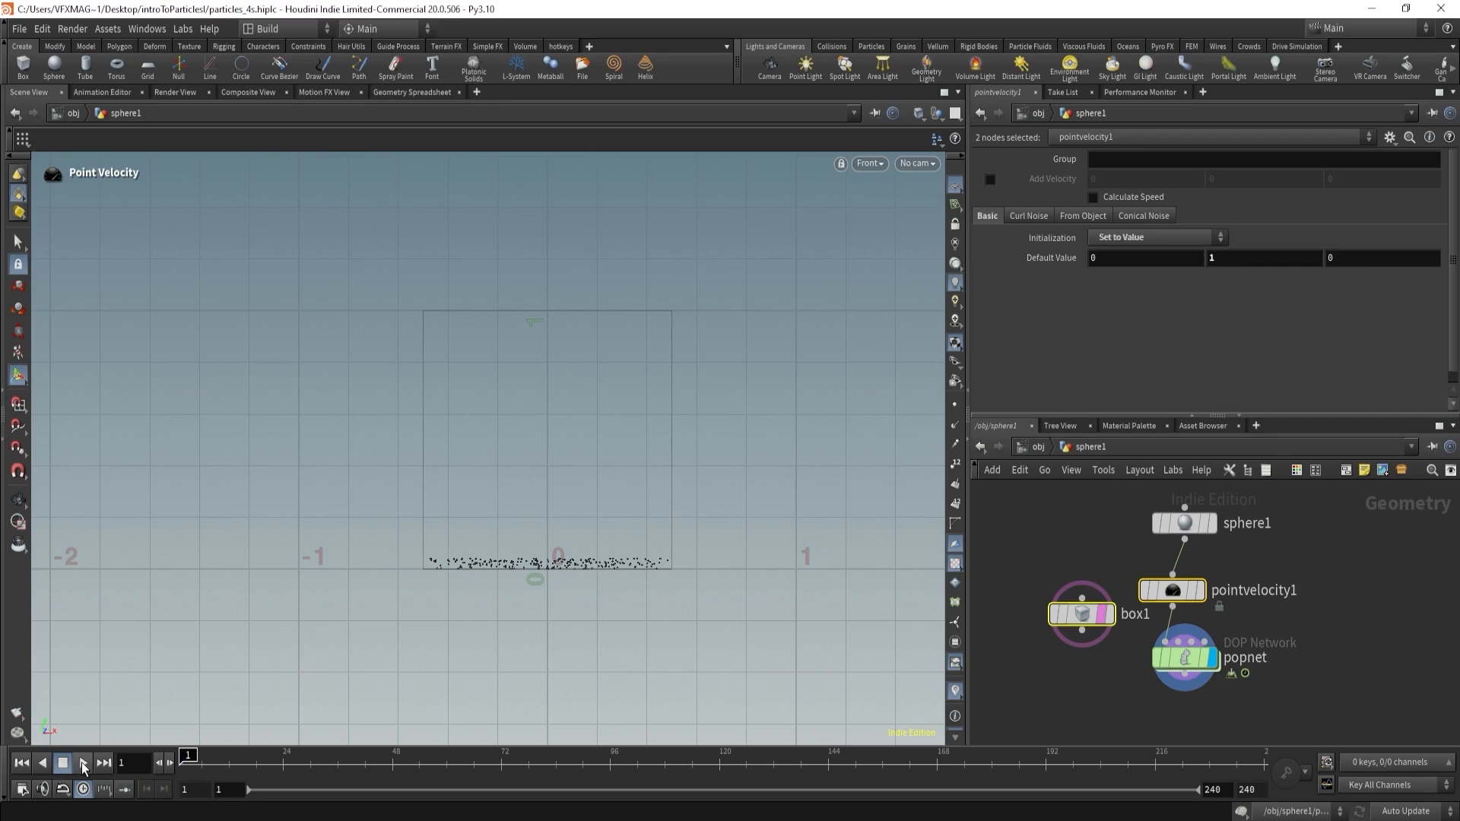
click(83, 763)
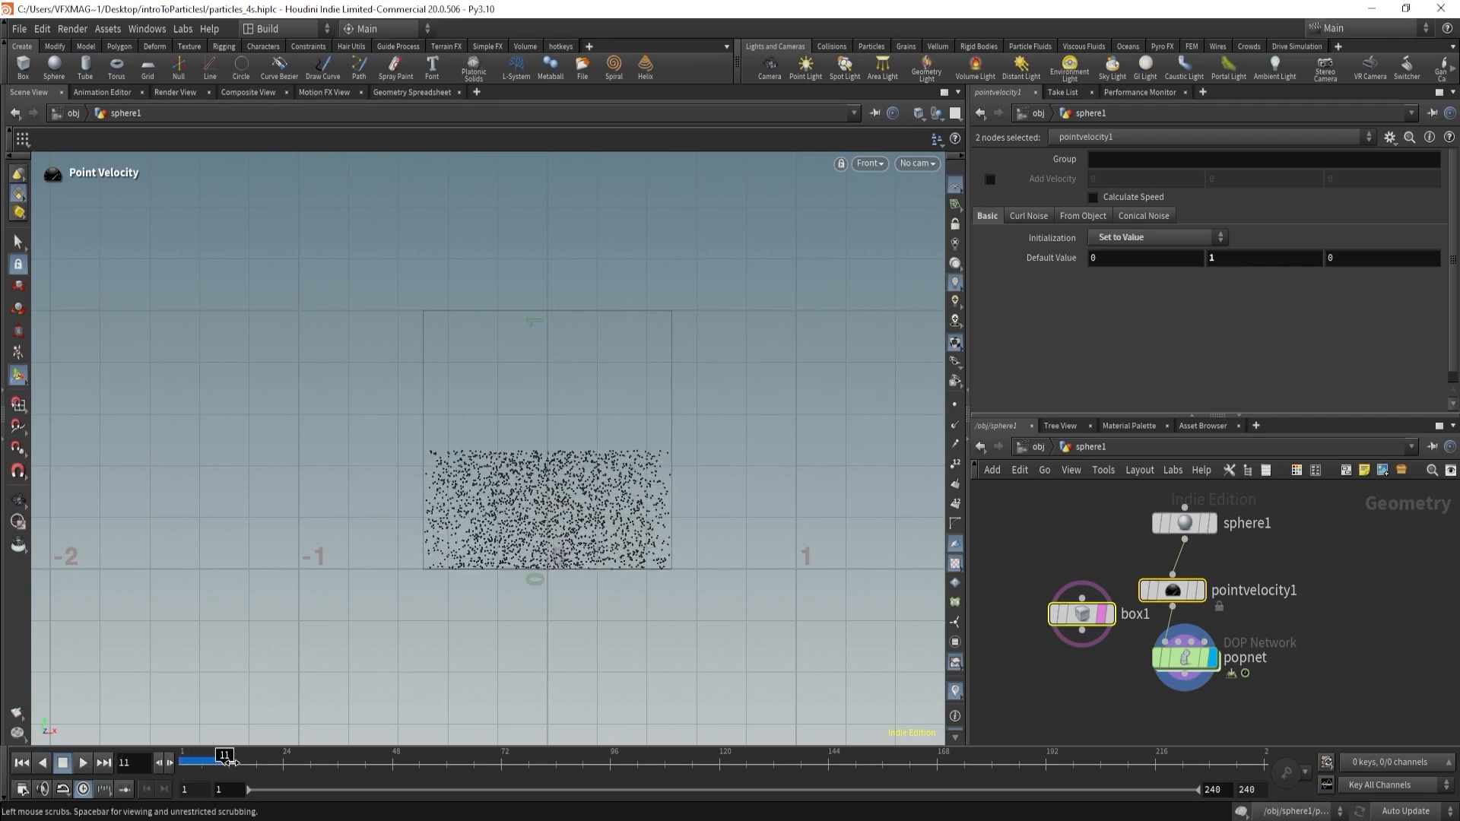
drag(231, 762, 227, 761)
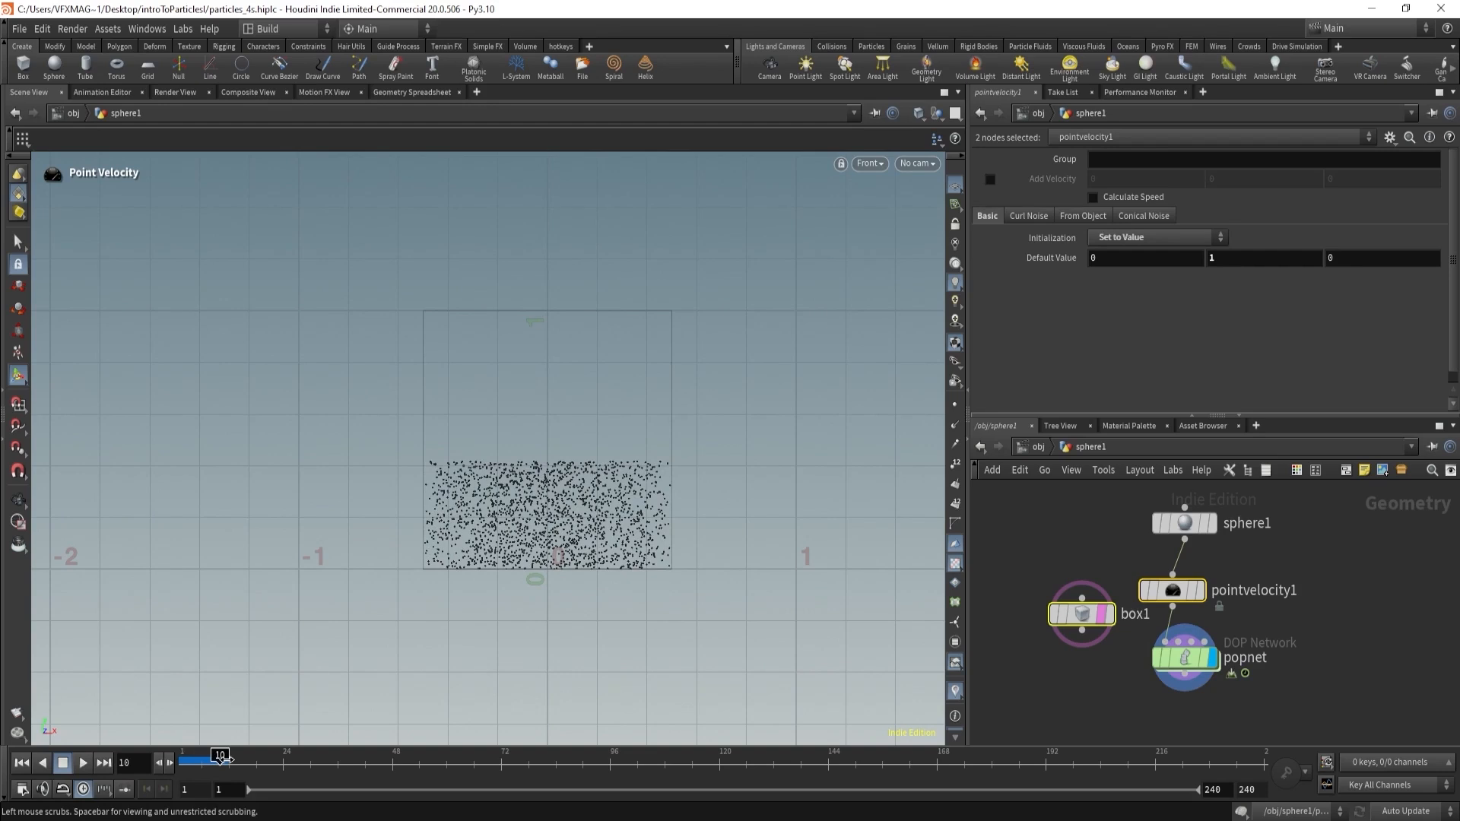
- Check the scene's FPS in the Global Animation Options and close the dialog
click(24, 789)
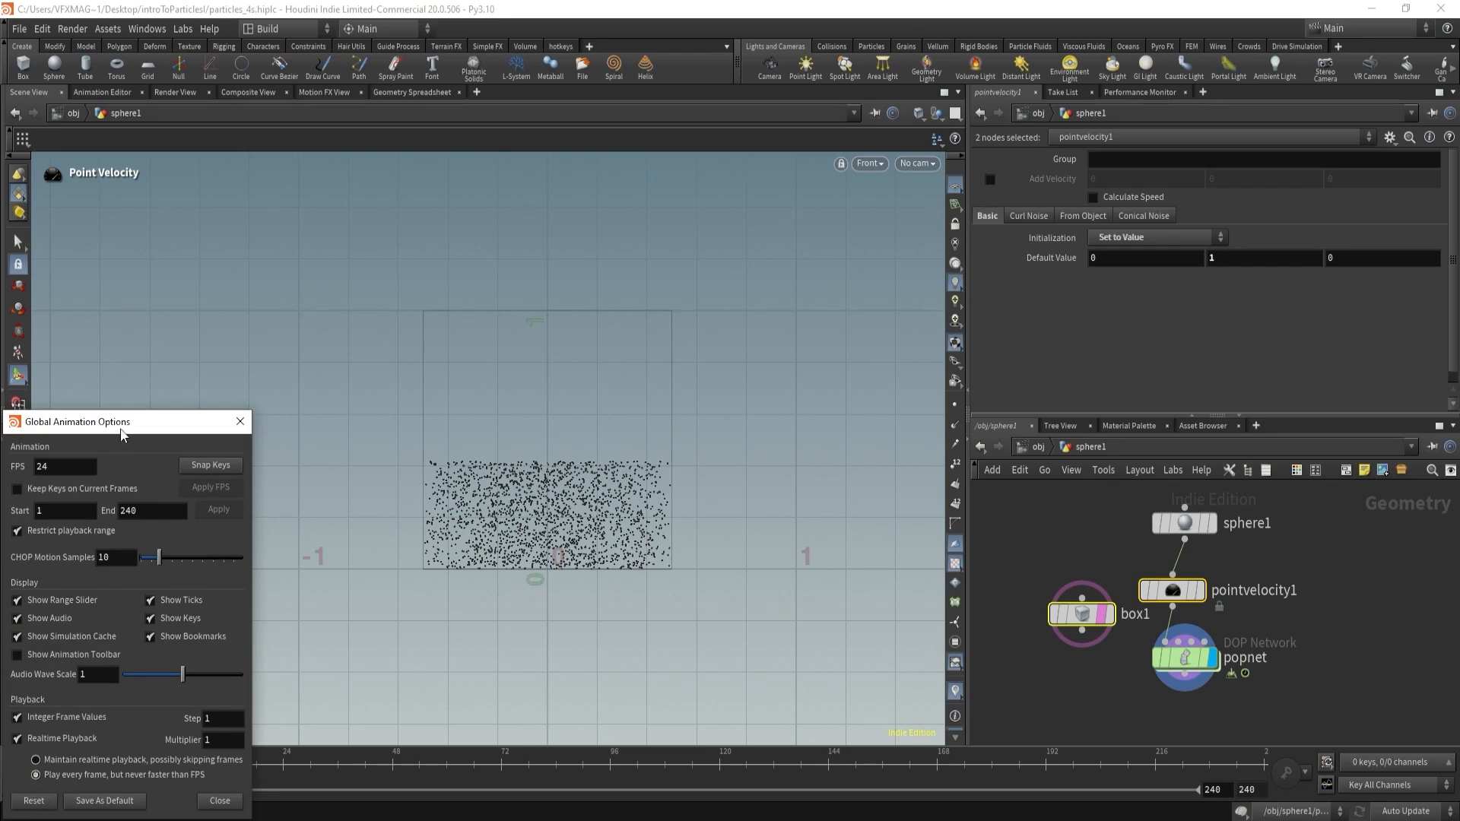
drag(120, 426, 617, 324)
drag(564, 365, 470, 363)
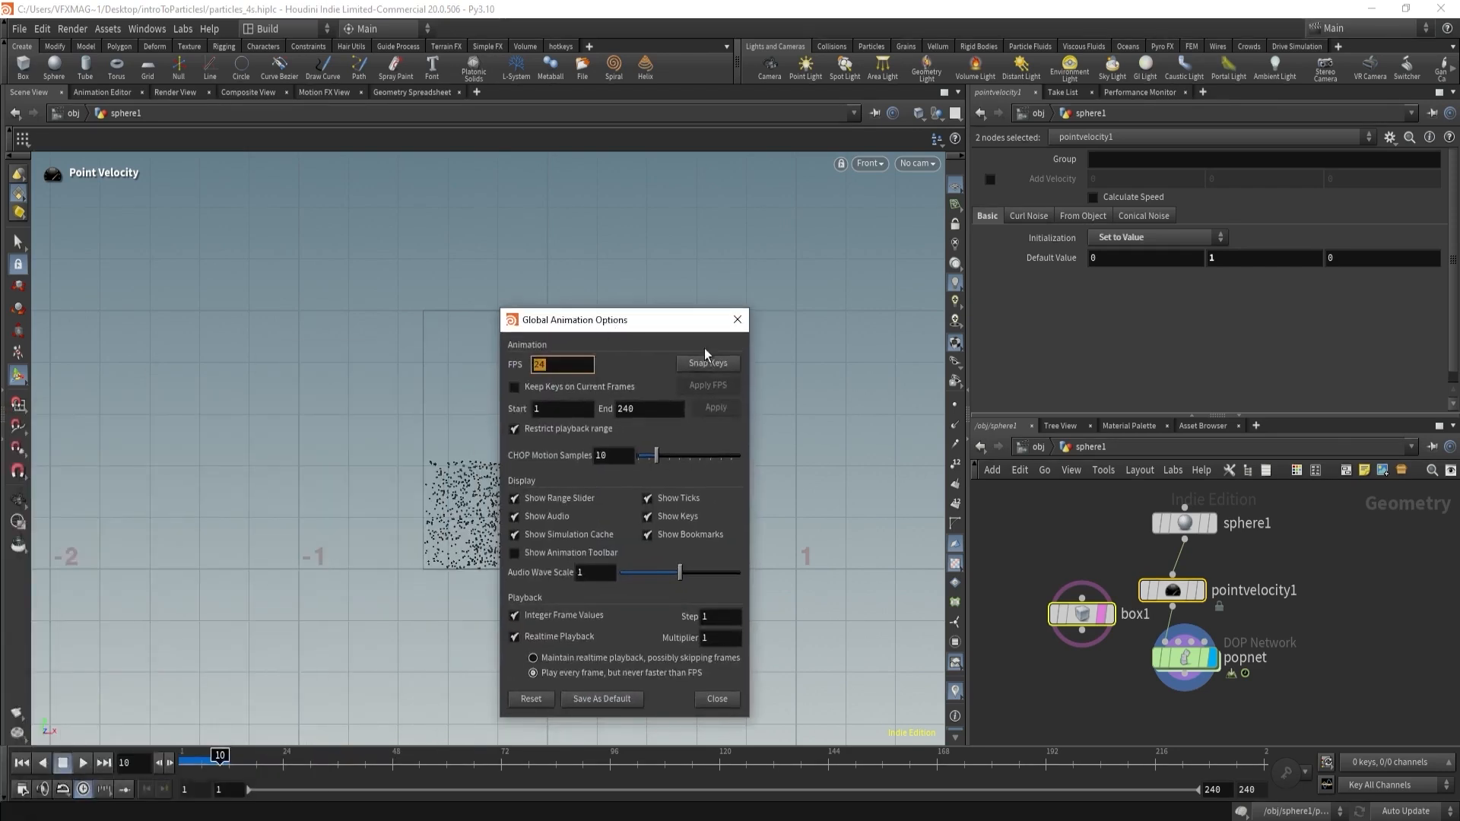
click(737, 319)
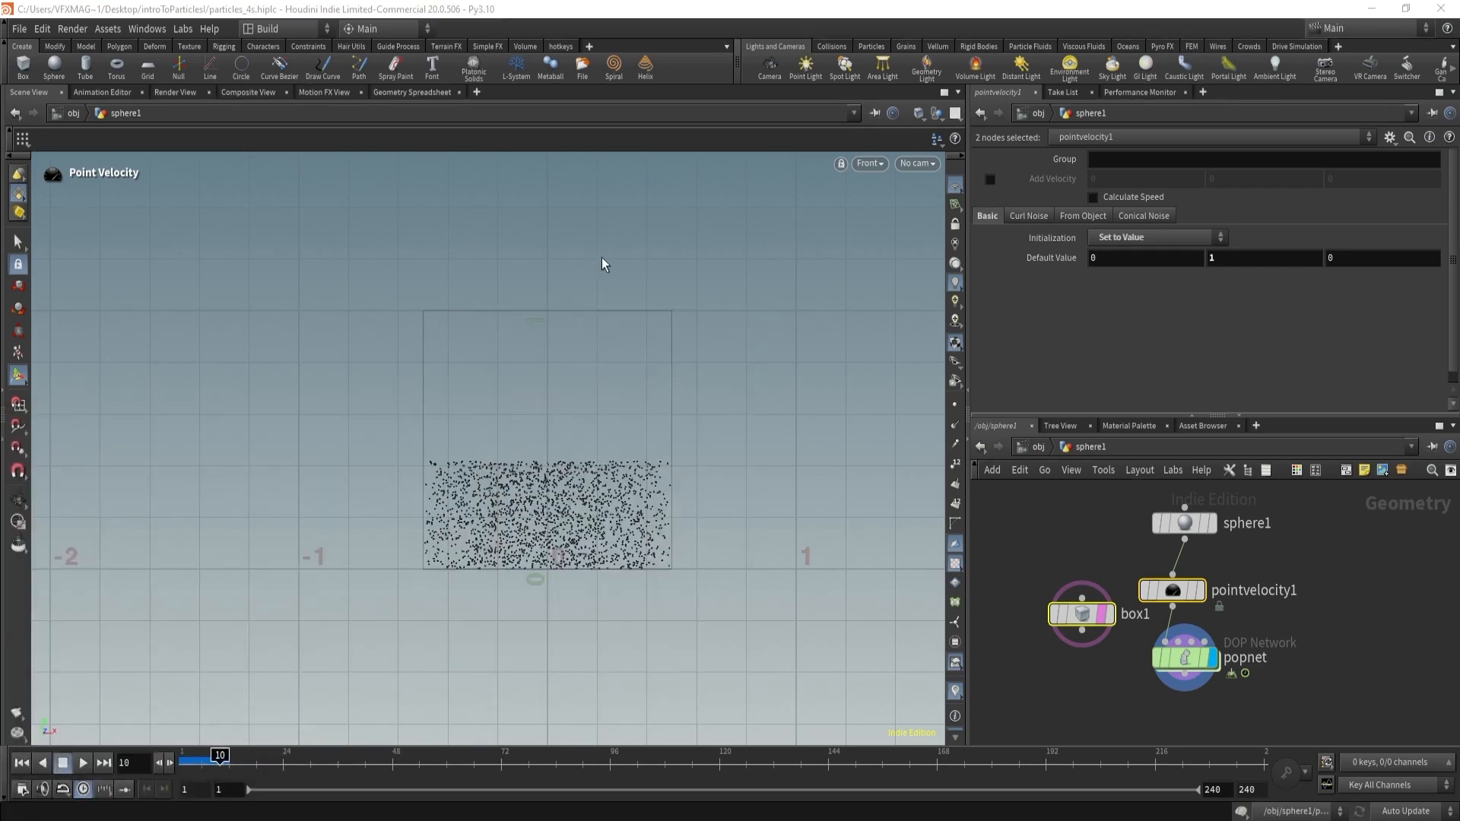
- Set the current frame to 24 to examine how far the particles travel in one second
click(134, 763)
text(2)
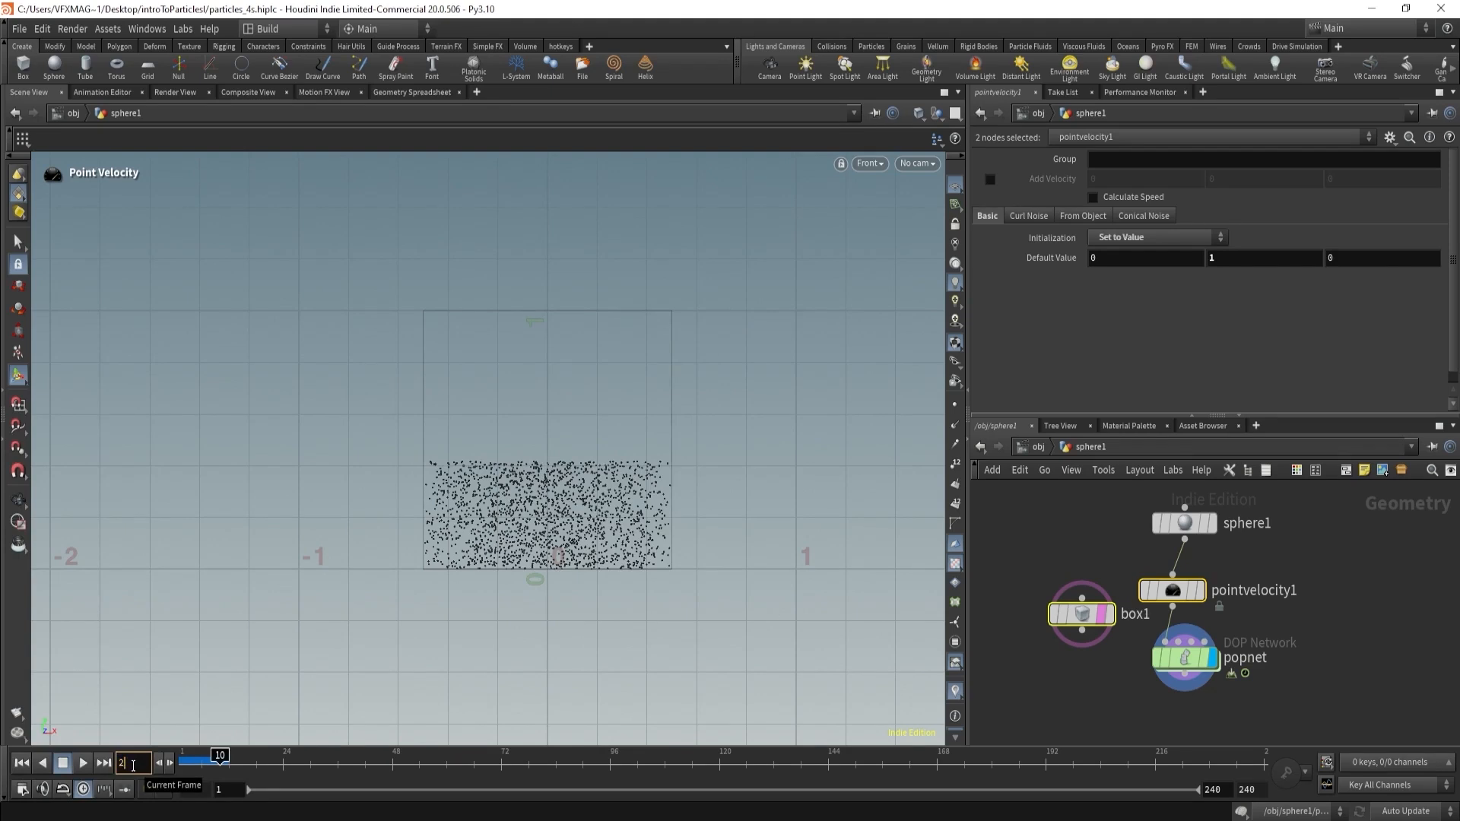
text(4)
key(Return)
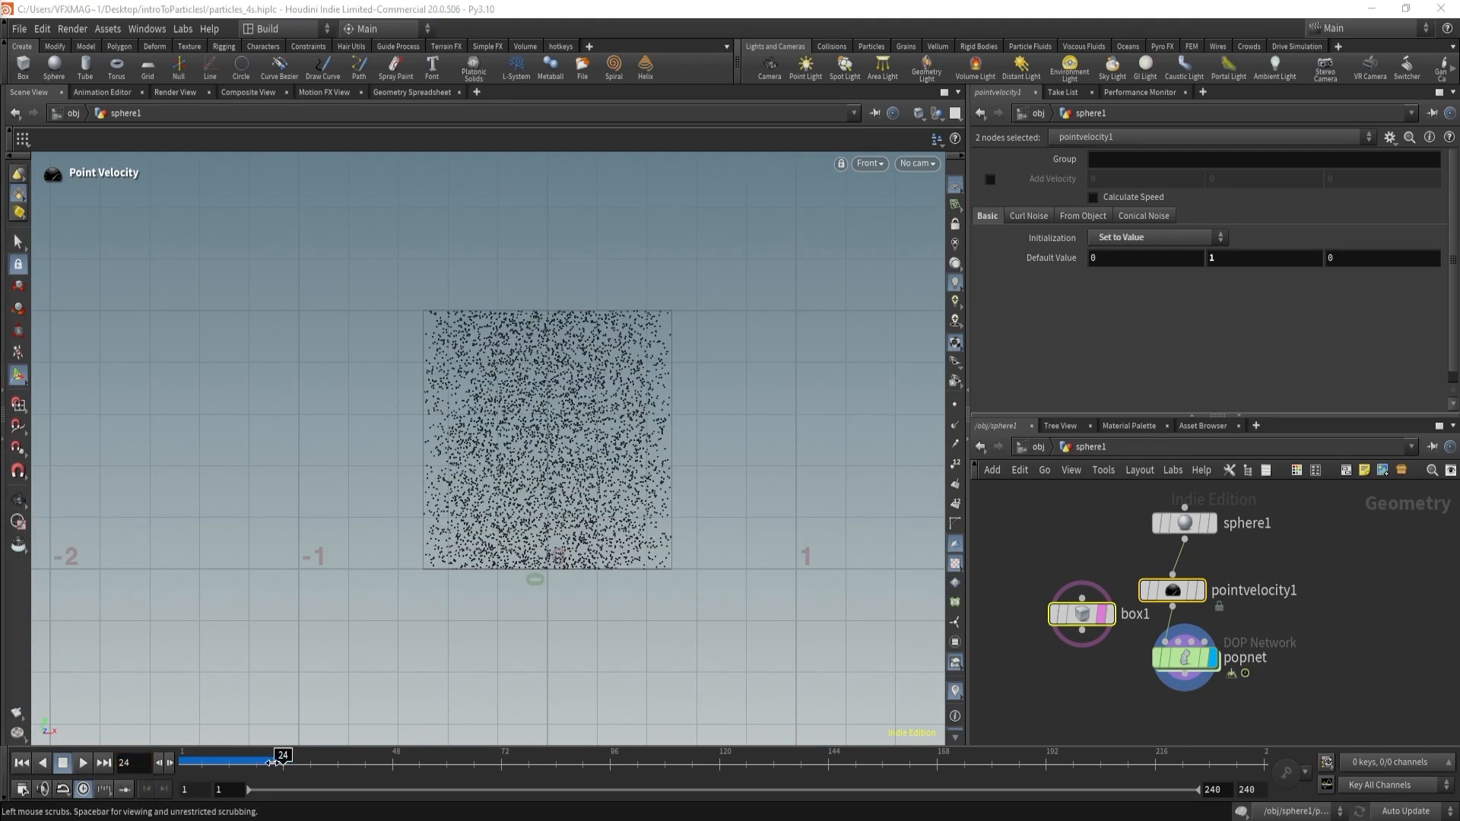
- Change the scene's frame rate to 48 FPS in the Global Animation Options, apply it and close the dialog
click(22, 789)
double_click(539, 366)
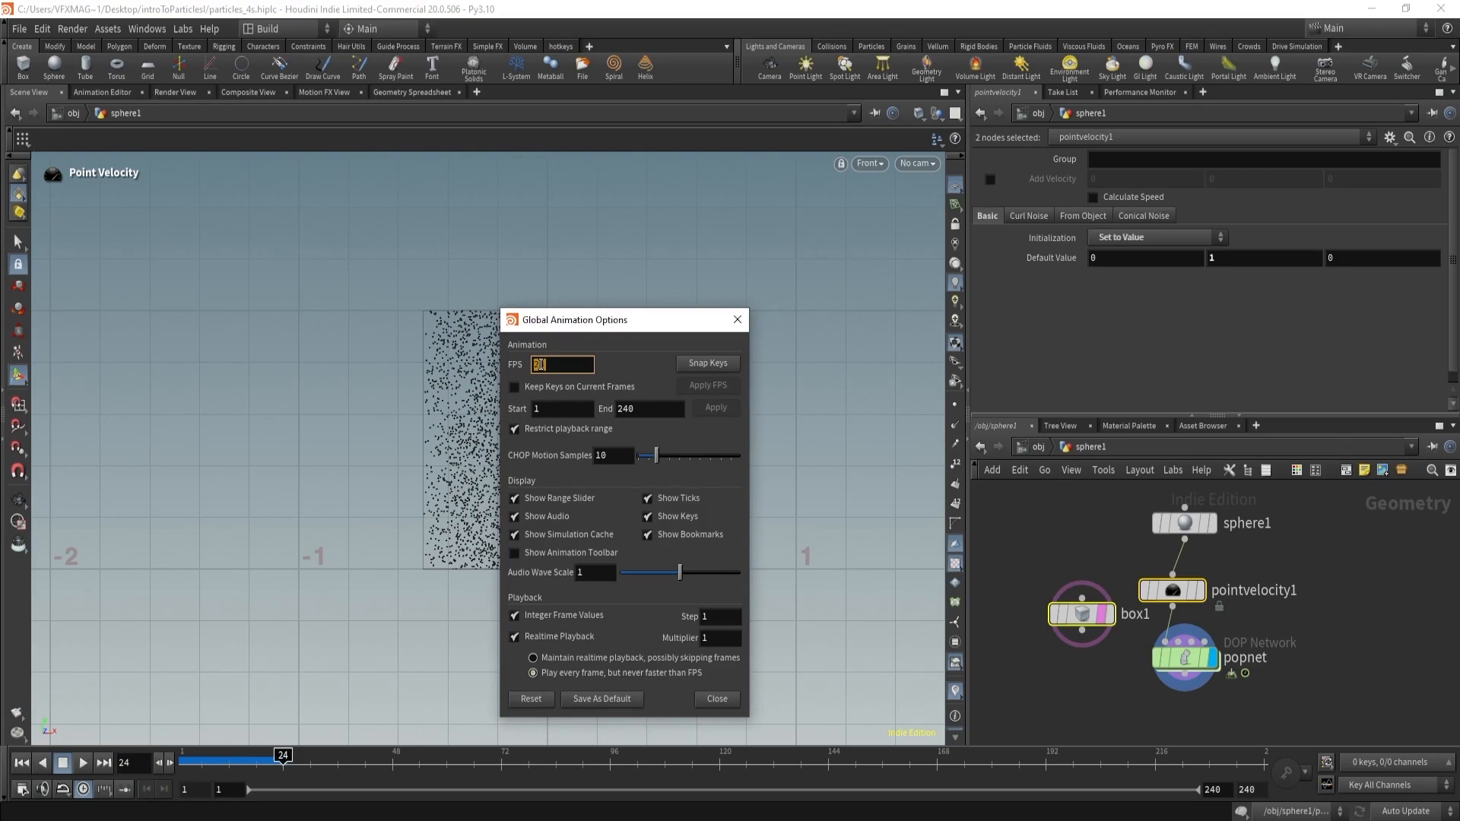
text(4)
key(Return)
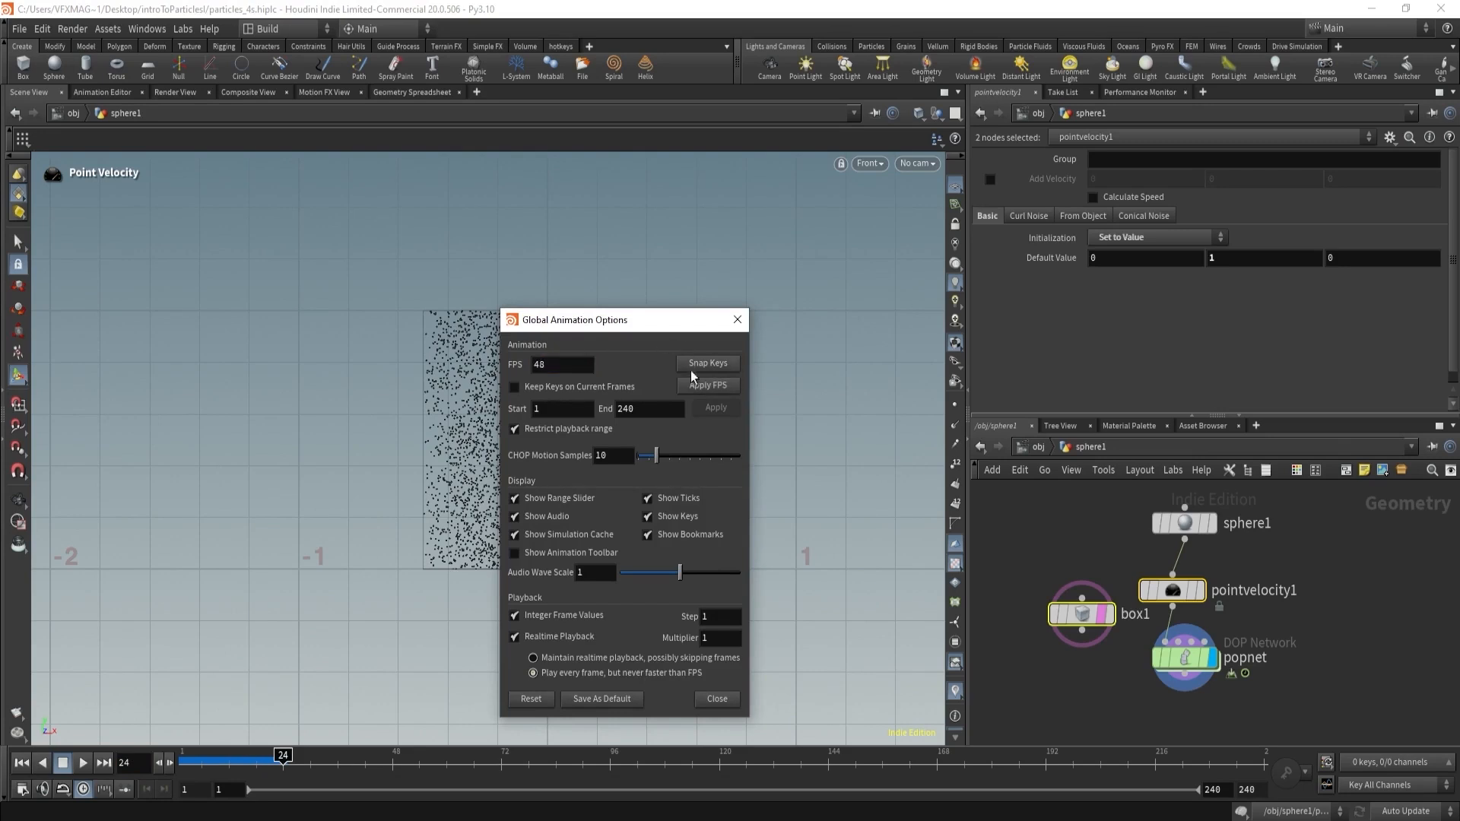
click(707, 387)
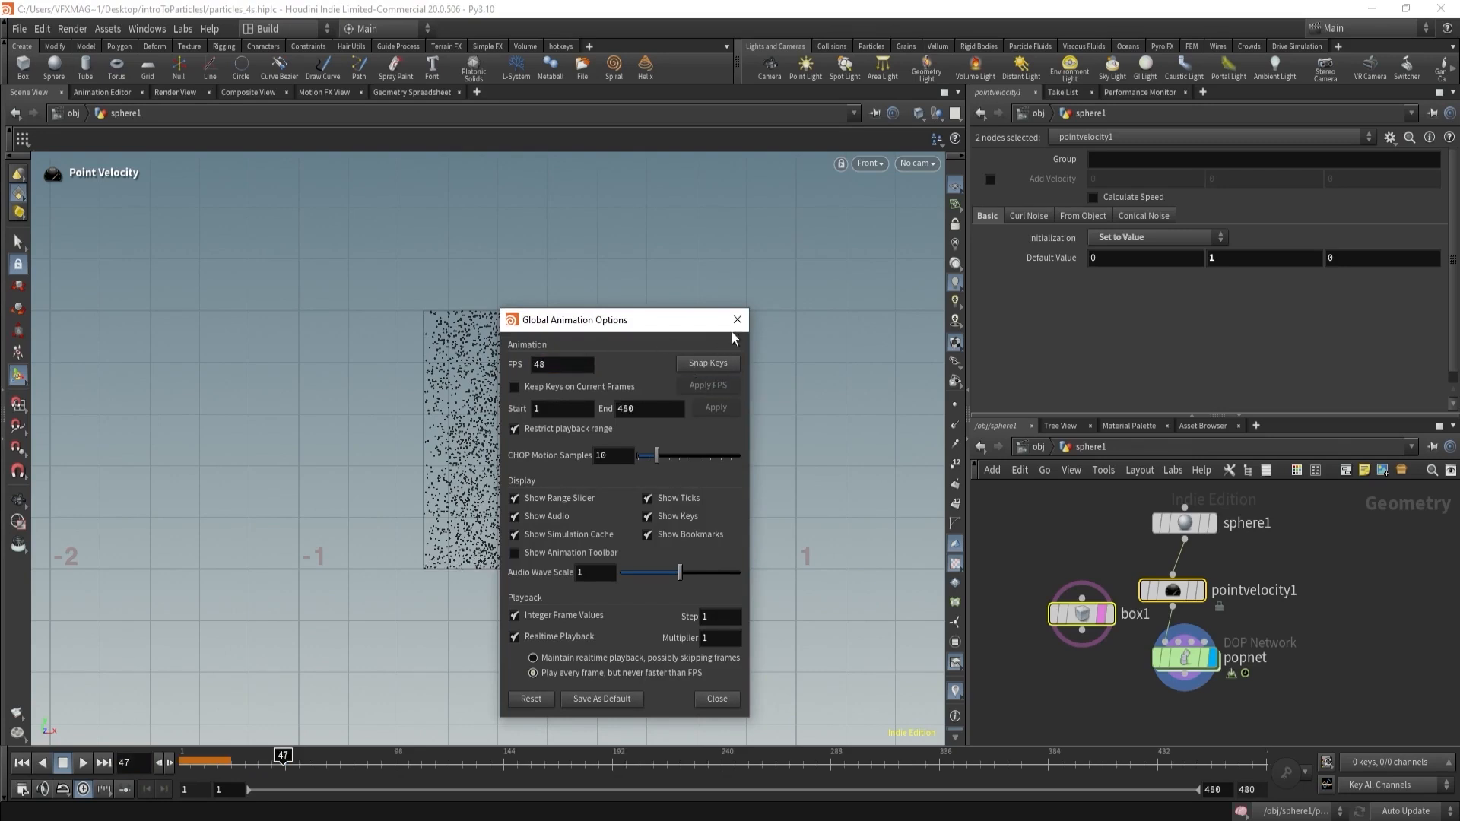
click(737, 321)
- Replay the simulation from frame 1 and scrub to frame 48 to compare the particles' height with the box
click(22, 764)
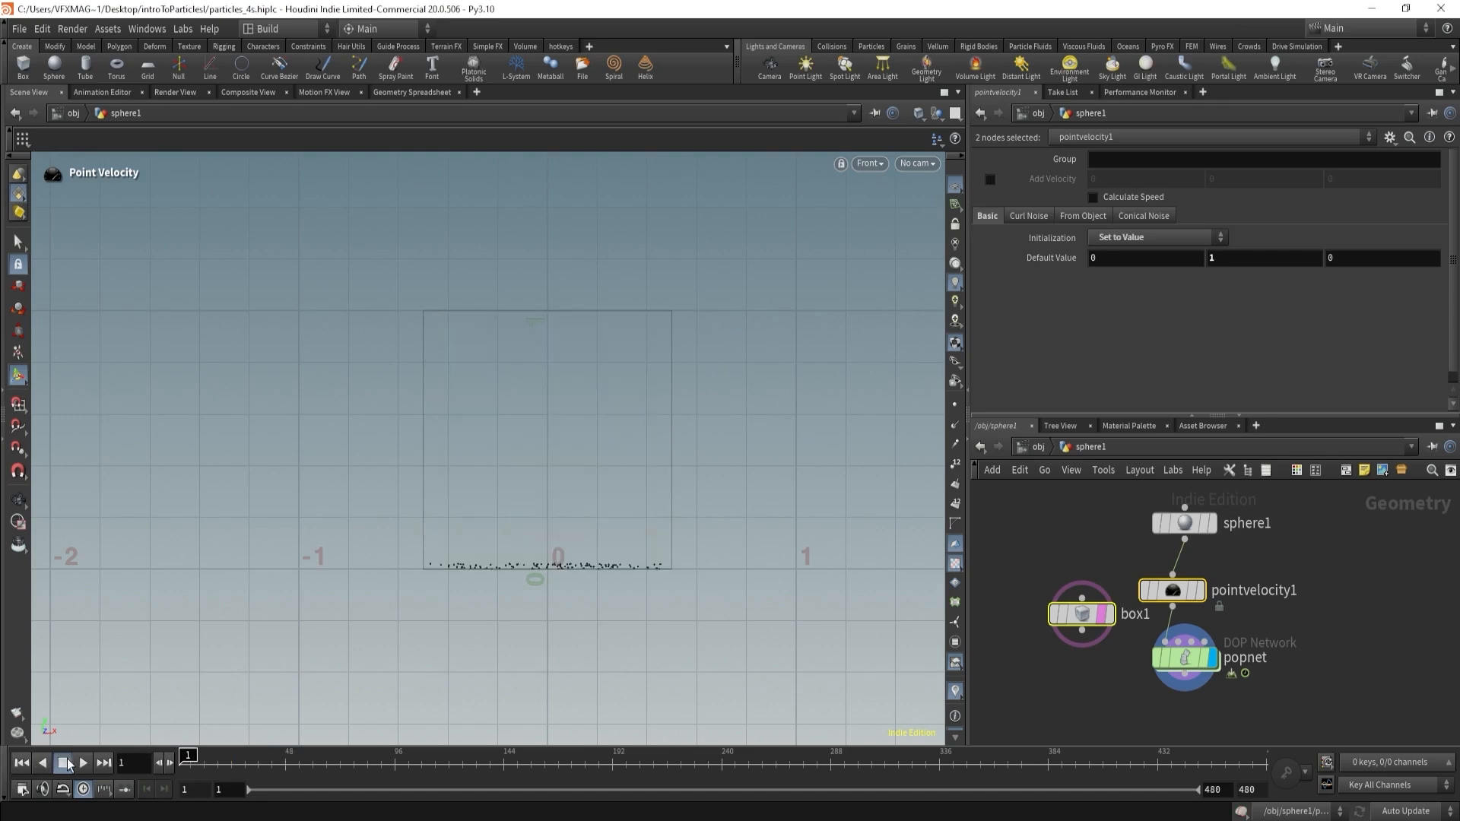
click(82, 763)
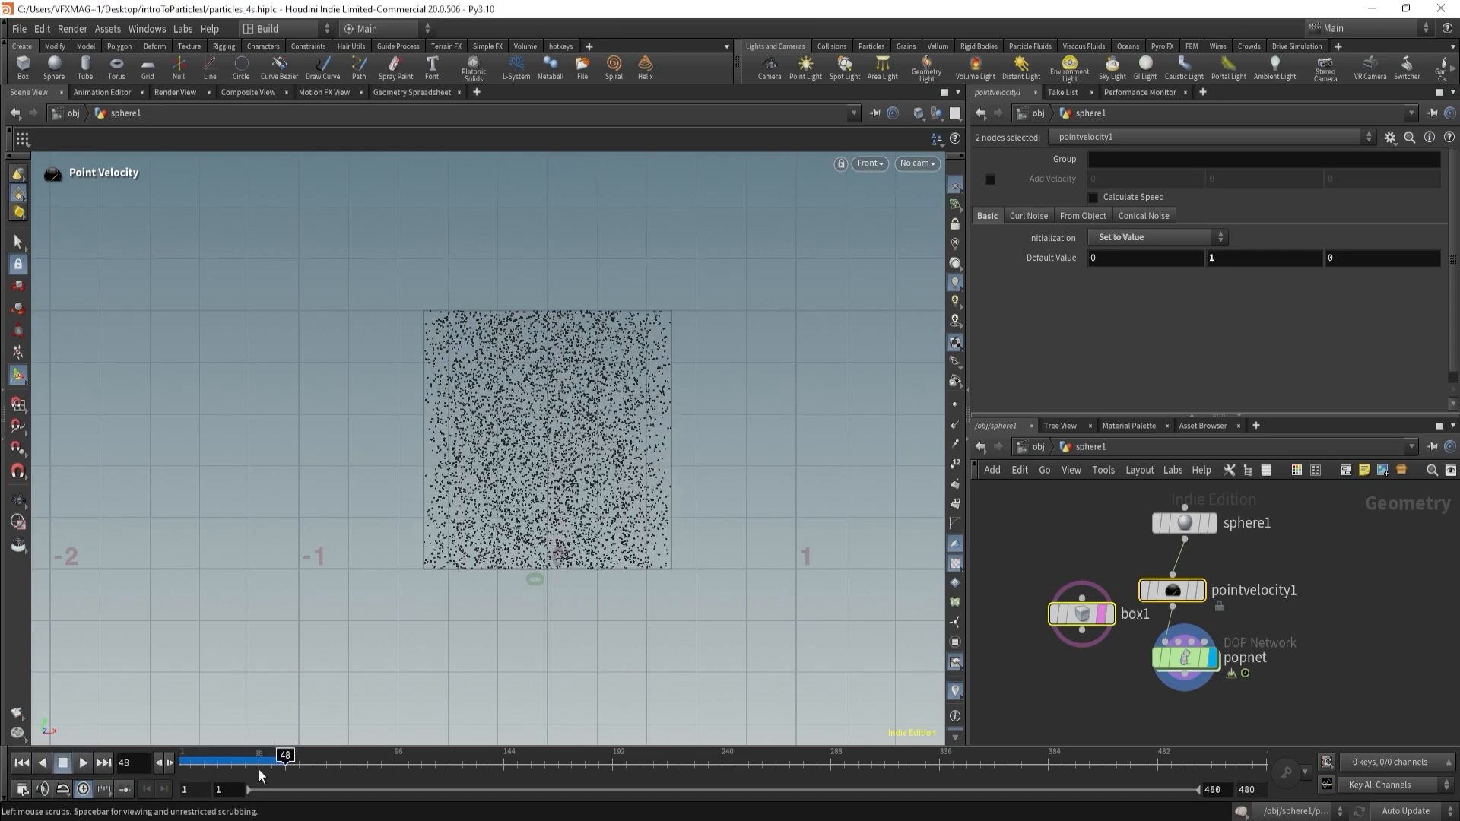
drag(283, 761, 283, 762)
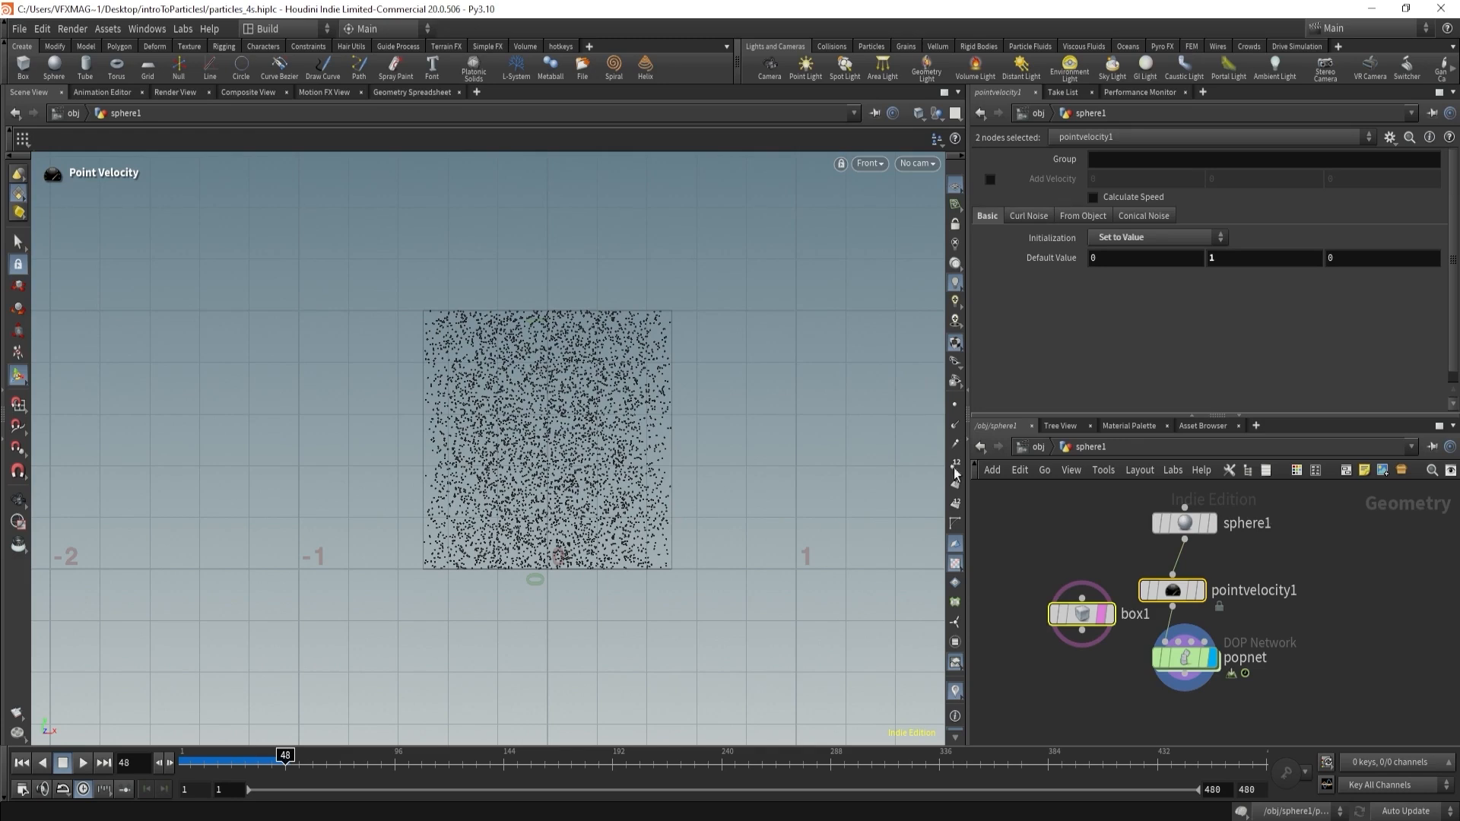
- Set the scene's frame rate to 24 FPS in the Global Animation Options, apply it and close the dialog
click(23, 789)
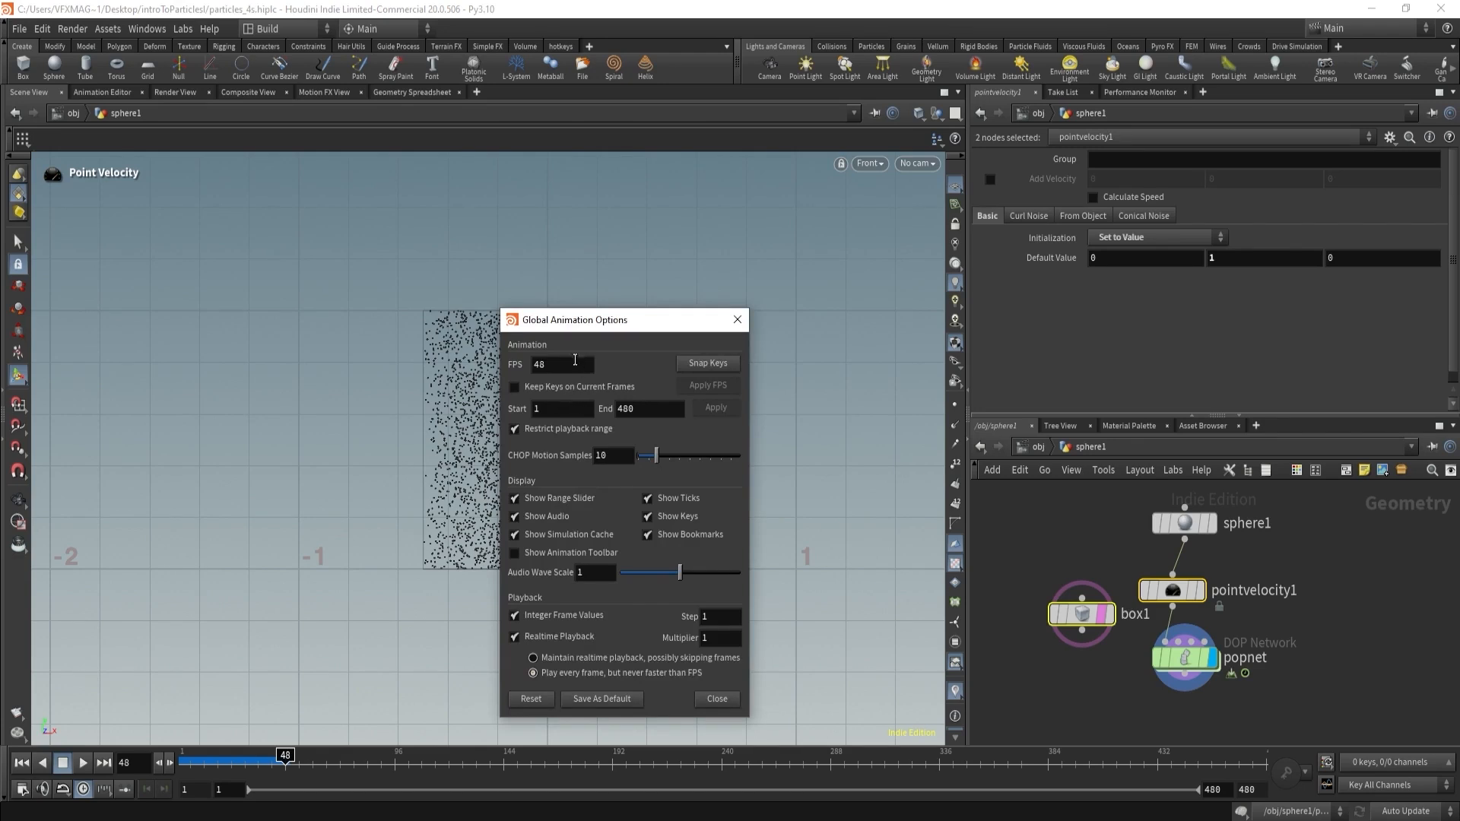
double_click(575, 359)
text(24)
key(Return)
click(718, 385)
click(737, 320)
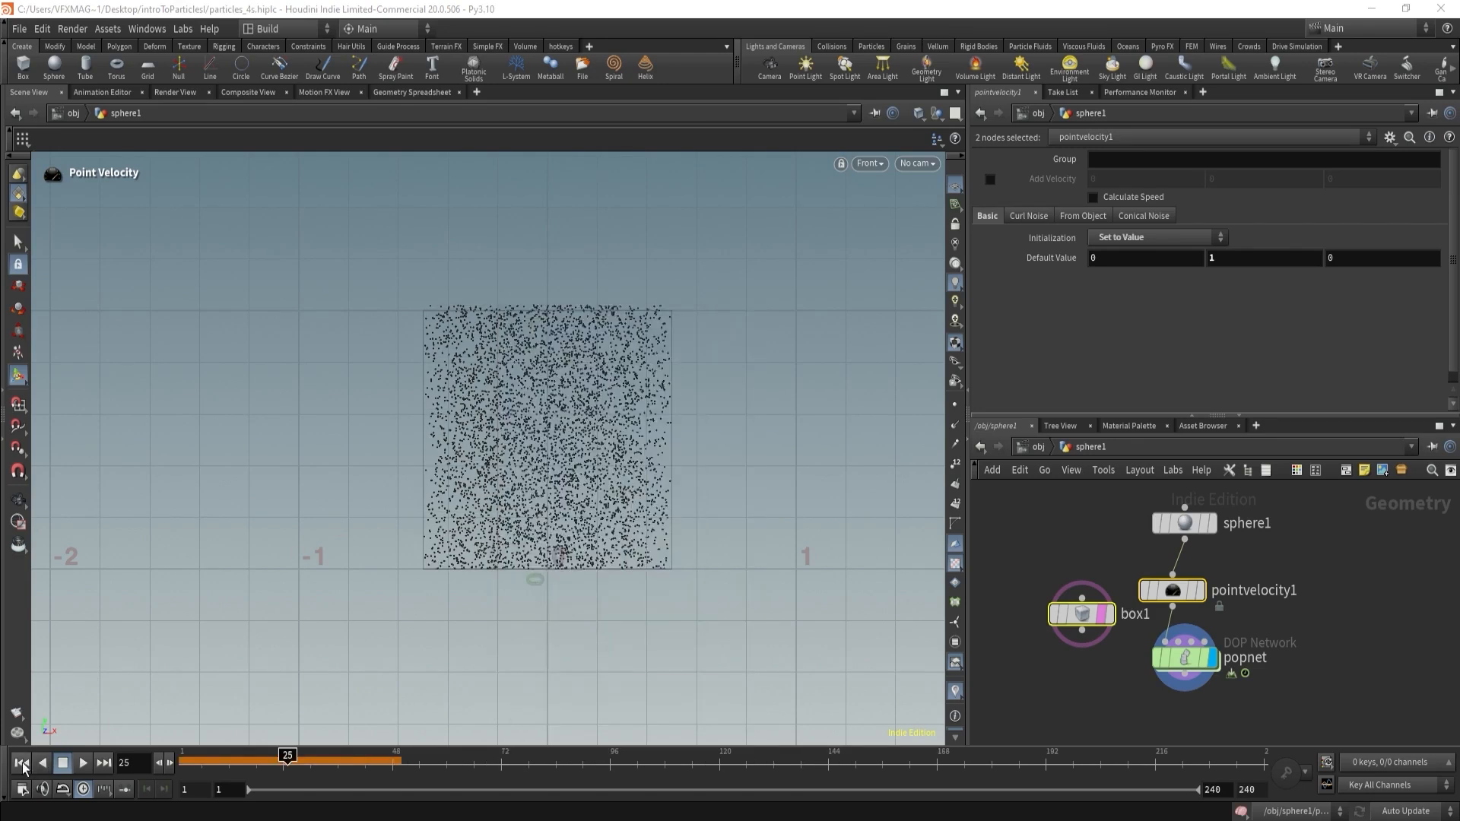
- Rewind to frame 1 and bypass the Point Velocity node in the sphere's network
click(21, 763)
double_click(1184, 658)
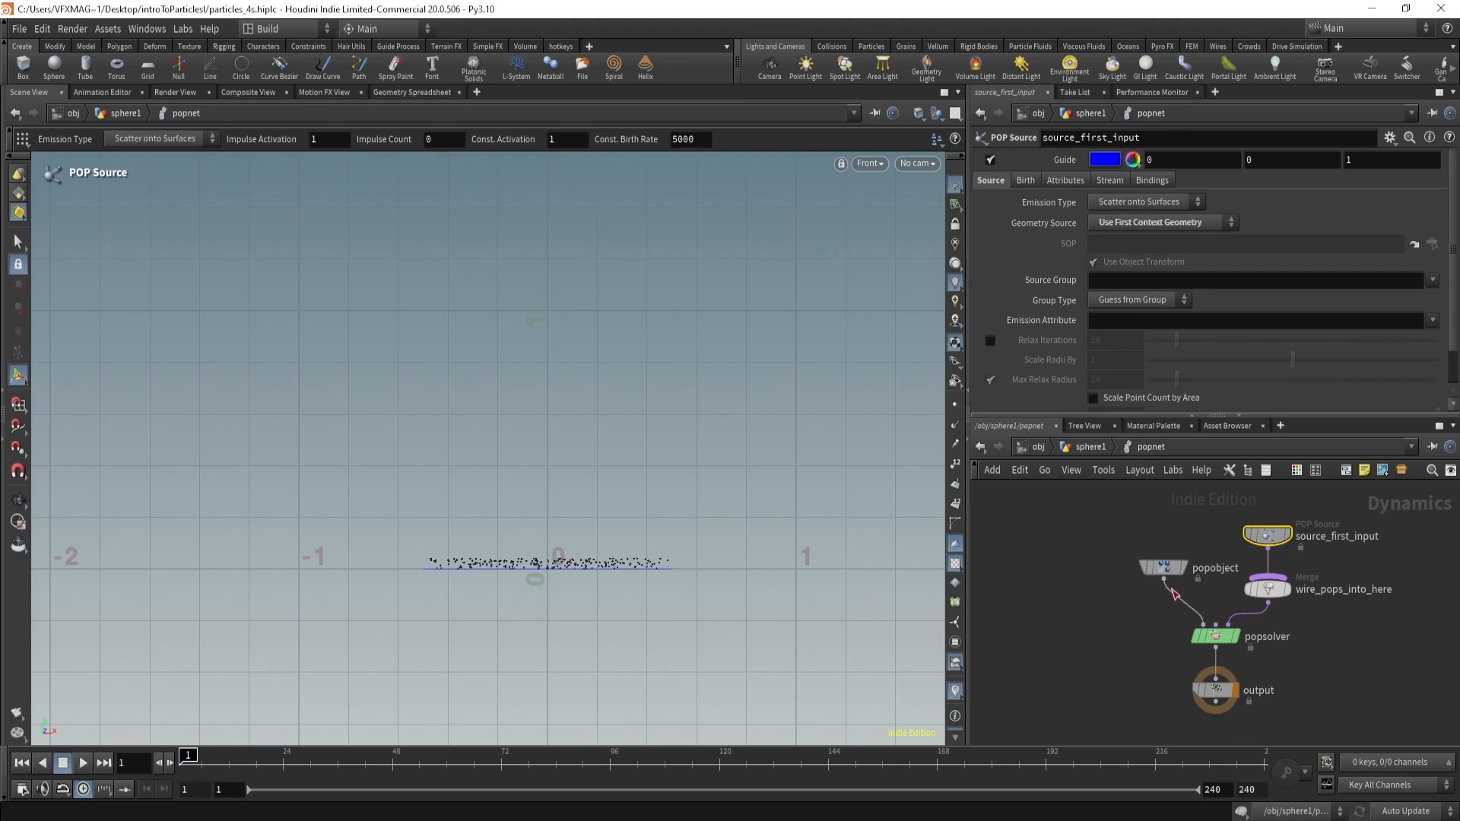
click(1085, 447)
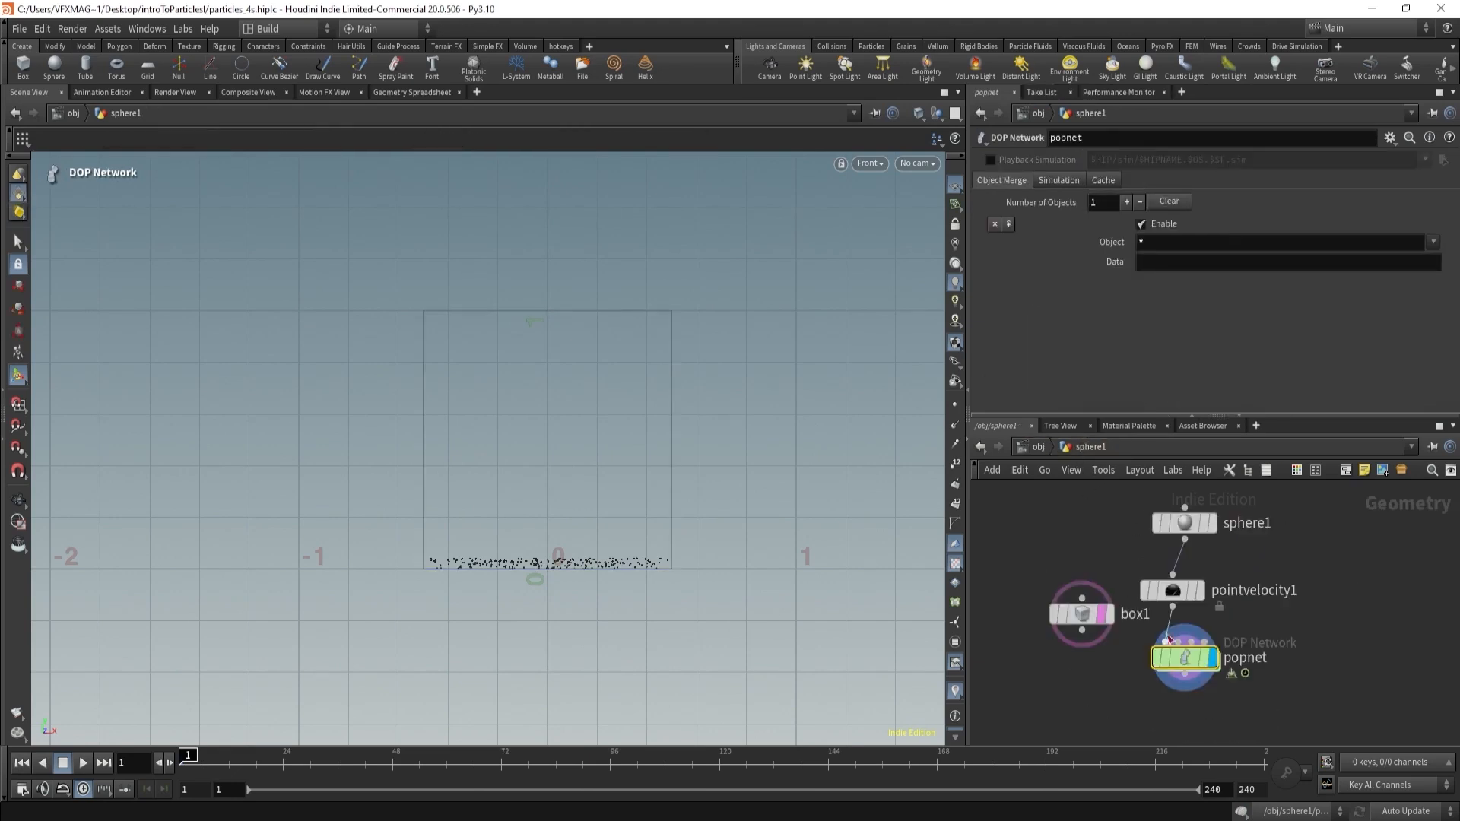
click(1178, 584)
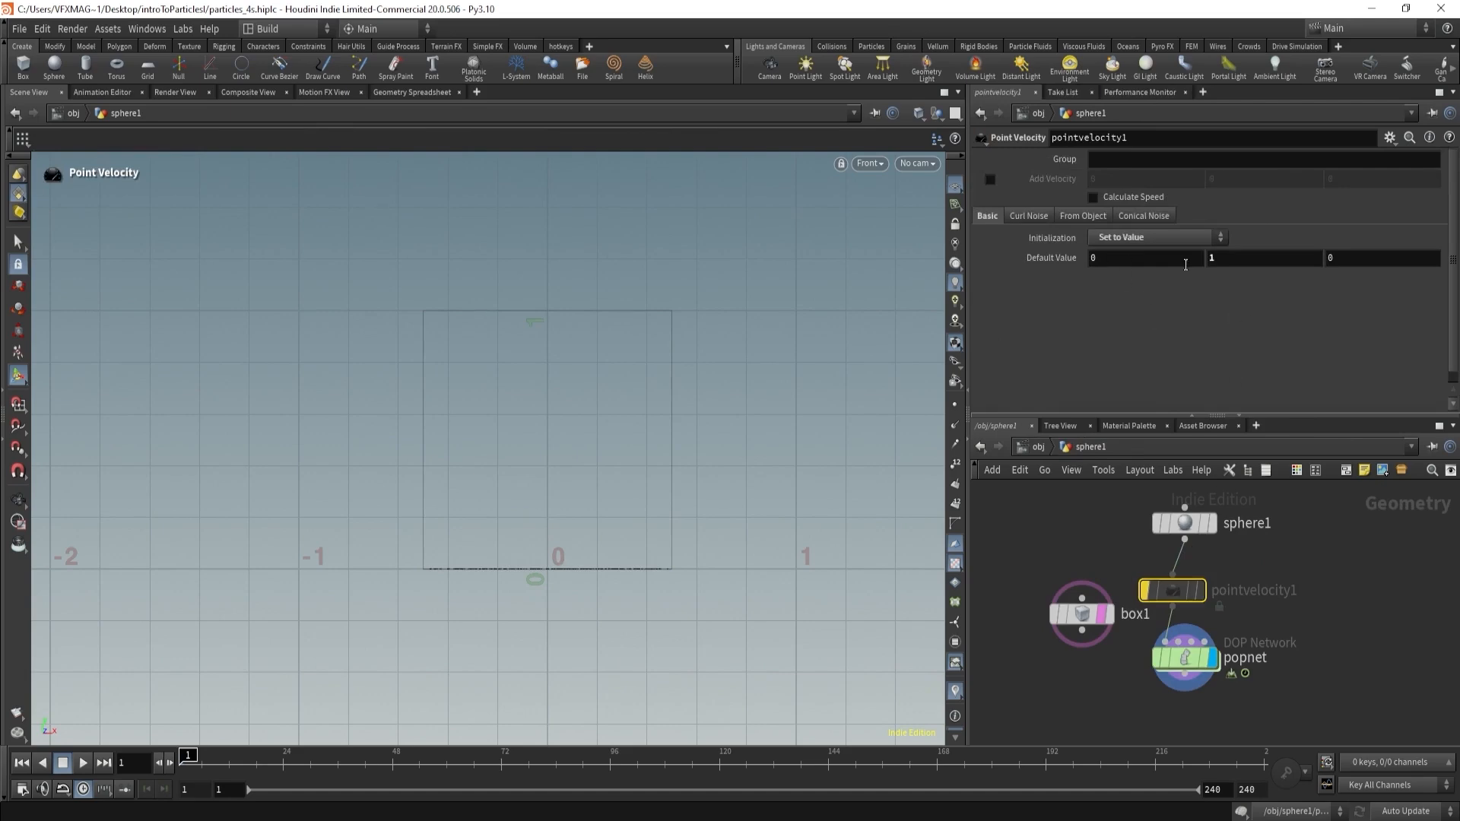
- Inside the POP Network, insert a POP Force node between the first-input source and the merge node
double_click(1186, 656)
middle_drag(1217, 520, 1154, 561)
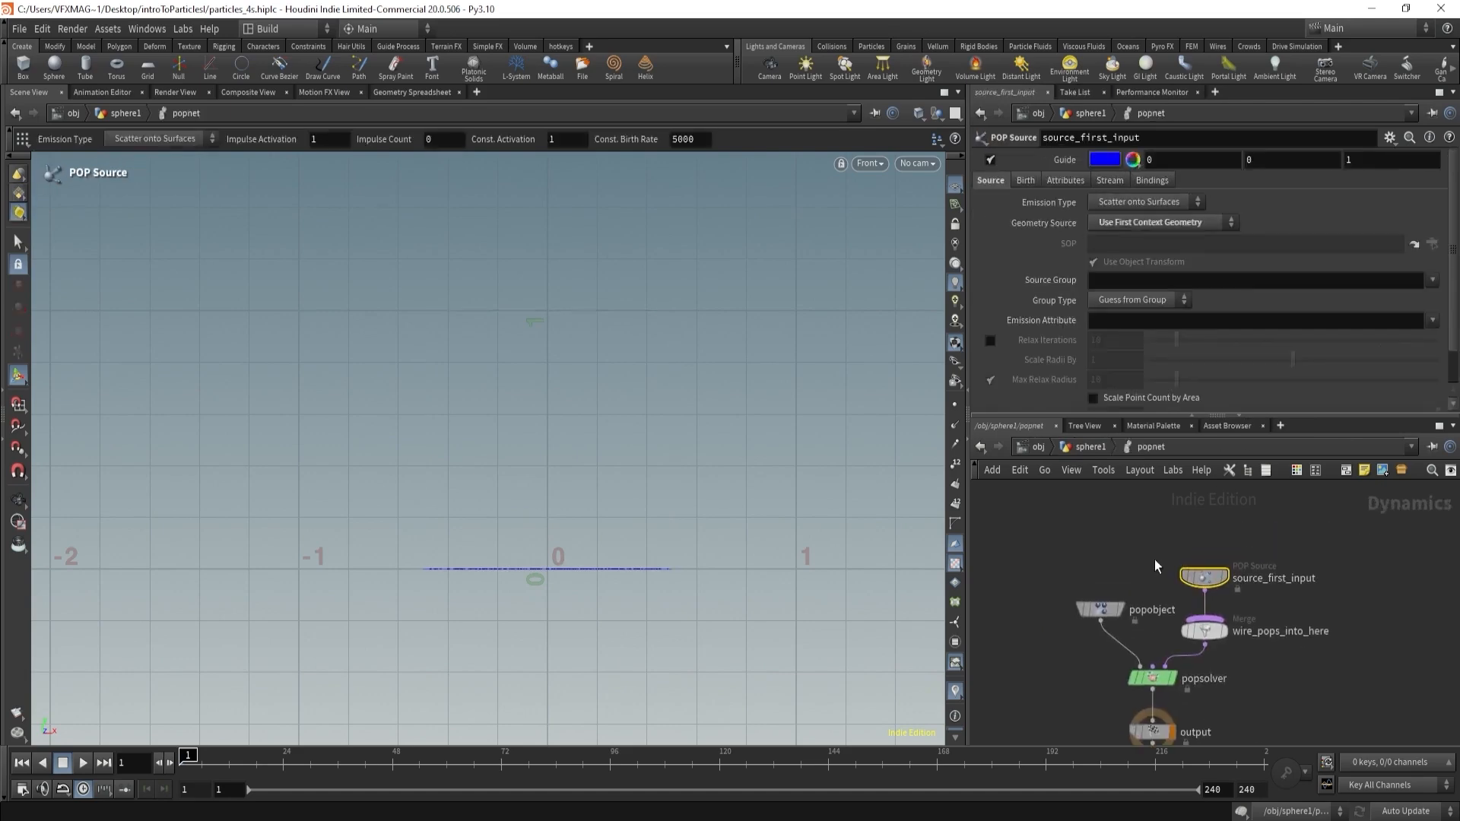
drag(1208, 585, 1208, 527)
key(Tab)
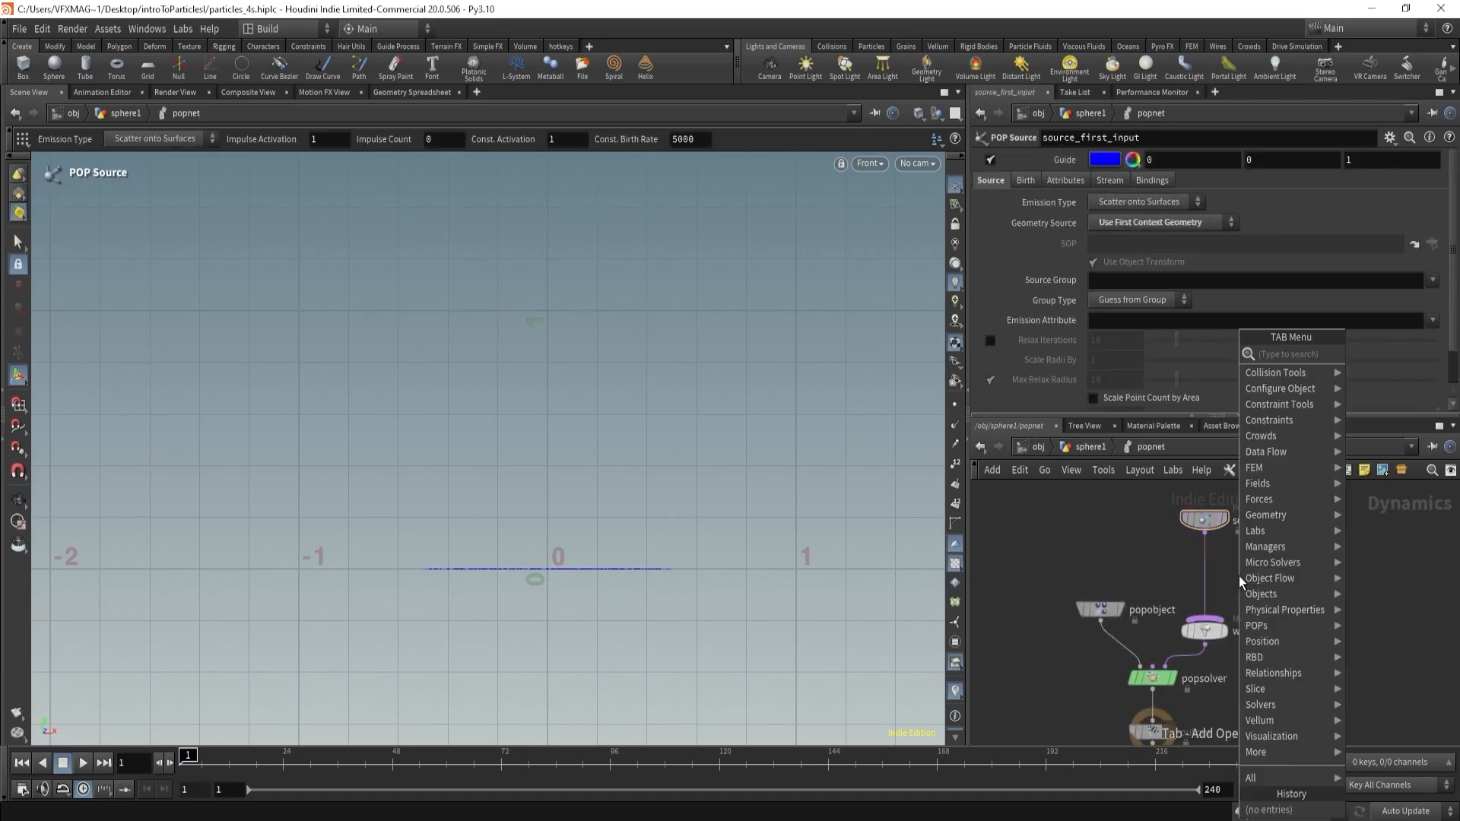
text(popfor)
key(Return)
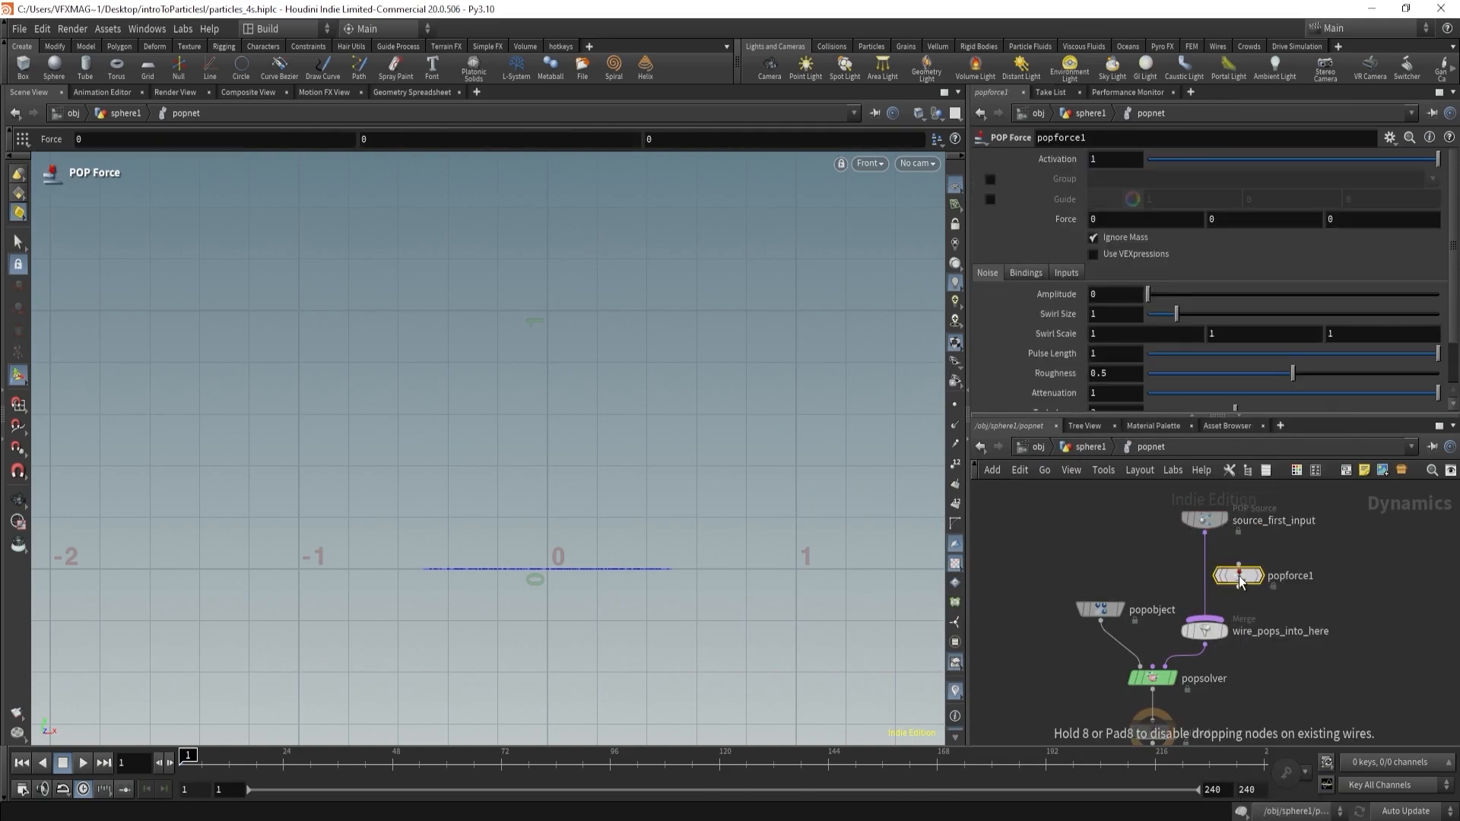
click(1210, 579)
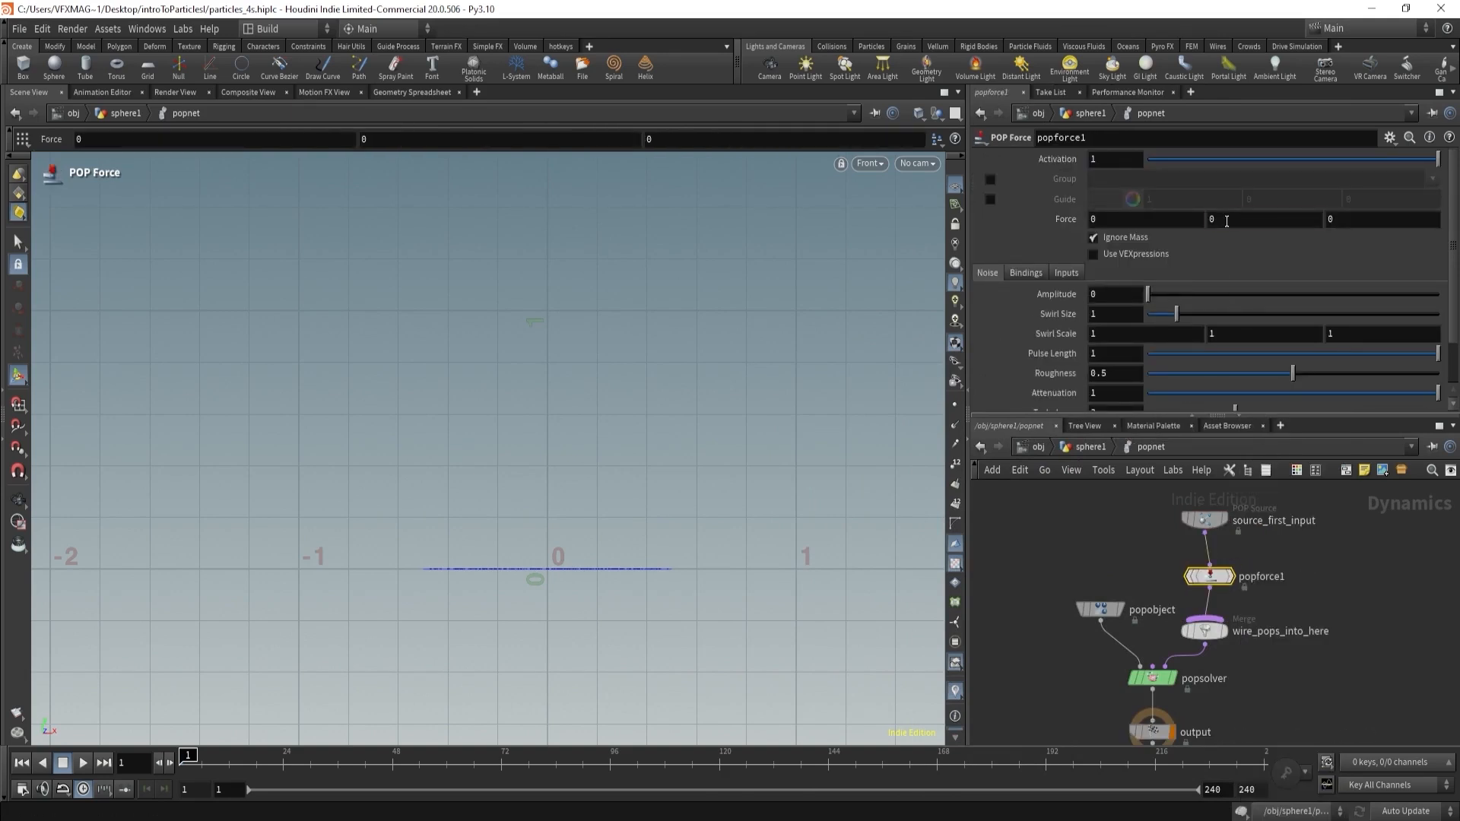
- Set the POP Force's Y force to 1 and simulate up to frame 25
click(1227, 220)
key(Return)
click(82, 763)
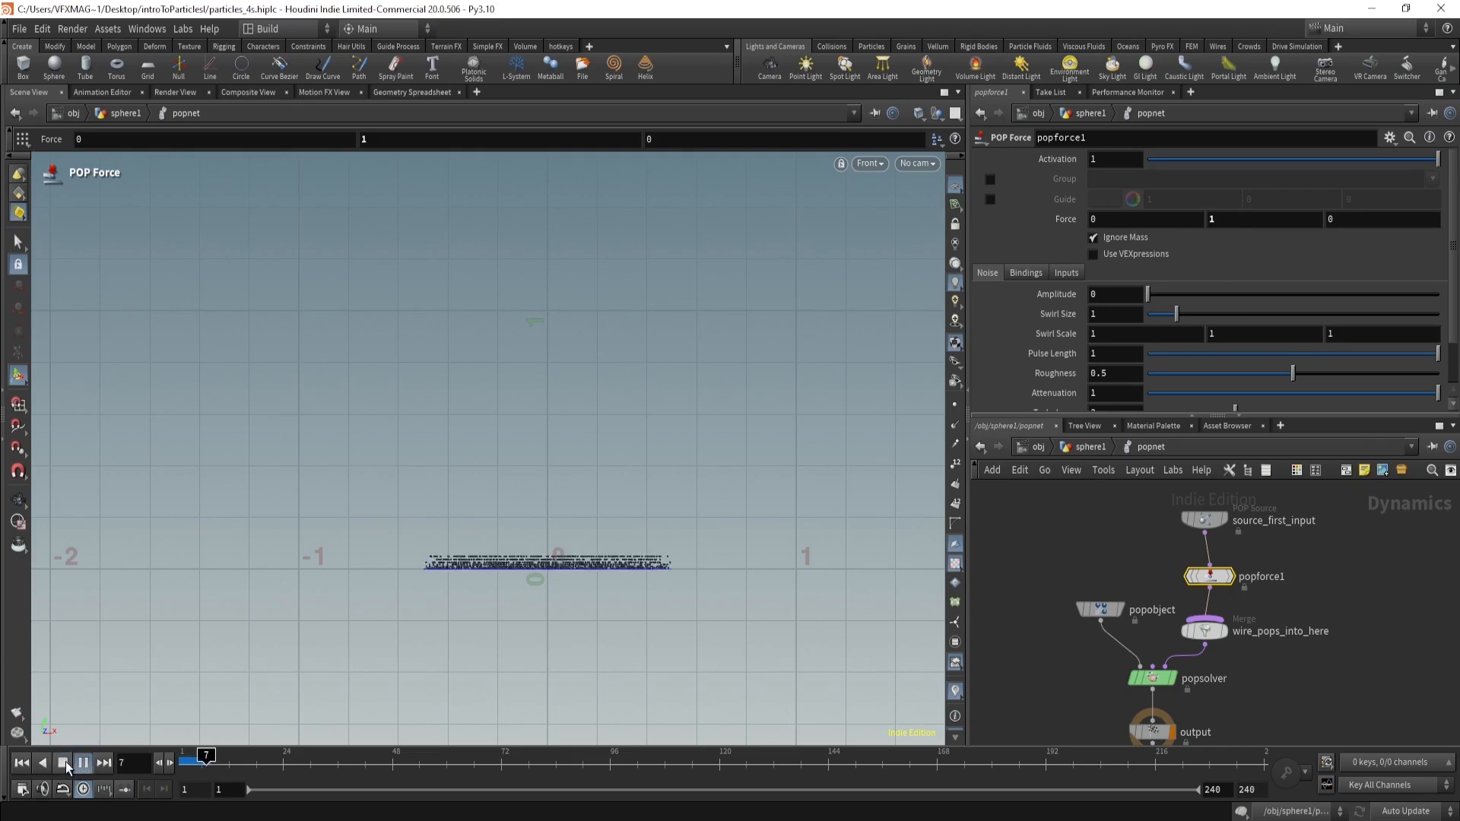
click(64, 763)
drag(252, 757, 288, 757)
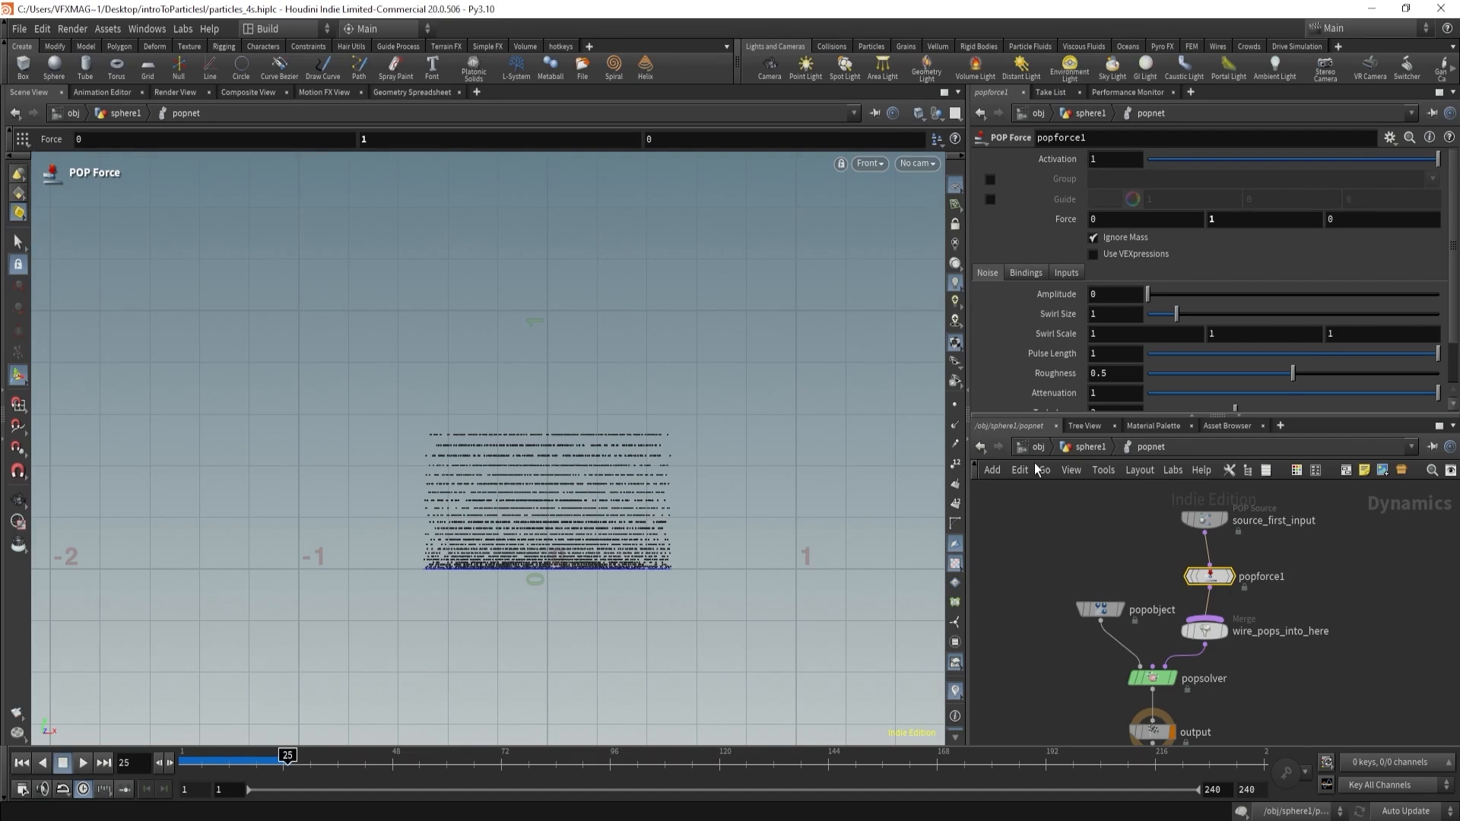
- Return to the sphere's network and scrub to frame 14 to compare the force-driven particles with the reference box
click(1079, 448)
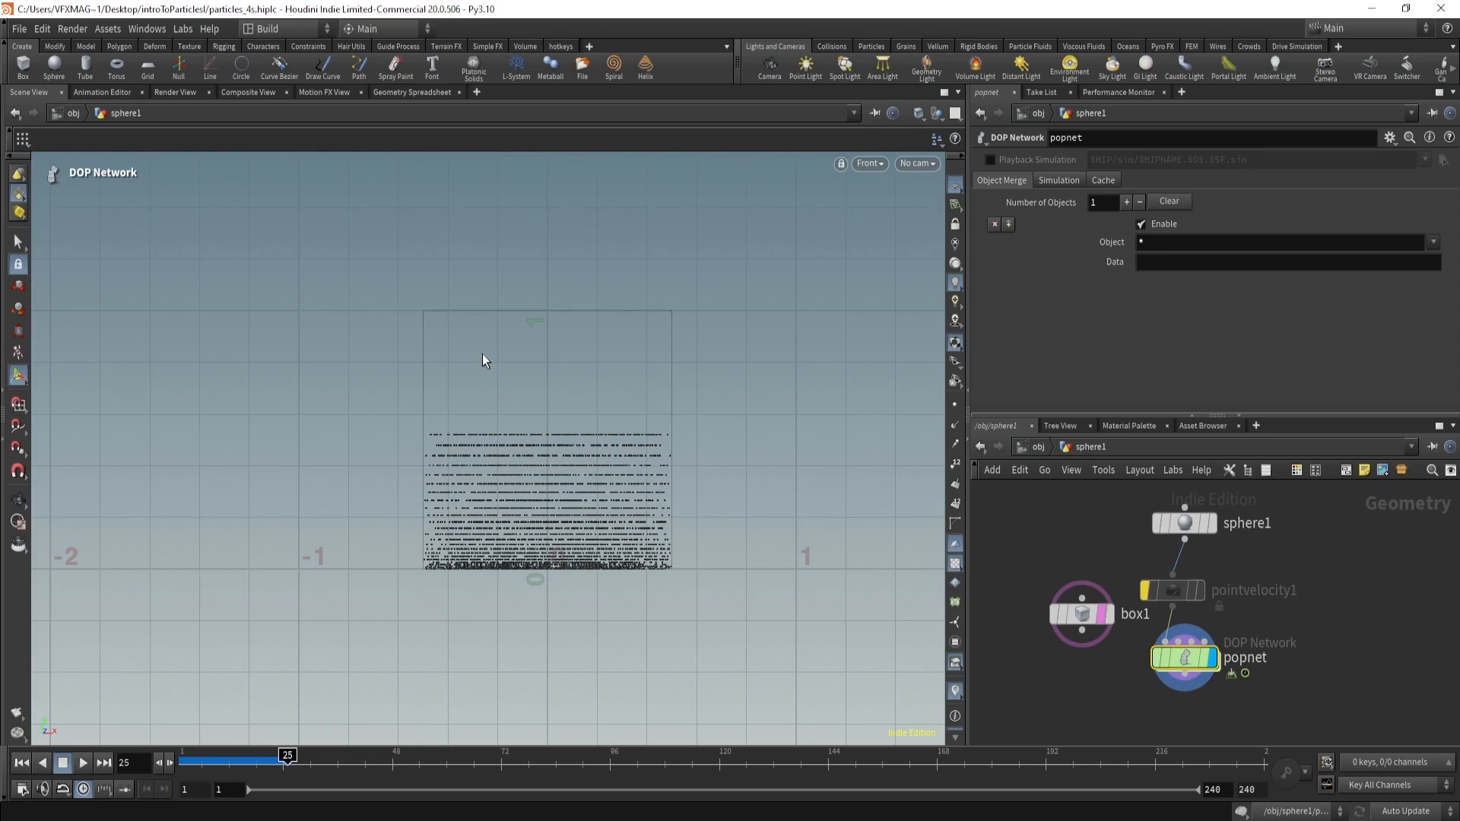
click(195, 760)
click(237, 762)
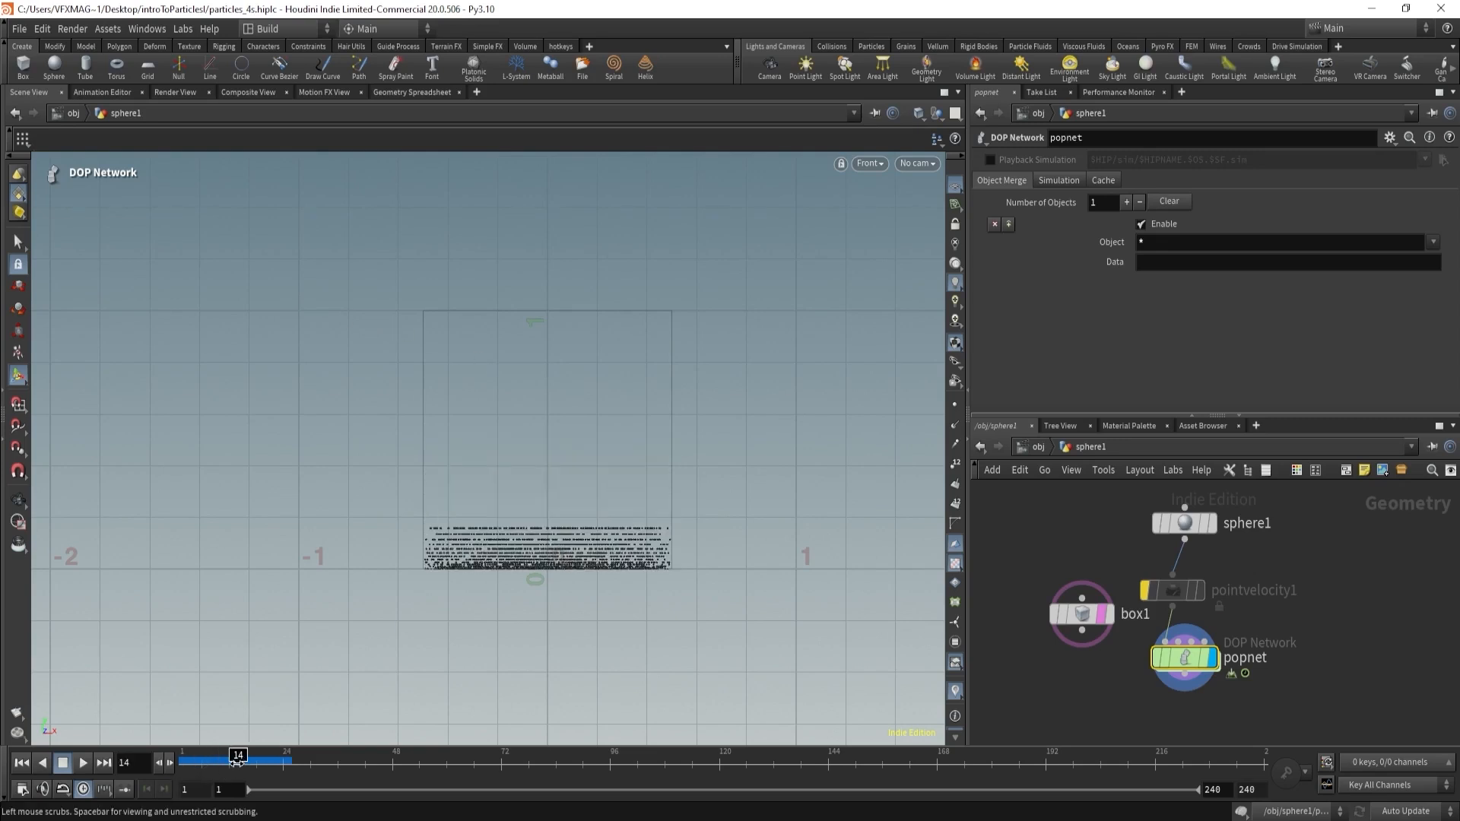
- Scrub from frame 25 to frame 86 and back to frame 16 to examine how the force accelerates the particles past the reference box
click(287, 762)
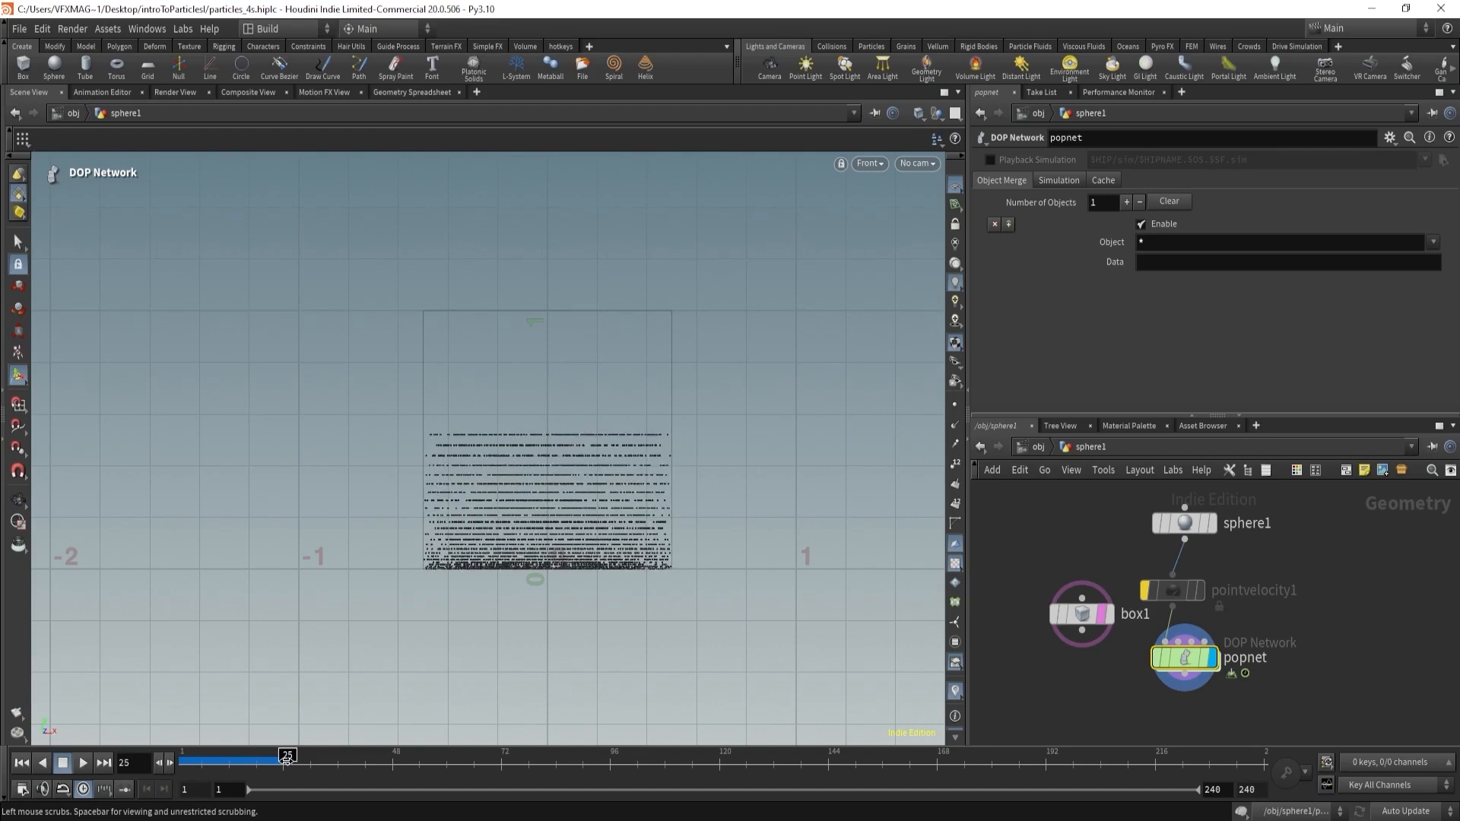
drag(287, 760, 567, 773)
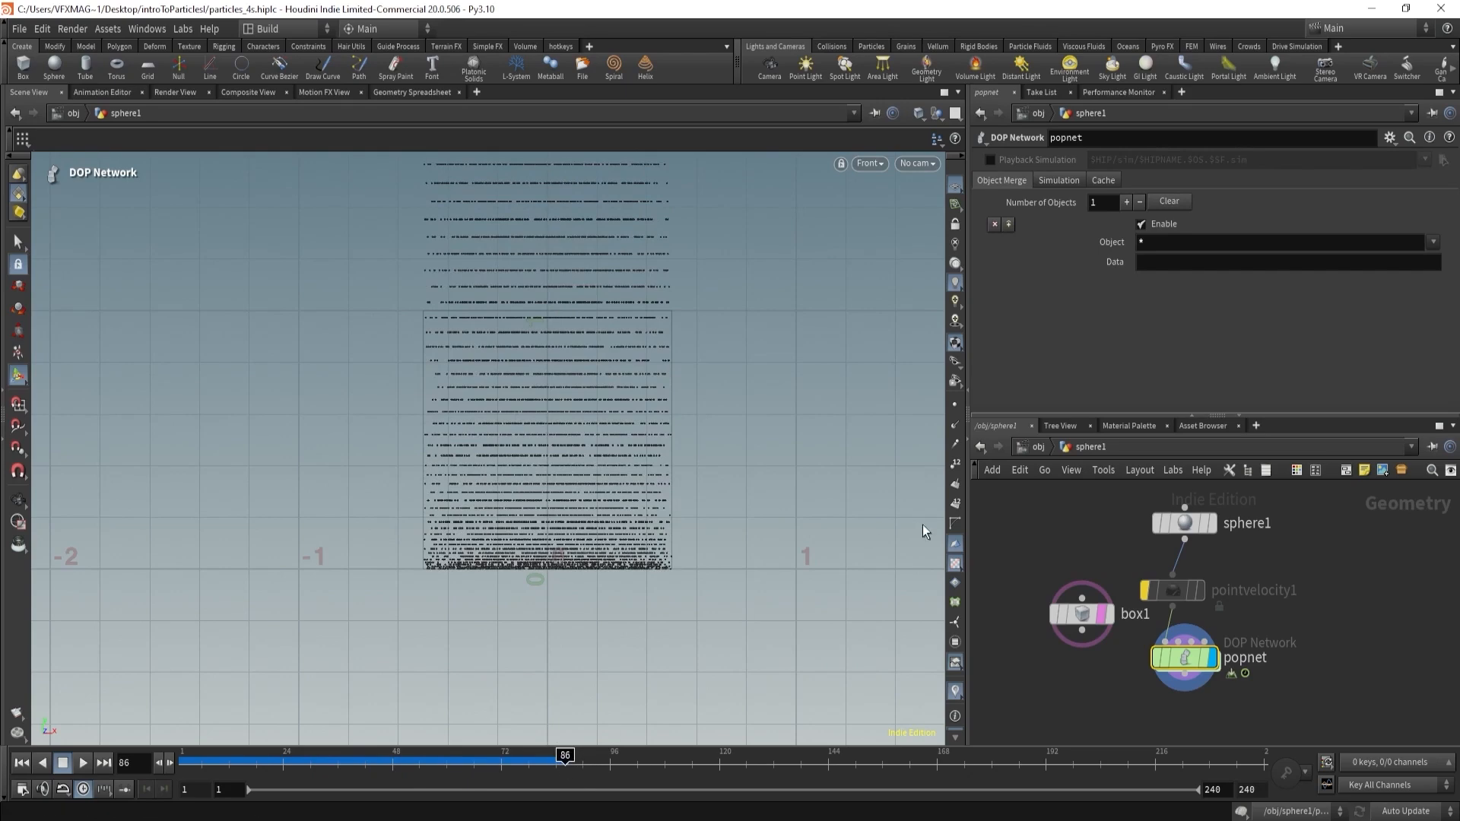
click(1187, 590)
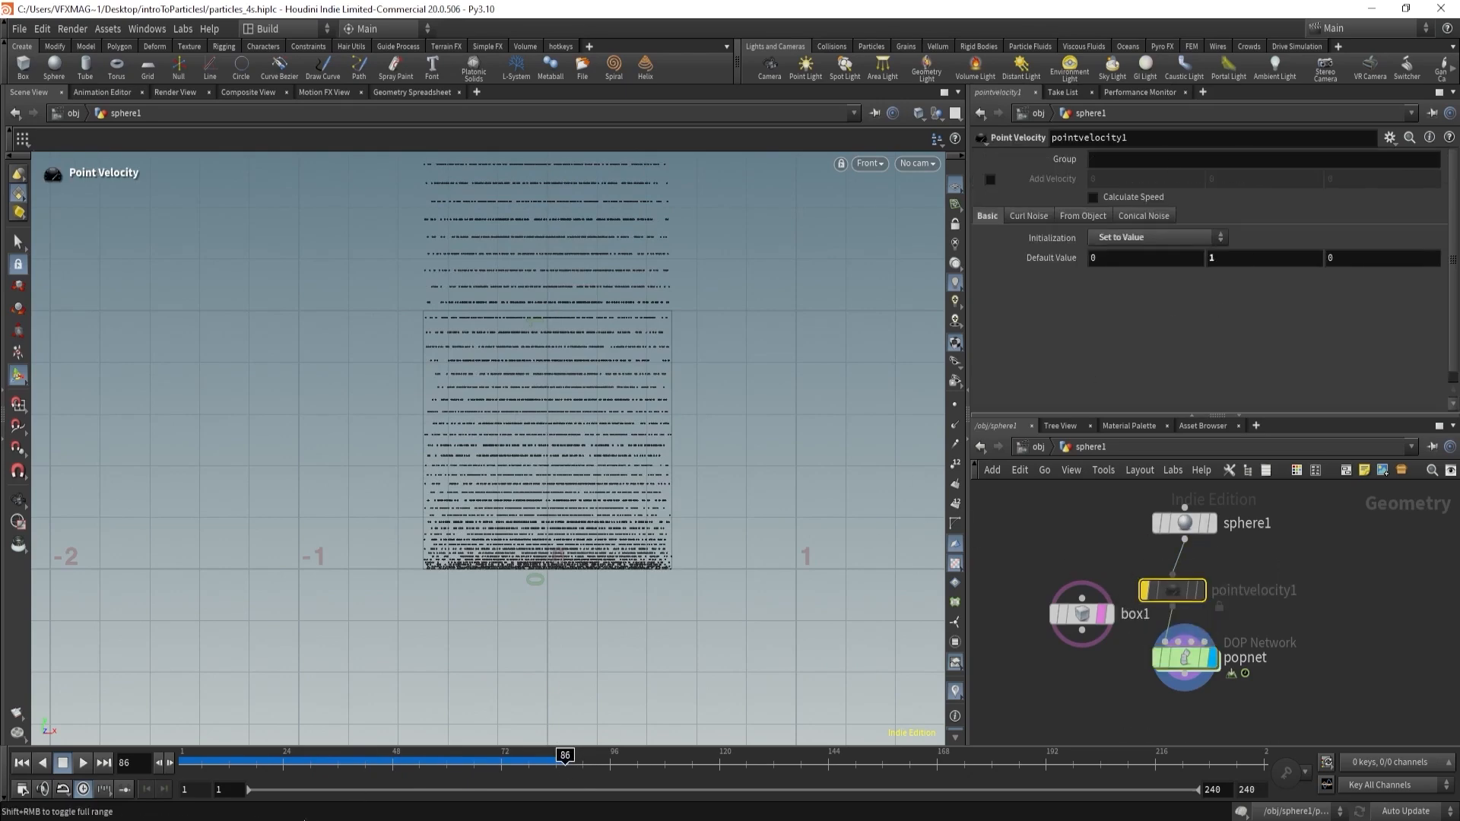
drag(565, 758, 247, 757)
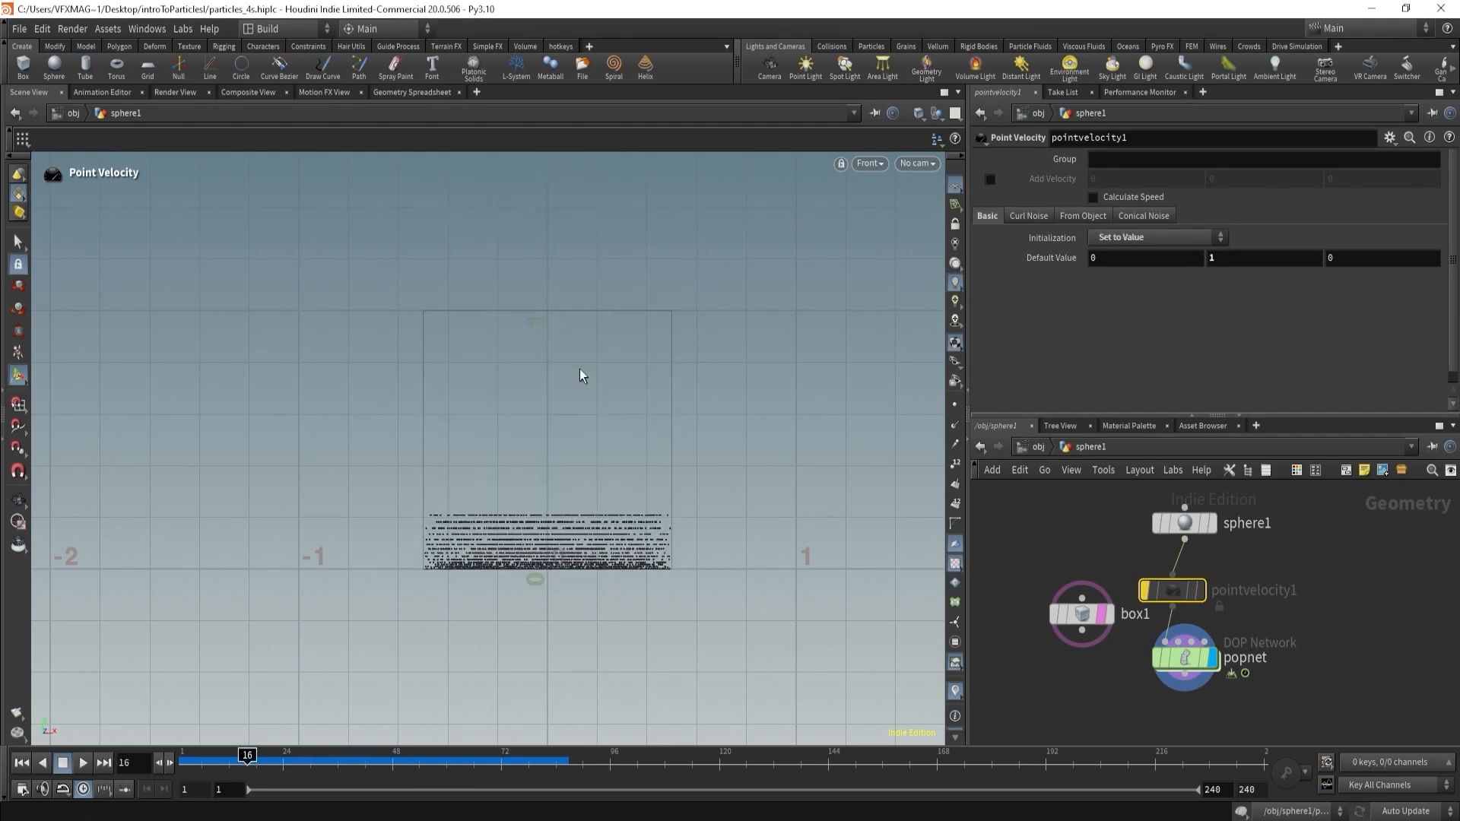
- Add a Null node below the POP network, wire the network's output into it, and display it
middle_drag(1092, 708, 1086, 634)
click(1106, 637)
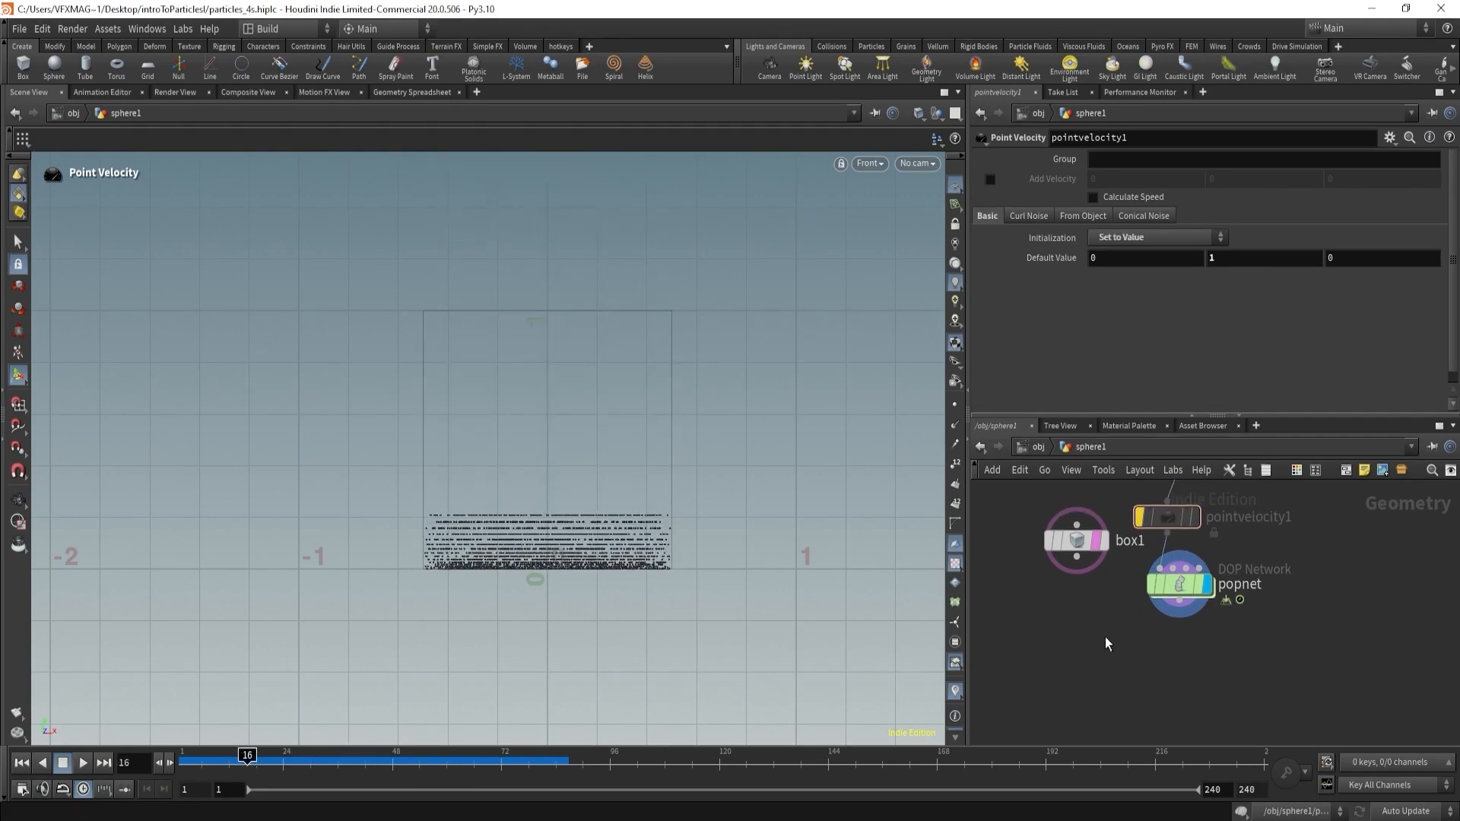
key(n)
click(1159, 668)
drag(1158, 645, 1179, 601)
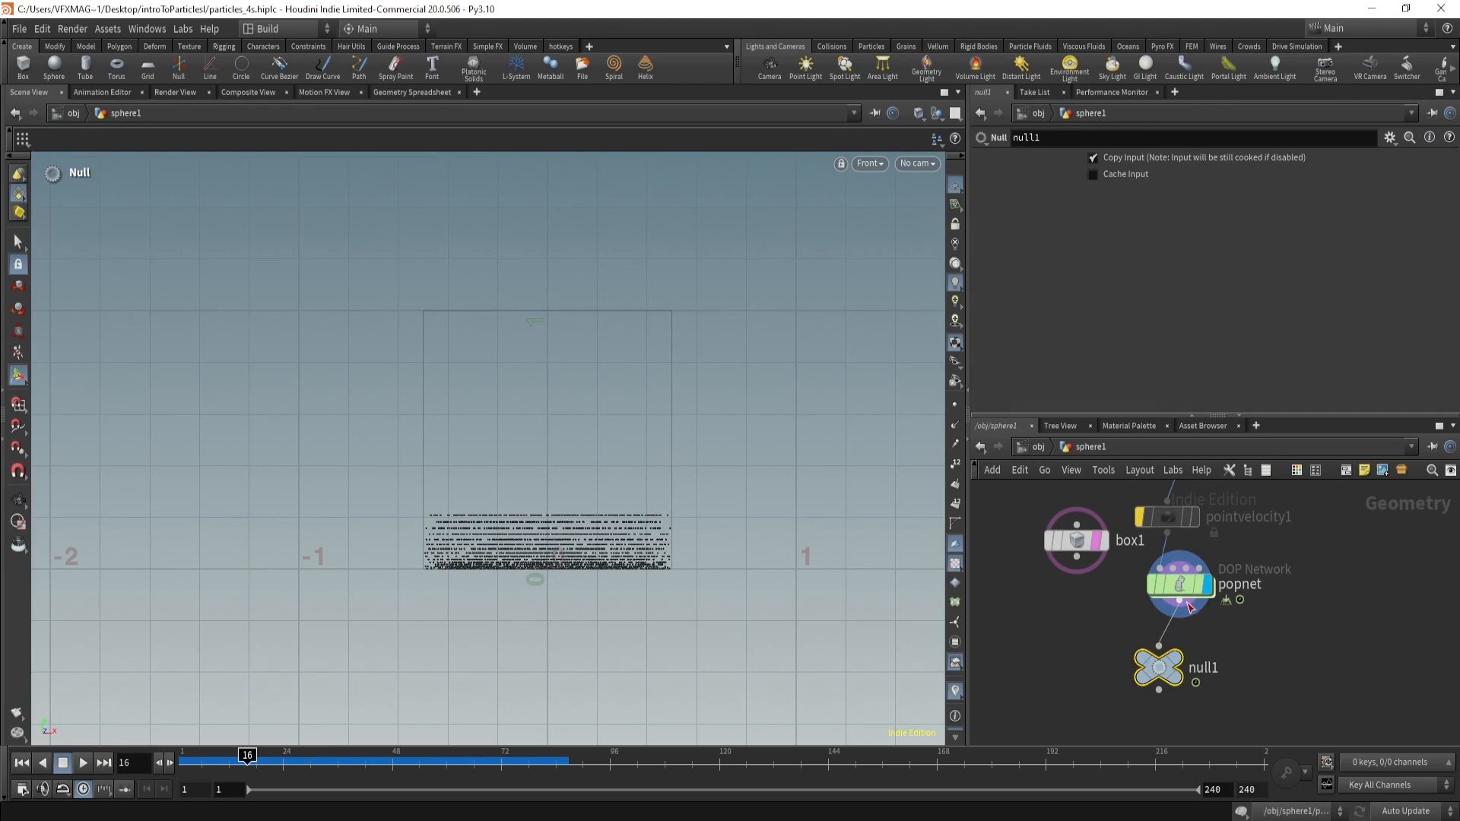
click(1177, 657)
- Filter the geometry spreadsheet to the v and force attributes and compare Y velocity from frame 1 to frame 71
click(409, 91)
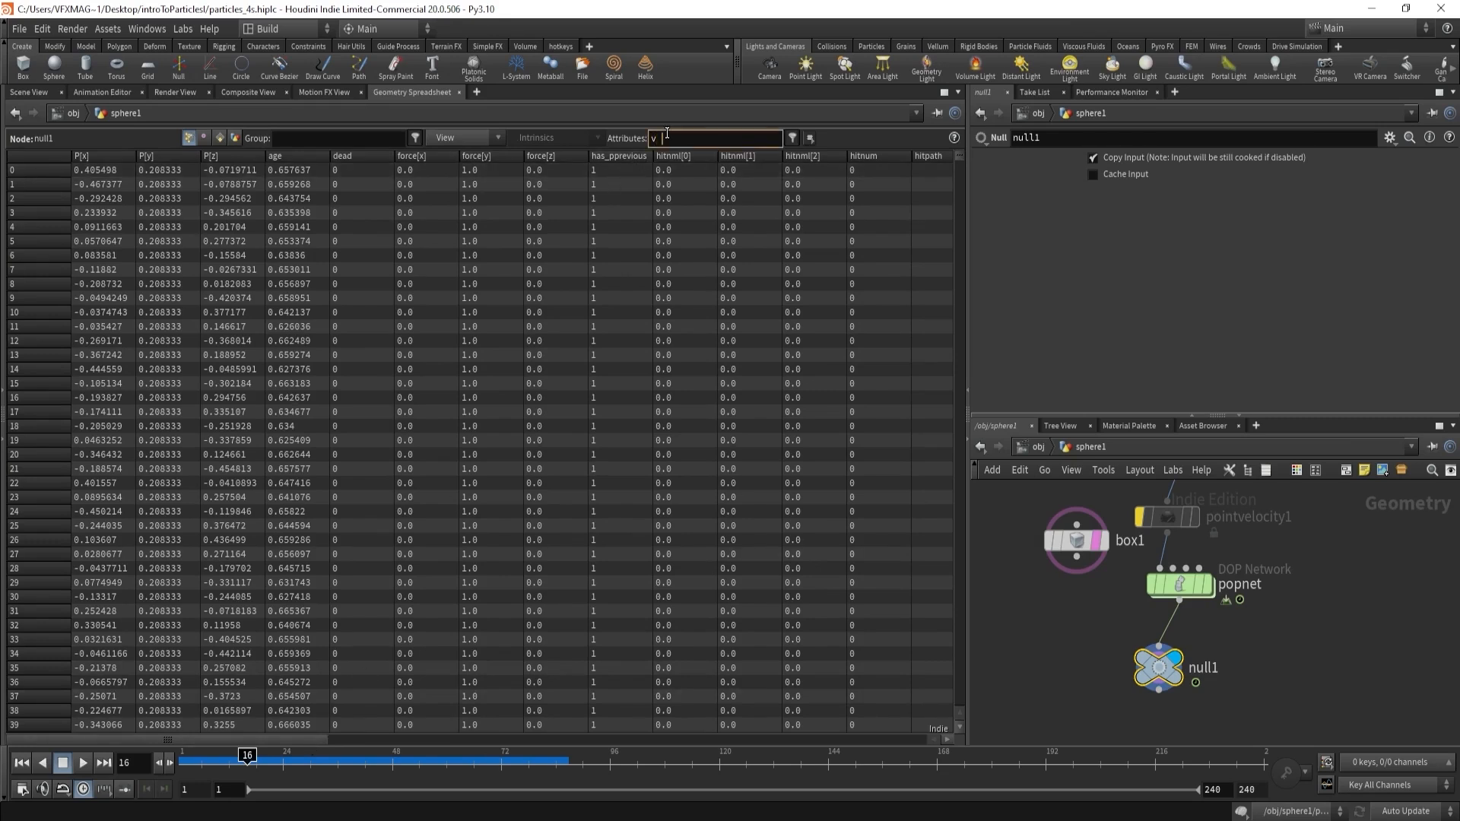
key(Return)
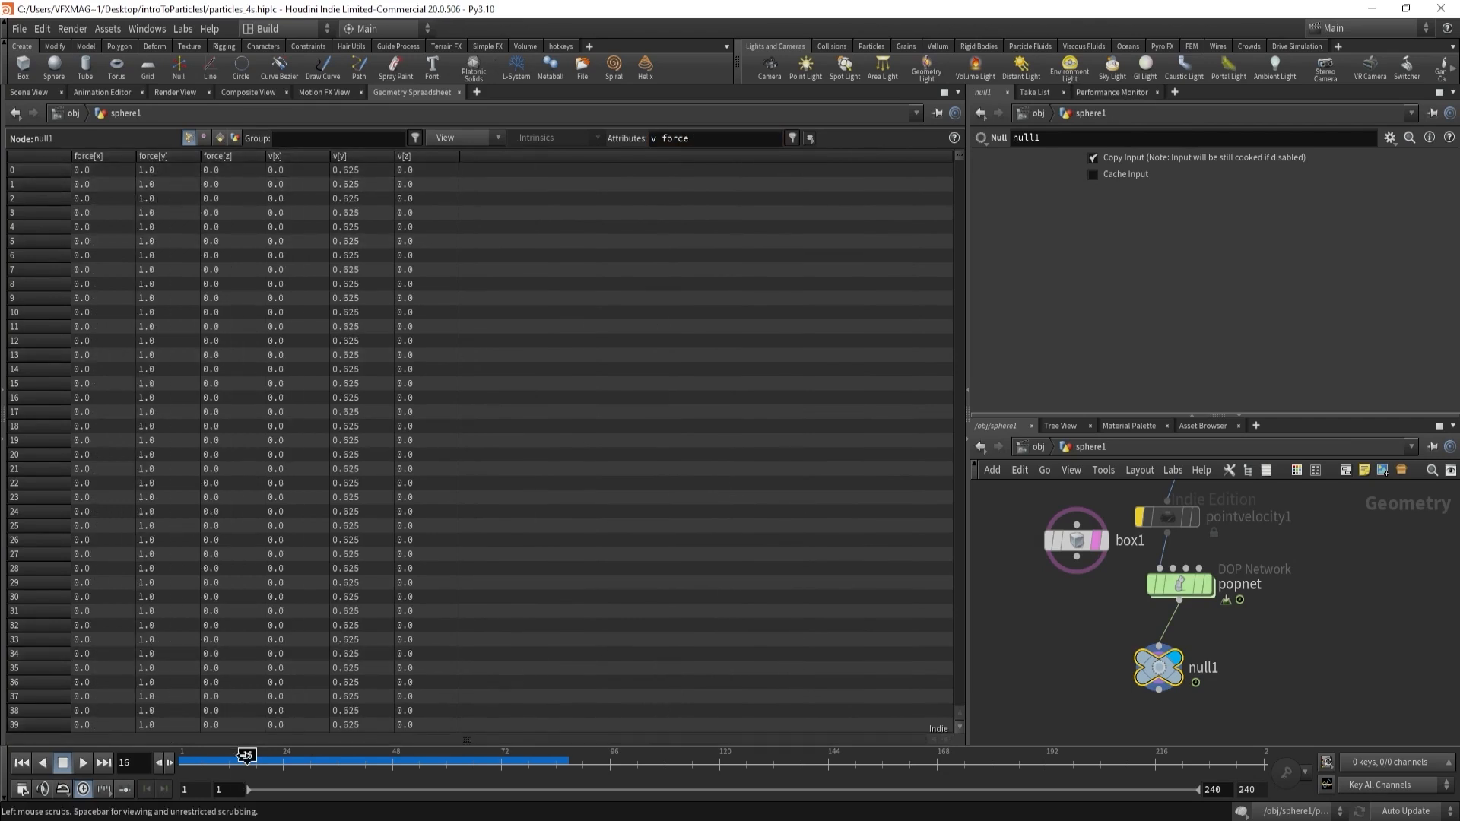
drag(245, 756, 183, 755)
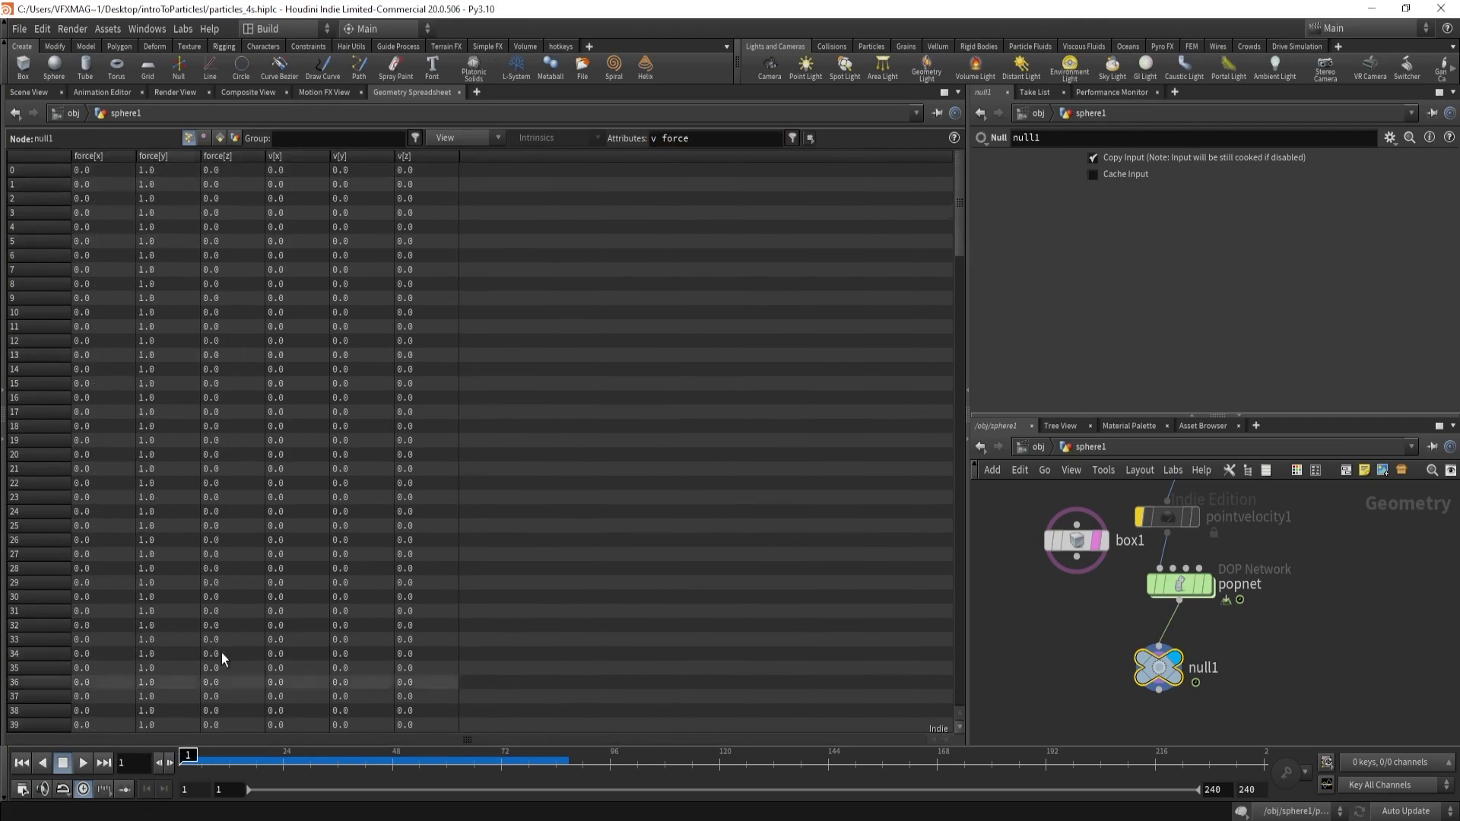
click(348, 156)
drag(191, 756, 497, 774)
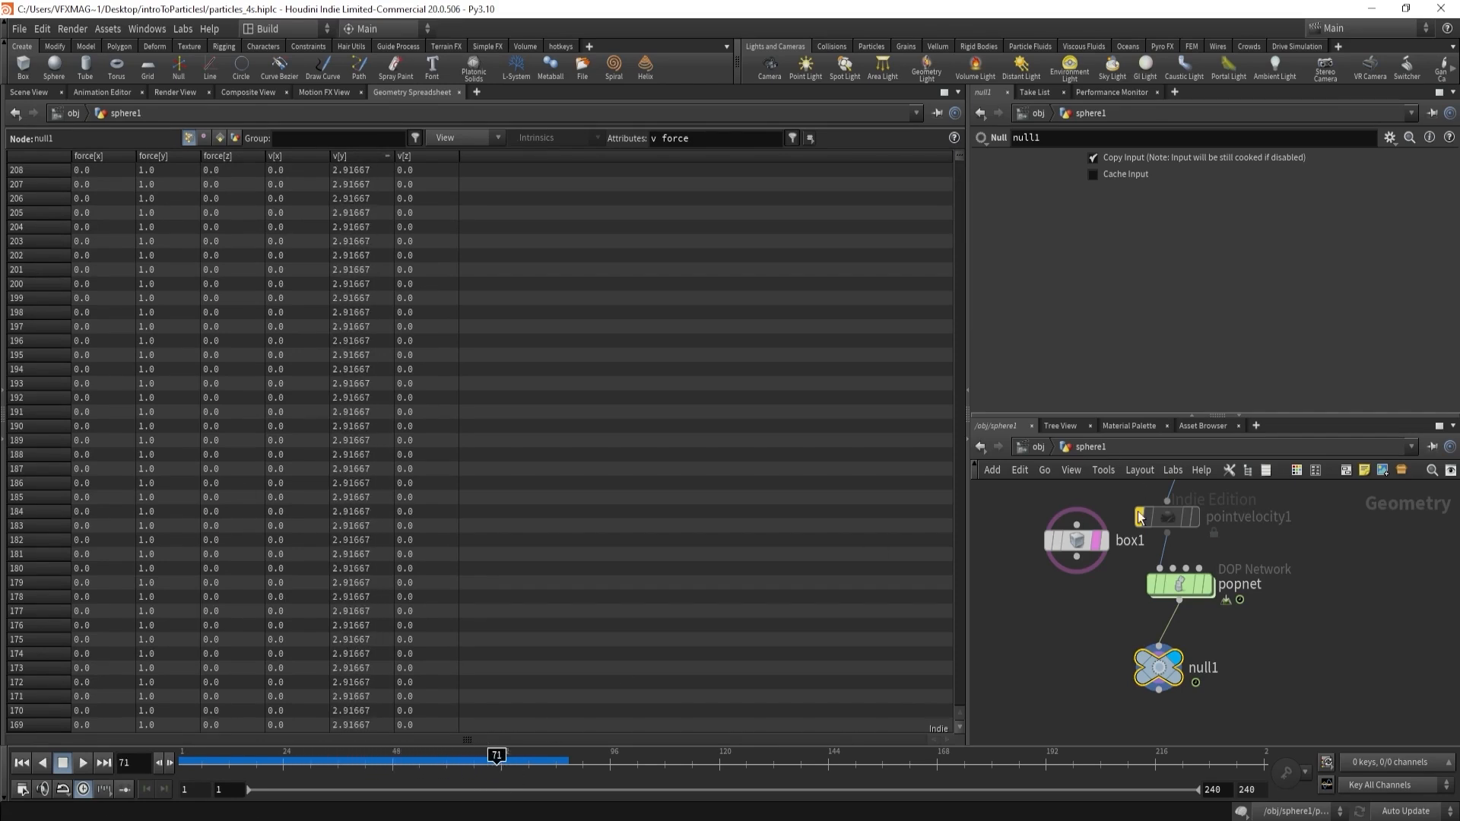
- Bypass the POP Force, re-enable the Point Velocity node in the sphere's network, and select the Null node
double_click(1179, 585)
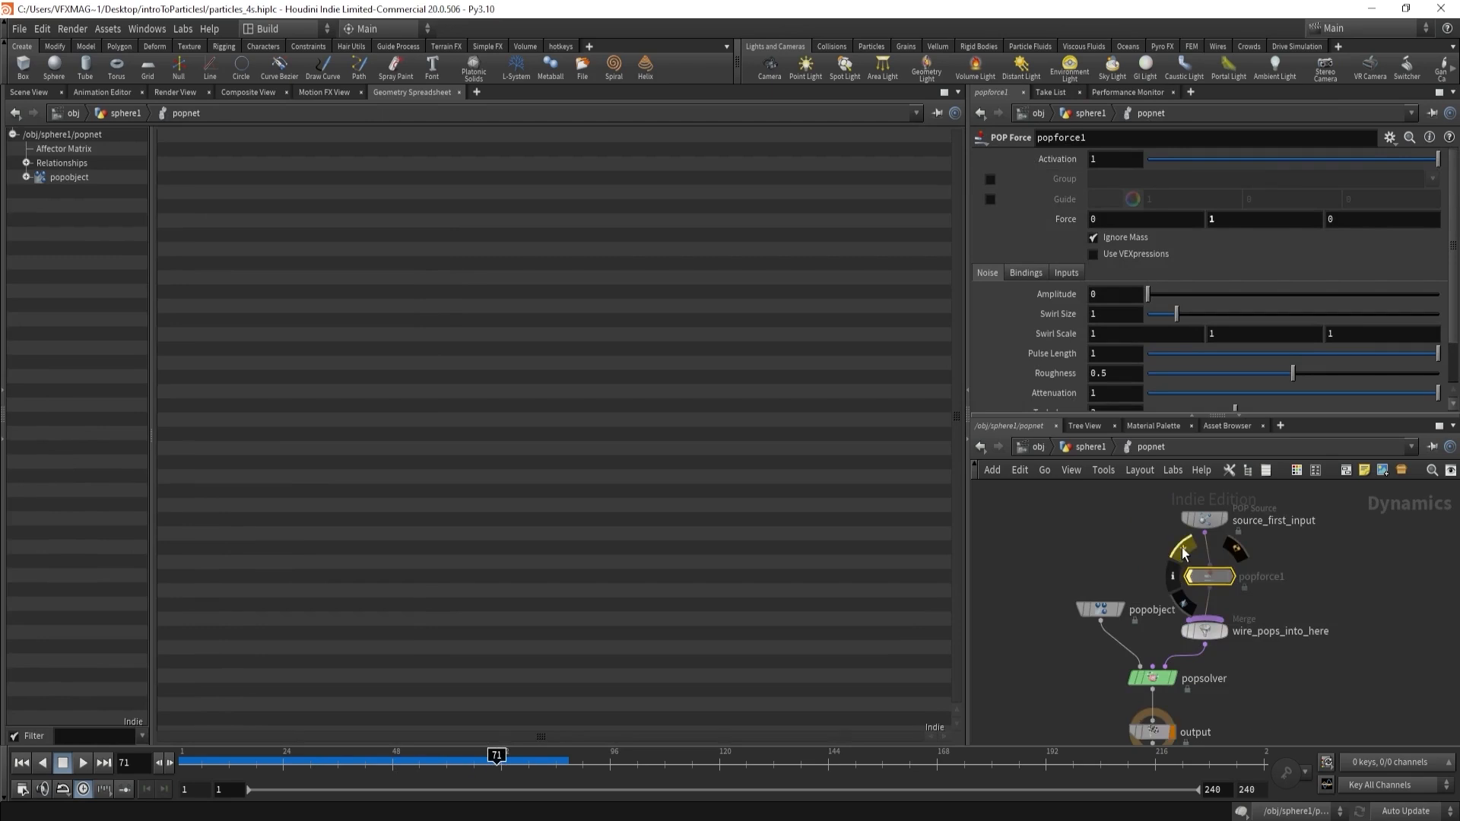
click(1090, 447)
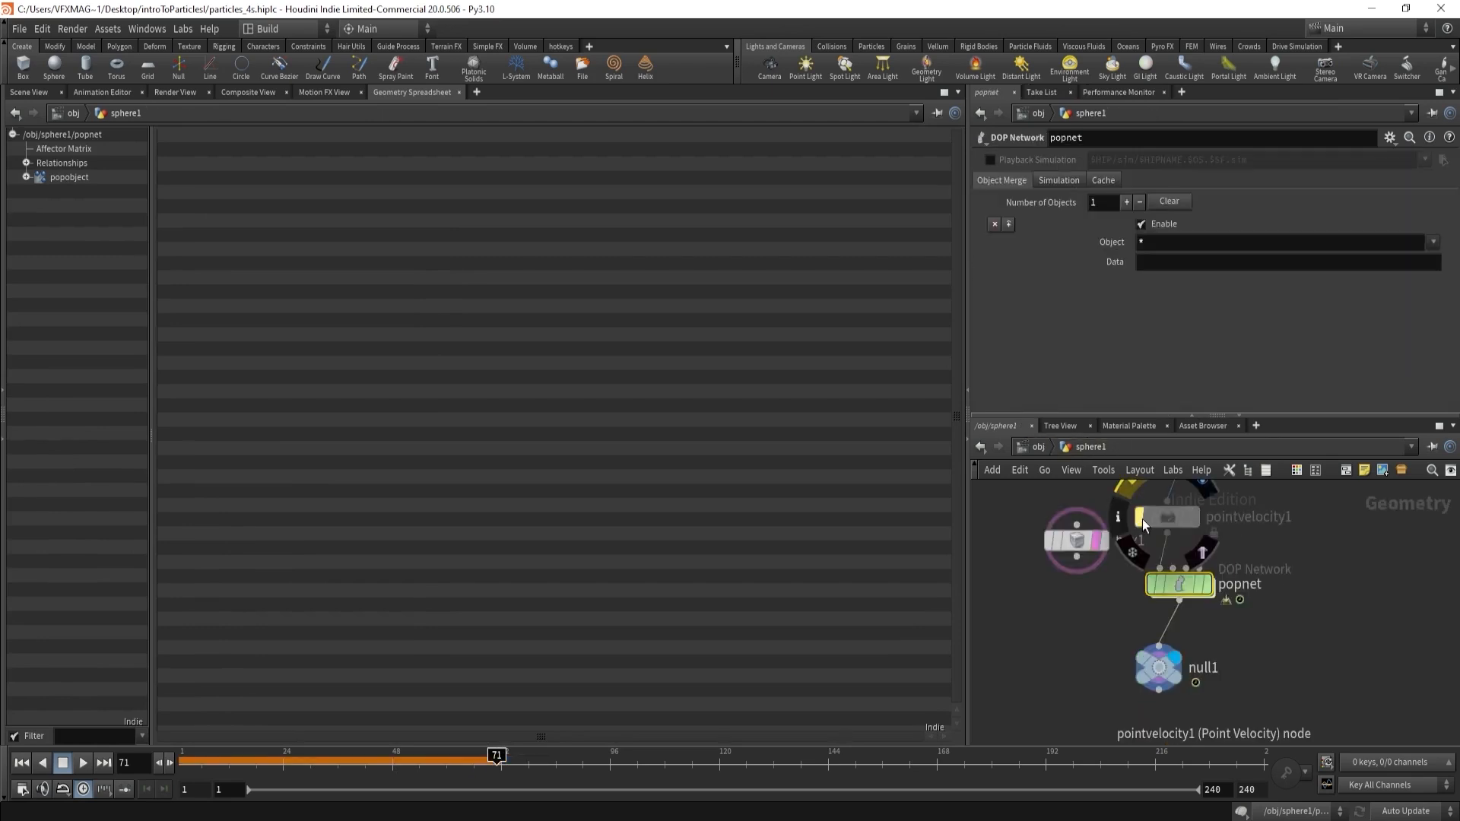
click(1157, 679)
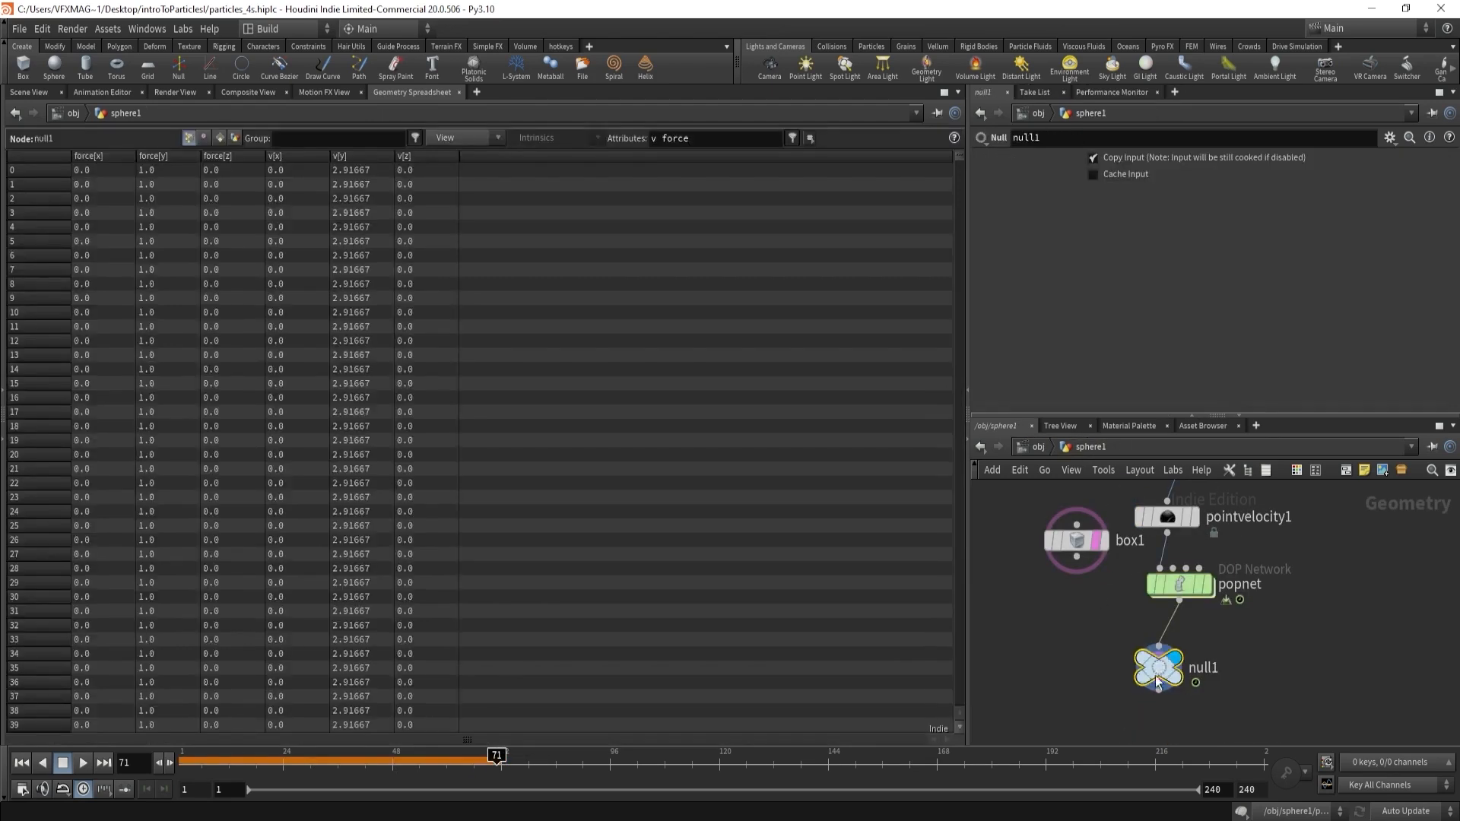
- Simulate from frame 1 to frame 40, sort the spreadsheet by Y velocity, and view the particles in the scene
click(22, 763)
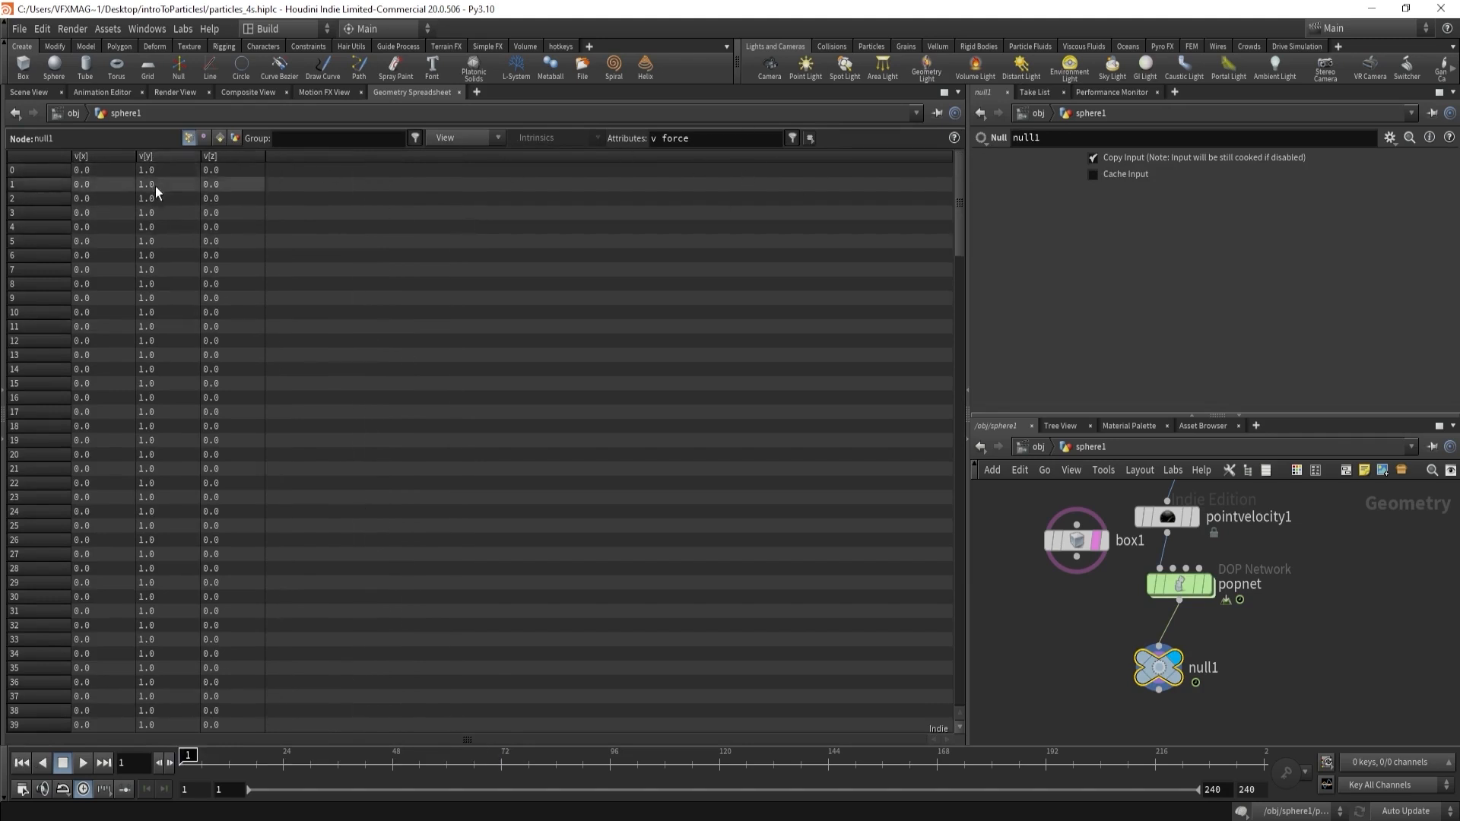
click(85, 765)
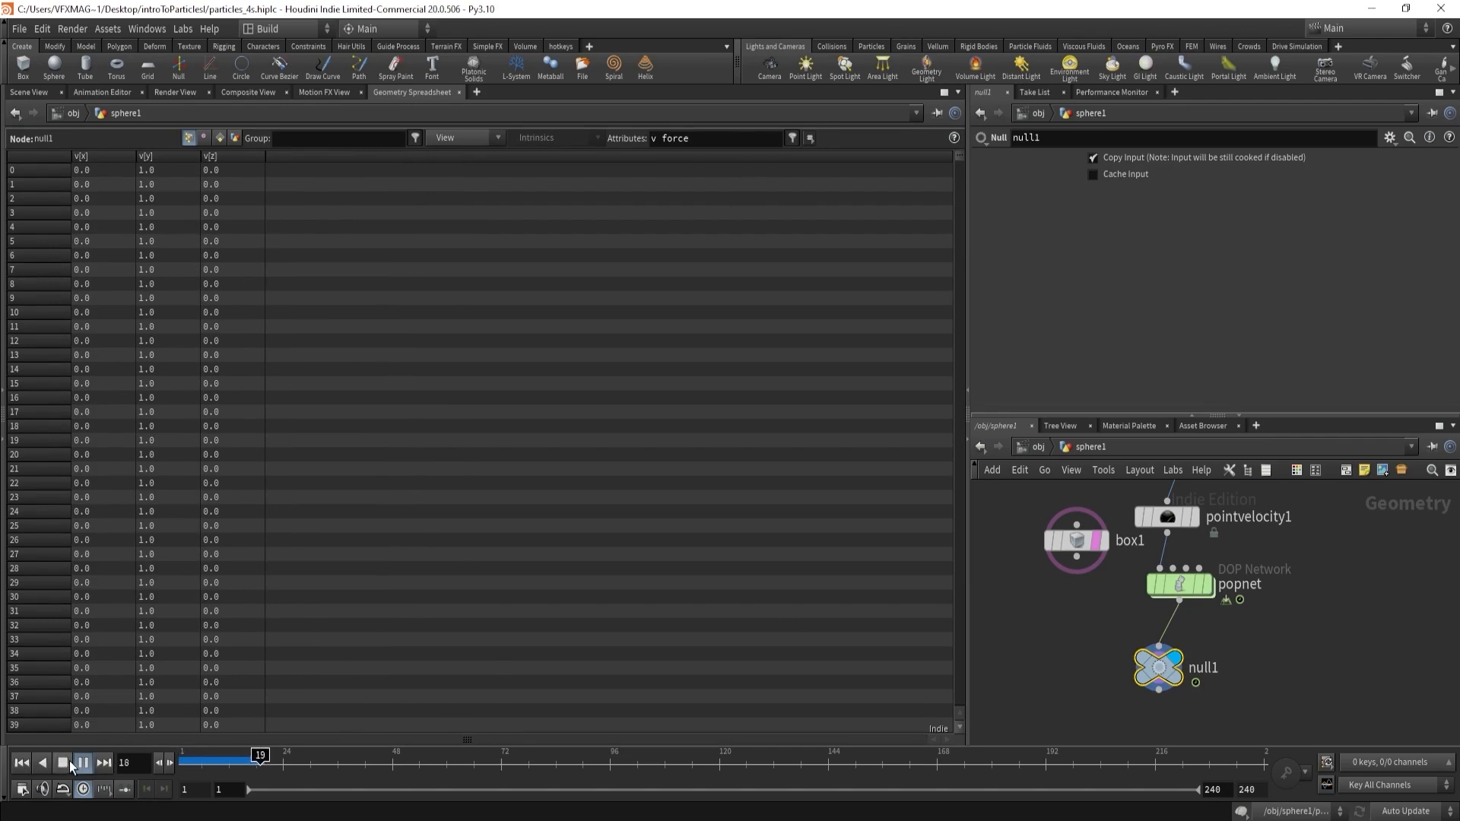
click(70, 761)
click(169, 157)
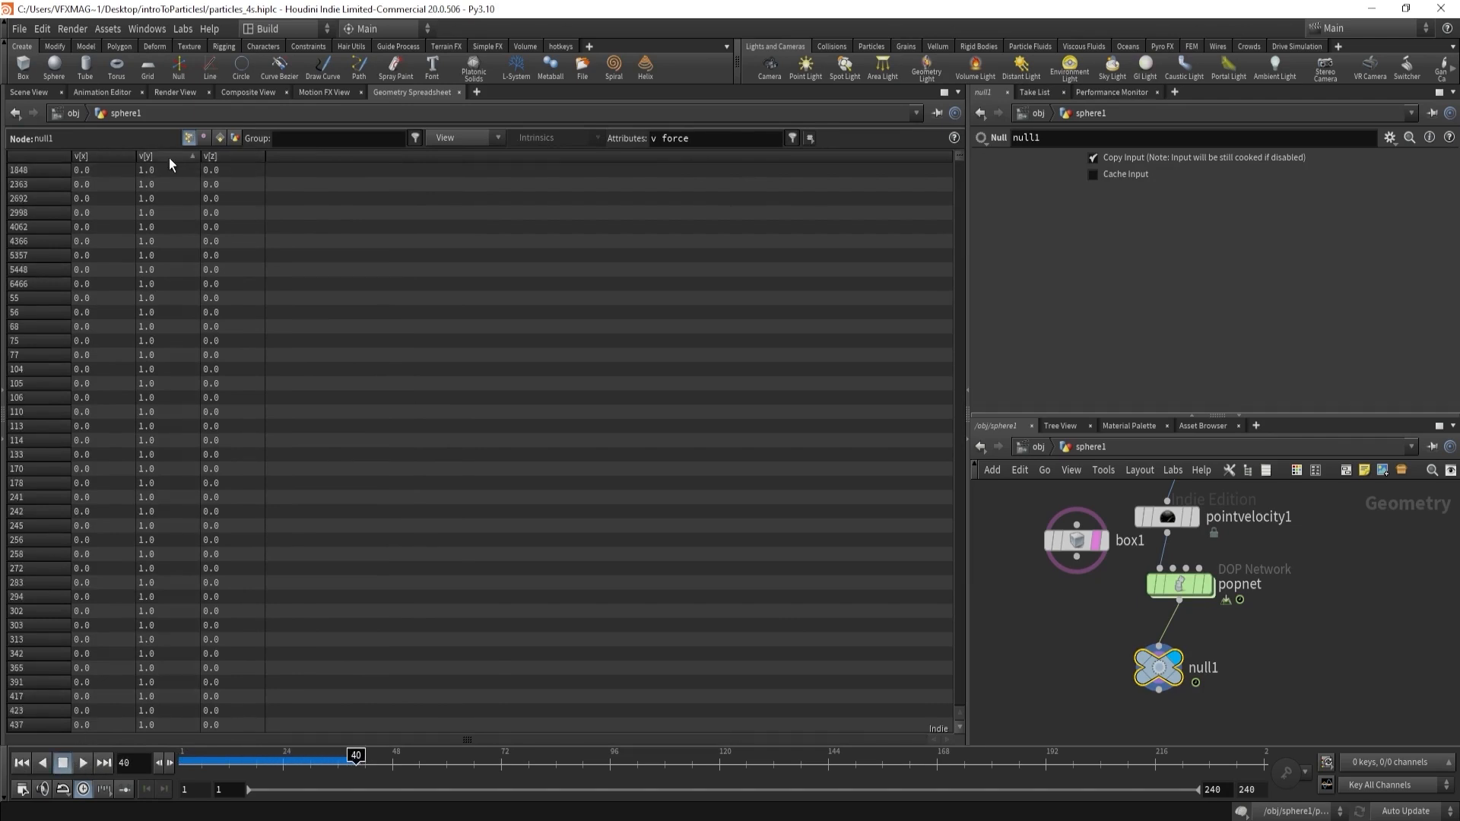
click(169, 158)
click(27, 93)
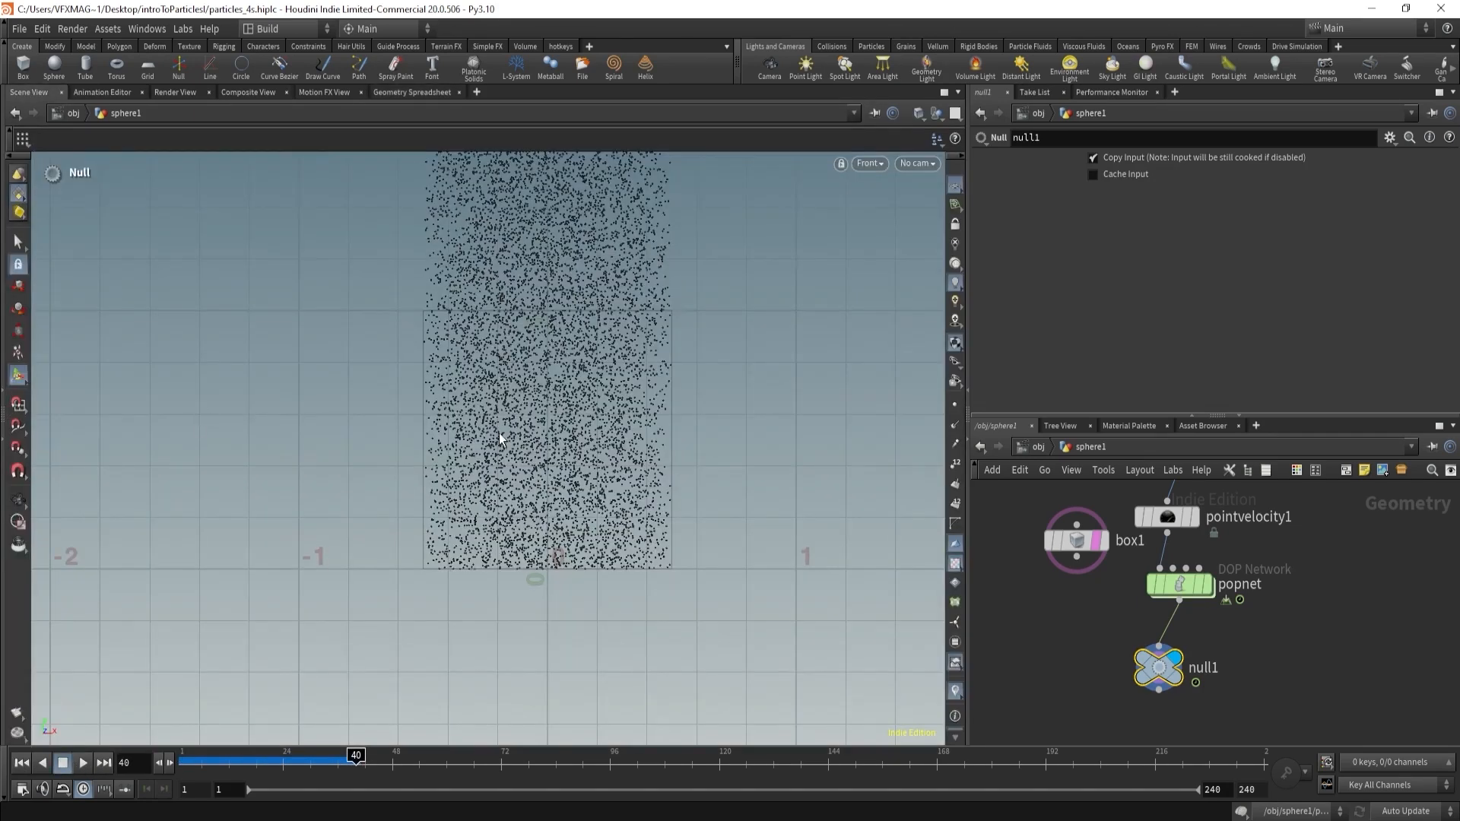
- Go inside the POP network and re-enable the POP Force node
drag(1097, 604, 1176, 577)
middle_drag(1101, 486, 1103, 564)
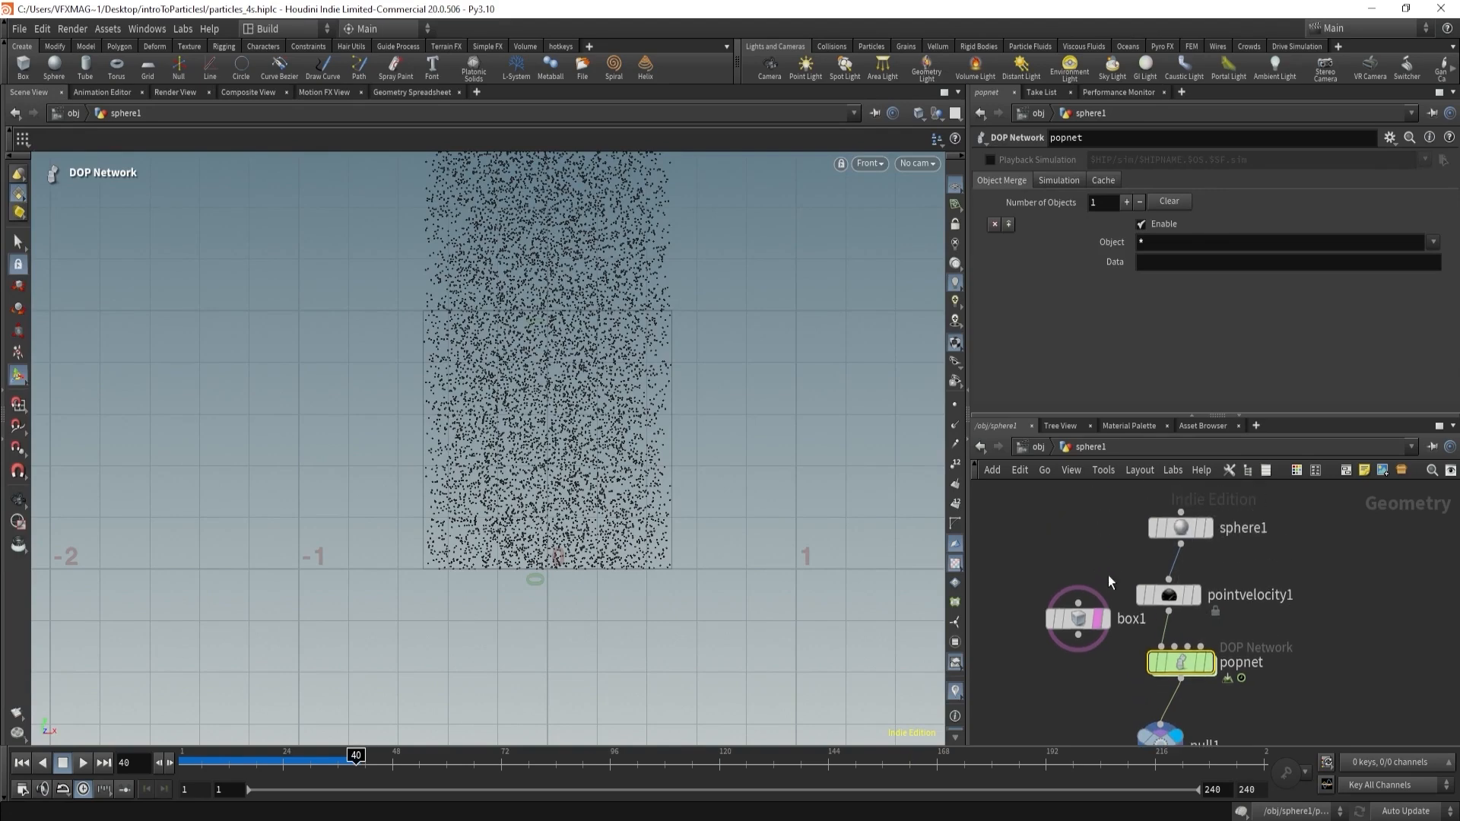
double_click(1183, 671)
click(1191, 576)
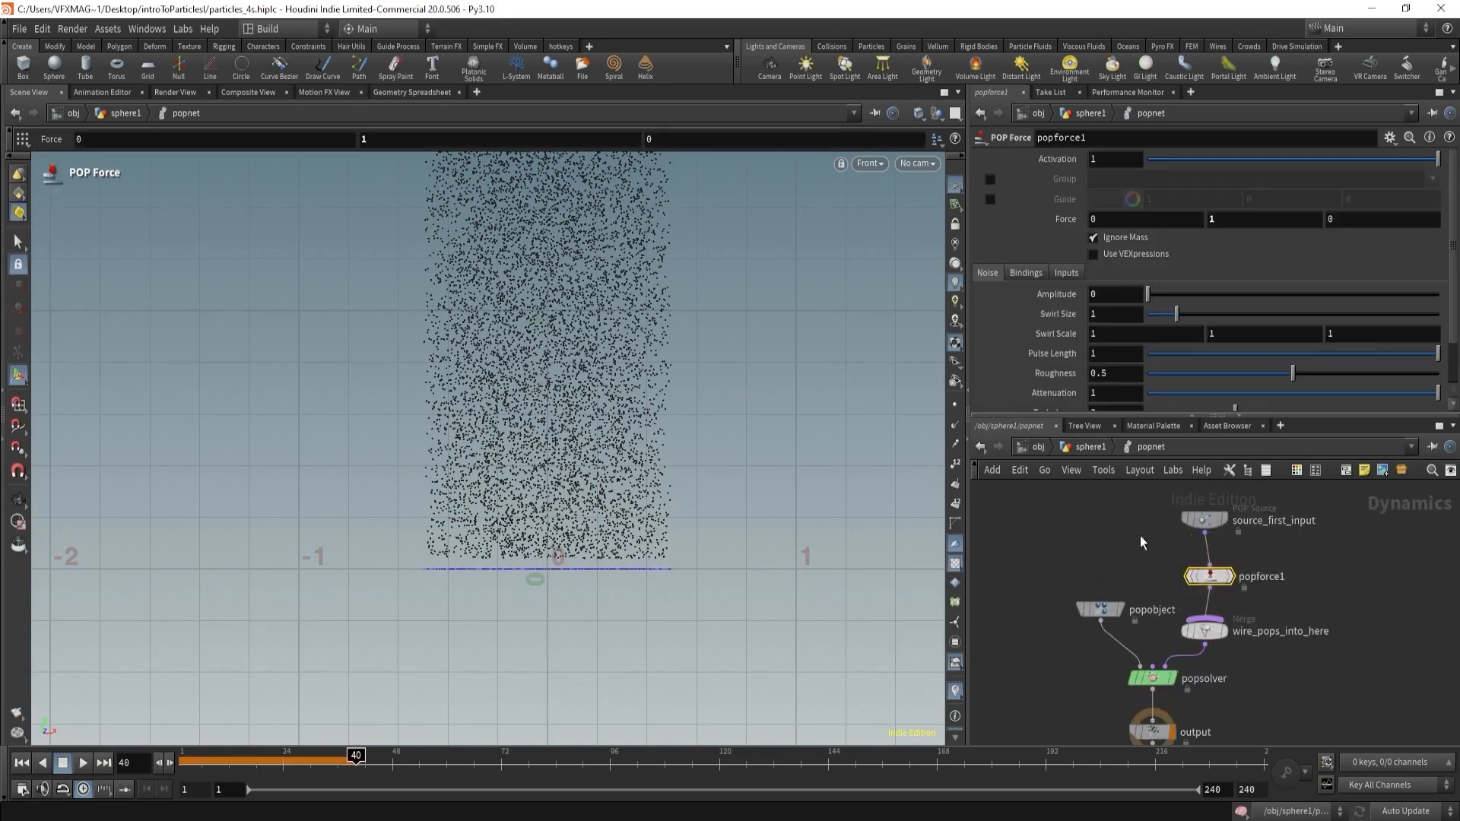
- Return to the sphere's network, bypass the Point Velocity node, and simulate up to frame 57
click(1078, 443)
middle_drag(1046, 687, 1029, 601)
click(1143, 658)
drag(245, 761, 433, 759)
- Open the POP network's simulation settings and examine the spacing of the particle rows from base to top
click(1163, 576)
click(1059, 181)
alt+right_drag(633, 423, 532, 305)
alt+middle_drag(536, 301, 487, 362)
alt+right_drag(543, 487, 724, 550)
alt+right_drag(524, 561, 565, 558)
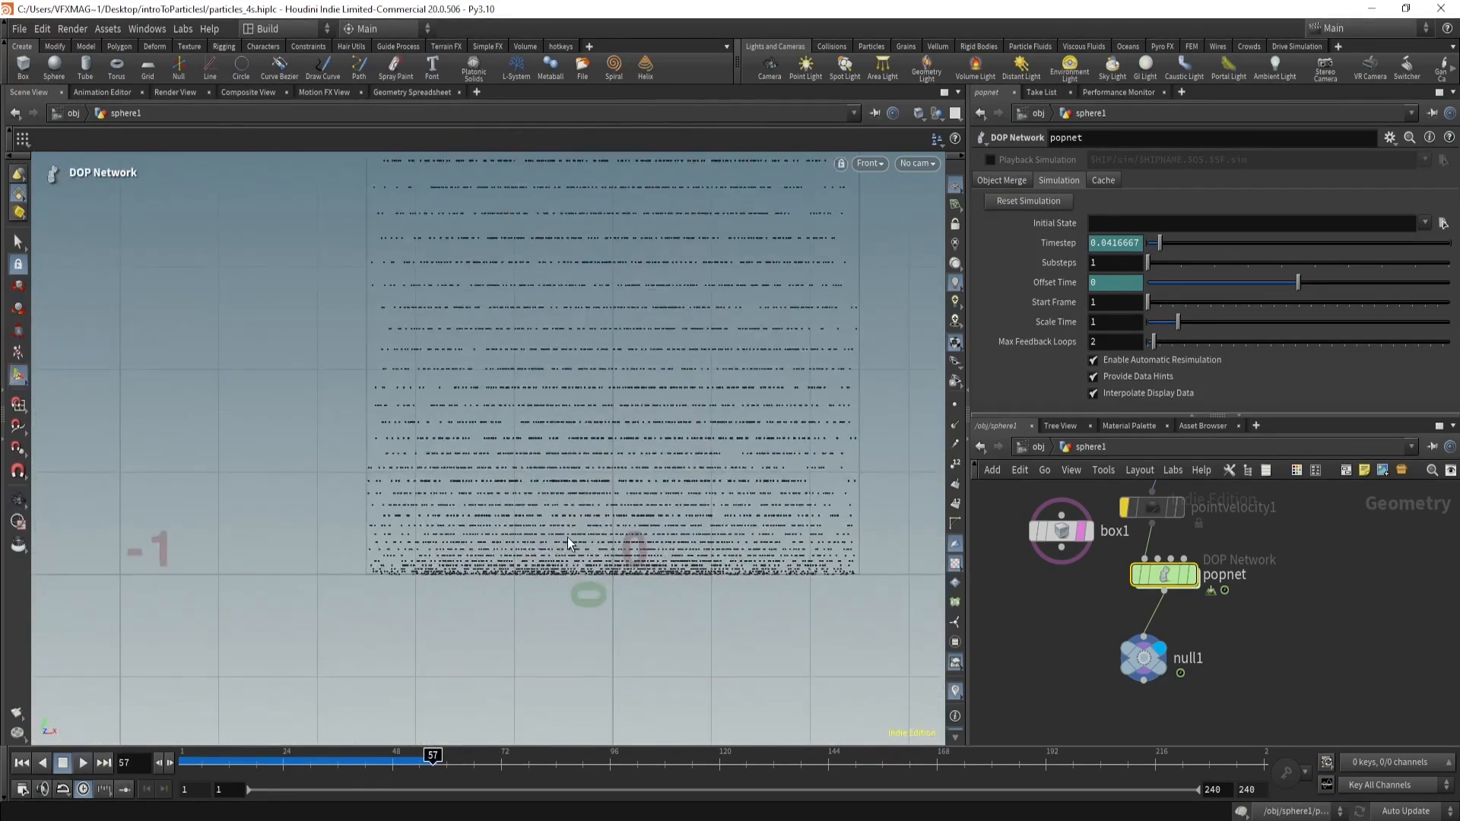
alt+middle_drag(624, 304, 596, 649)
alt+middle_drag(612, 228, 610, 563)
alt+right_drag(610, 434, 334, 529)
- Continue the simulation to frame 102 to examine the particle column's growth, and return to frame 7
click(86, 763)
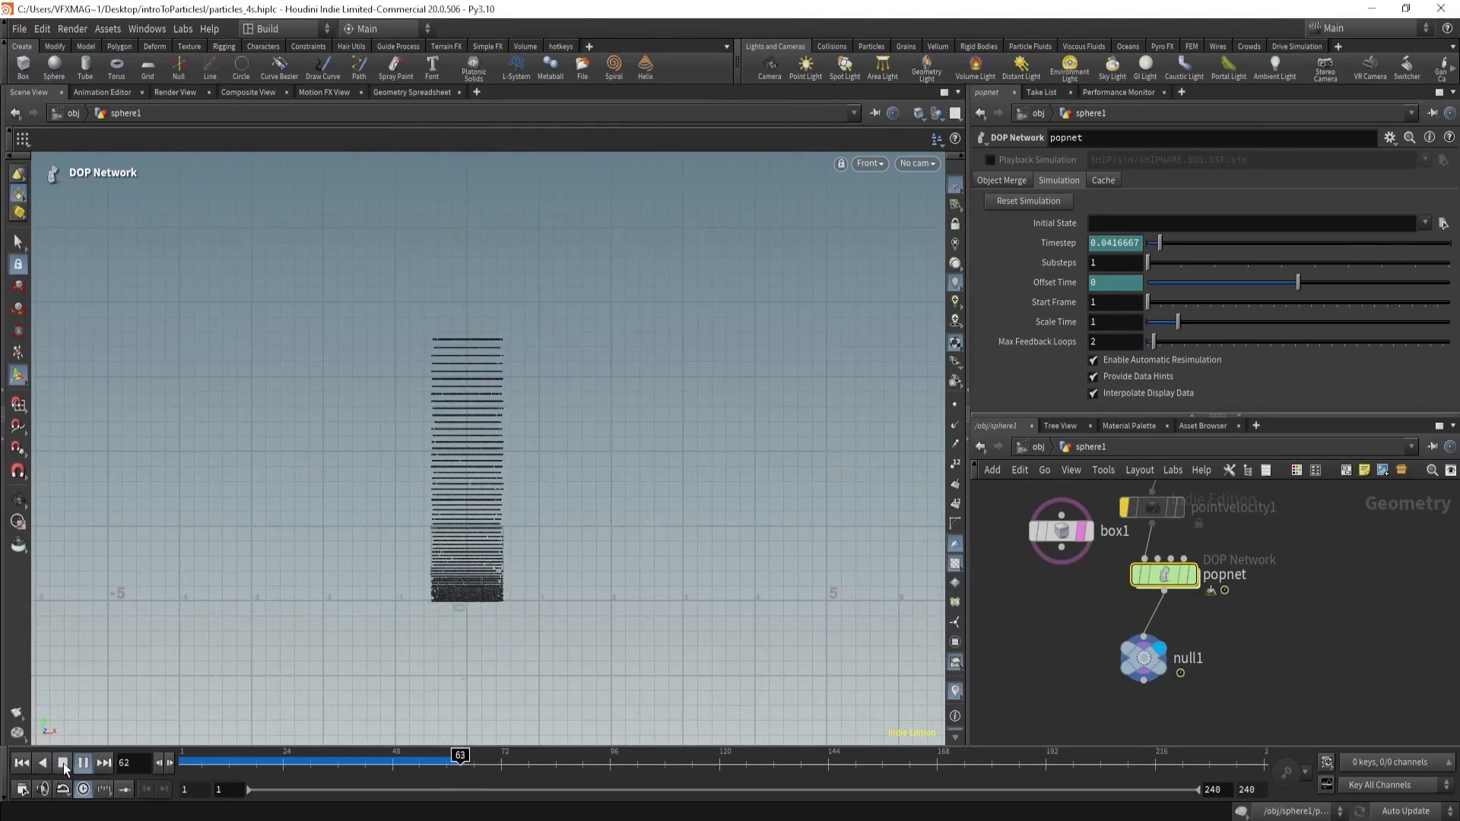
click(62, 763)
alt+right_drag(563, 391, 413, 500)
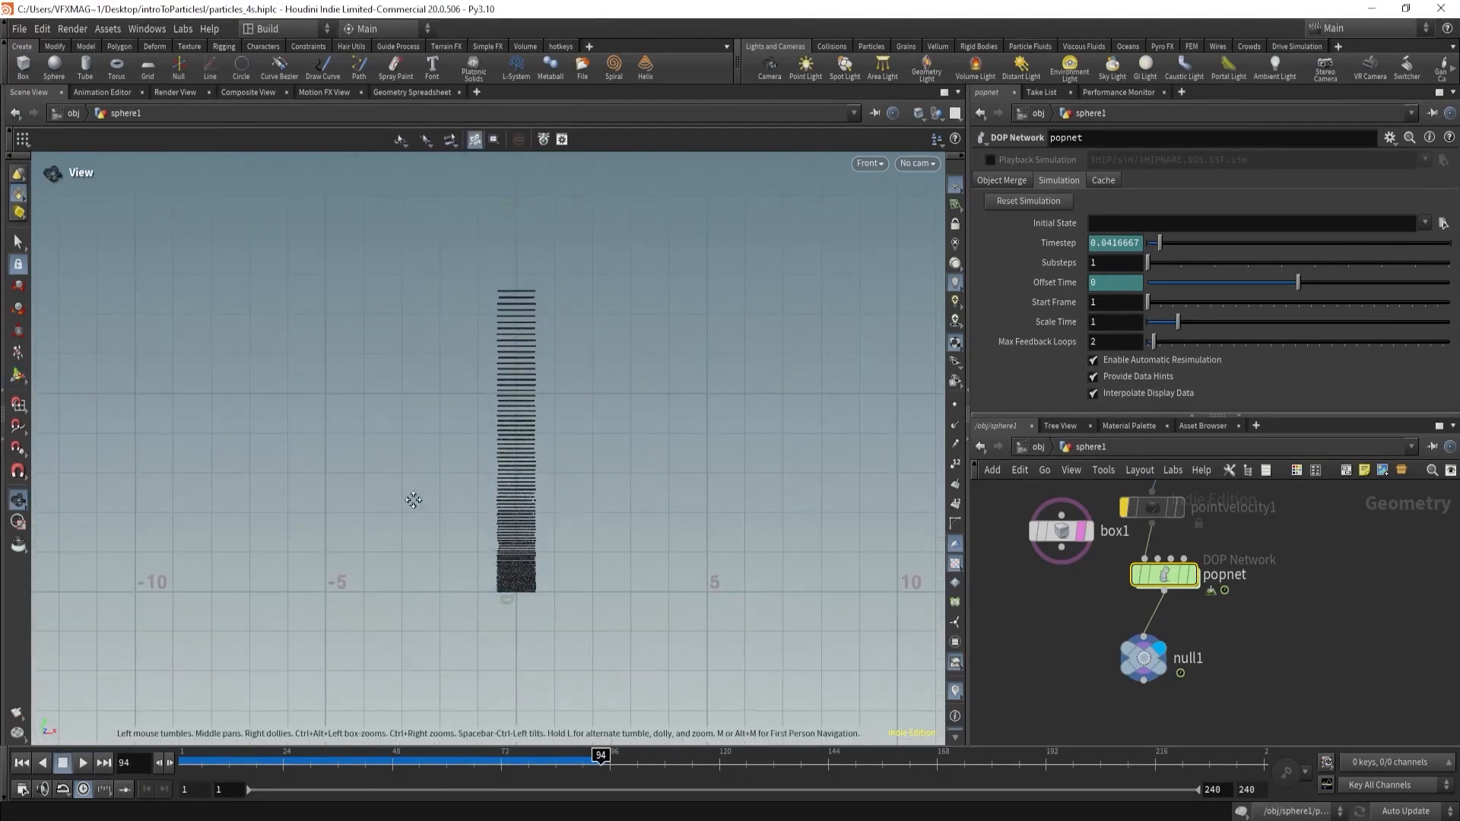
click(83, 762)
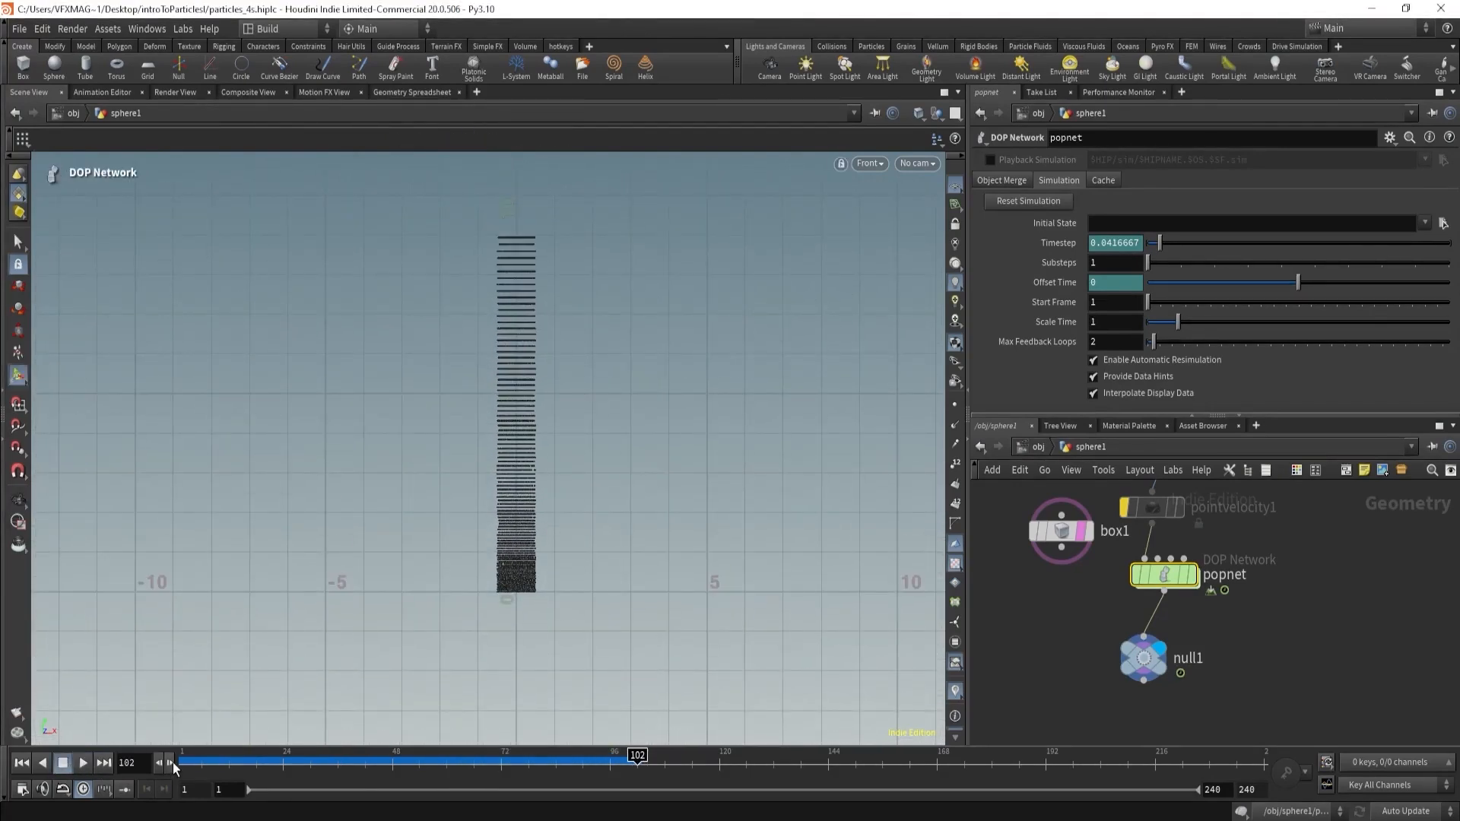
click(206, 763)
- Review the Point Velocity and POP Force settings and switch the viewport to perspective view
middle_drag(1032, 633, 1017, 661)
click(1137, 537)
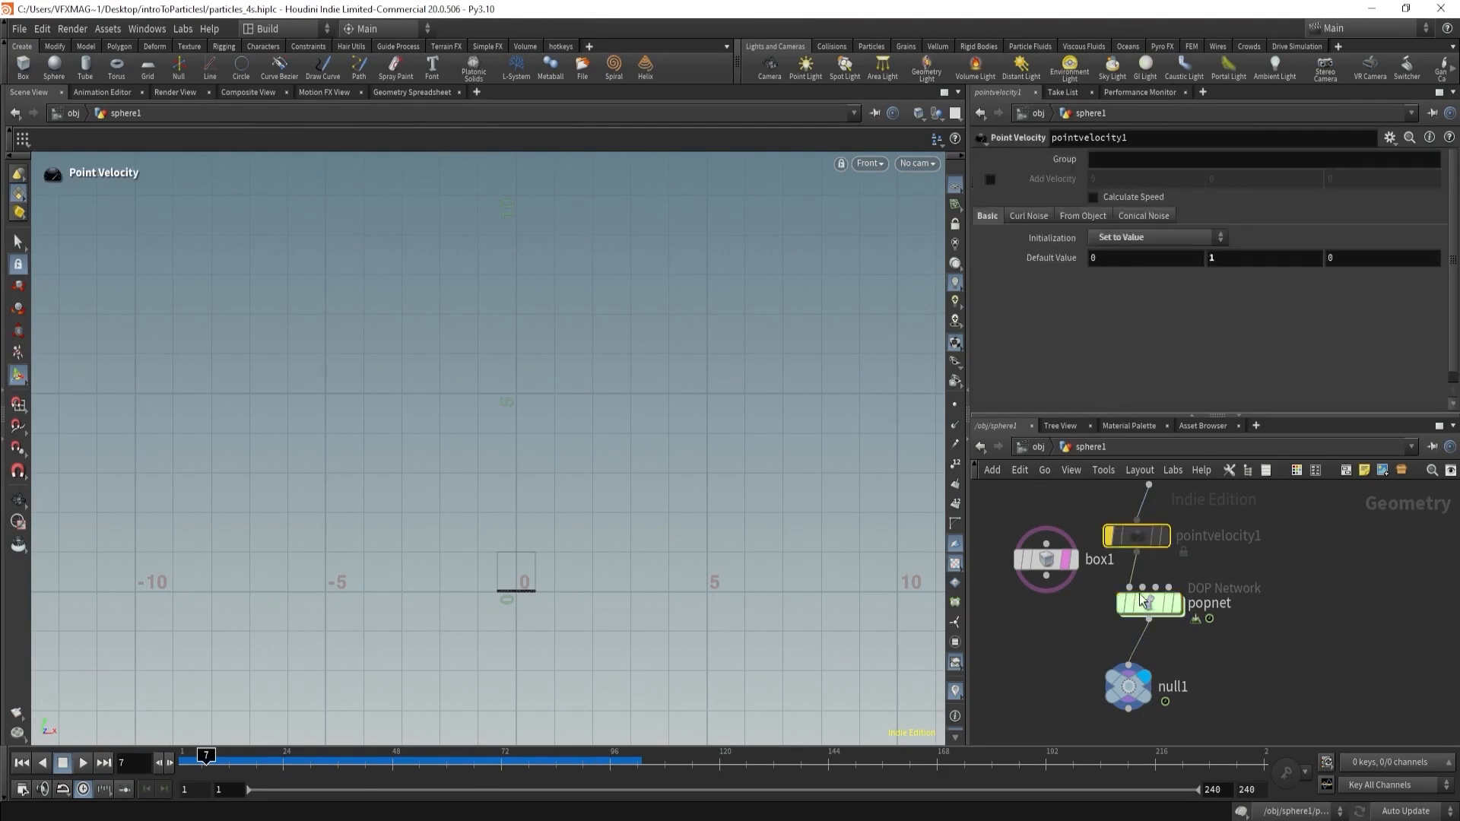
double_click(1145, 600)
key(space+1)
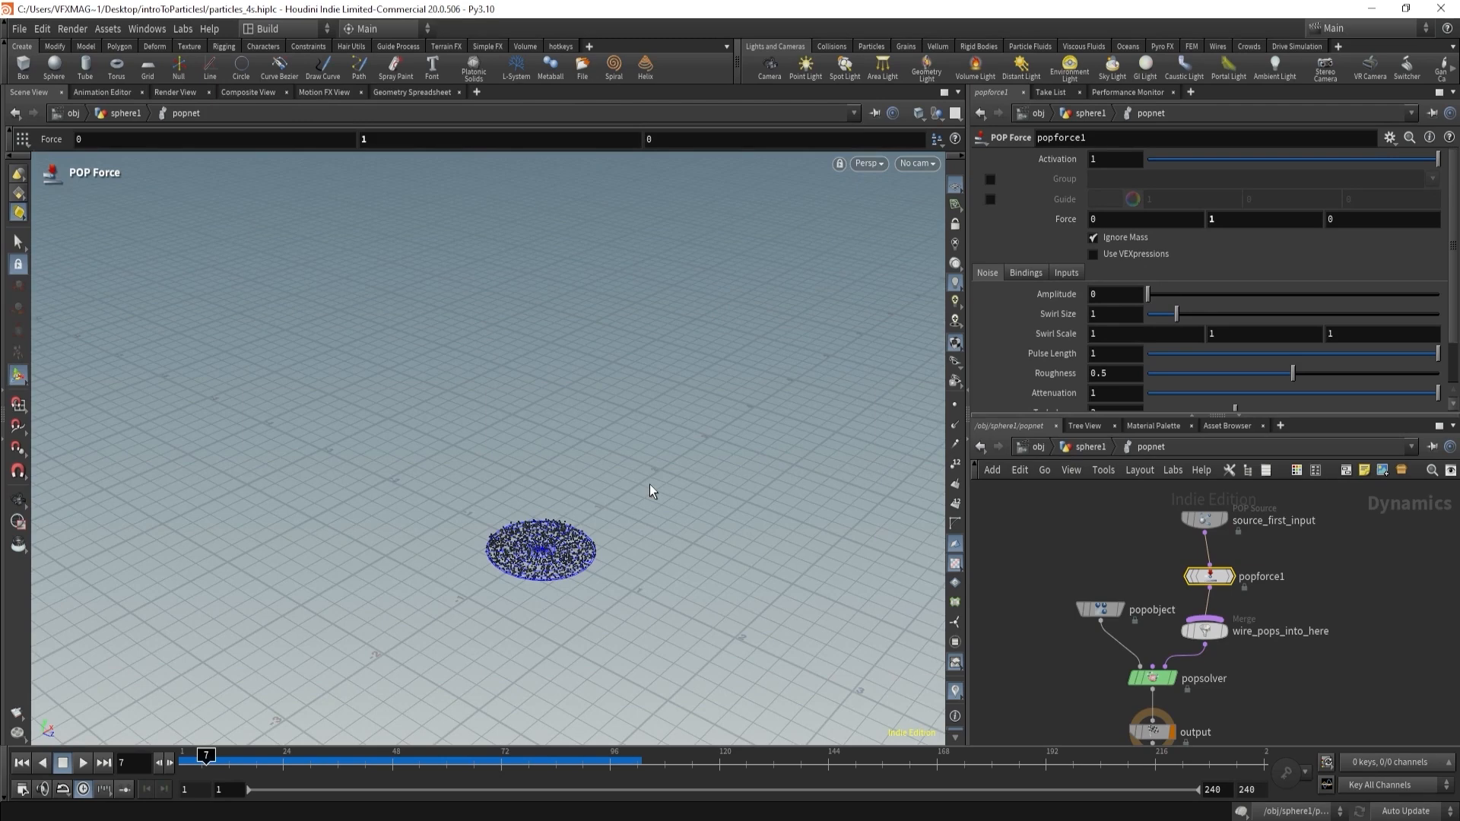
click(1100, 450)
- Delete the box, Point Velocity, POP network, and Null nodes, keeping only the sphere
scroll(1044, 613, down, 2)
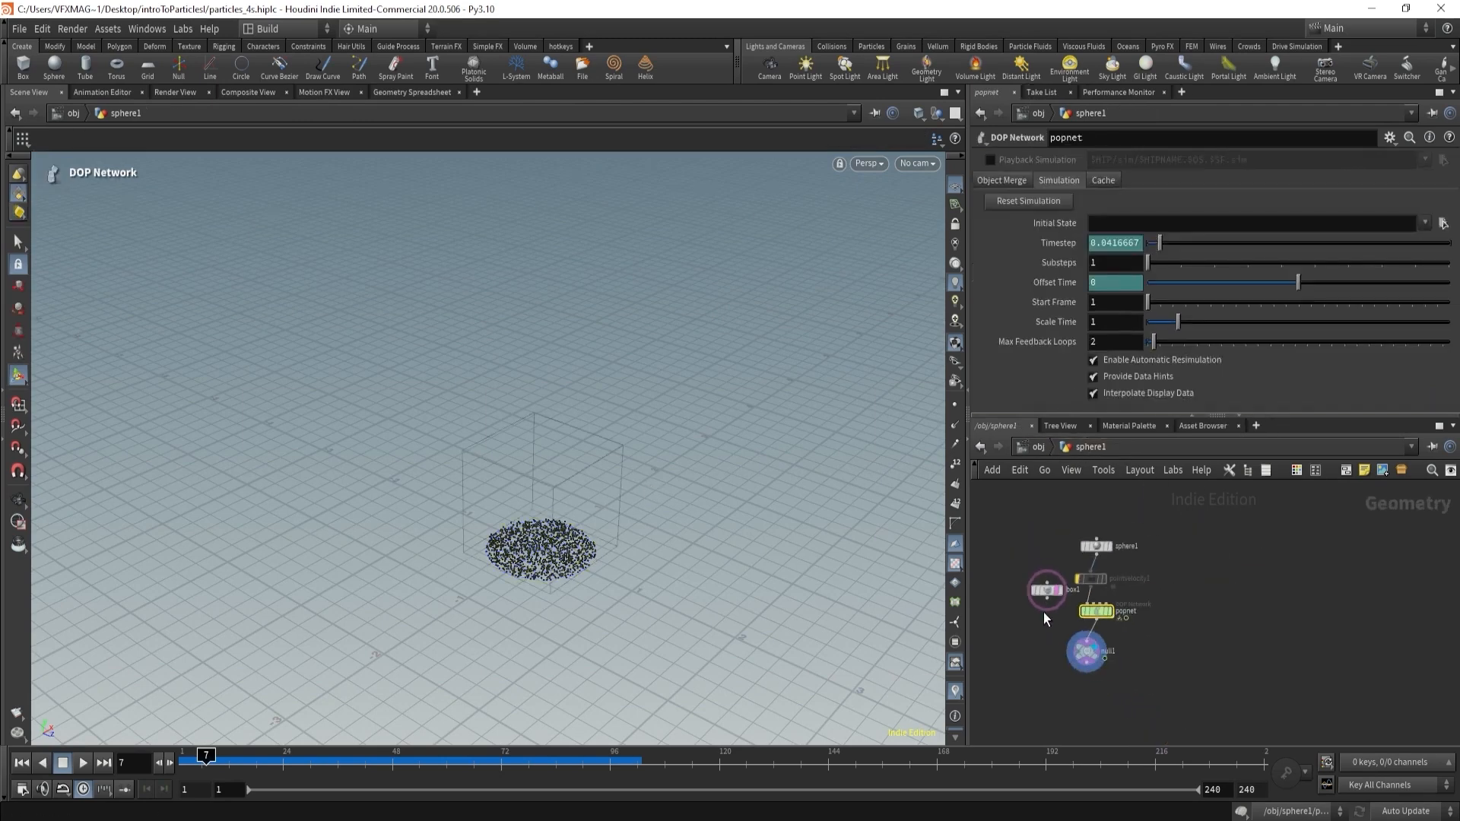
drag(1027, 586, 1138, 665)
key(Delete)
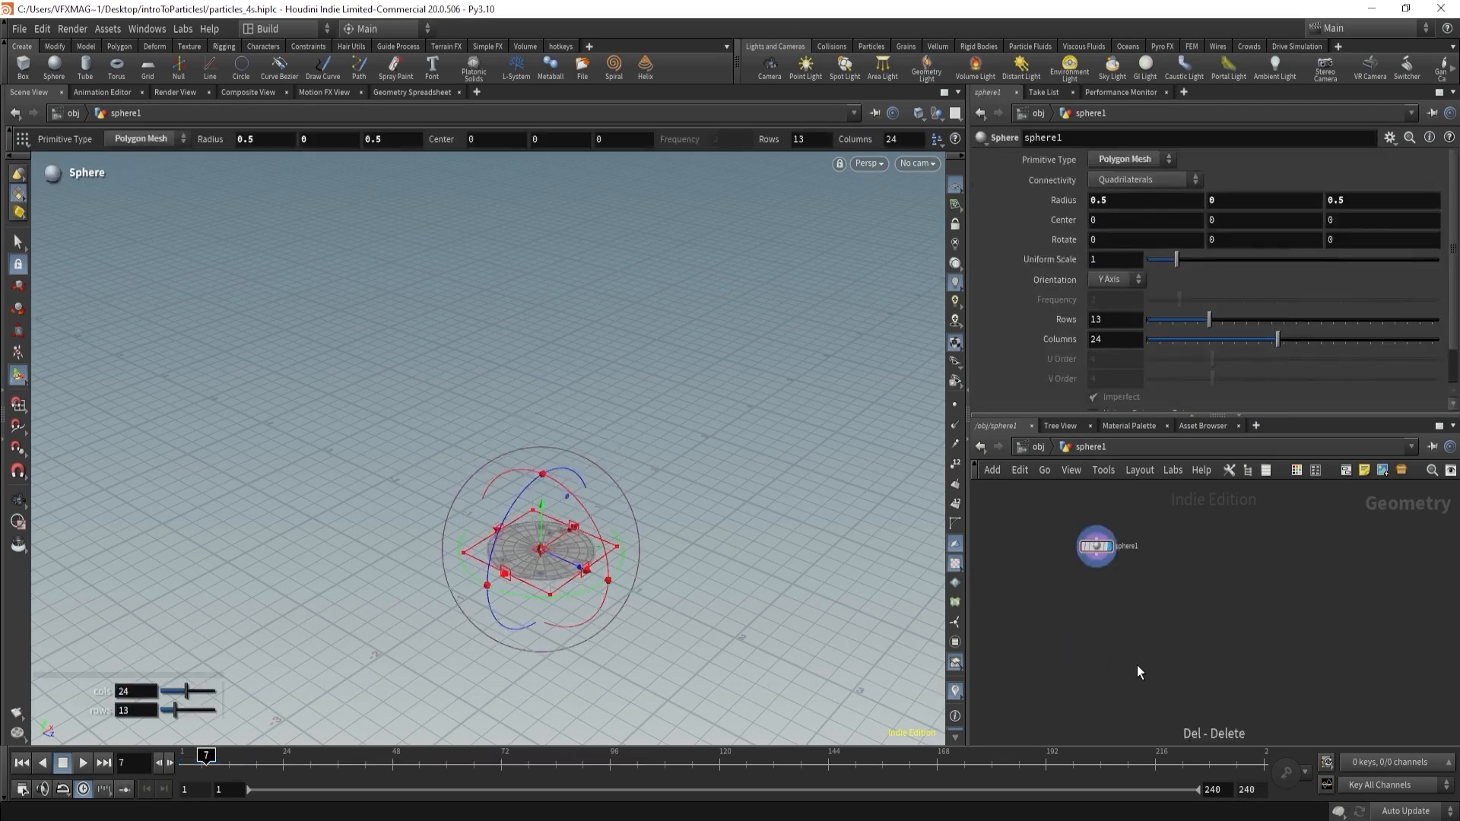
scroll(1172, 631, up, 2)
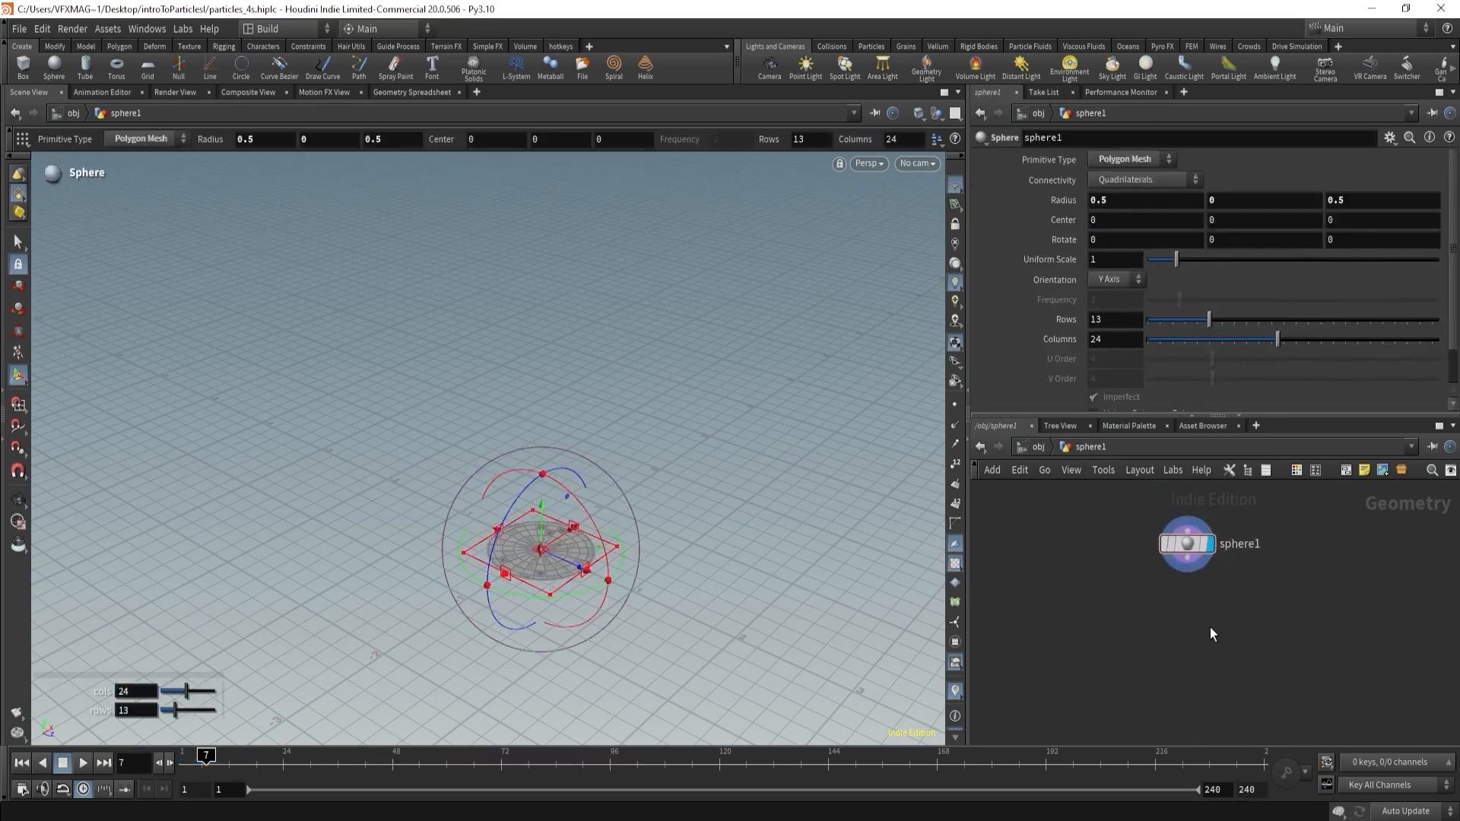
- Add a DOP Network with the sphere wired into its first input, and look at the nodes inside it
key(Tab)
text(dop)
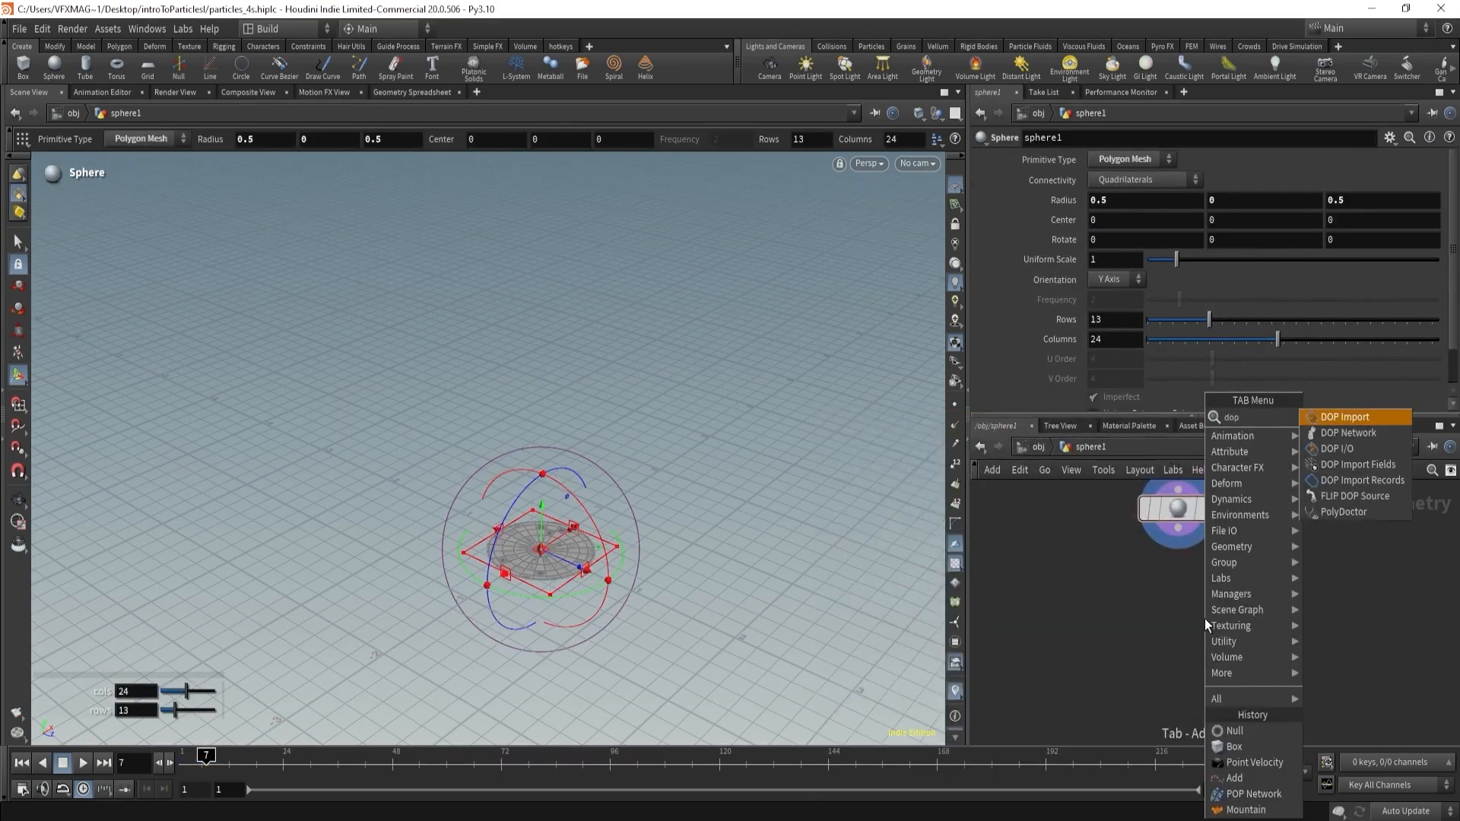
key(Down)
key(Return)
click(1204, 618)
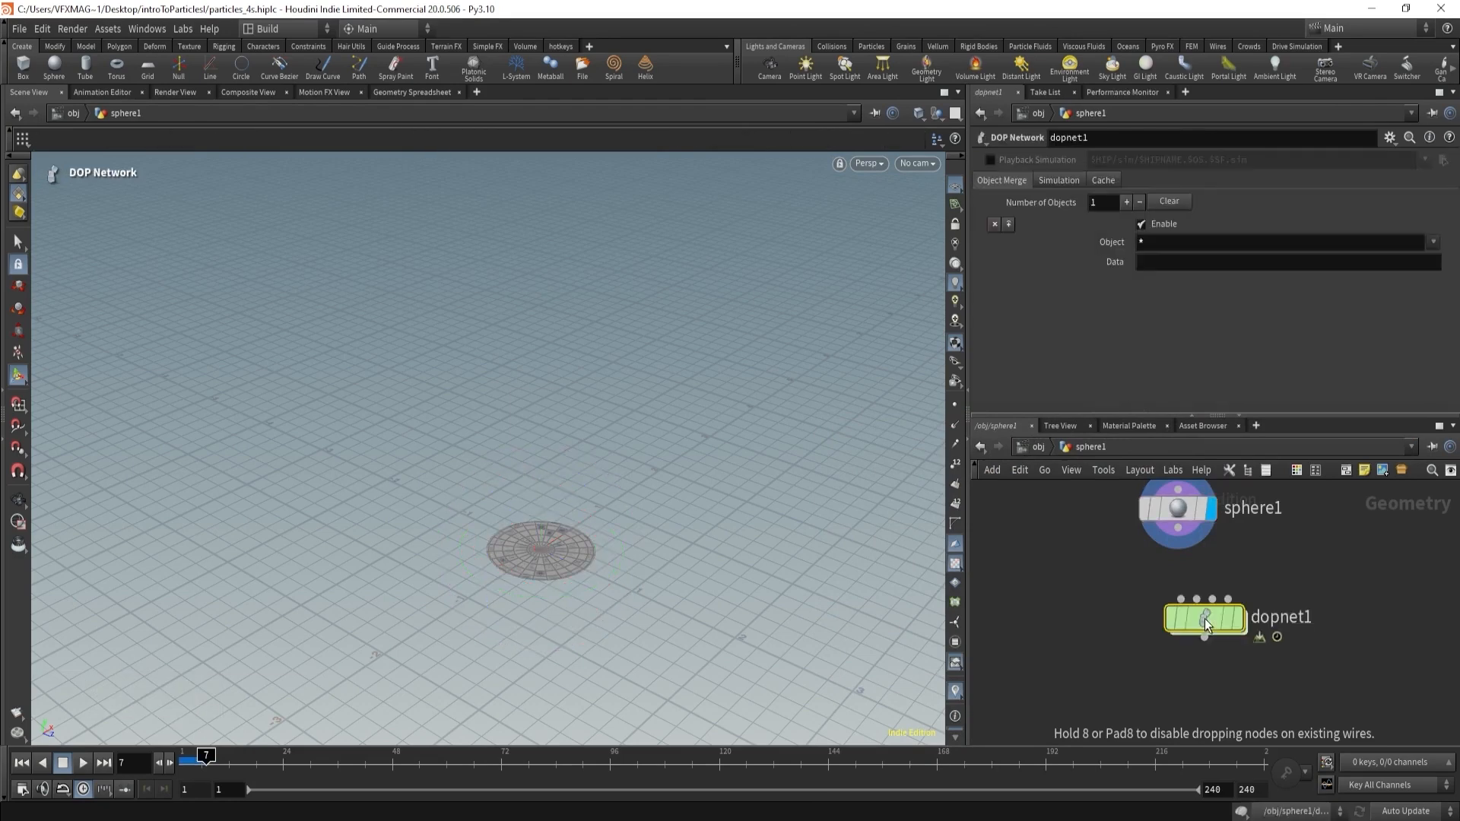
drag(1199, 622, 1178, 620)
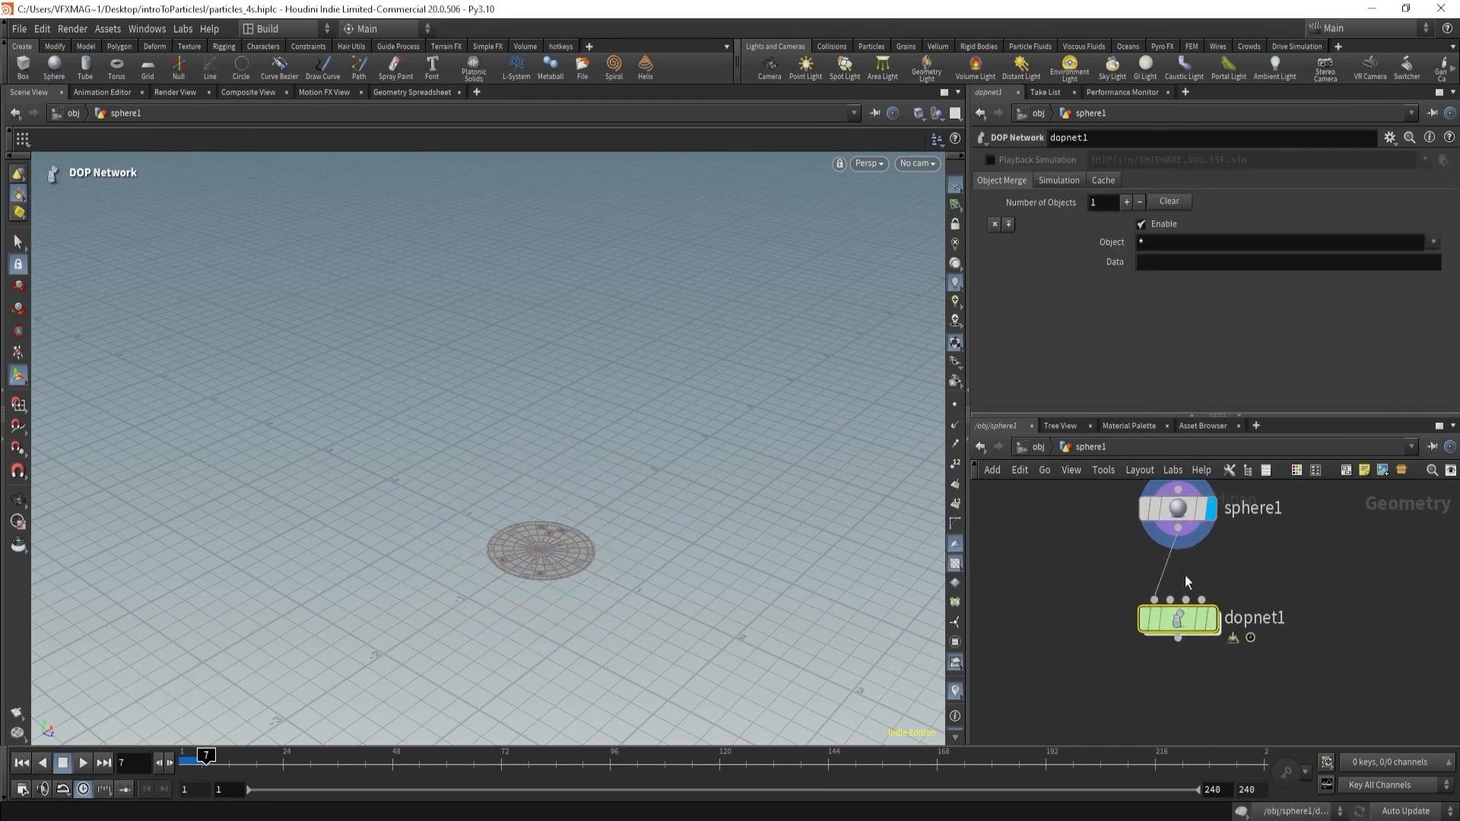
double_click(1179, 618)
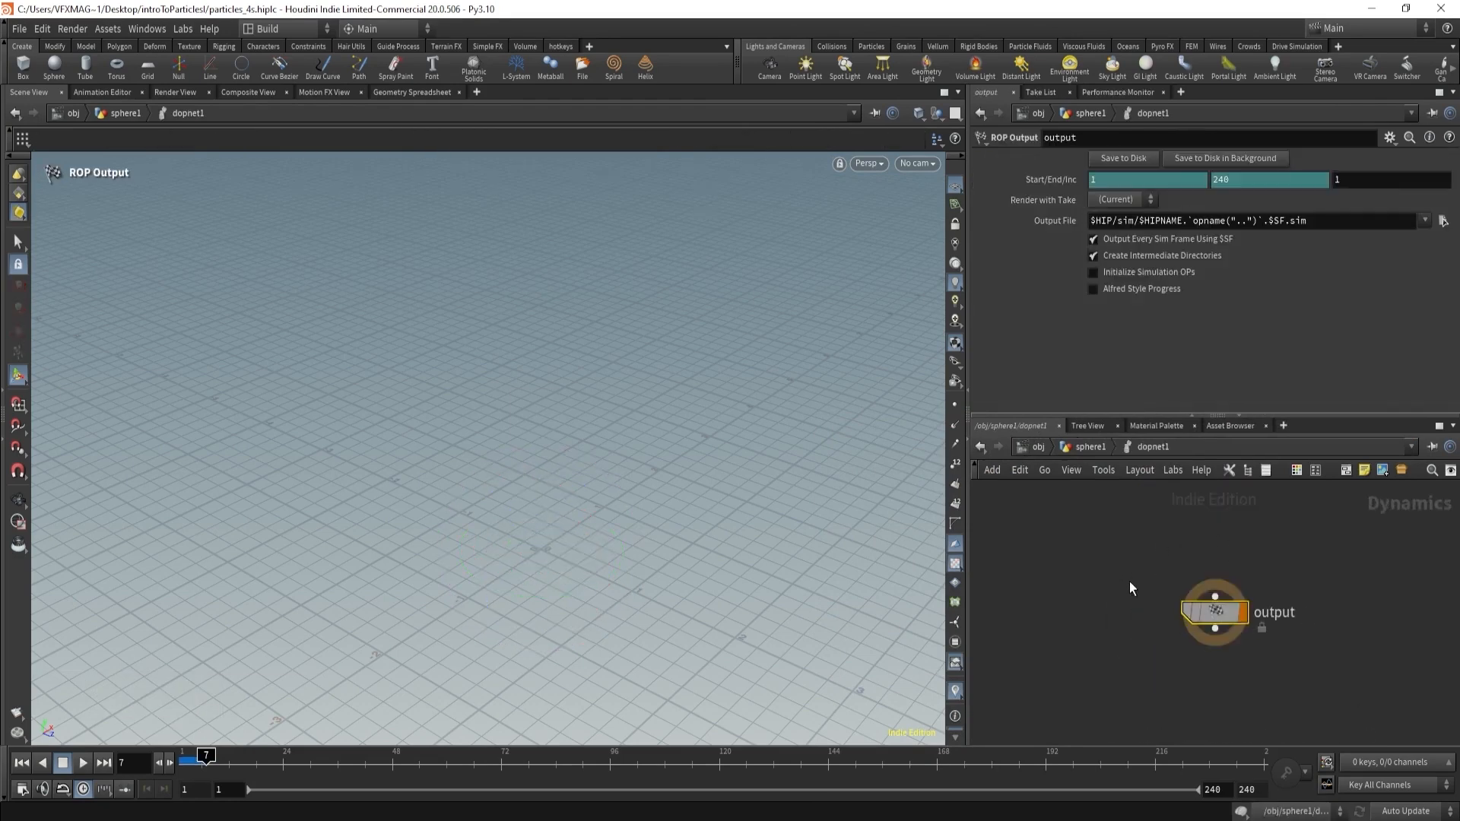
click(1086, 447)
- Add a POP Network beside the DOP Network and go inside it
key(Tab)
text(pop)
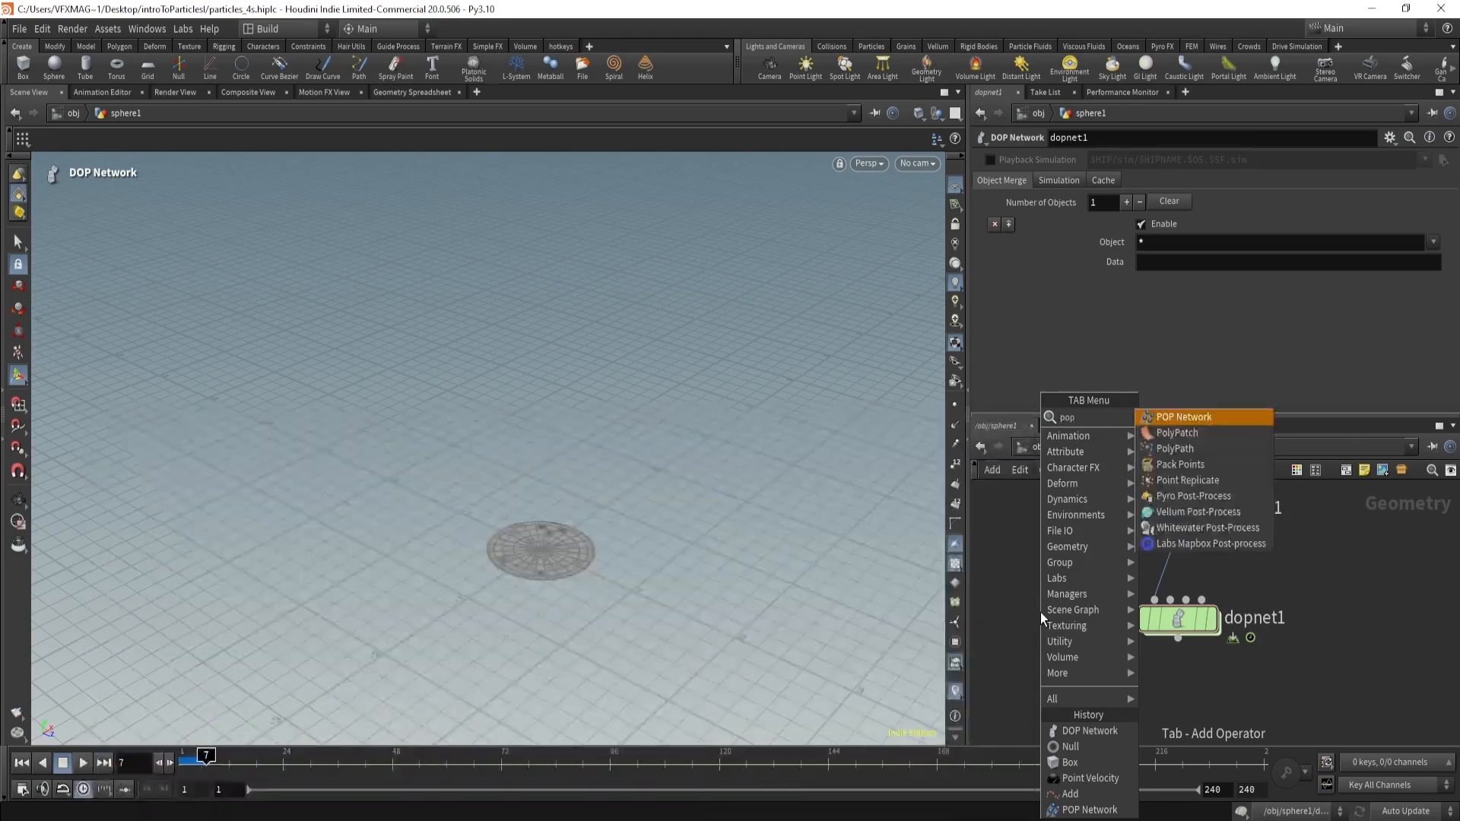
key(Return)
click(1041, 613)
double_click(1045, 610)
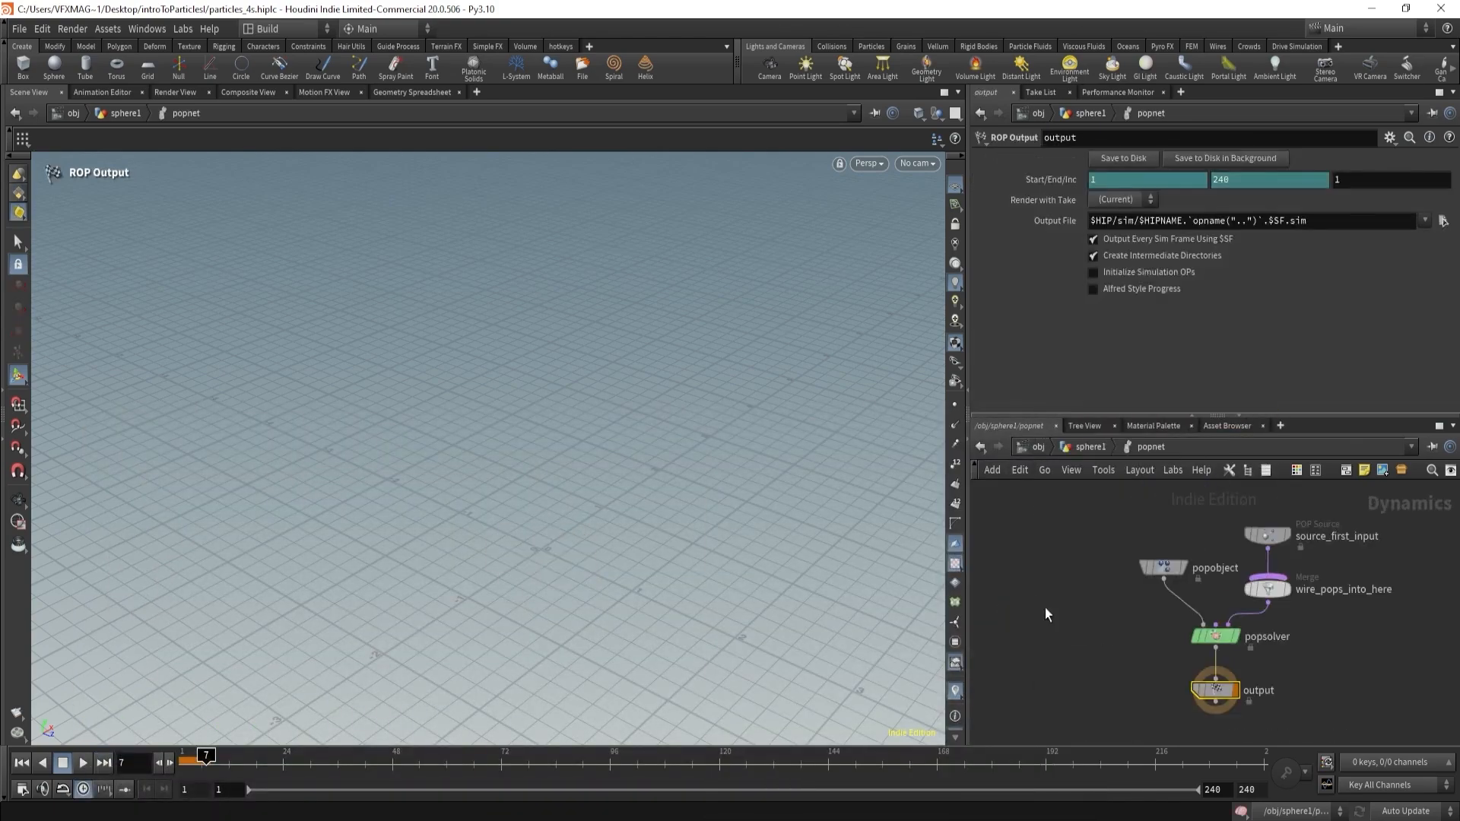
- Examine the POP source, merge, object, and solver nodes inside the POP network, and delete that network from the sphere's network
middle_drag(1214, 509, 1170, 536)
drag(1168, 509, 1247, 582)
drag(1075, 540, 1130, 613)
drag(1129, 638, 1211, 686)
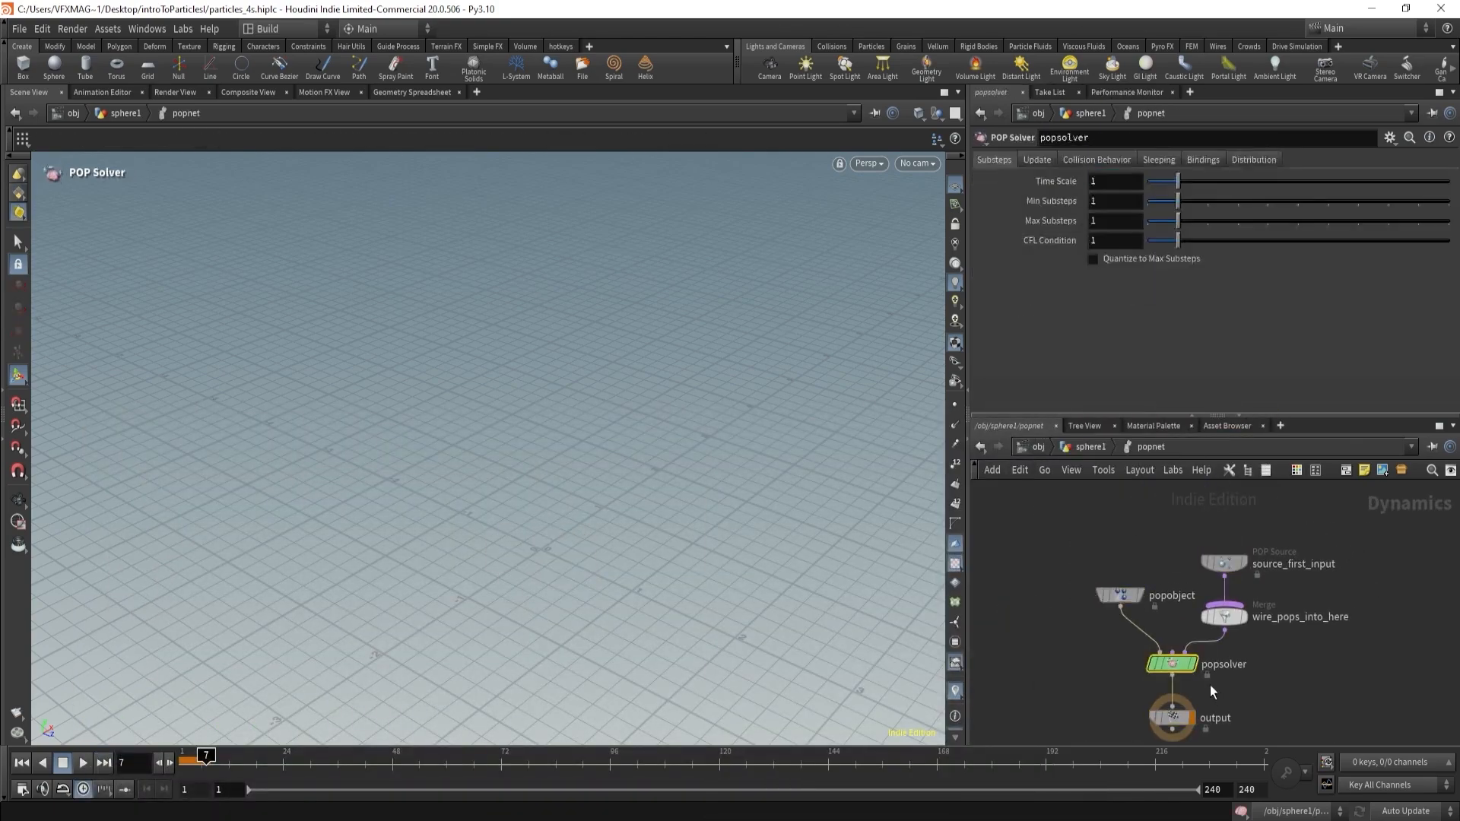
click(1072, 447)
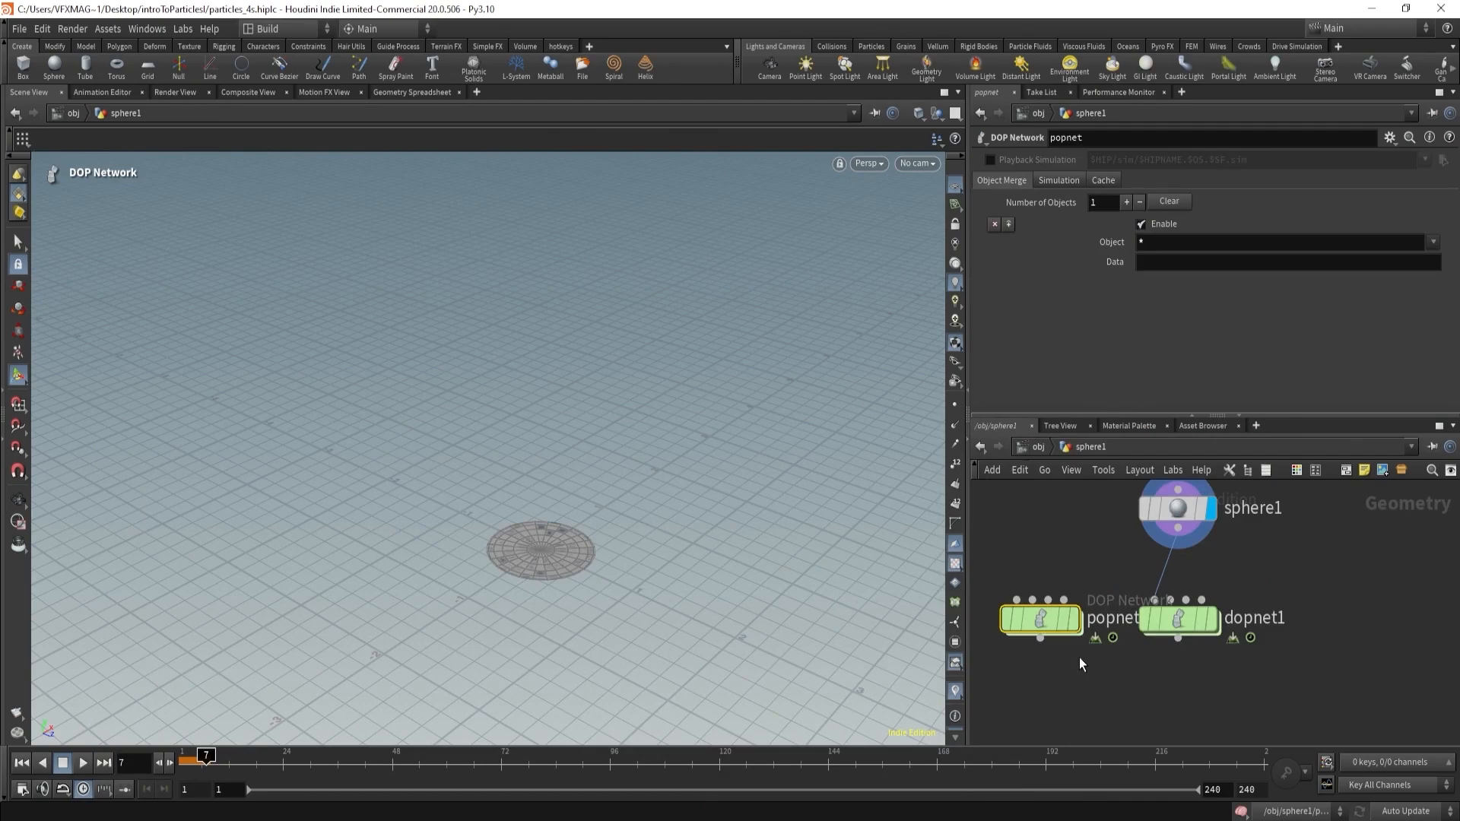
key(Delete)
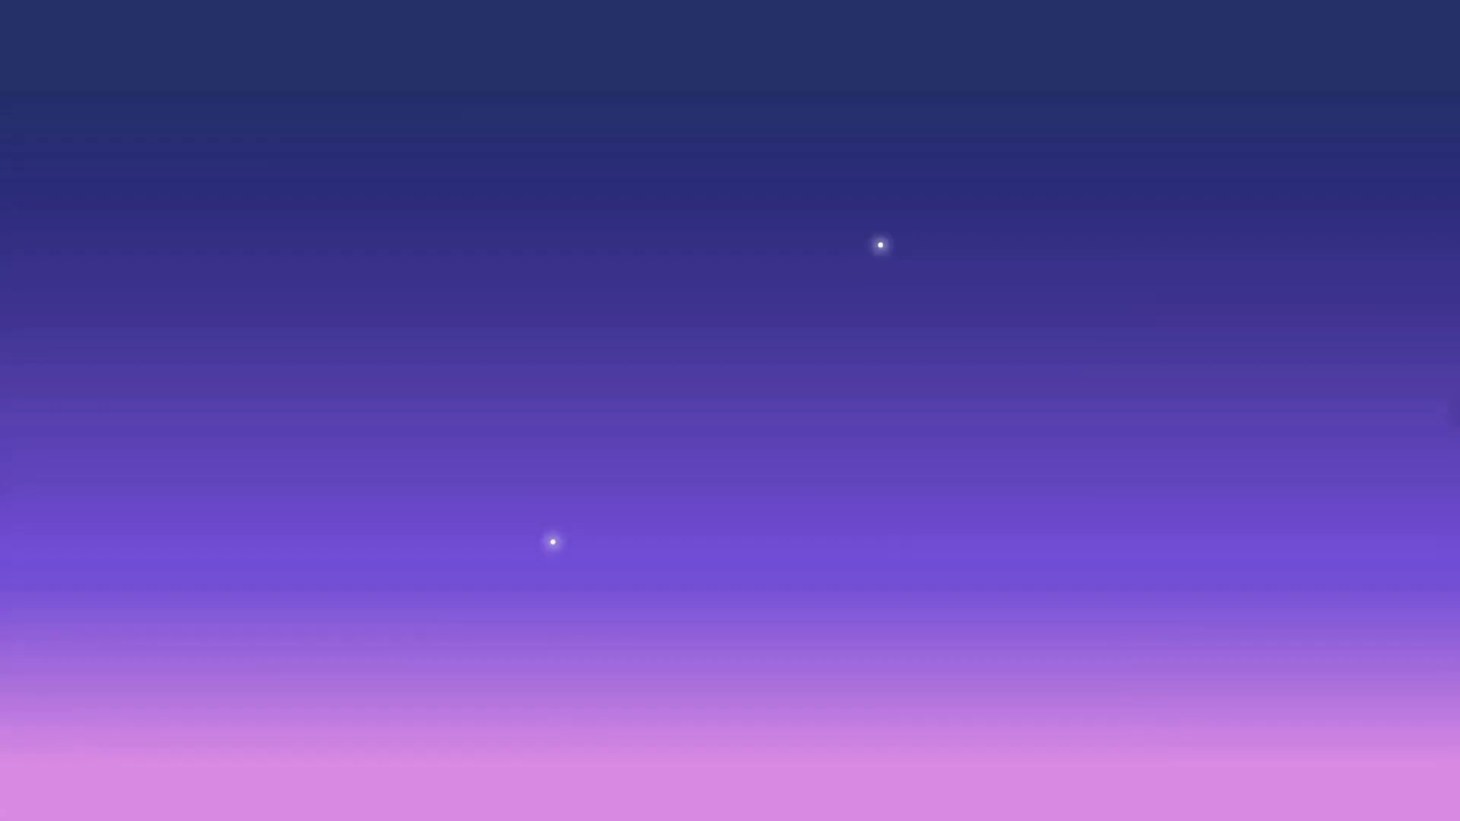